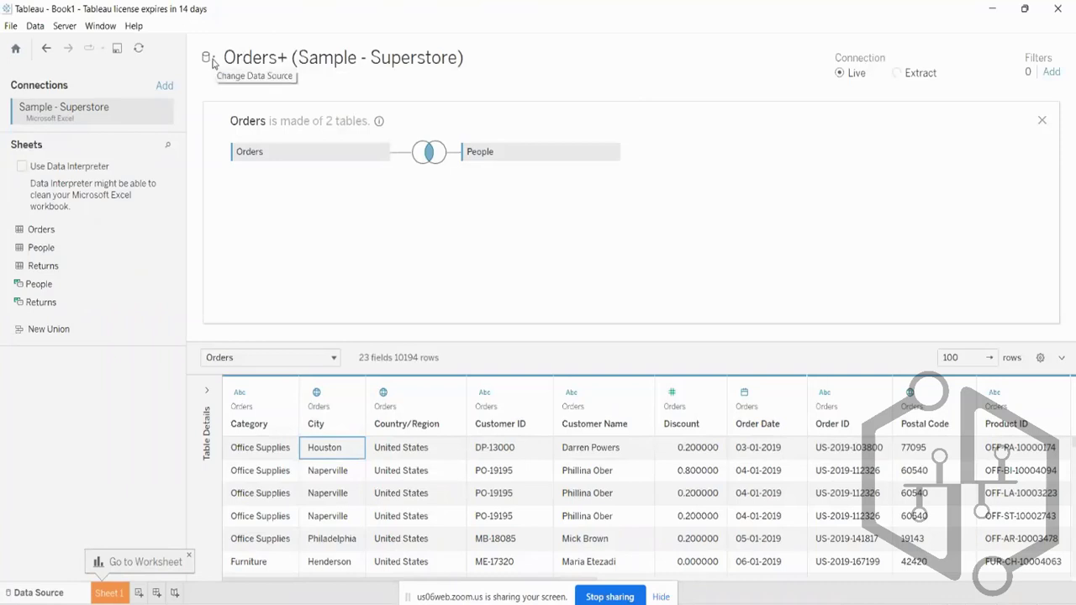
# - Remove the People table from the Orders join and look at the Orders table's options
pyautogui.click(212, 61)
pyautogui.click(719, 41)
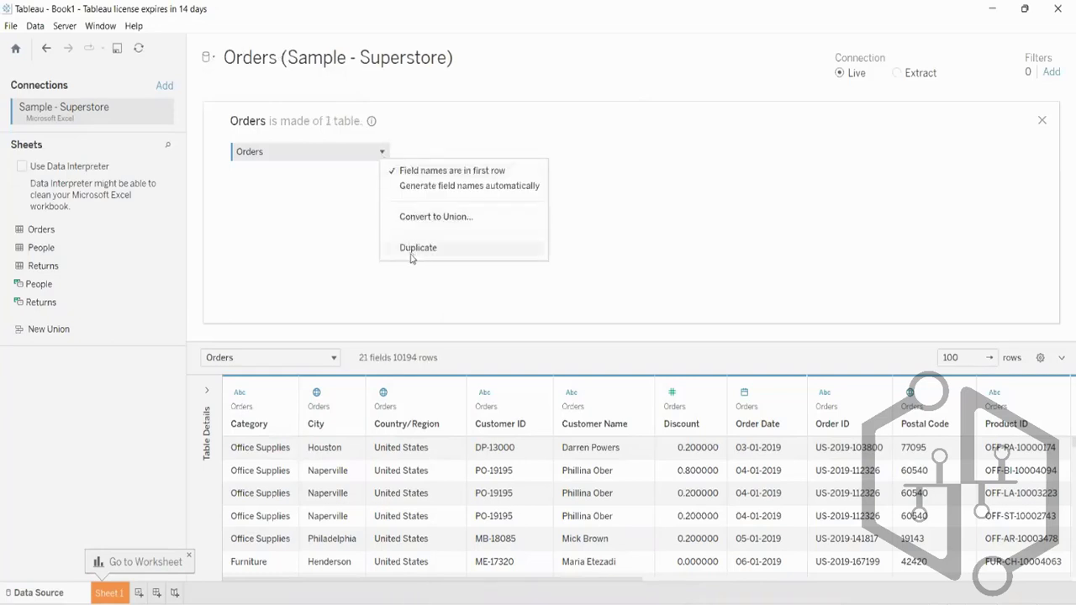
pyautogui.click(404, 144)
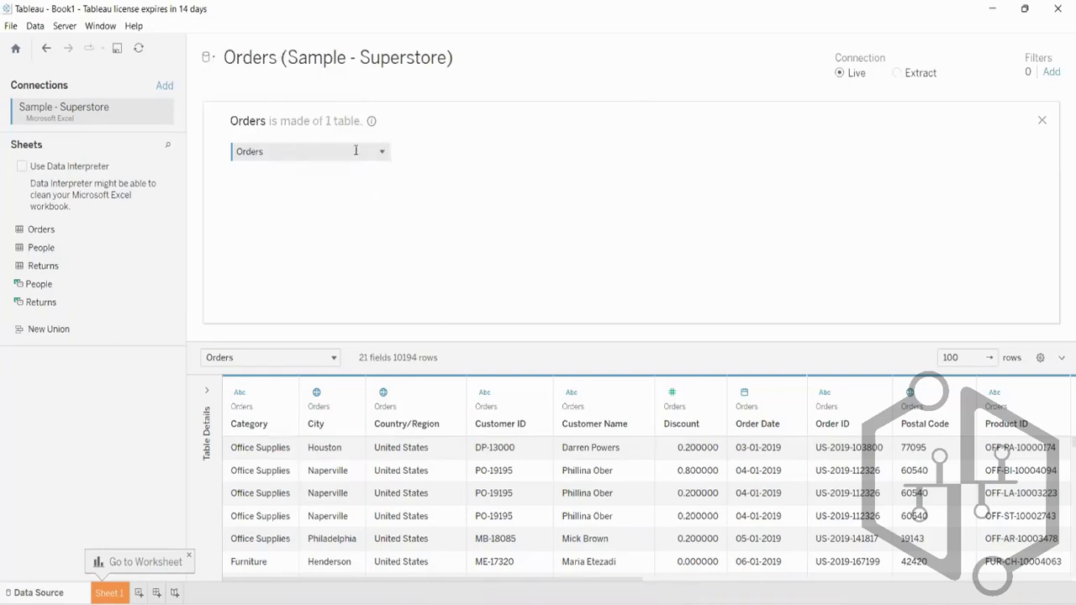
pyautogui.click(356, 150)
pyautogui.click(437, 173)
pyautogui.click(104, 593)
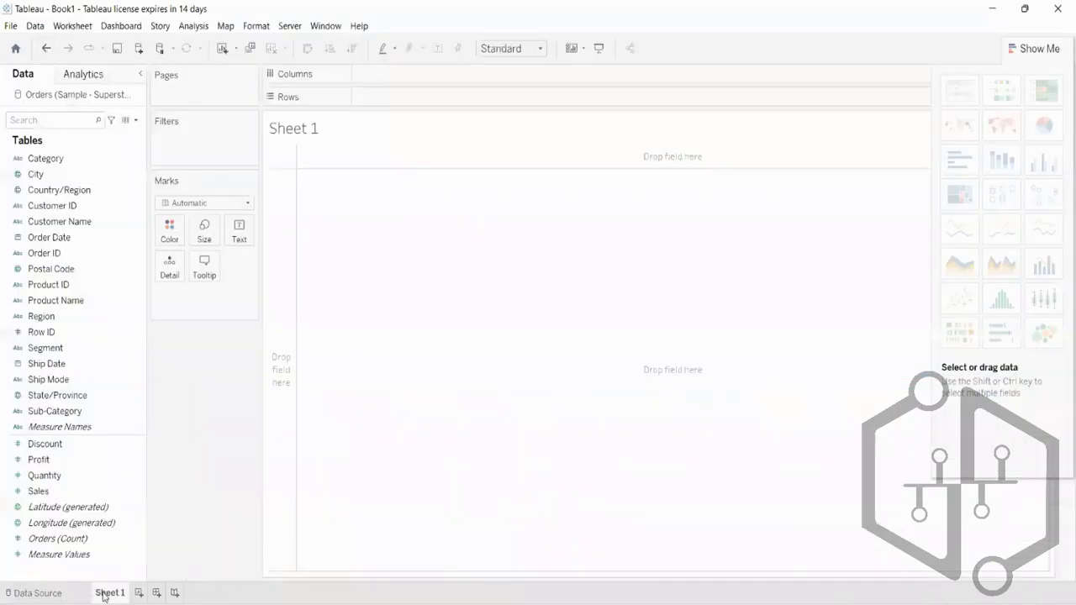
pyautogui.click(59, 593)
pyautogui.rightClick(56, 115)
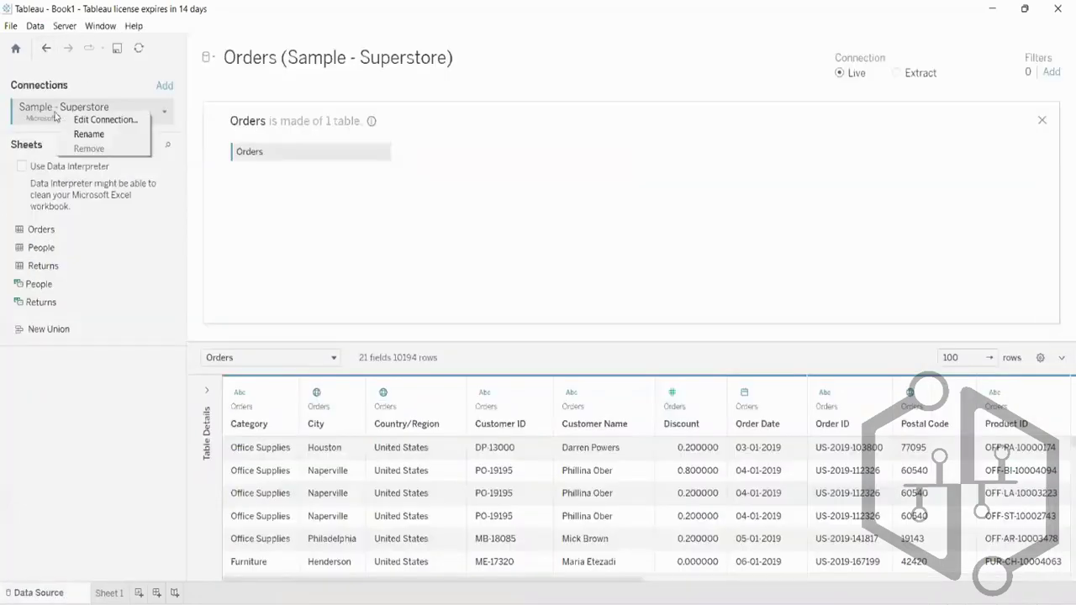
pyautogui.click(387, 159)
pyautogui.click(386, 157)
pyautogui.moveTo(373, 188); pyautogui.dragTo(94, 210)
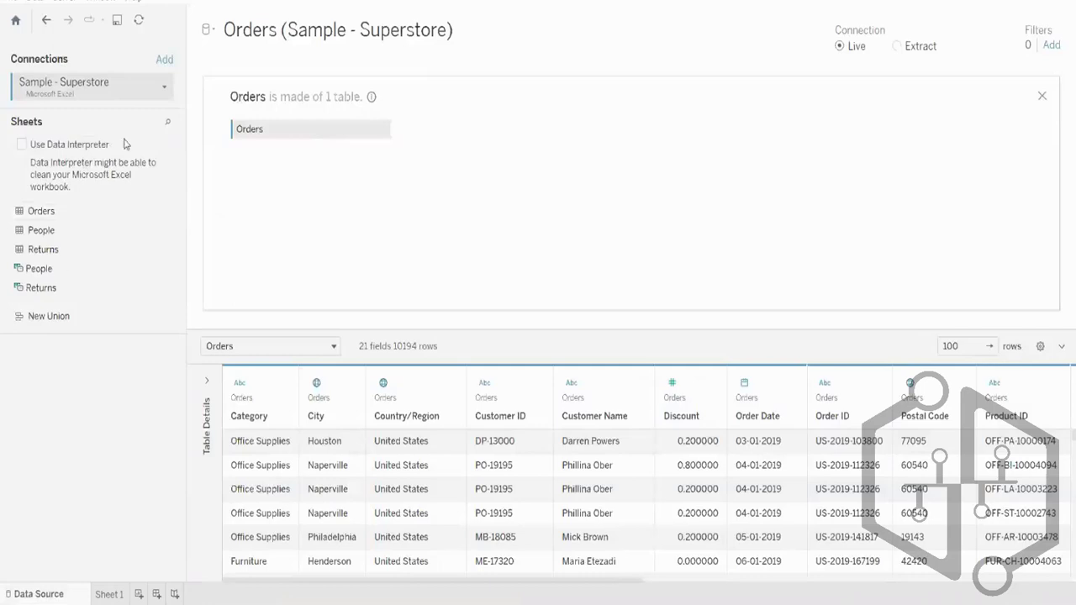
# - Open the file selection for editing the Sample - Superstore connection and cancel it
pyautogui.click(163, 91)
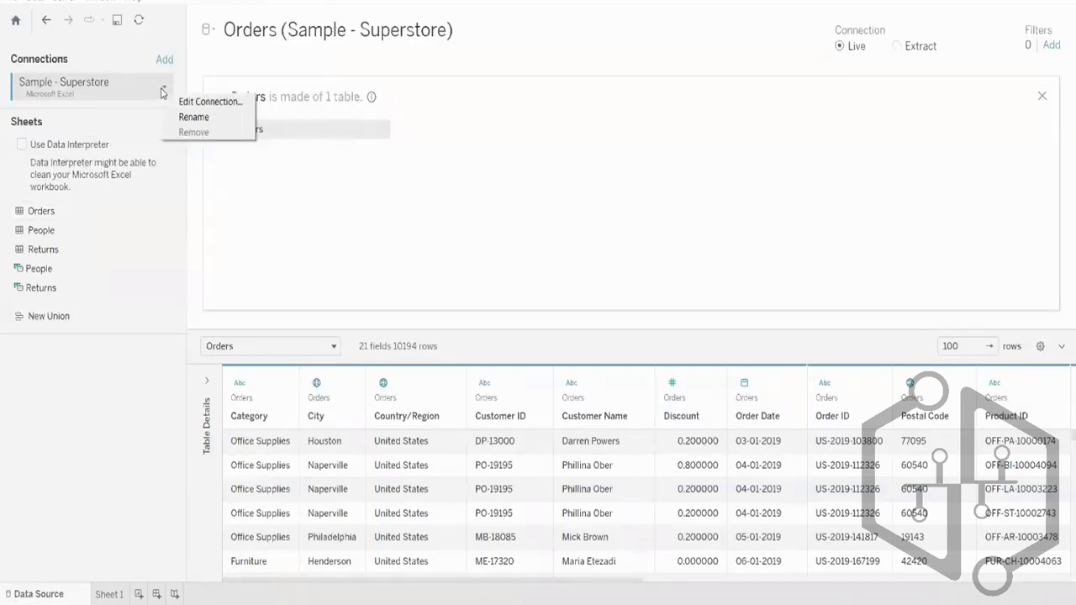
pyautogui.click(187, 101)
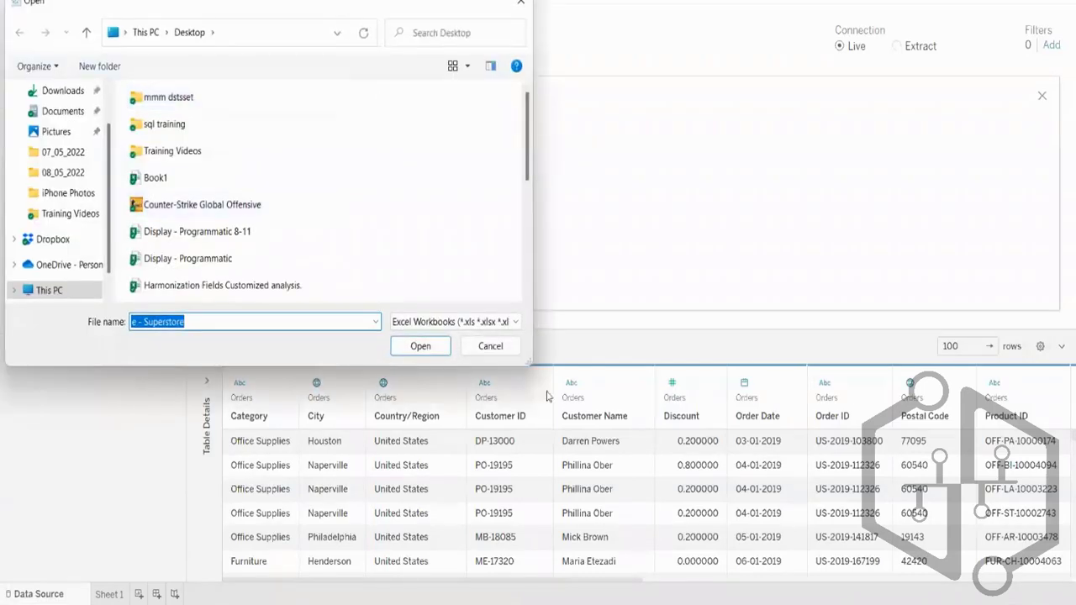
pyautogui.click(491, 345)
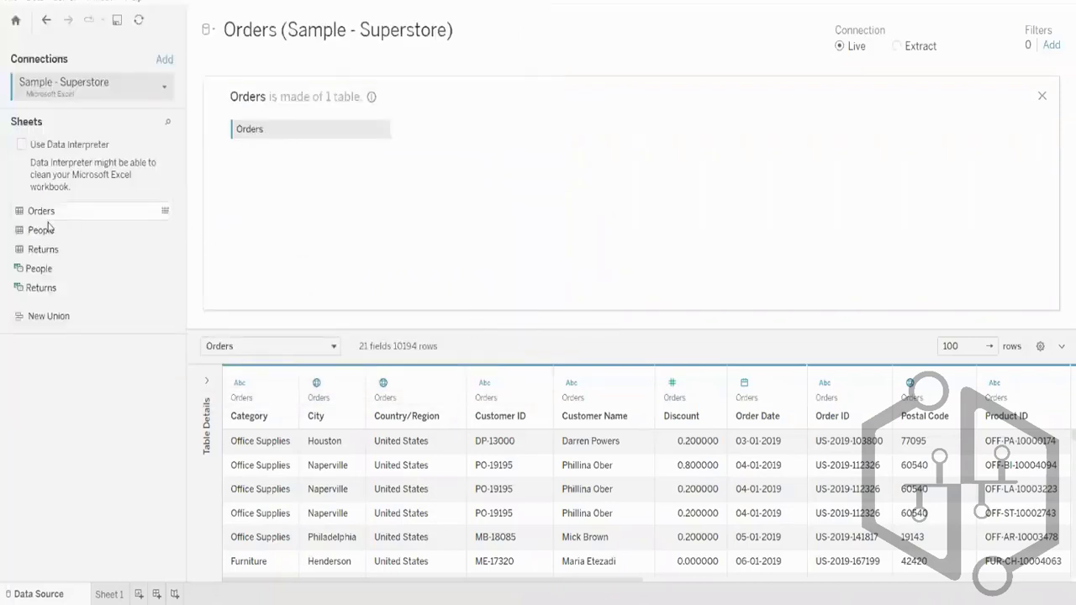
# - Join the People table to the Orders table and open the join settings
pyautogui.moveTo(20, 229); pyautogui.dragTo(441, 133)
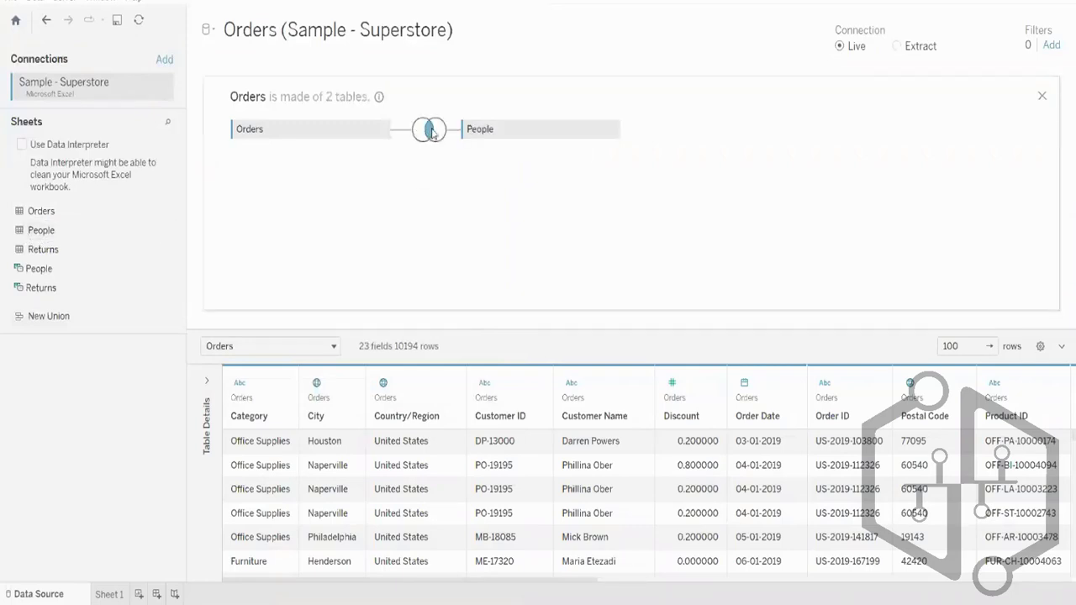
pyautogui.click(431, 131)
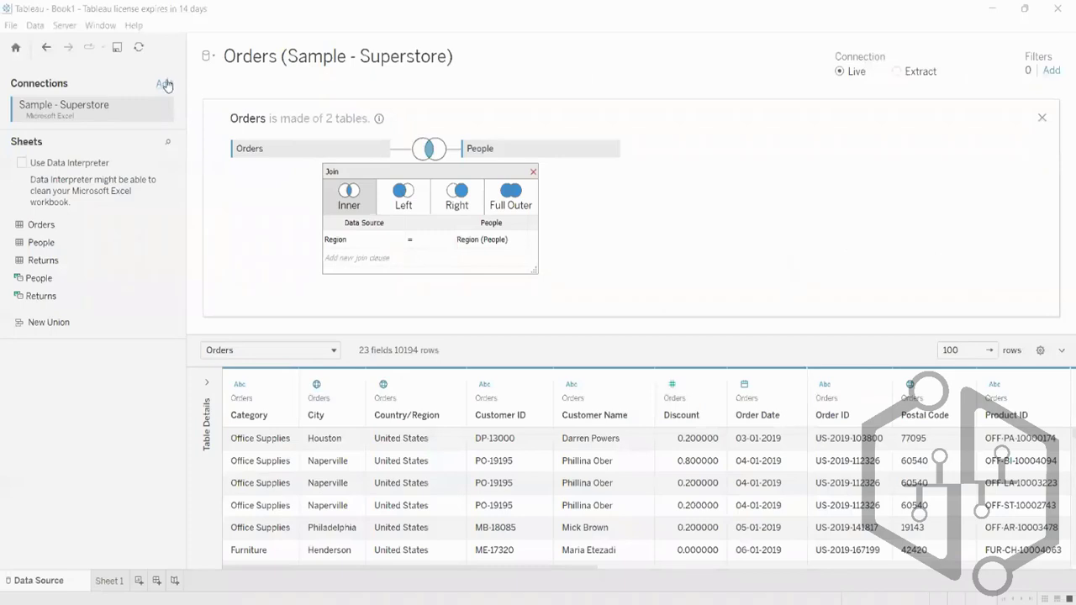
pyautogui.click(472, 26)
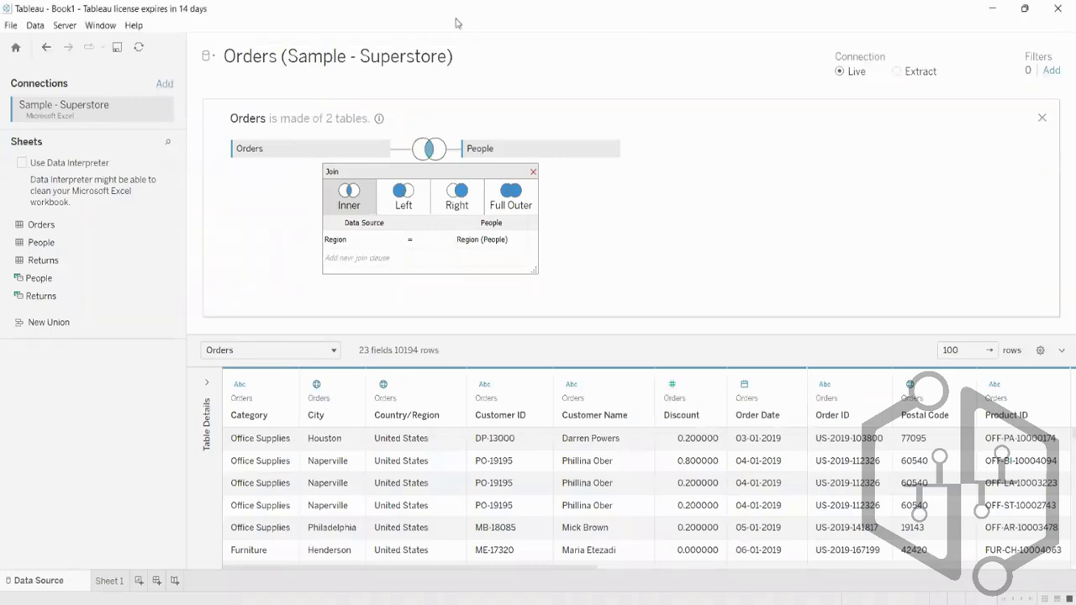
# - Create a new workbook, continuing the product trial, and maximize its window
pyautogui.click(215, 56)
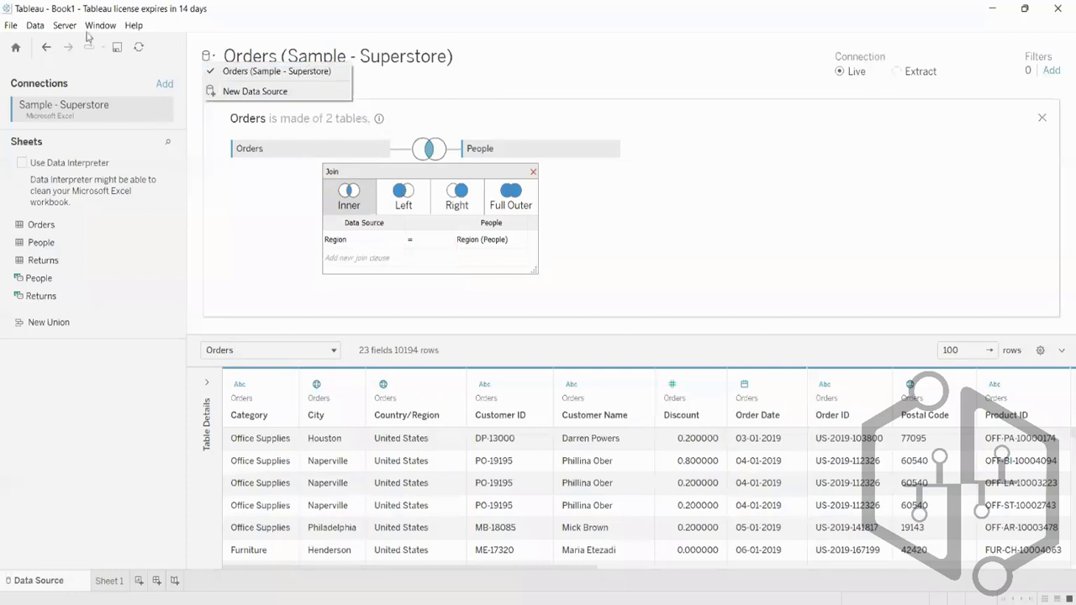
pyautogui.click(15, 28)
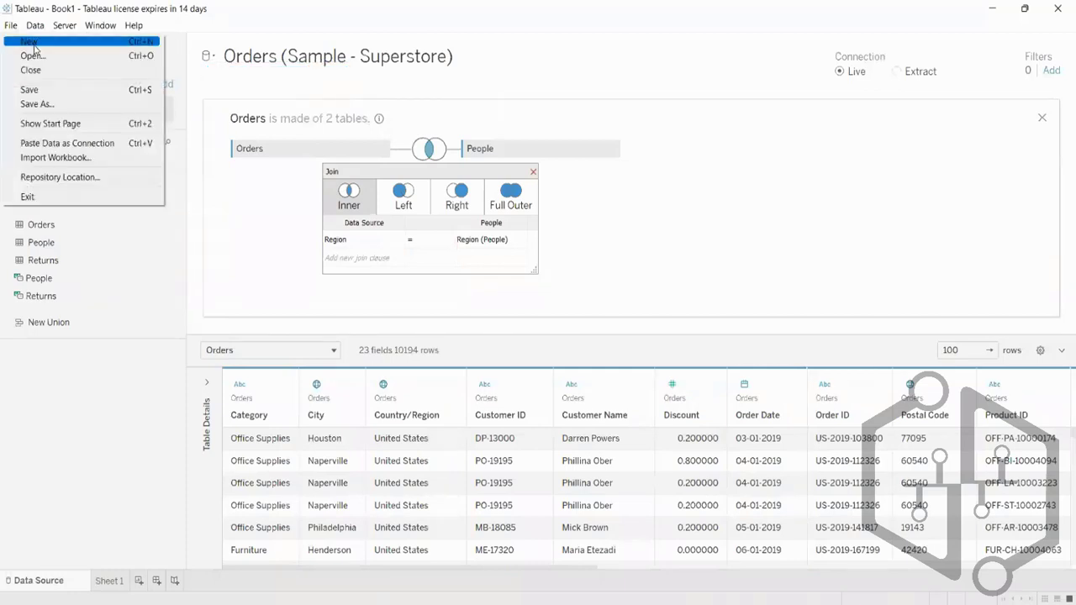
pyautogui.click(34, 45)
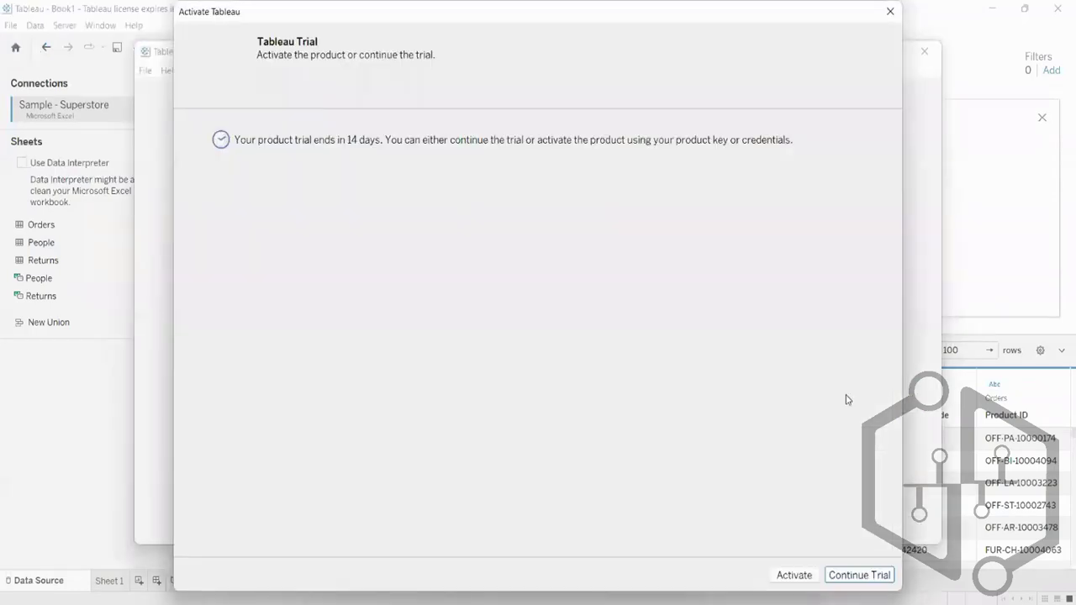
pyautogui.click(867, 576)
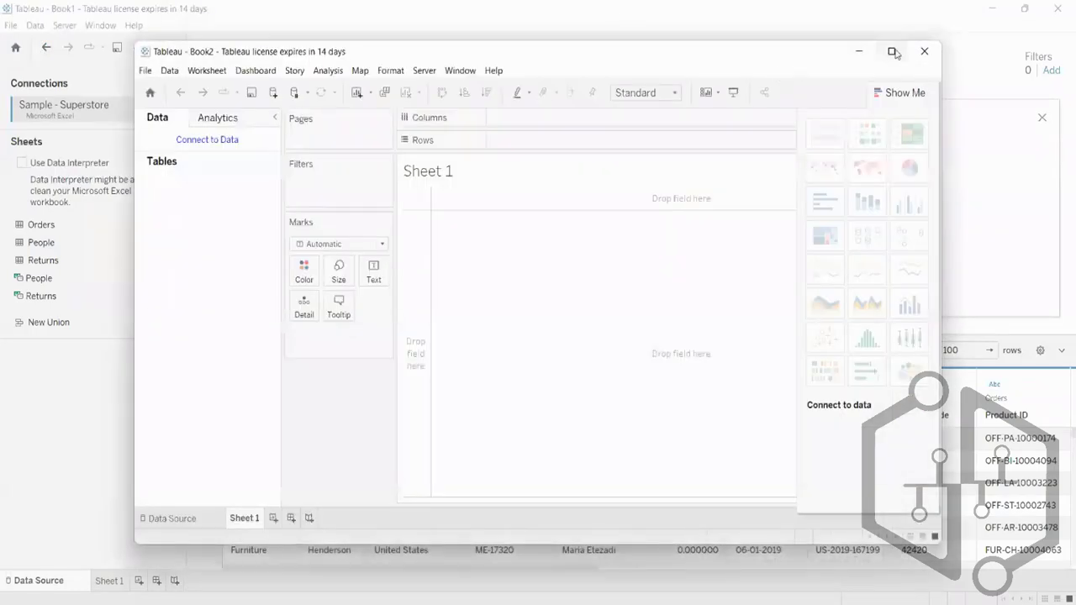
pyautogui.click(891, 51)
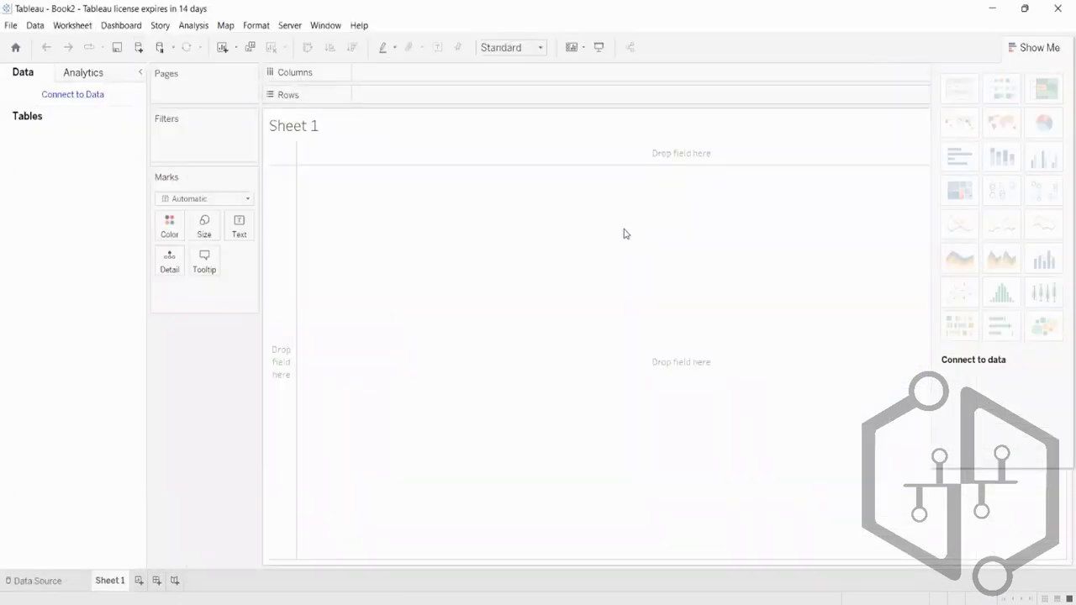
# - Examine the available file and server connectors and the Tableau Server sign-in dialog
pyautogui.click(80, 100)
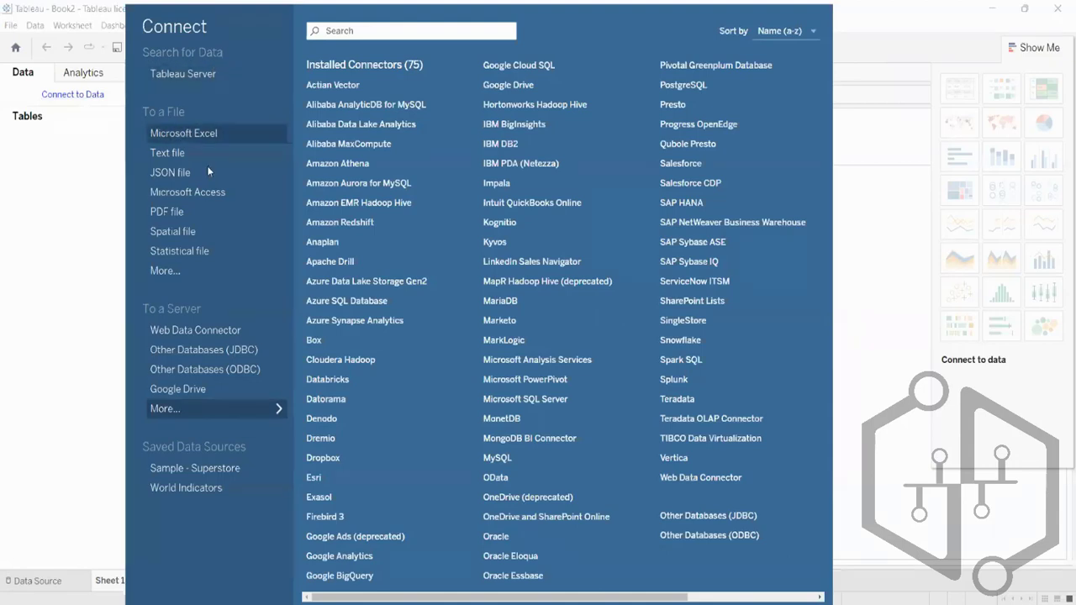
pyautogui.click(228, 412)
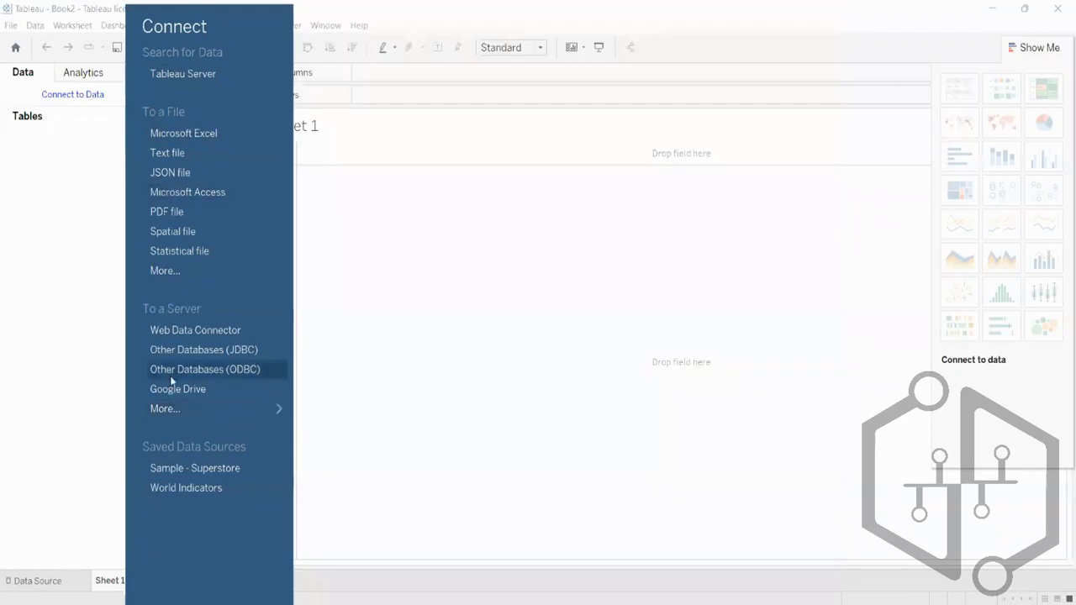
pyautogui.click(212, 74)
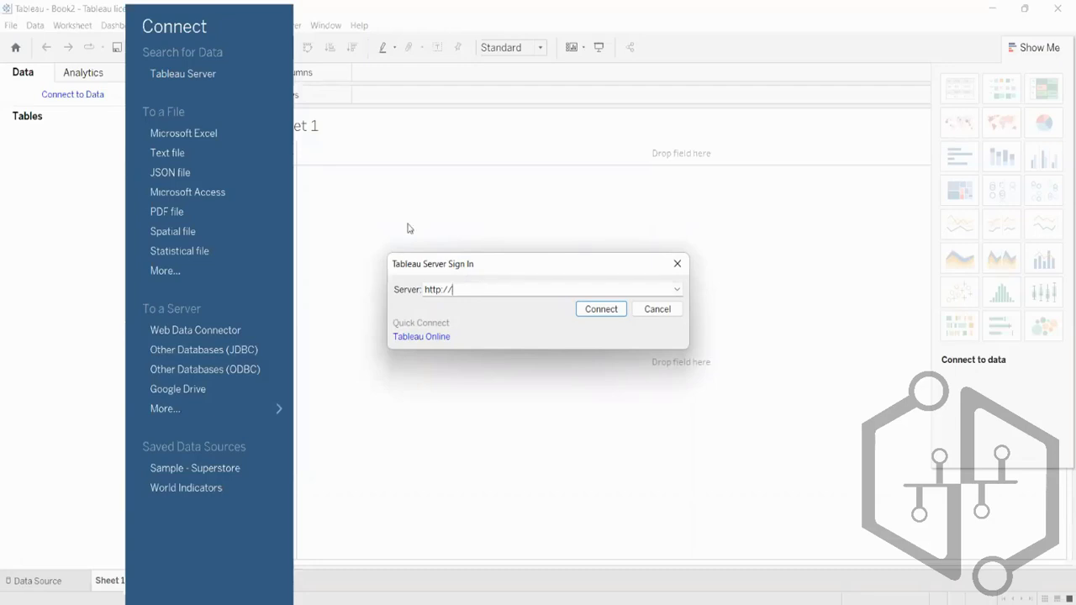
pyautogui.click(657, 309)
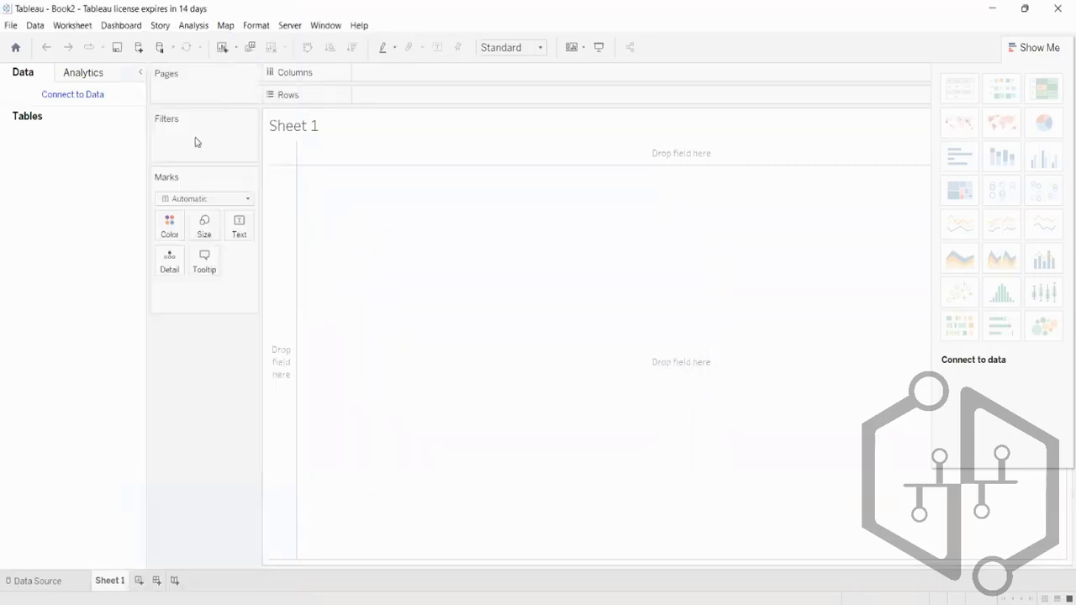
pyautogui.click(59, 97)
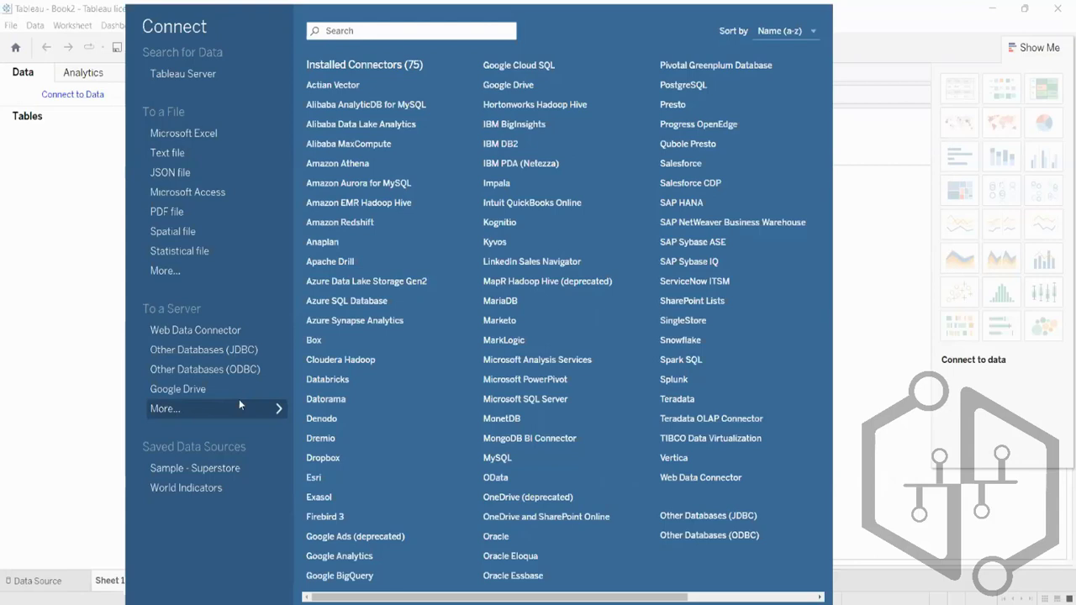
pyautogui.click(184, 74)
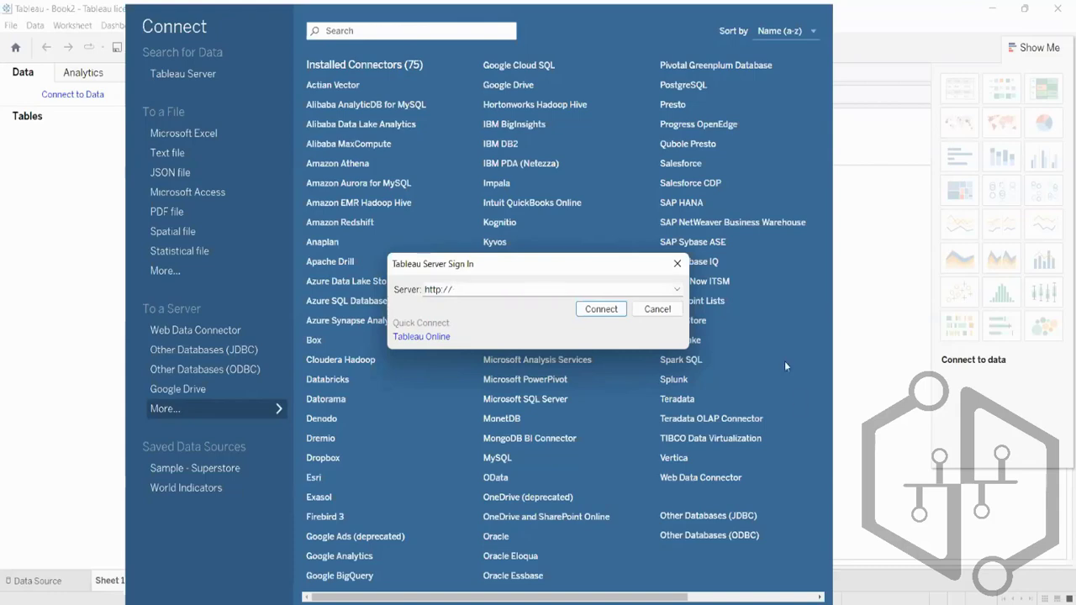
pyautogui.click(657, 308)
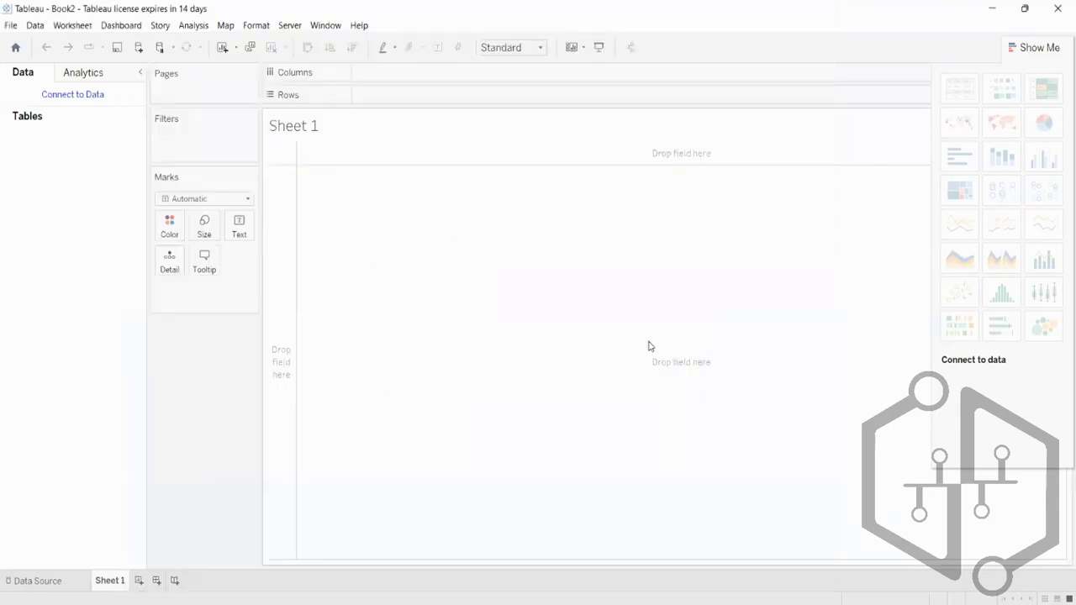
# - Look at the file selection for additional file types among the data connectors, and leave the connector list
pyautogui.click(84, 97)
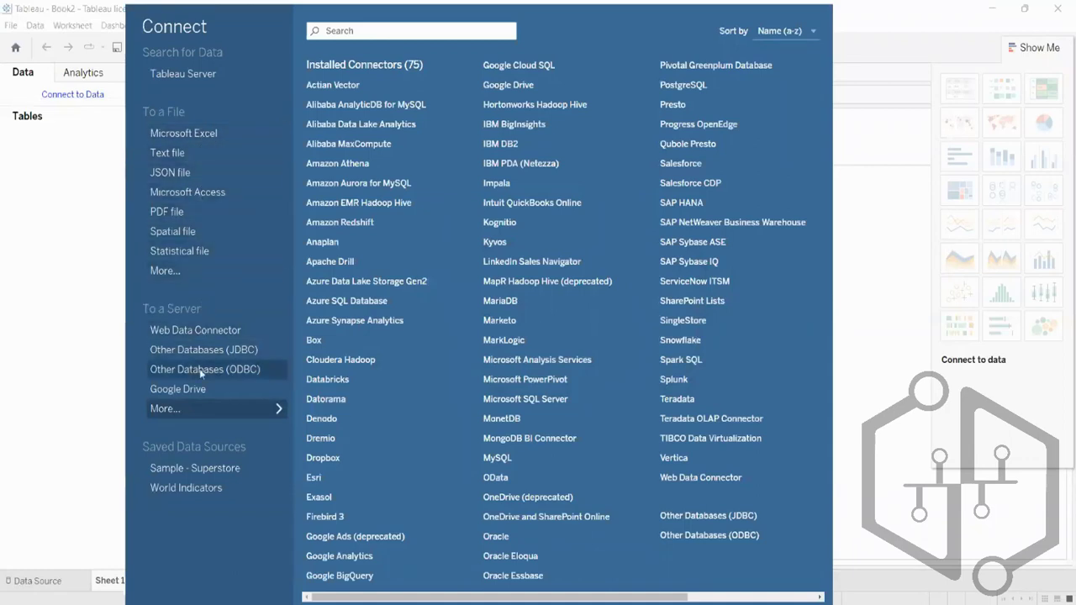
pyautogui.click(174, 270)
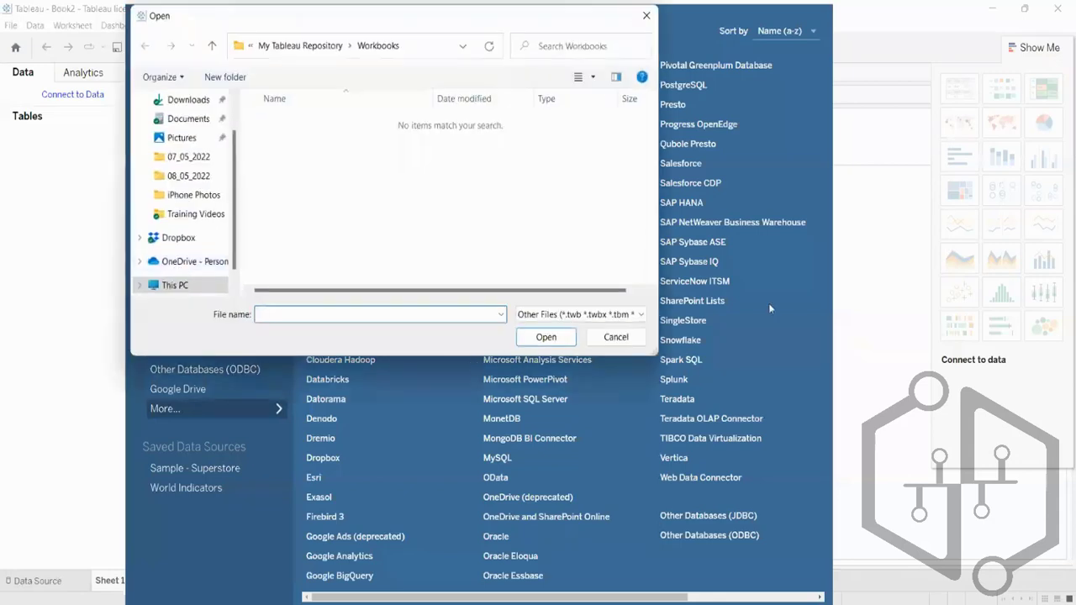
pyautogui.click(622, 337)
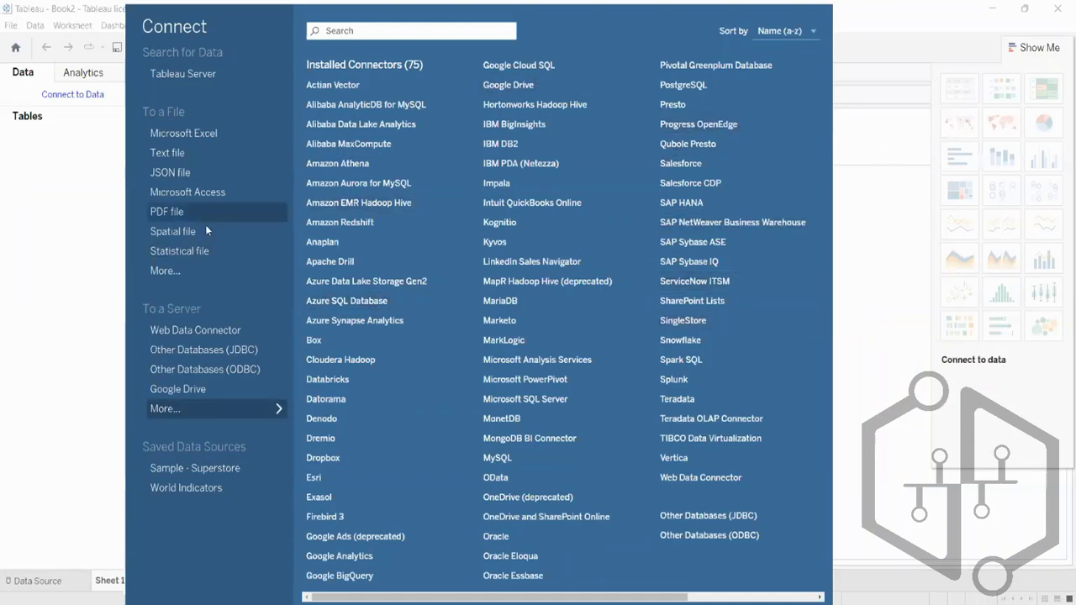
pyautogui.click(879, 222)
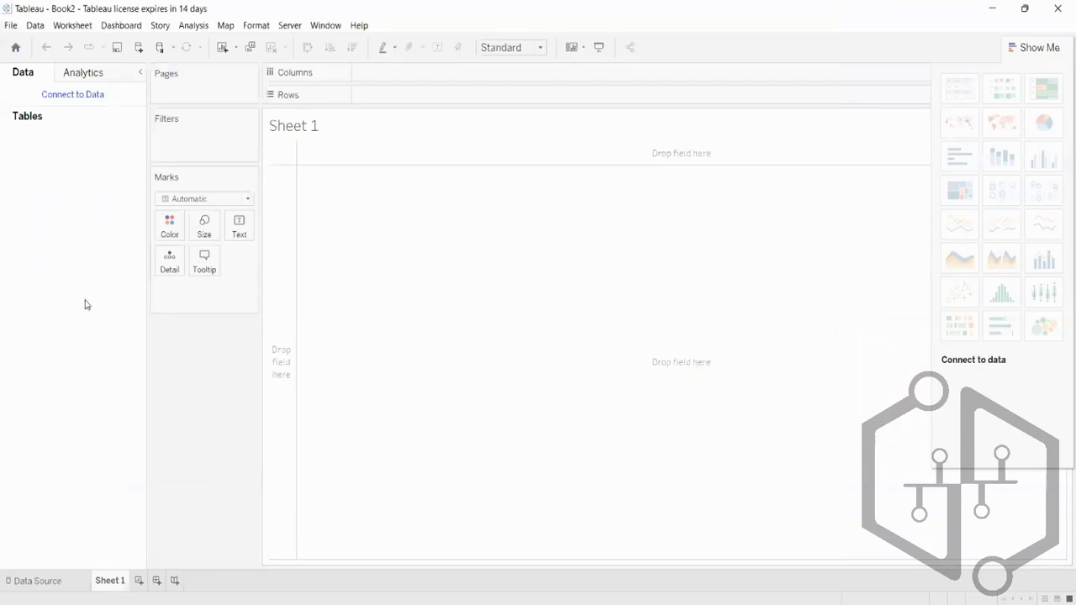
# - Connect the new workbook to the Sample - Superstore Microsoft Excel file on the Desktop
pyautogui.click(73, 95)
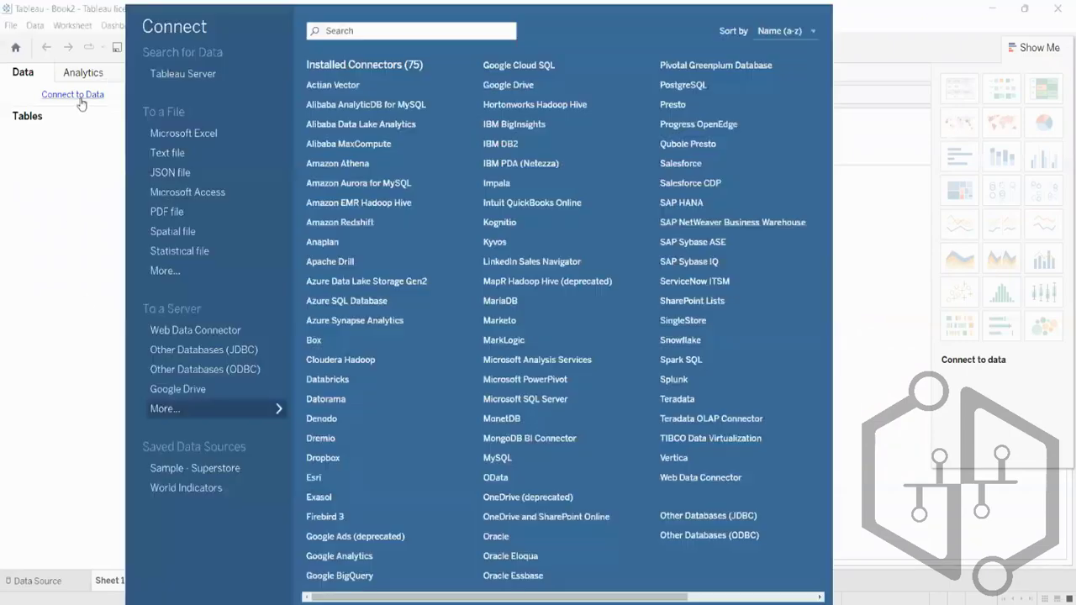
pyautogui.click(168, 132)
pyautogui.scroll(-5, 210, 248)
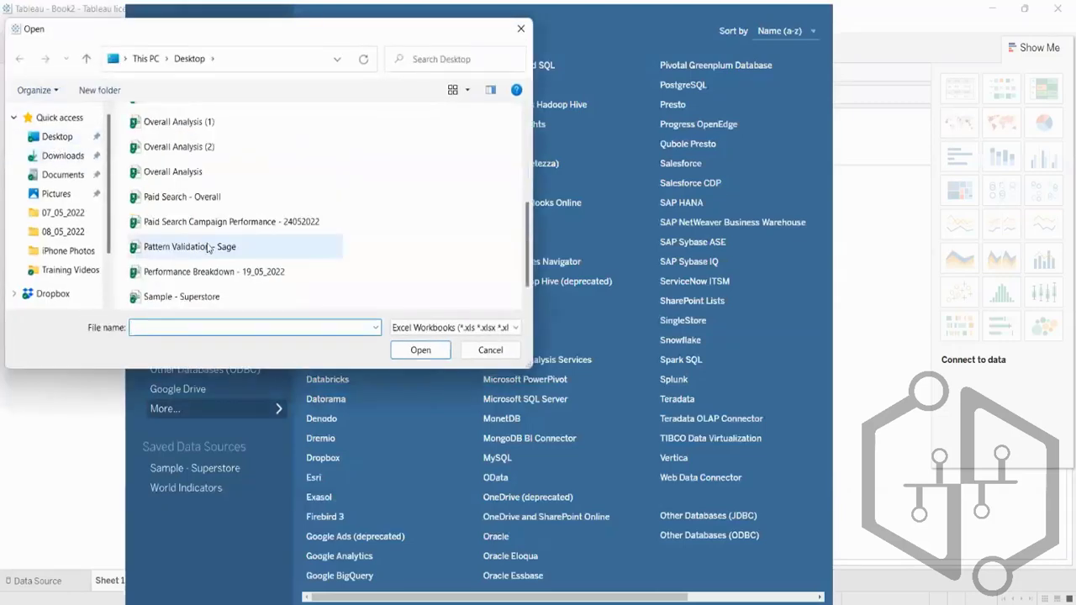
pyautogui.doubleClick(190, 297)
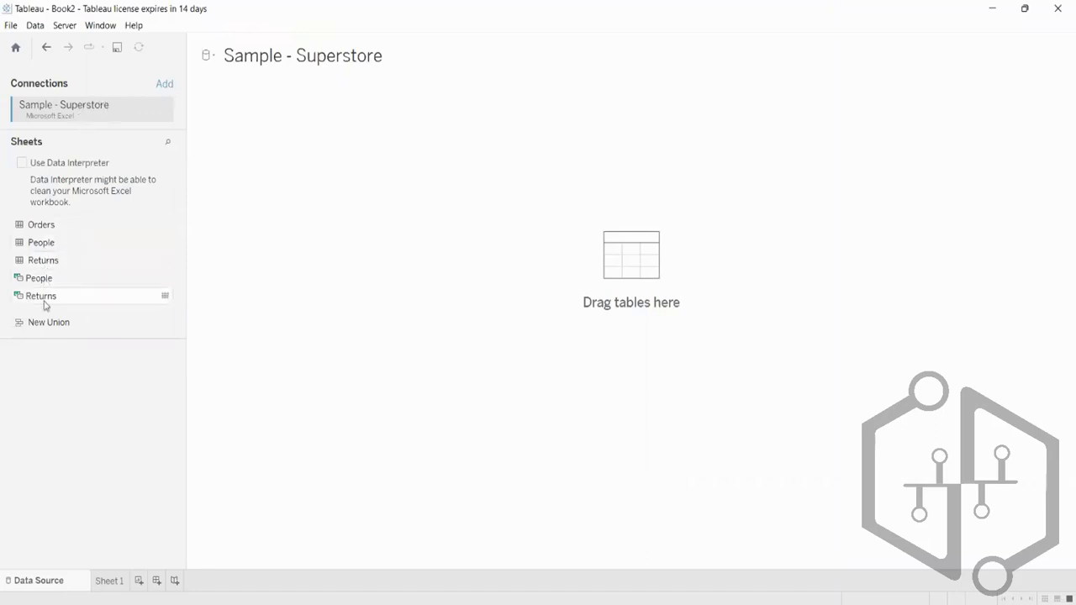
# - Add the Orders table to the data source canvas and collapse its table details
pyautogui.moveTo(30, 230); pyautogui.dragTo(309, 183)
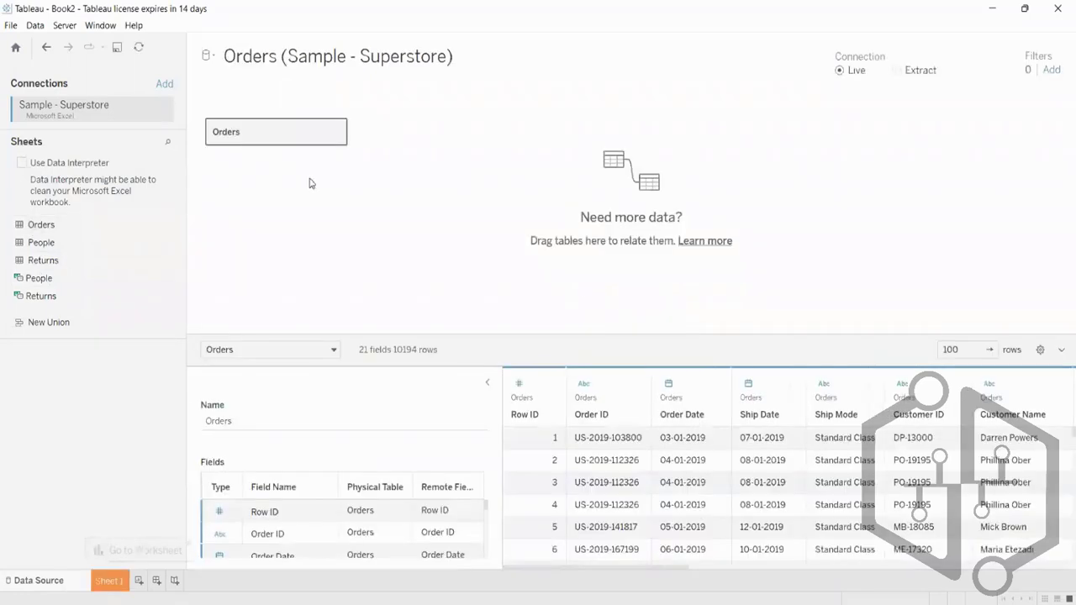
pyautogui.click(485, 383)
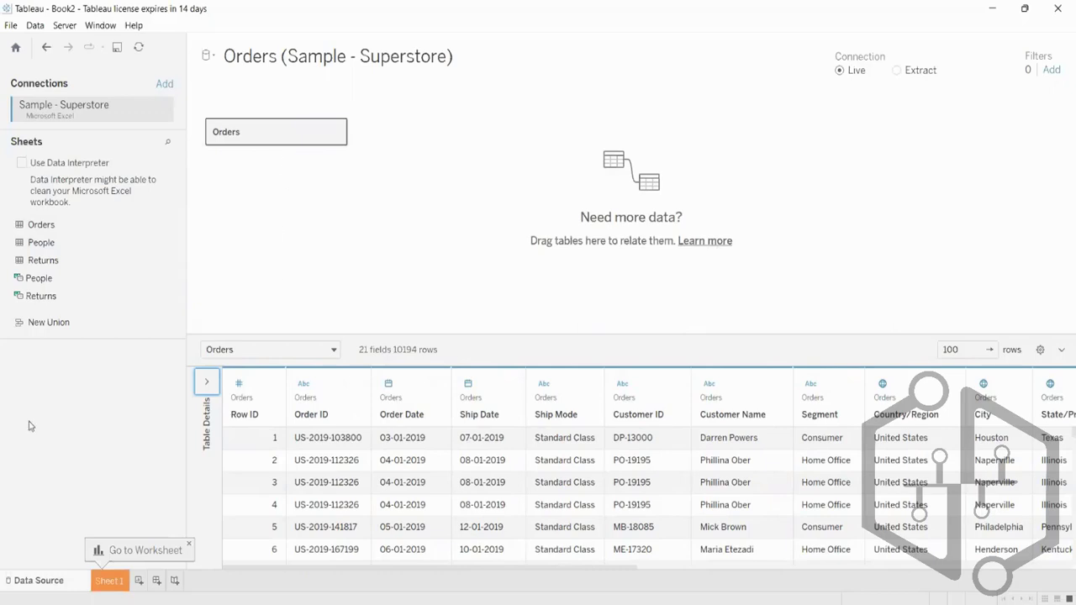
pyautogui.moveTo(392, 604)
pyautogui.rightClick(149, 107)
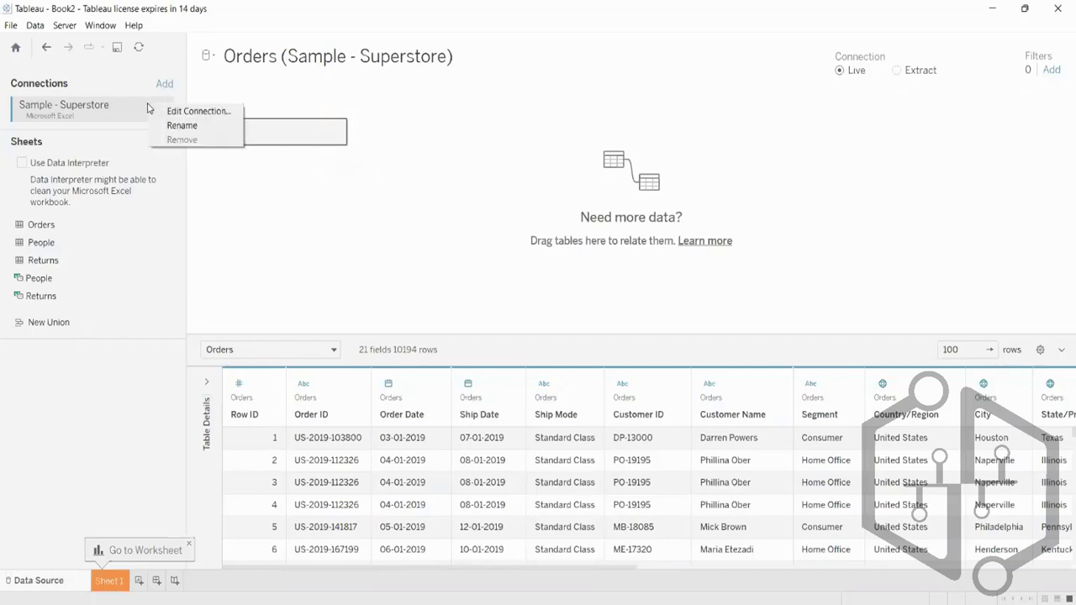
pyautogui.click(36, 25)
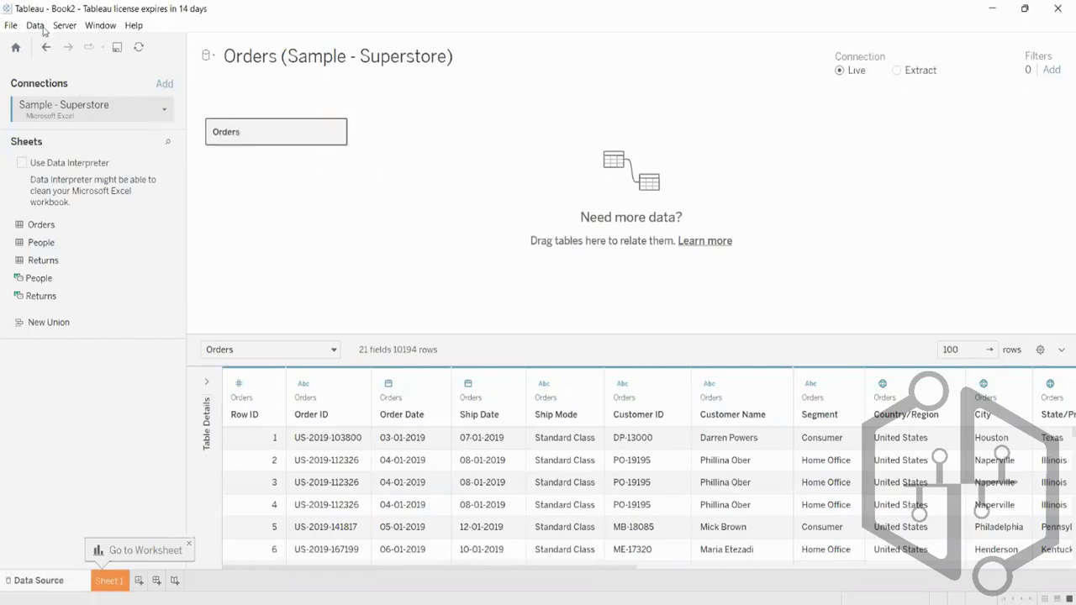
pyautogui.click(38, 26)
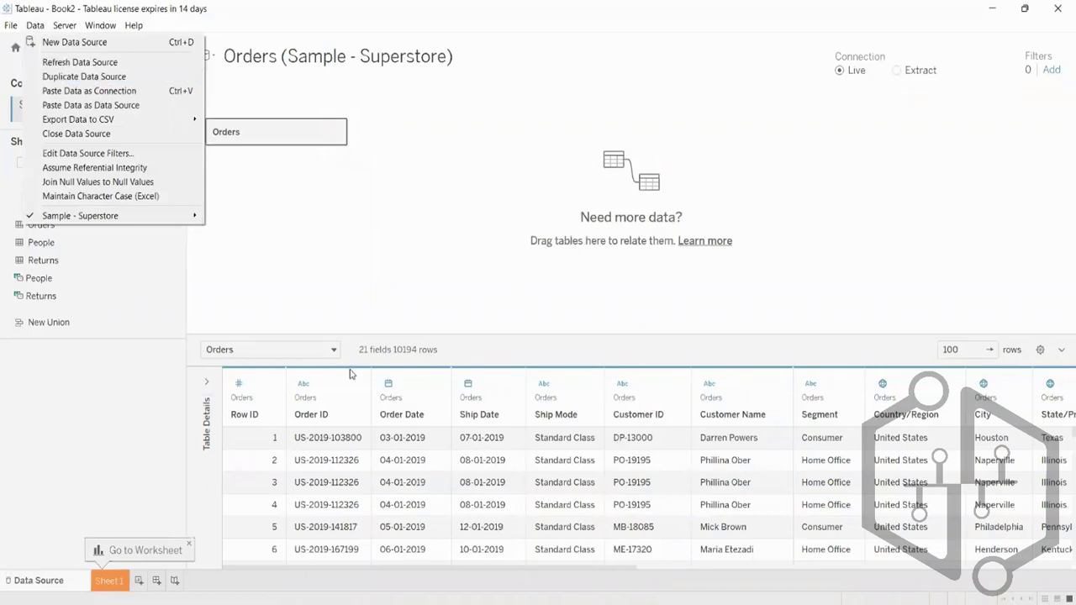
# - Continue the Tableau trial to open a new workbook, maximize its window, and start connecting to data
pyautogui.click(368, 258)
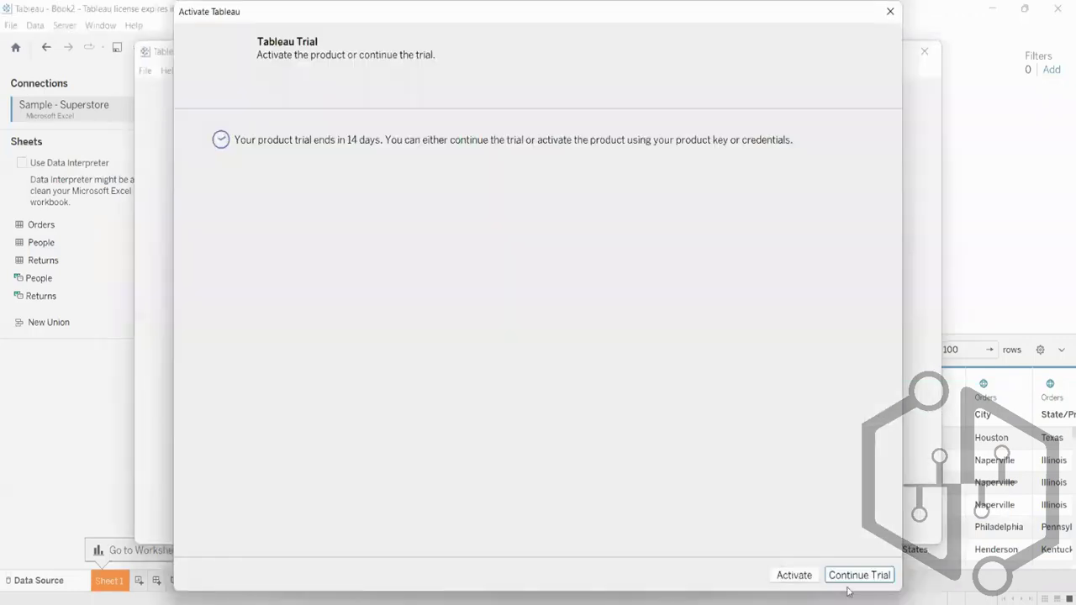
pyautogui.click(855, 576)
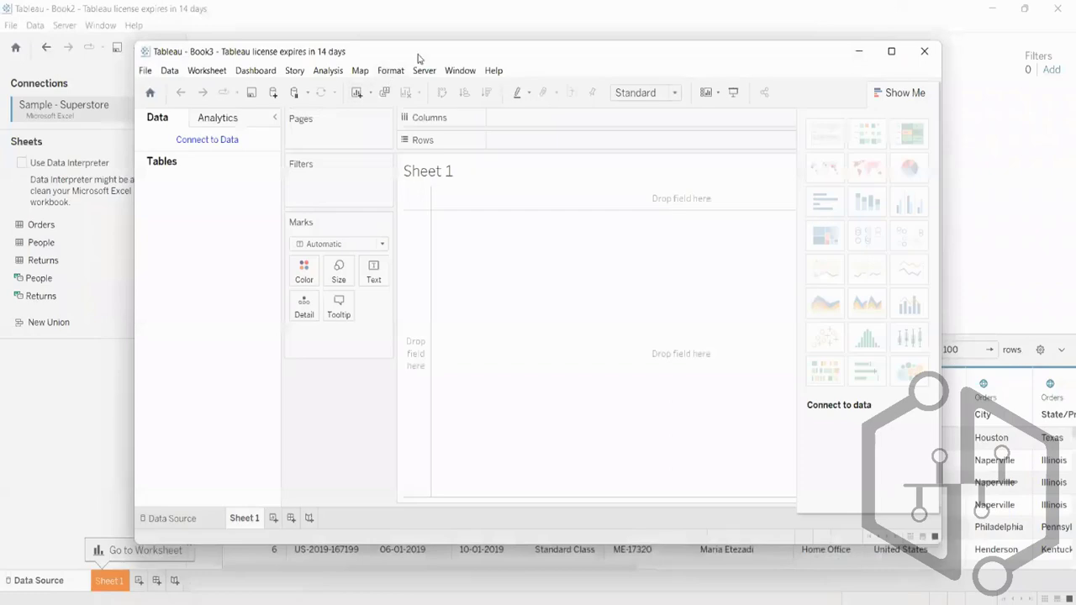
pyautogui.doubleClick(416, 57)
pyautogui.click(74, 99)
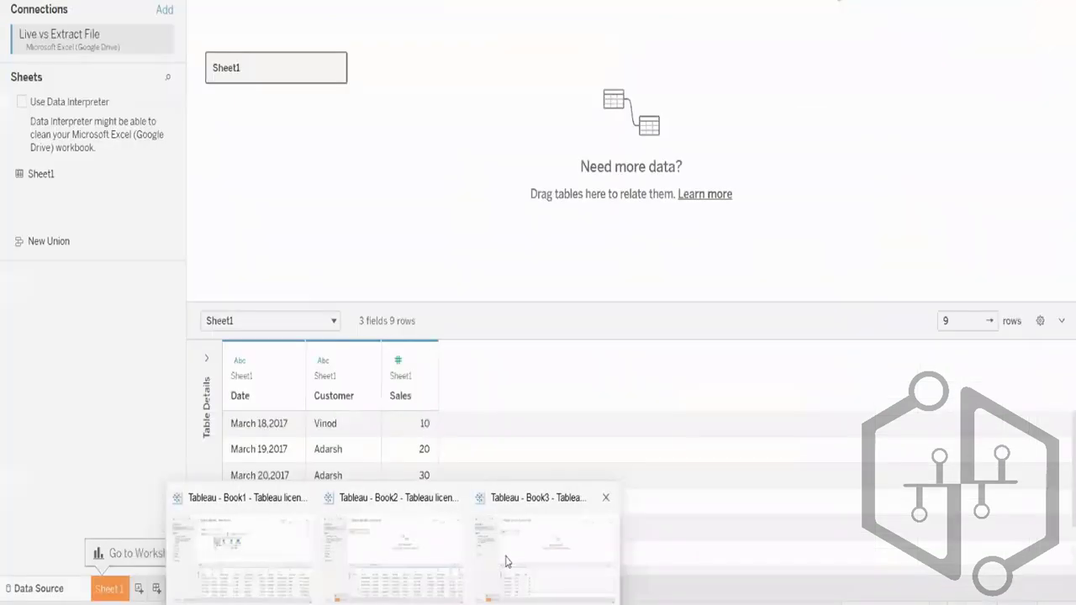
# - Review the Sheet1 preview rows of the Live vs Extract File data source in the Book3 workbook
pyautogui.click(504, 561)
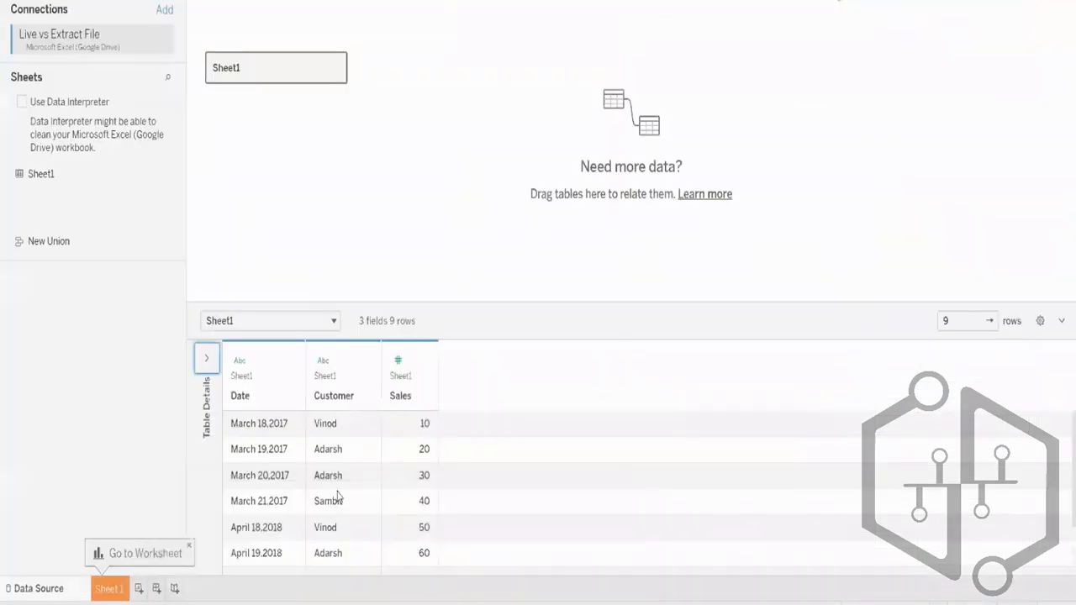
pyautogui.scroll(-3, 414, 429)
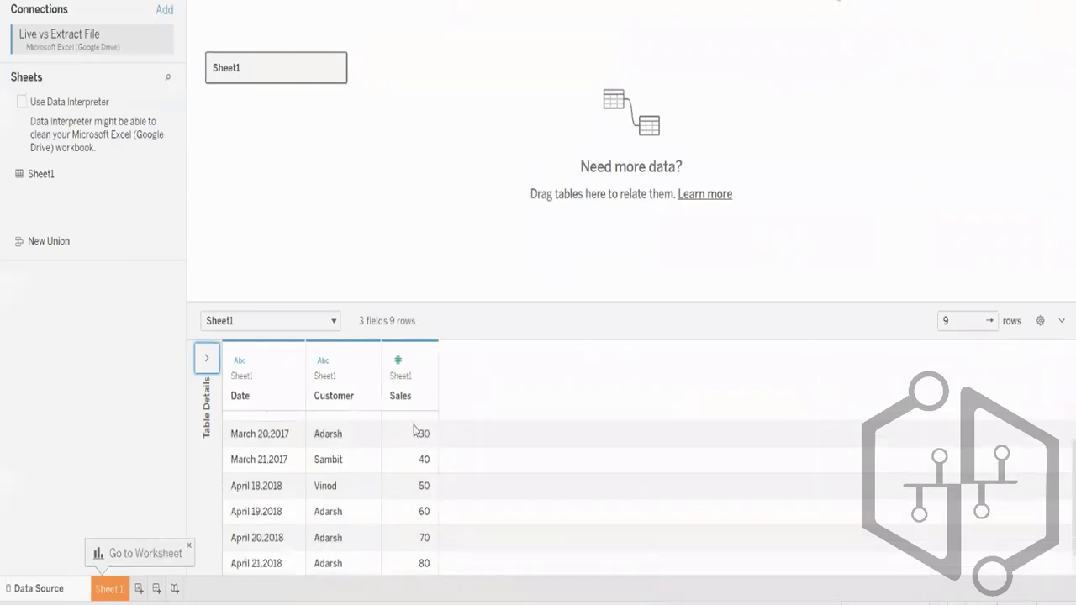
pyautogui.scroll(3, 415, 429)
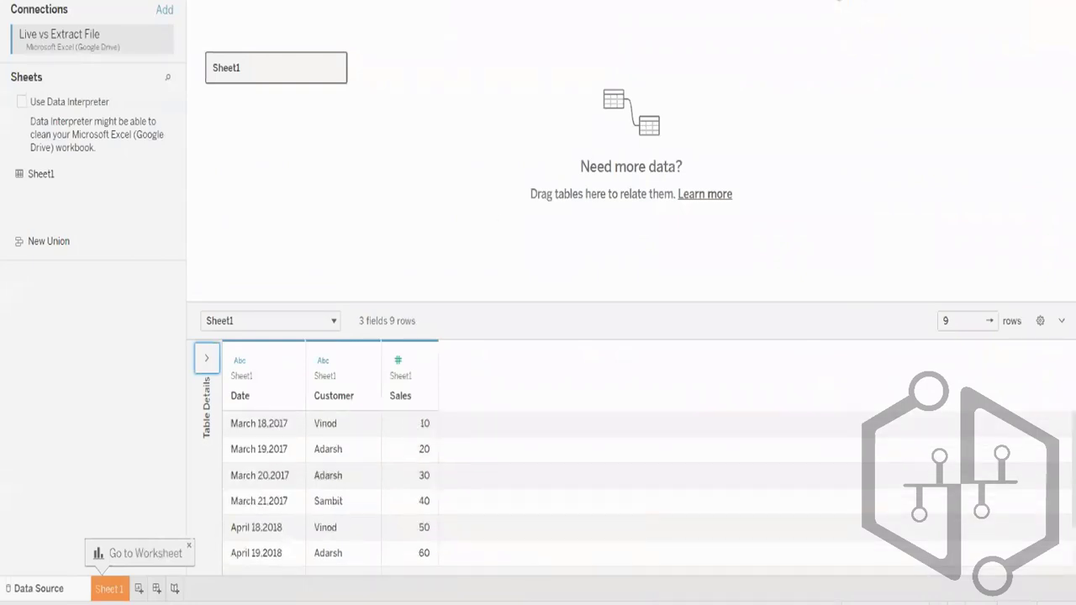
pyautogui.click(985, 0)
# - In the Live vs Extract File spreadsheet in Google Sheets, copy the row 3 record into row 11
pyautogui.click(61, 306)
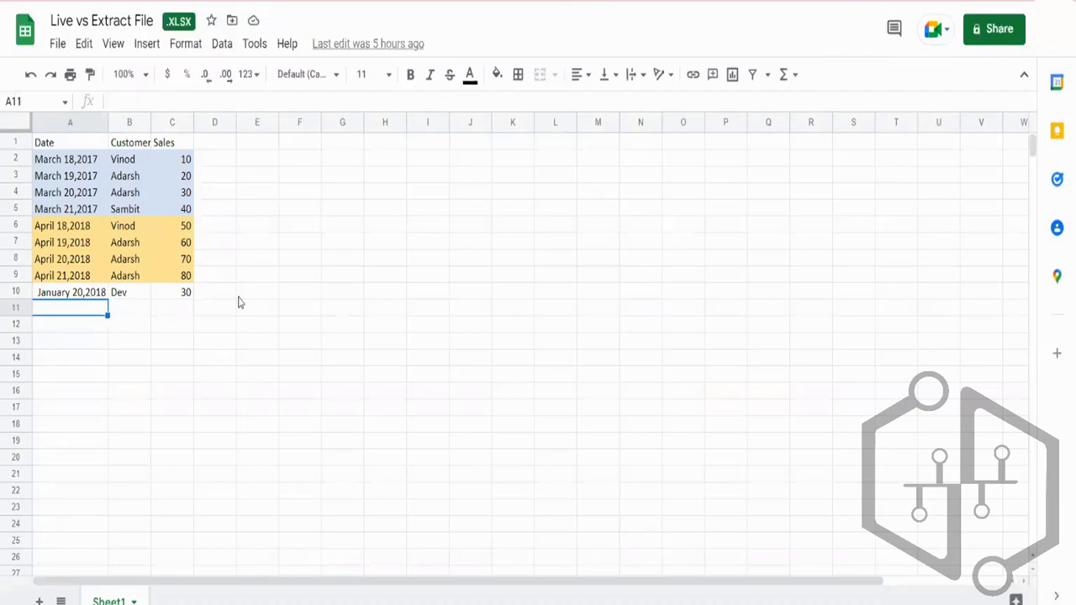
pyautogui.moveTo(48, 177); pyautogui.dragTo(184, 176)
pyautogui.hotkey('ctrl', 'c')
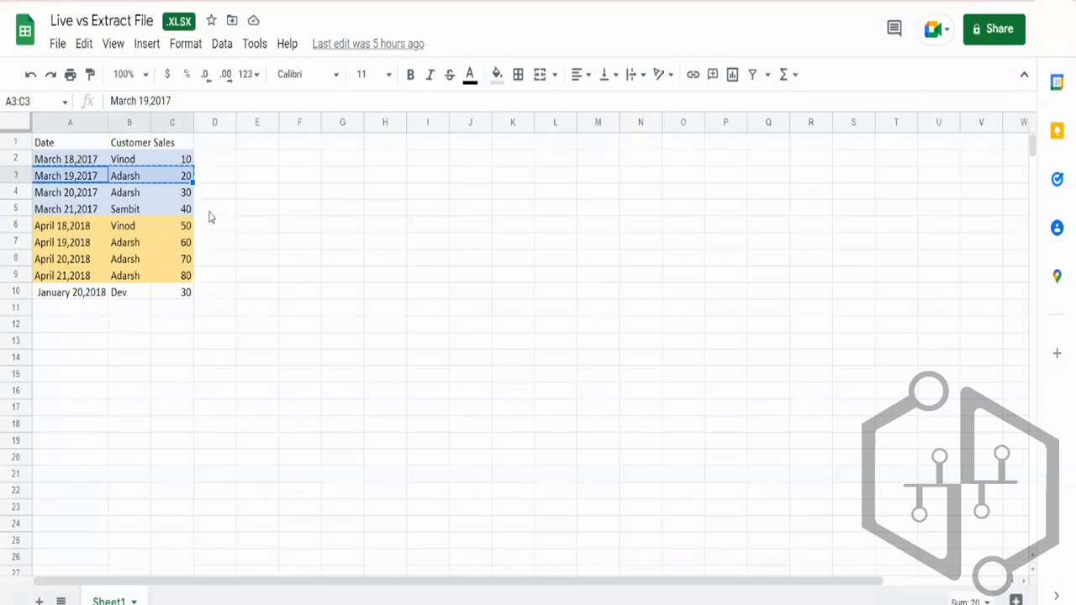
pyautogui.click(60, 312)
pyautogui.hotkey('ctrl', 'v')
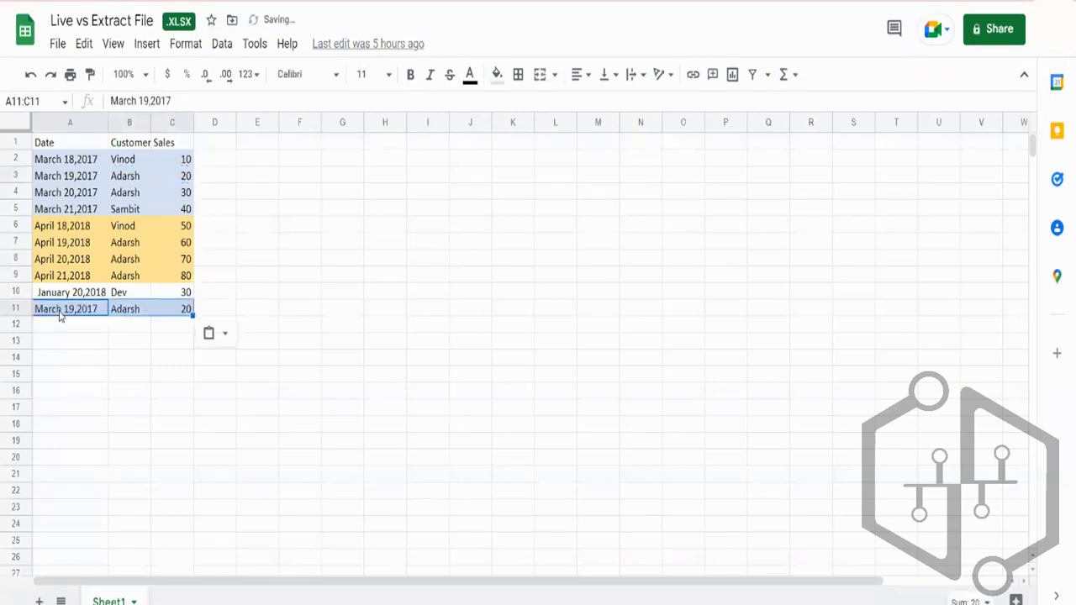
# - Change the date in cell A11 to March 31, 2022
pyautogui.doubleClick(76, 310)
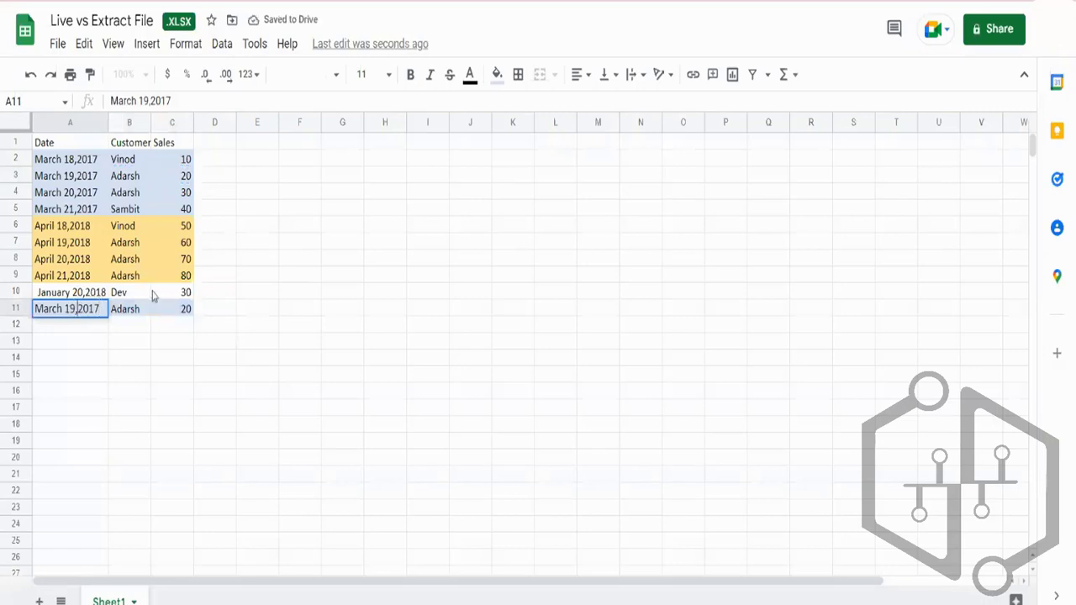
pyautogui.press('BackSpace')
pyautogui.press('BackSpace')
pyautogui.write('31')
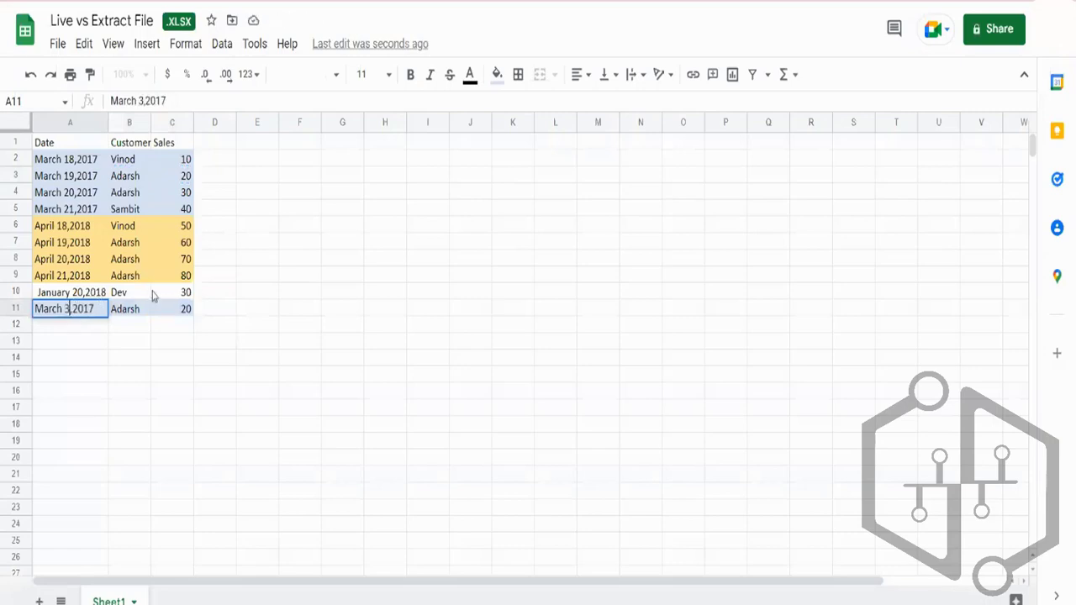
pyautogui.press('BackSpace')
pyautogui.press('BackSpace')
pyautogui.write('22')
pyautogui.click(137, 307)
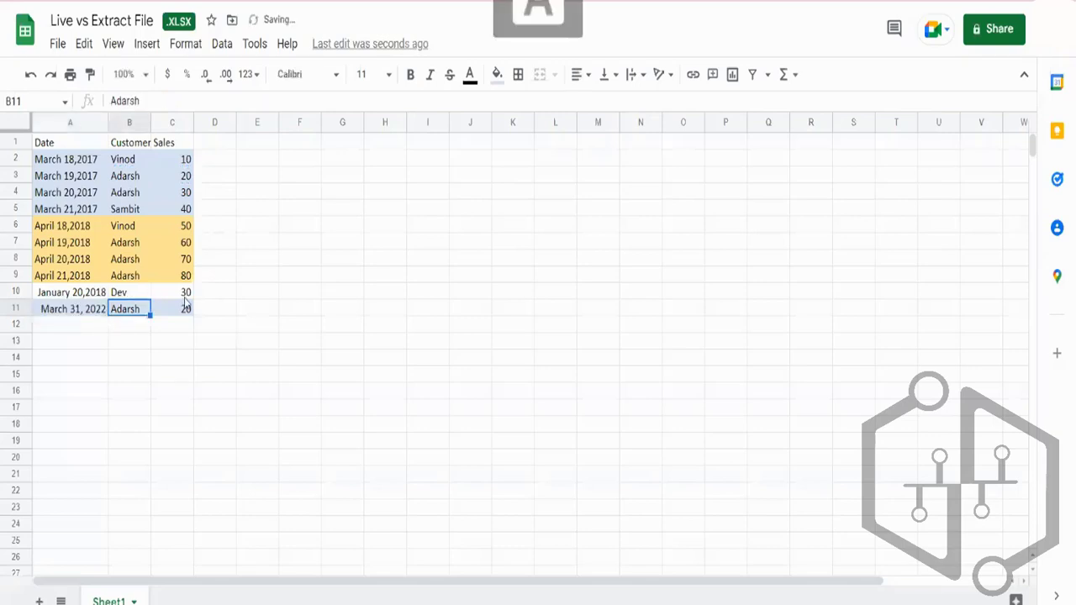
# - Enter a new customer name in cell B11 and set the sales value in C11 to 100
pyautogui.write('Rames')
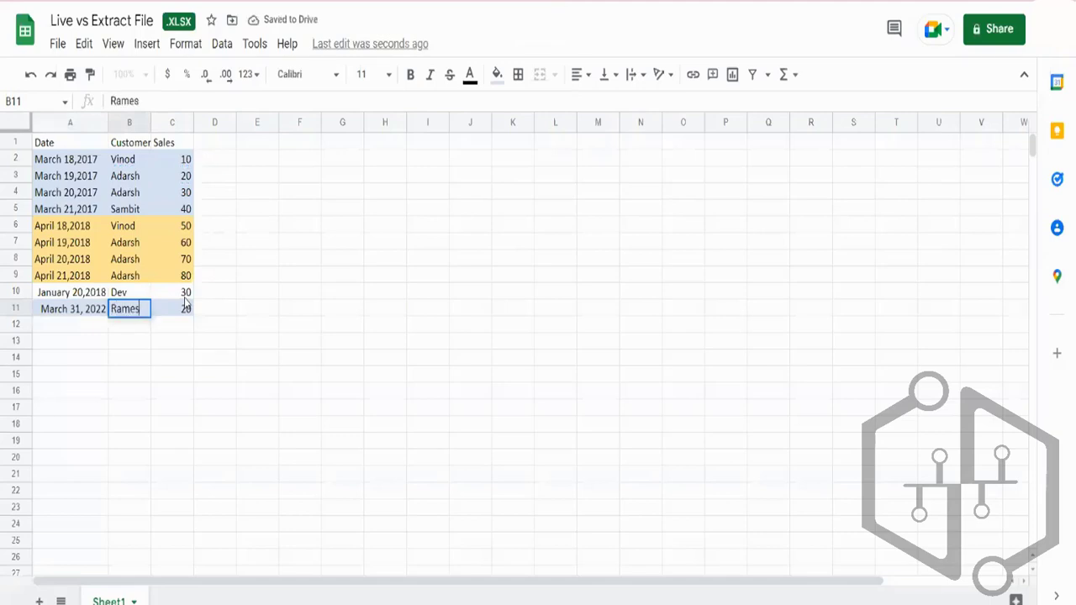
pyautogui.write('h')
pyautogui.click(186, 306)
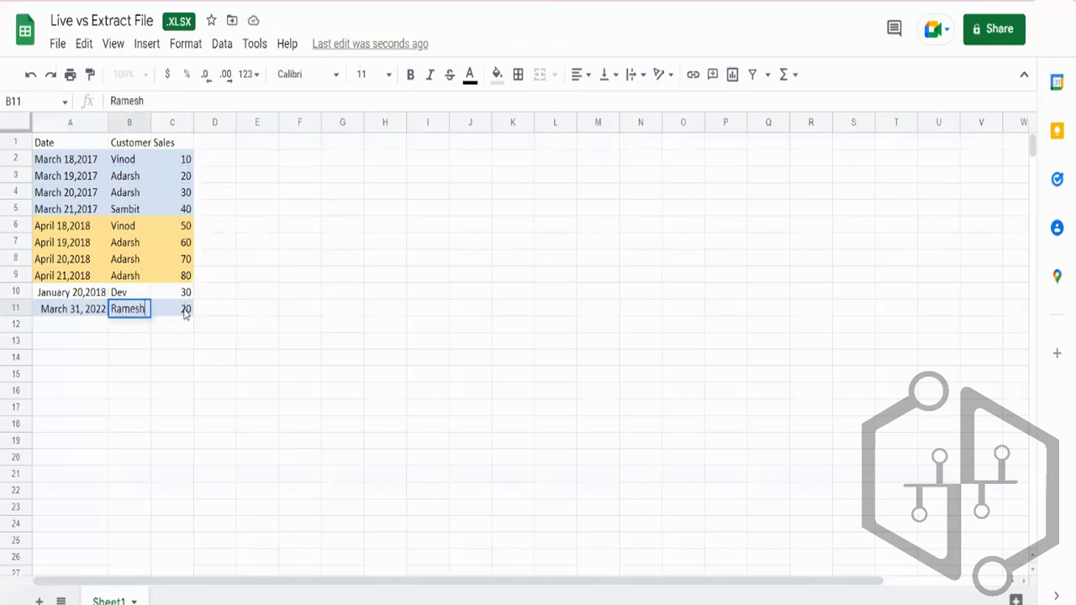
pyautogui.write('100')
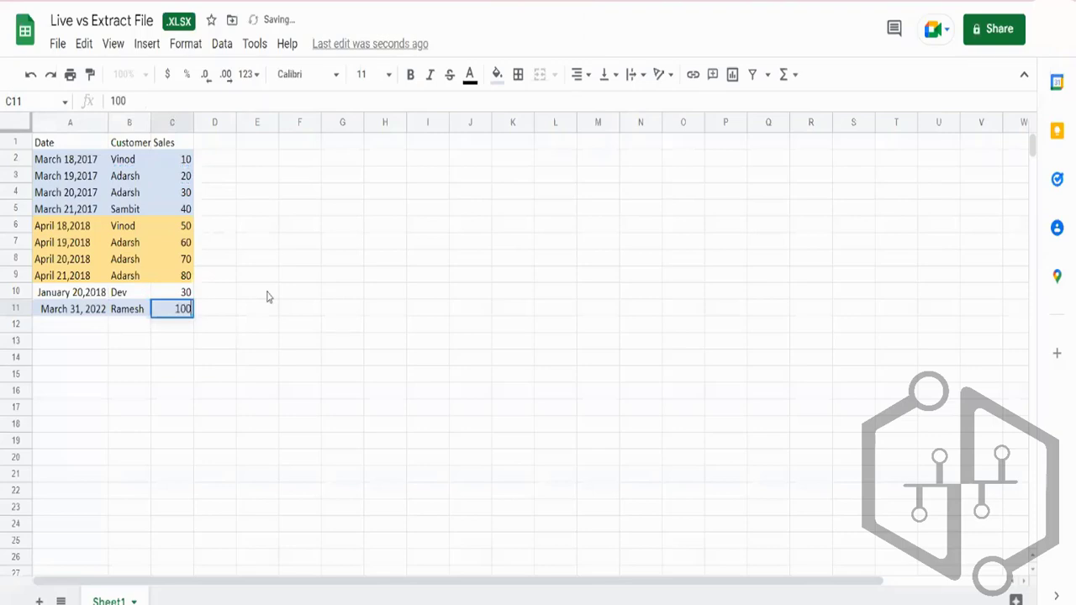
pyautogui.click(268, 326)
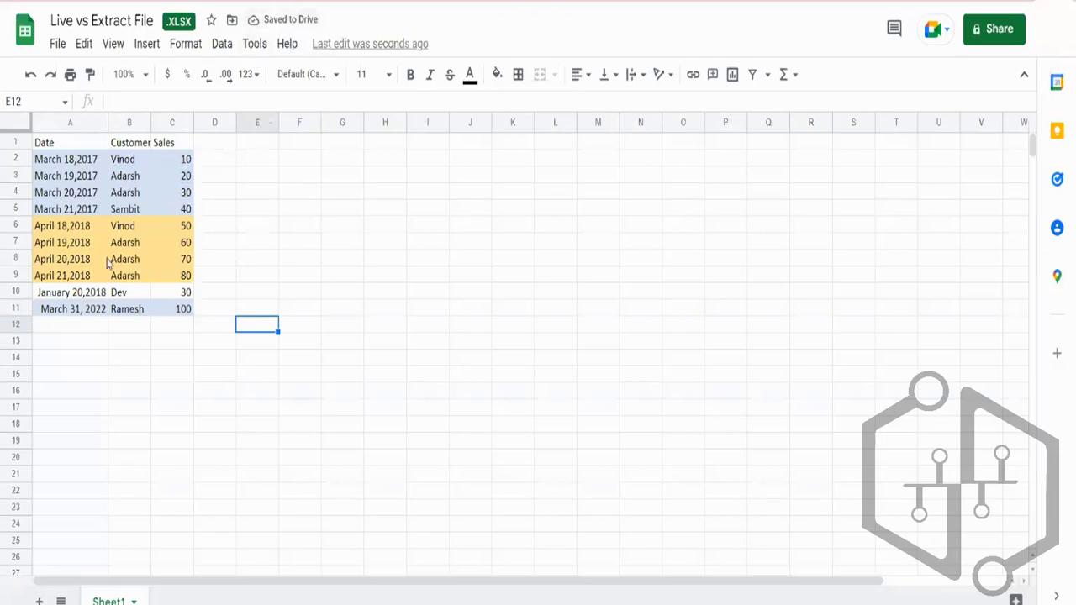
# - Select the new record in A11:C11, then switch to Tableau's Book3 and check its Sheet1 preview for that record
pyautogui.moveTo(77, 316); pyautogui.dragTo(168, 309)
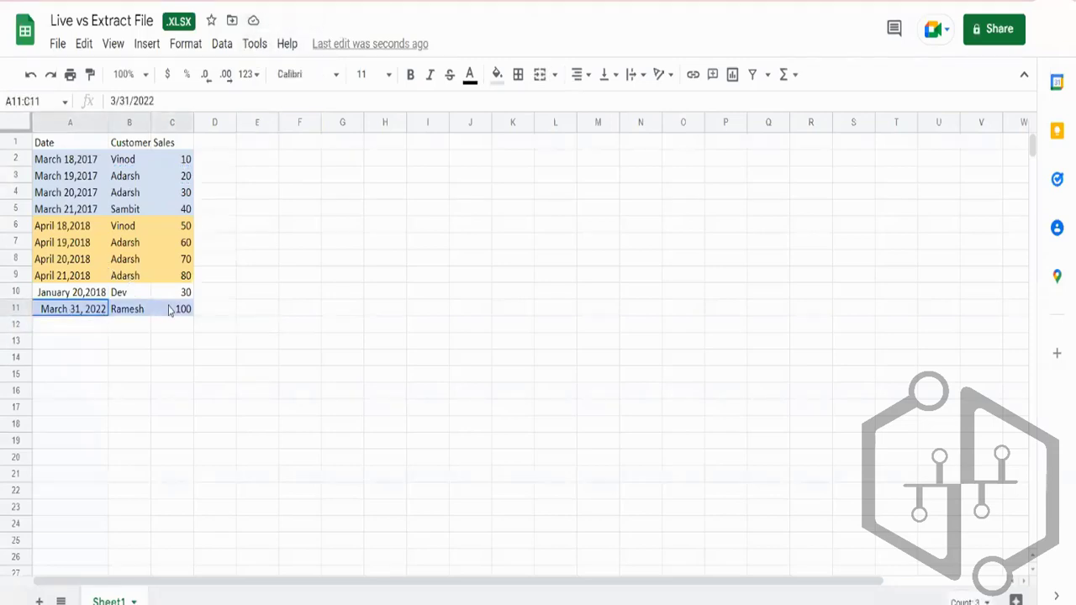
pyautogui.moveTo(391, 600)
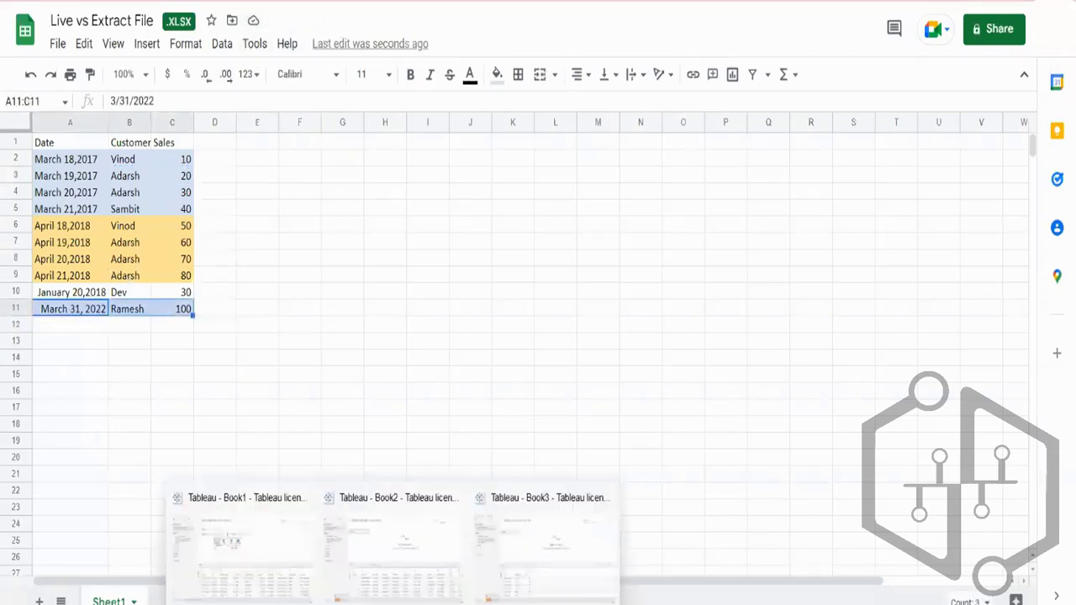
pyautogui.click(517, 563)
pyautogui.scroll(-1, 436, 452)
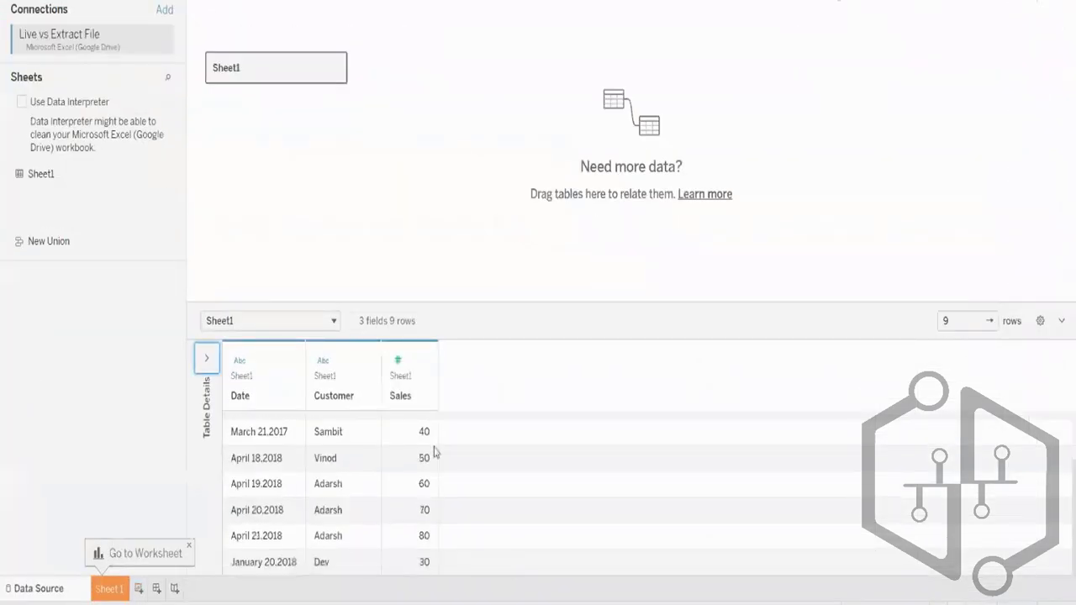
pyautogui.scroll(1, 435, 453)
pyautogui.scroll(-1, 436, 452)
pyautogui.scroll(1, 435, 452)
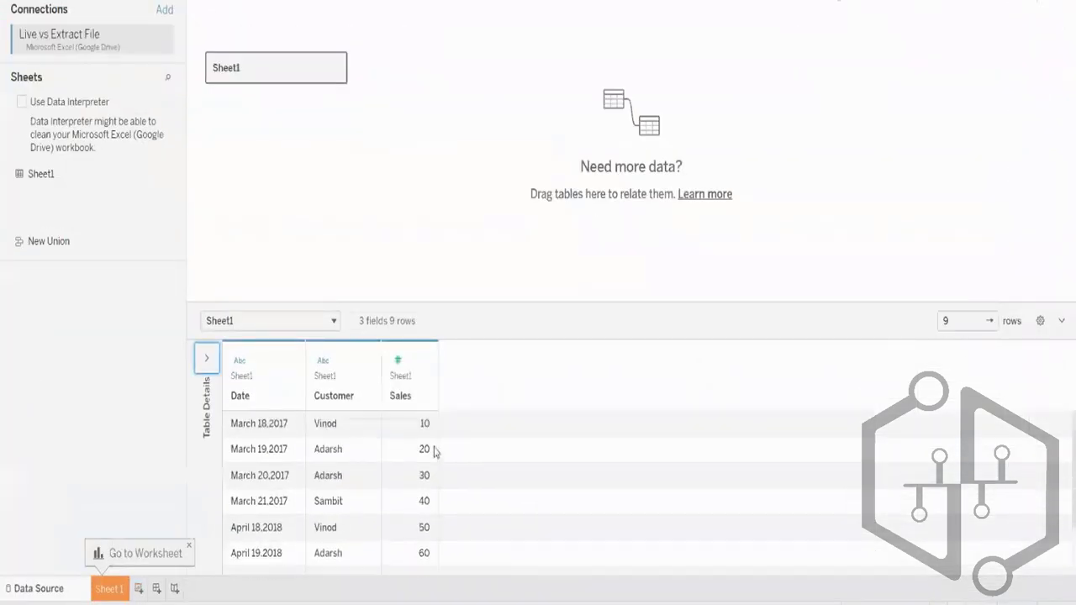
pyautogui.scroll(-1, 435, 453)
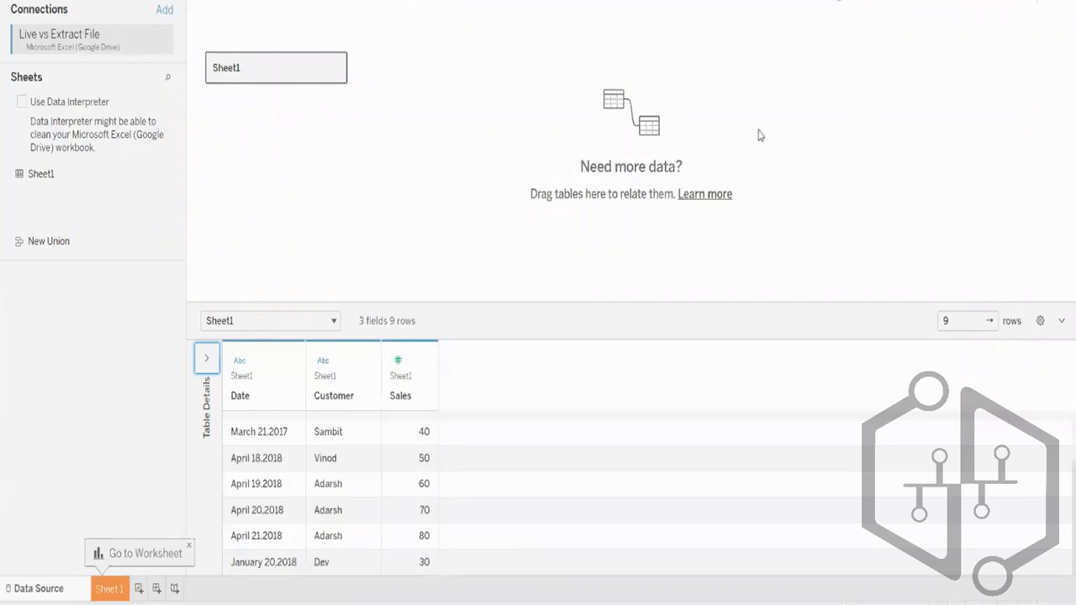
# - Recheck the source spreadsheet and Google Drive in the browser, then return to Tableau's Book3 workbook
pyautogui.moveTo(380, 597)
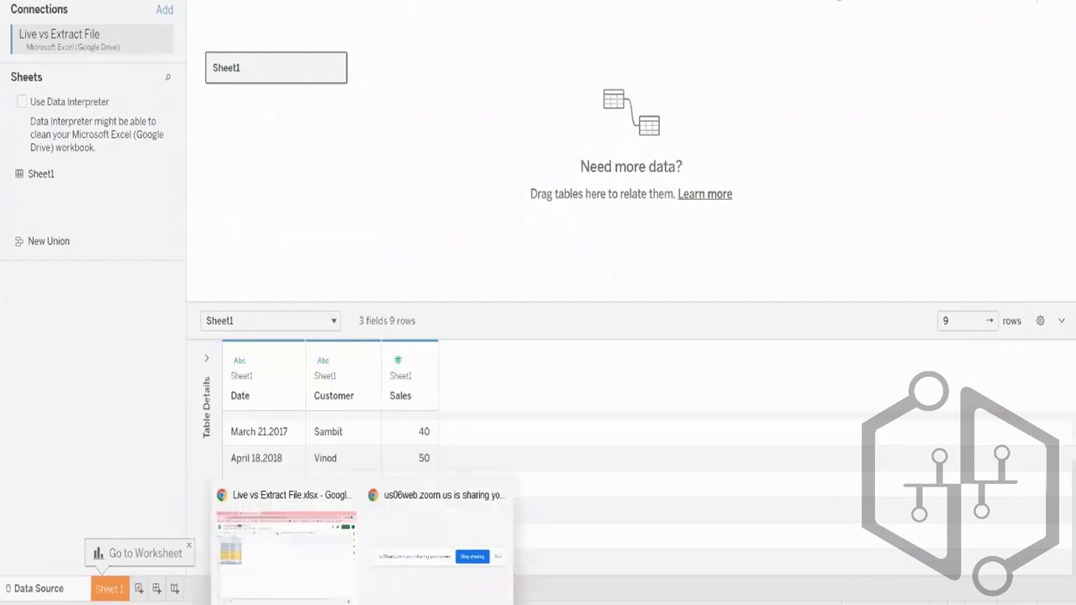
pyautogui.click(311, 554)
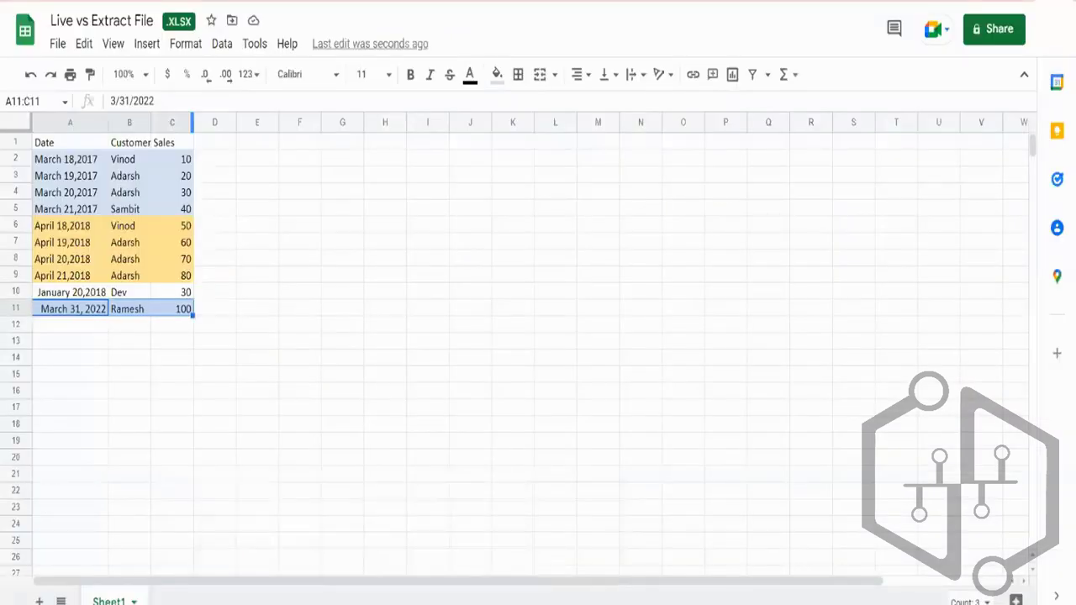
pyautogui.hotkey('ctrl', 'Tab')
pyautogui.moveTo(394, 602)
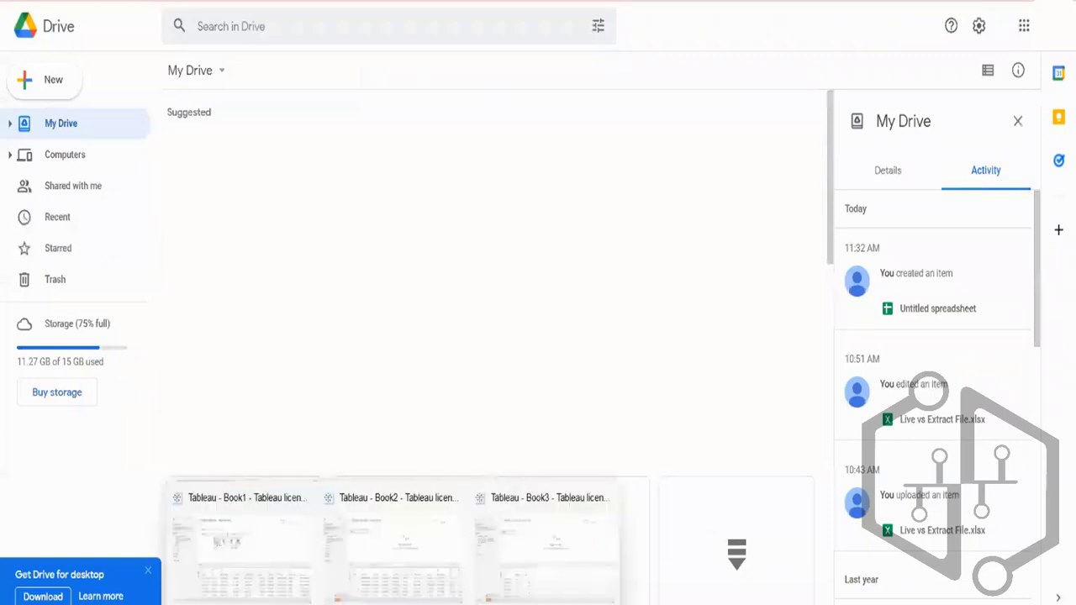
pyautogui.click(486, 571)
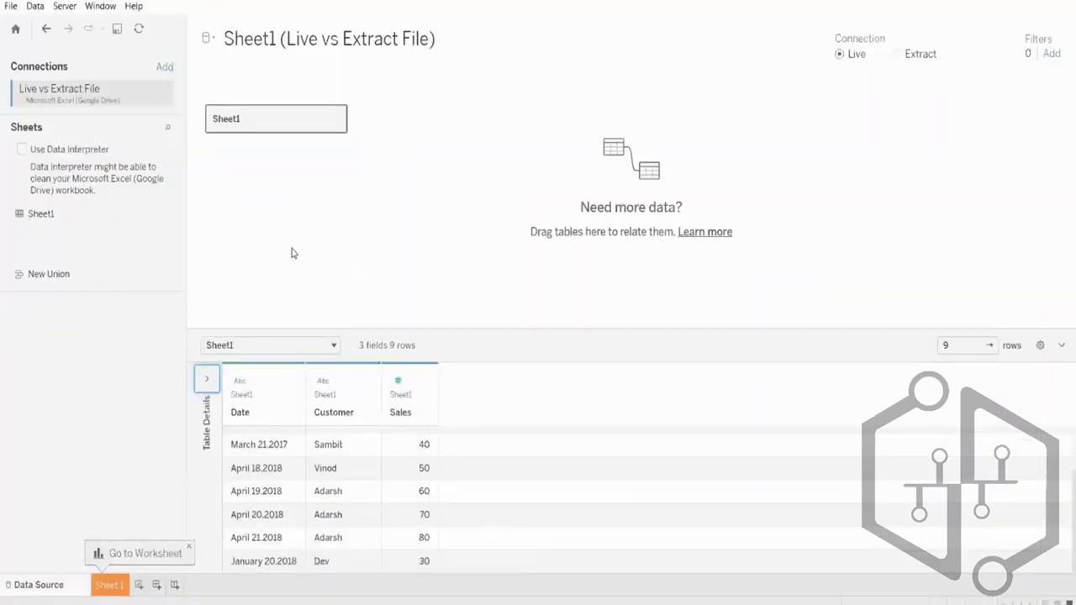
# - Refresh the Live vs Extract File data source and select the March 31, 2022 row in the preview
pyautogui.click(32, 7)
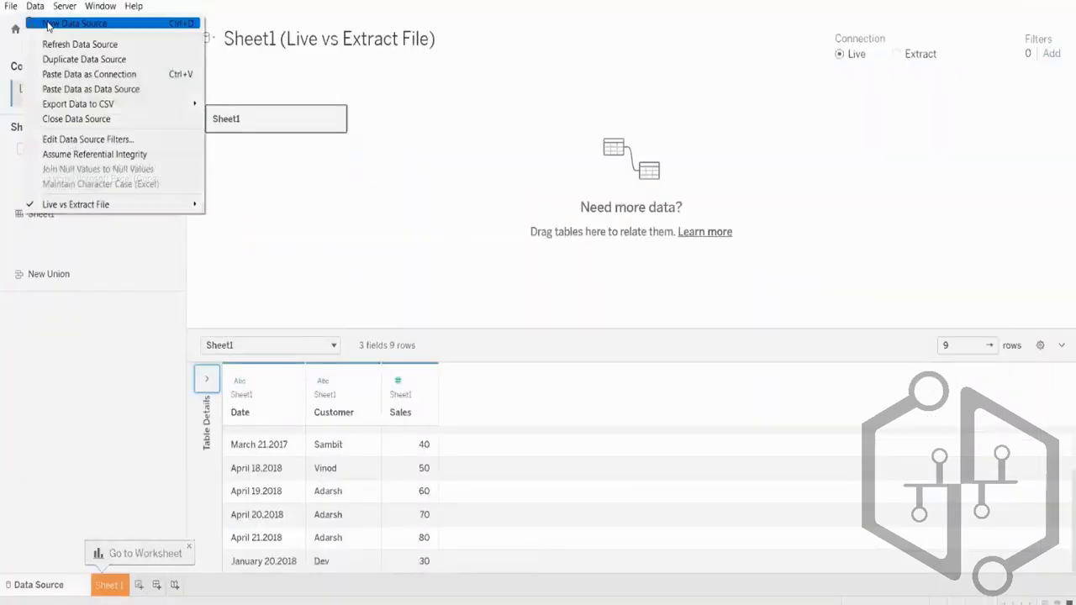
pyautogui.click(61, 47)
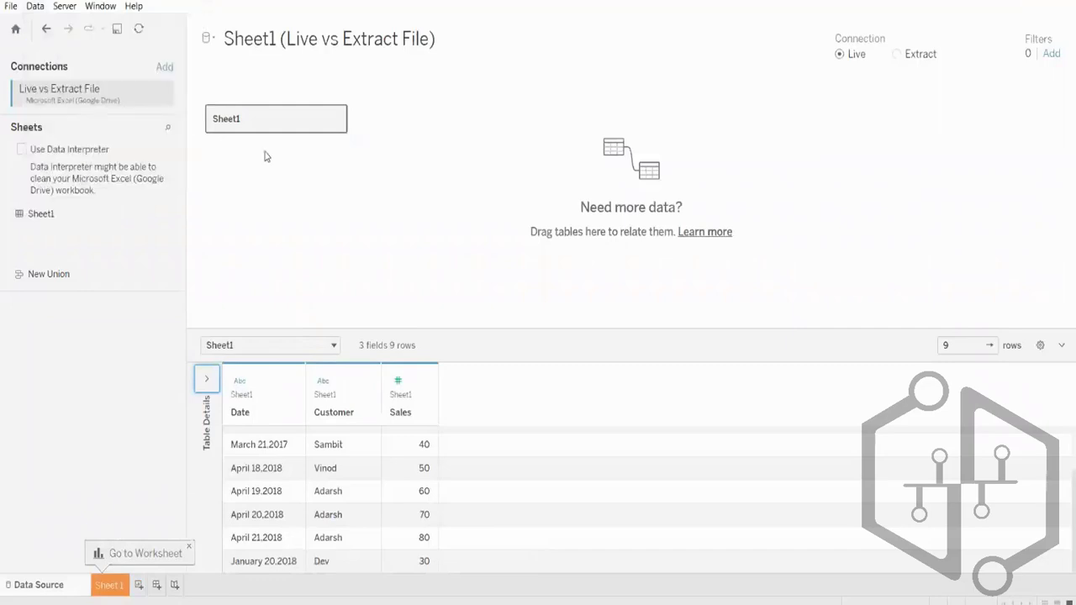
pyautogui.scroll(-2, 400, 487)
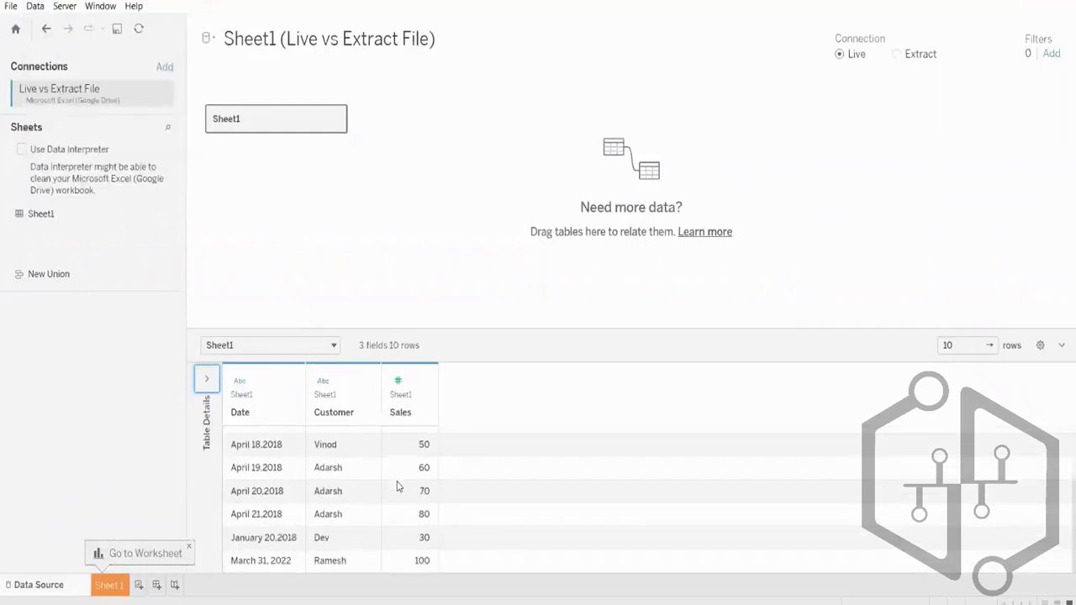
pyautogui.moveTo(267, 563); pyautogui.dragTo(413, 560)
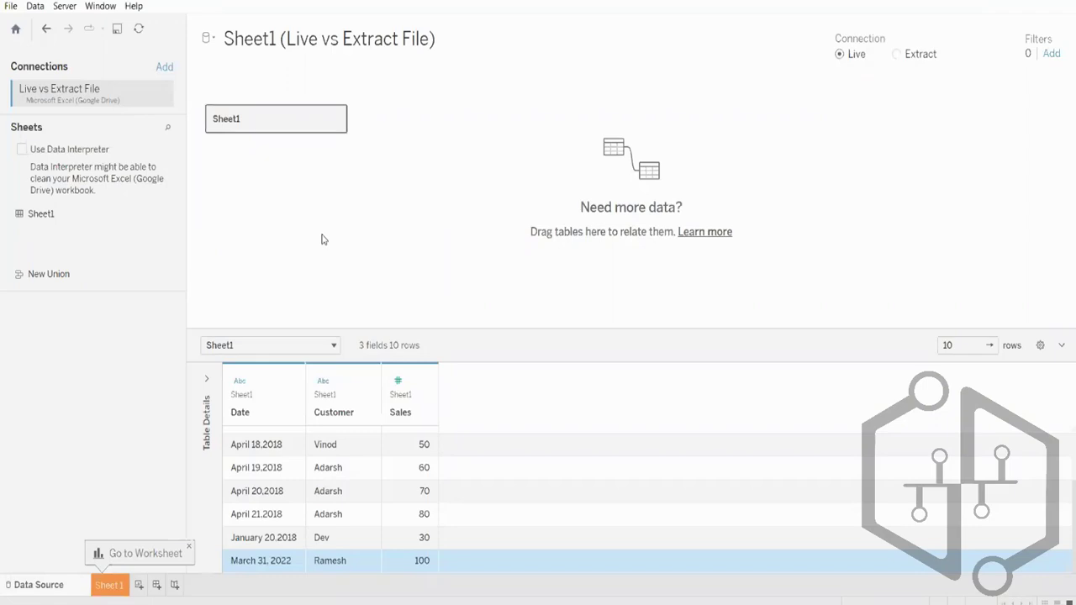
pyautogui.click(38, 8)
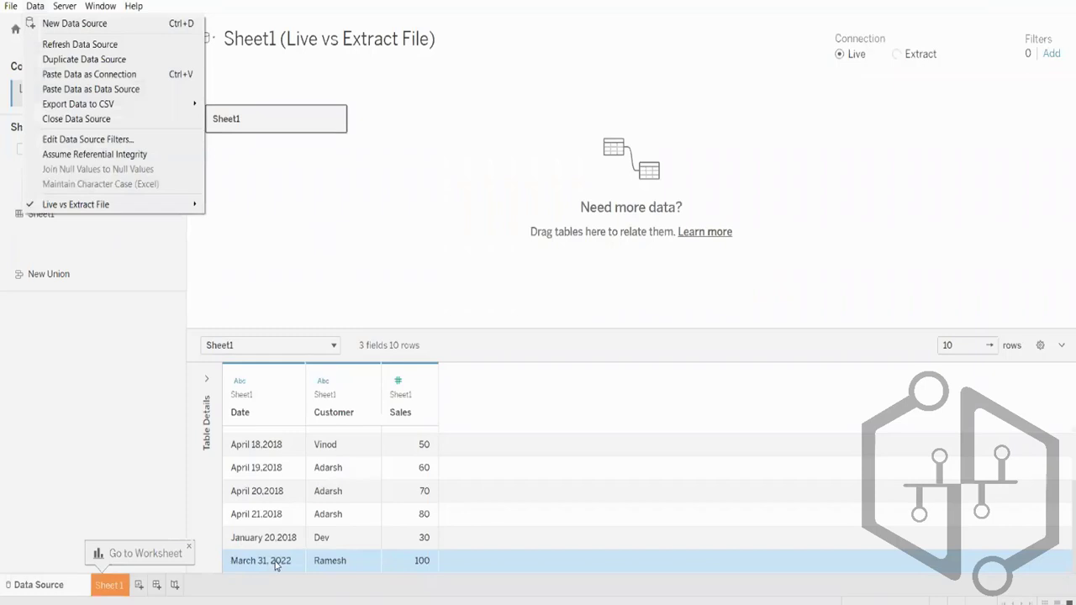
pyautogui.click(423, 260)
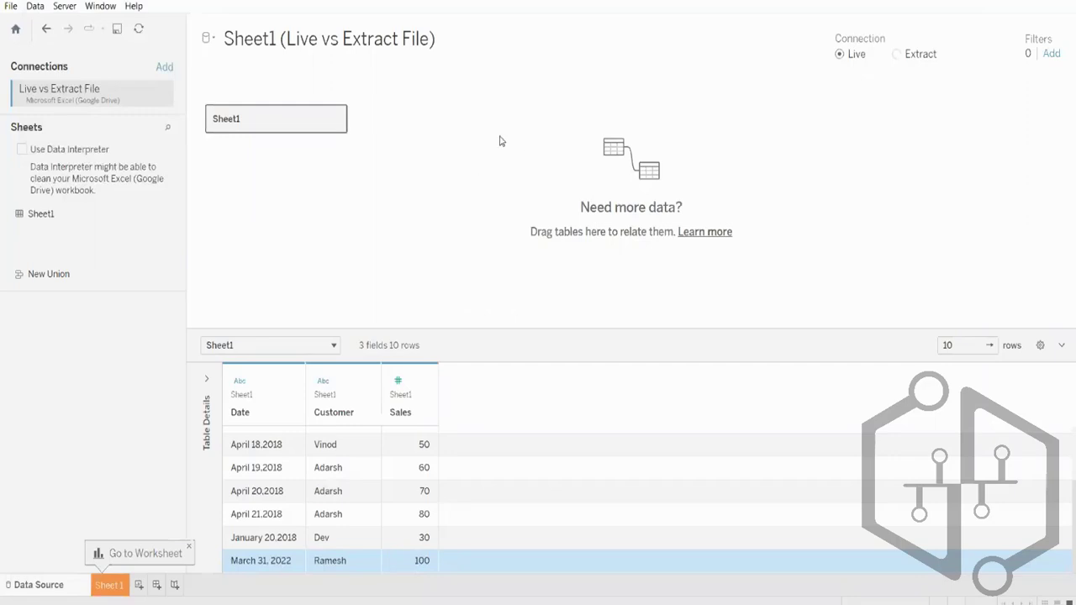
# - Switch to the Book2 workbook and set the Orders (Sample - Superstore) connection to Extract
pyautogui.moveTo(418, 601)
pyautogui.click(423, 575)
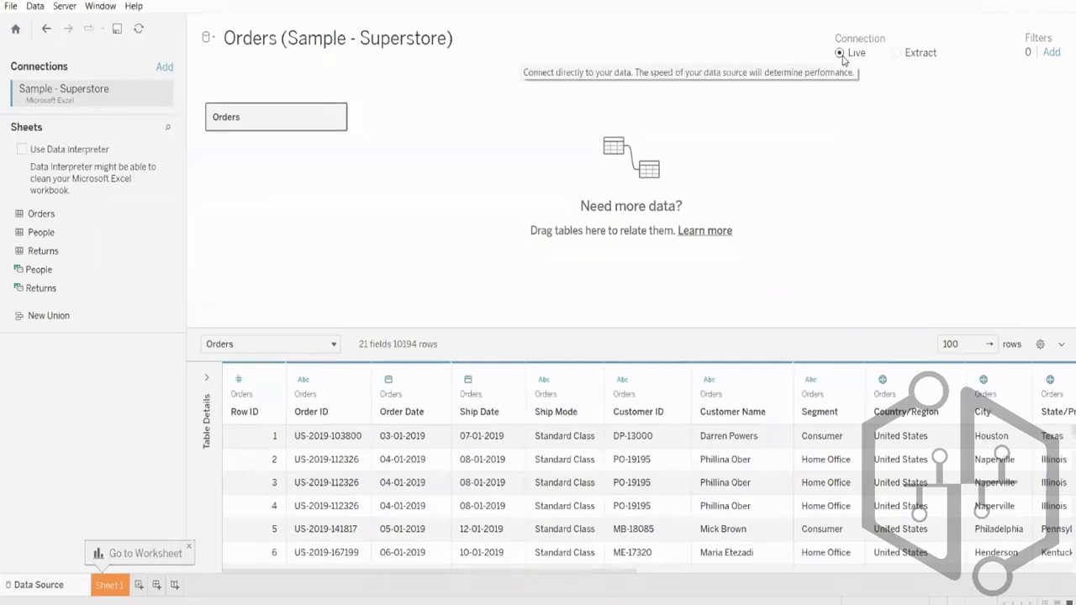
pyautogui.click(896, 53)
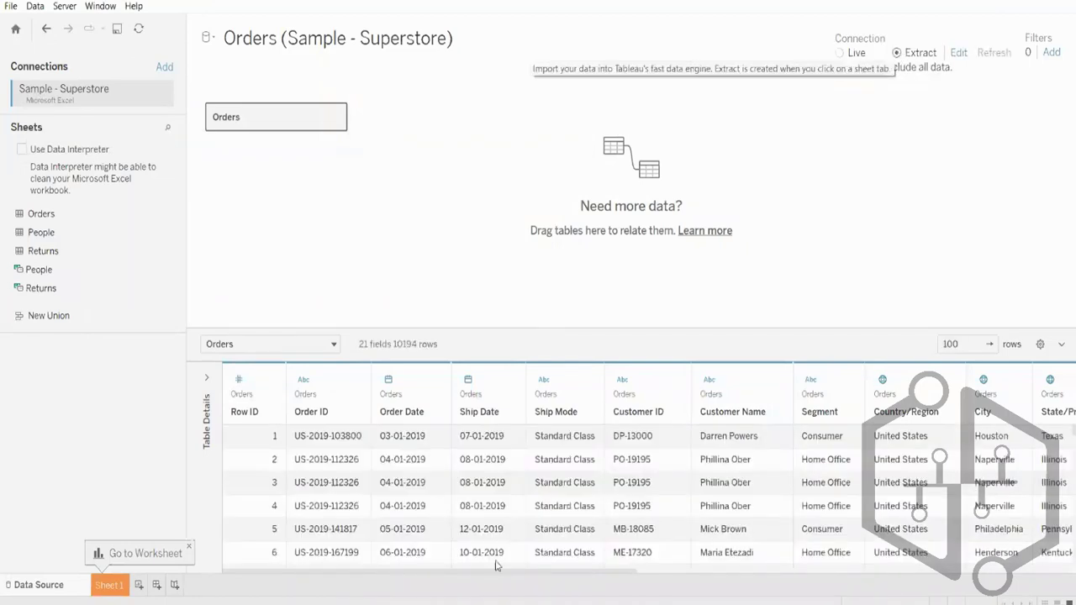
pyautogui.click(108, 584)
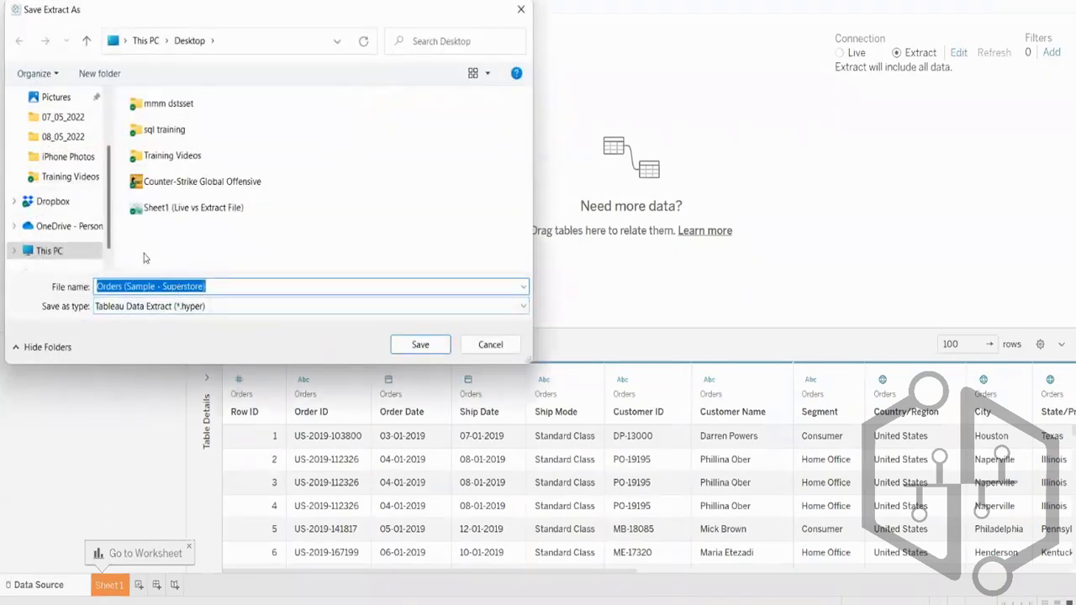
pyautogui.click(110, 287)
pyautogui.moveTo(105, 286); pyautogui.dragTo(208, 286)
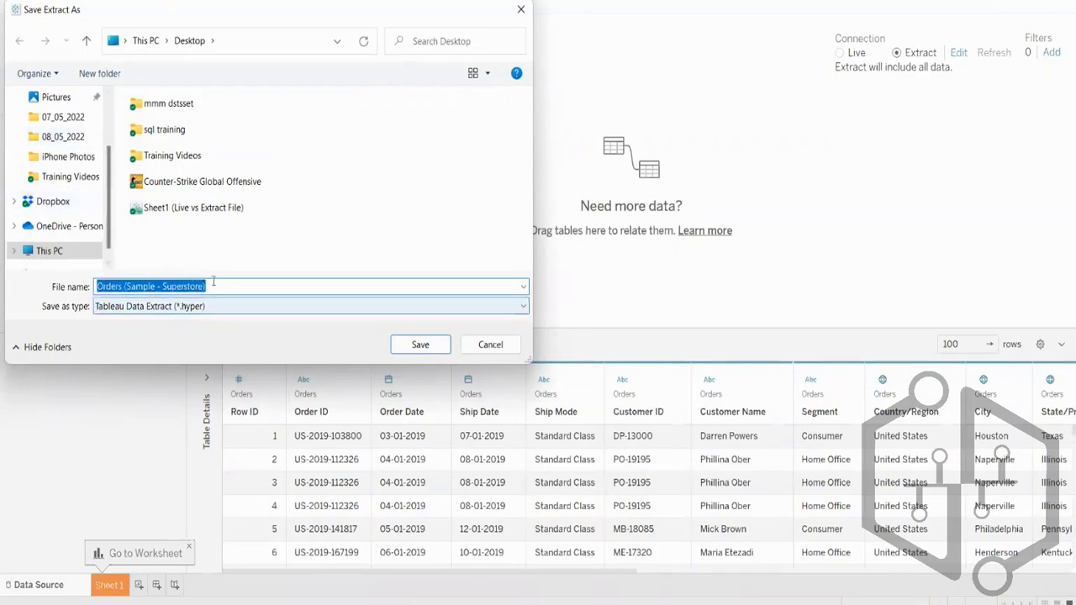
pyautogui.click(217, 287)
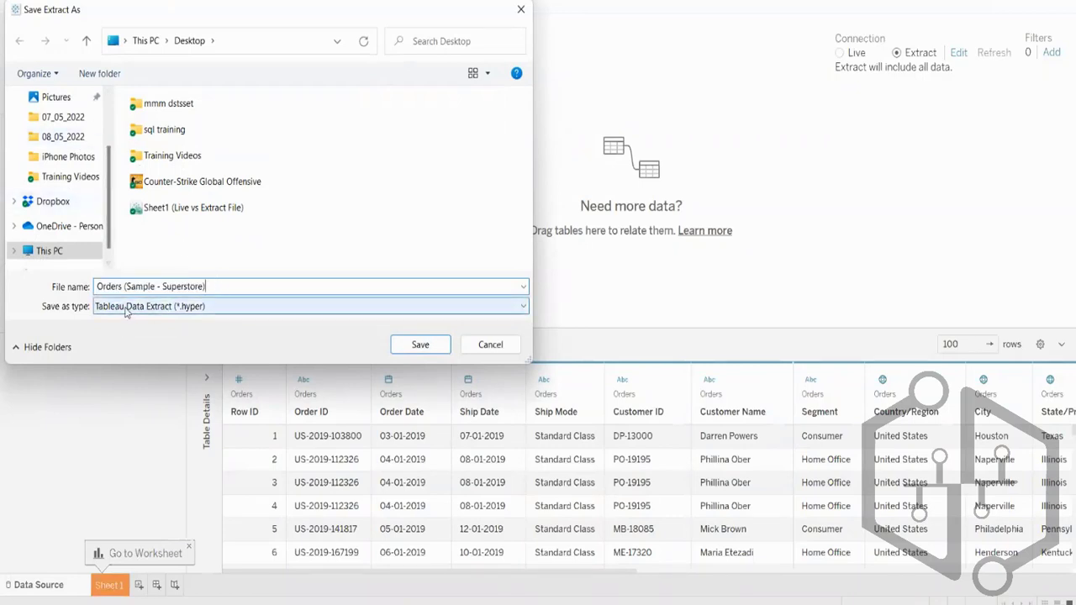
pyautogui.click(127, 311)
pyautogui.click(127, 311)
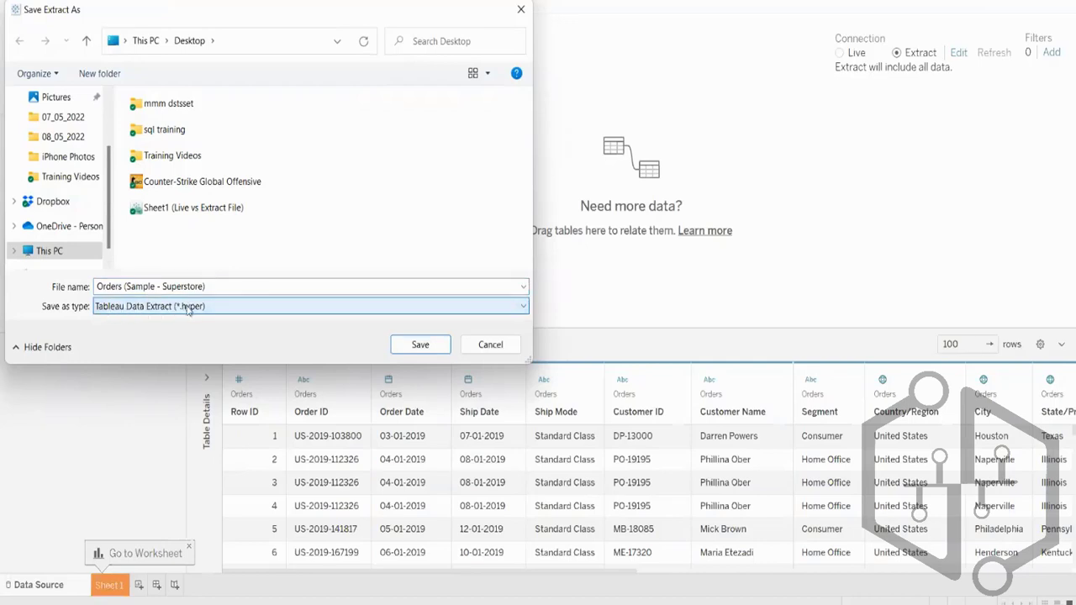
pyautogui.click(522, 10)
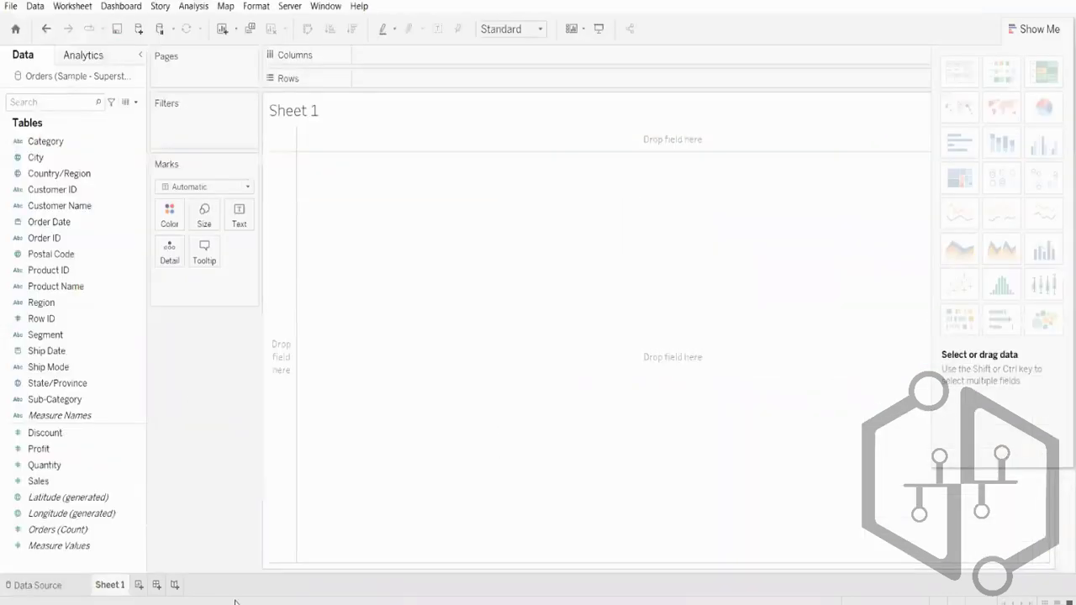
# - Set the Orders data source connection to Extract and save the extract to the Desktop as Orders (Sample - Superstore) in .hyper format
pyautogui.click(61, 586)
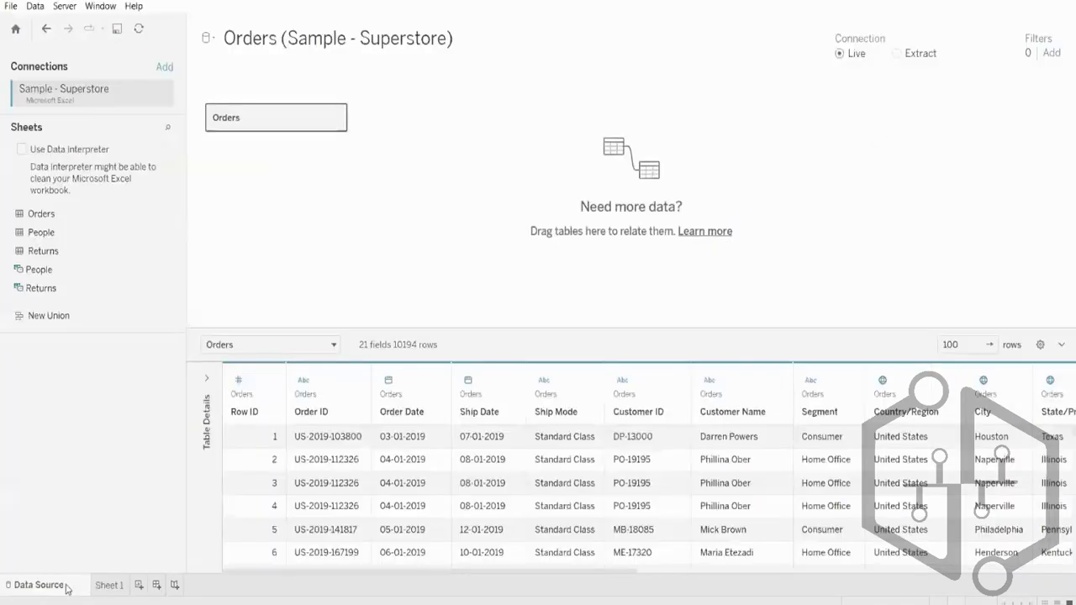
pyautogui.click(896, 53)
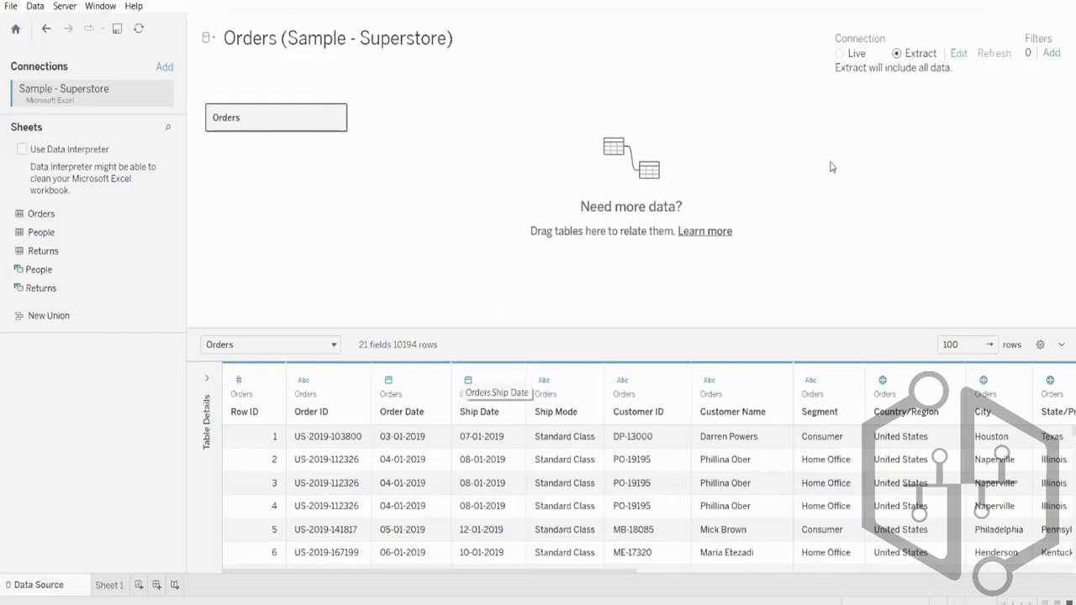
pyautogui.click(111, 586)
pyautogui.click(54, 122)
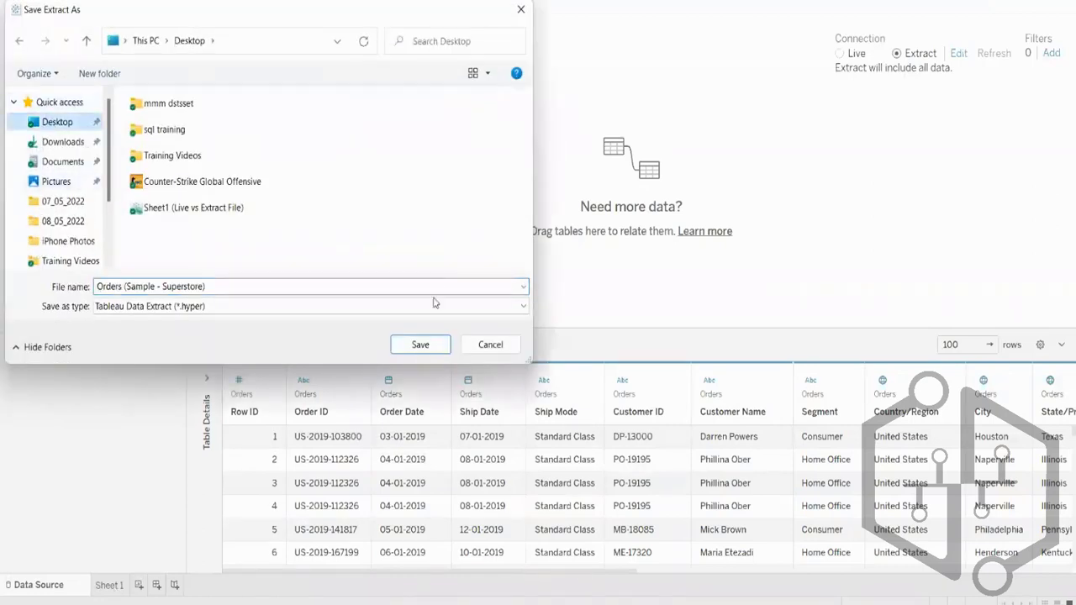
pyautogui.click(419, 345)
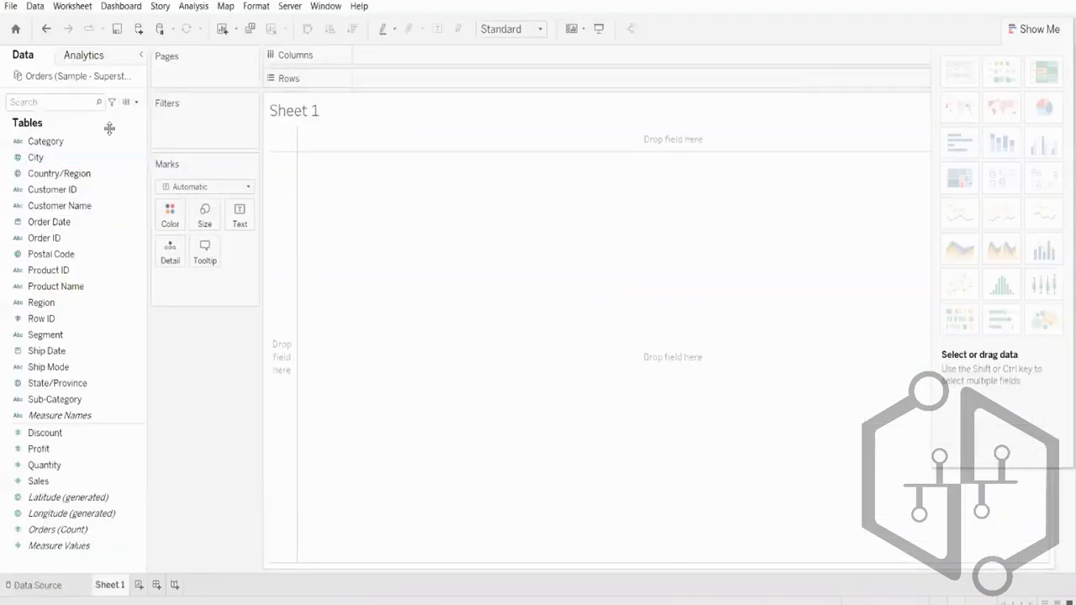
# - Check the Orders data source's extract details and data options, and return to Sheet 1
pyautogui.click(49, 585)
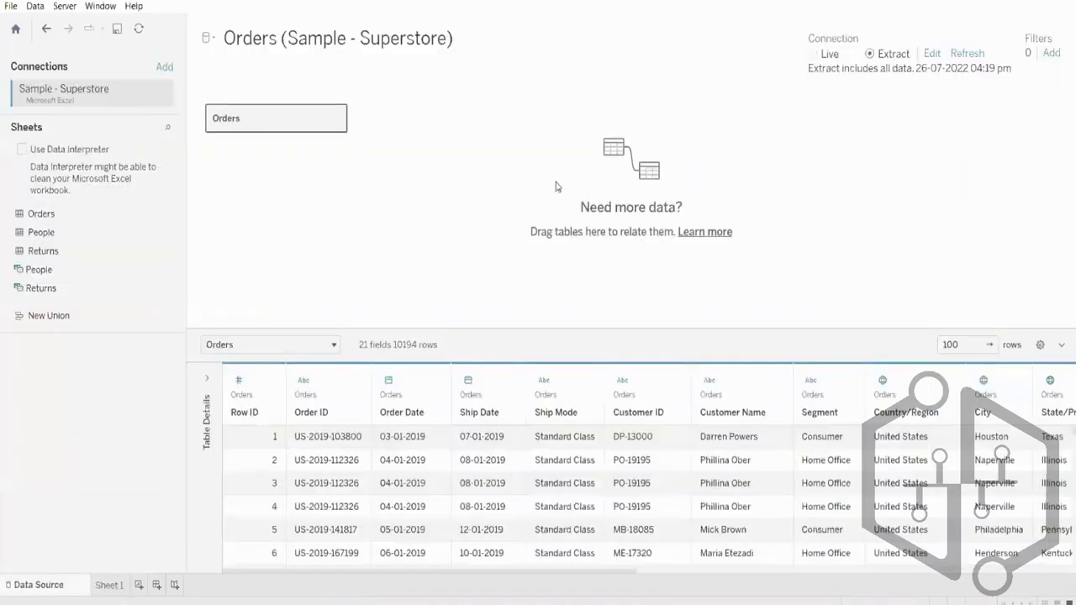
pyautogui.click(65, 6)
pyautogui.moveTo(34, 8)
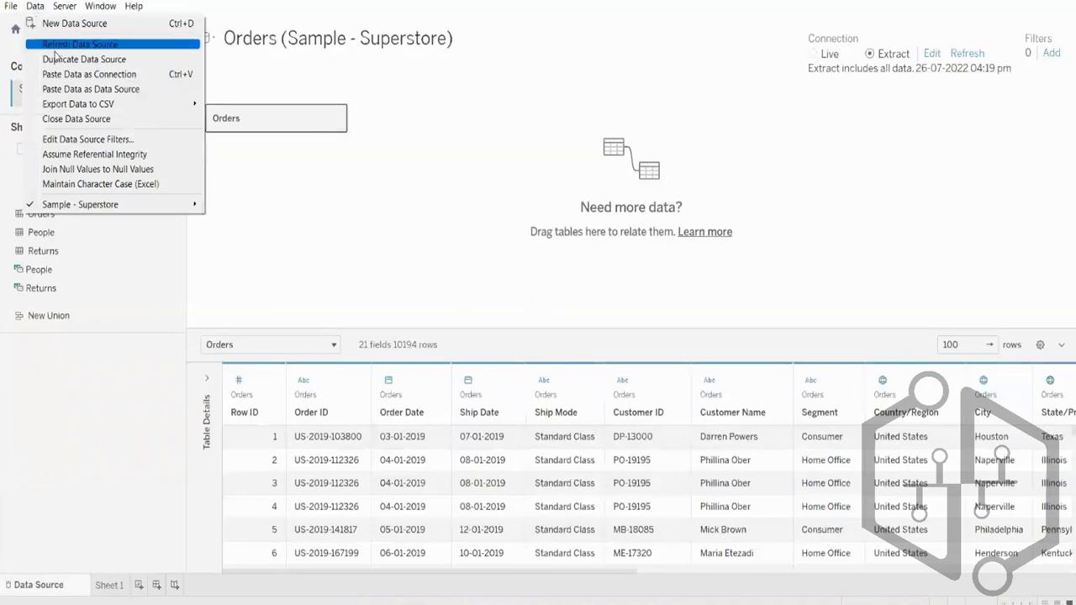
pyautogui.click(412, 210)
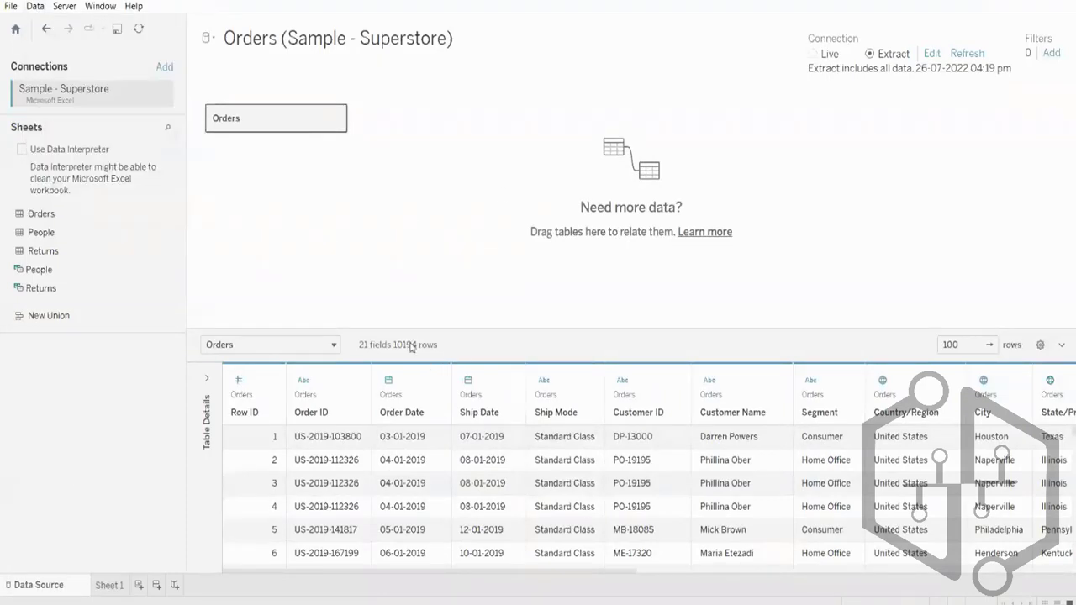
pyautogui.click(107, 584)
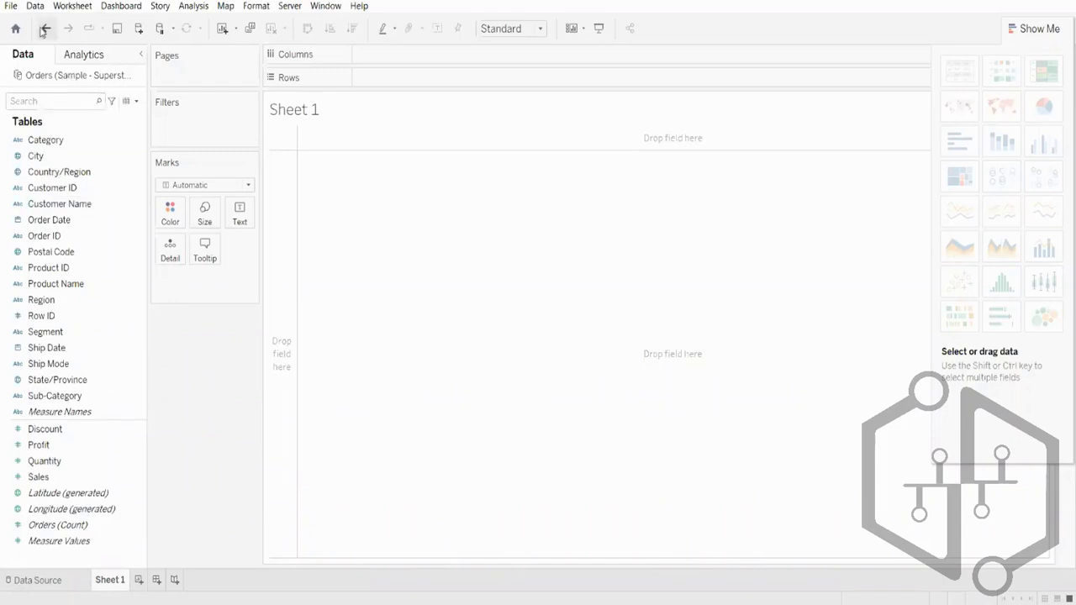
# - Toggle the Orders connection between Live and Extract, comparing the data source icon on Sheet 1, and finish on Extract
pyautogui.click(38, 579)
pyautogui.click(811, 54)
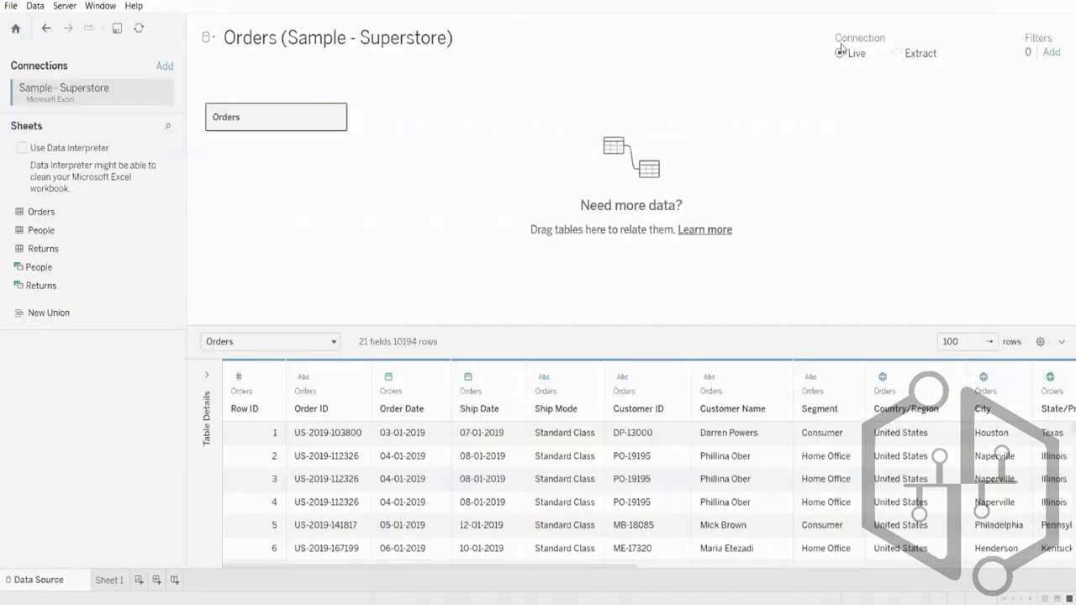
pyautogui.click(897, 53)
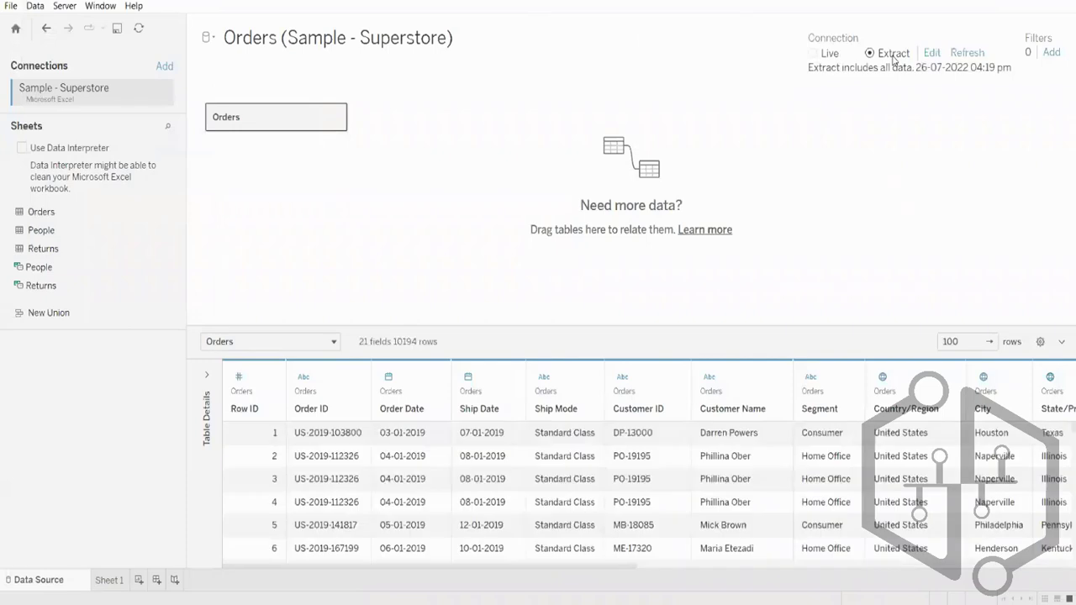
pyautogui.click(815, 54)
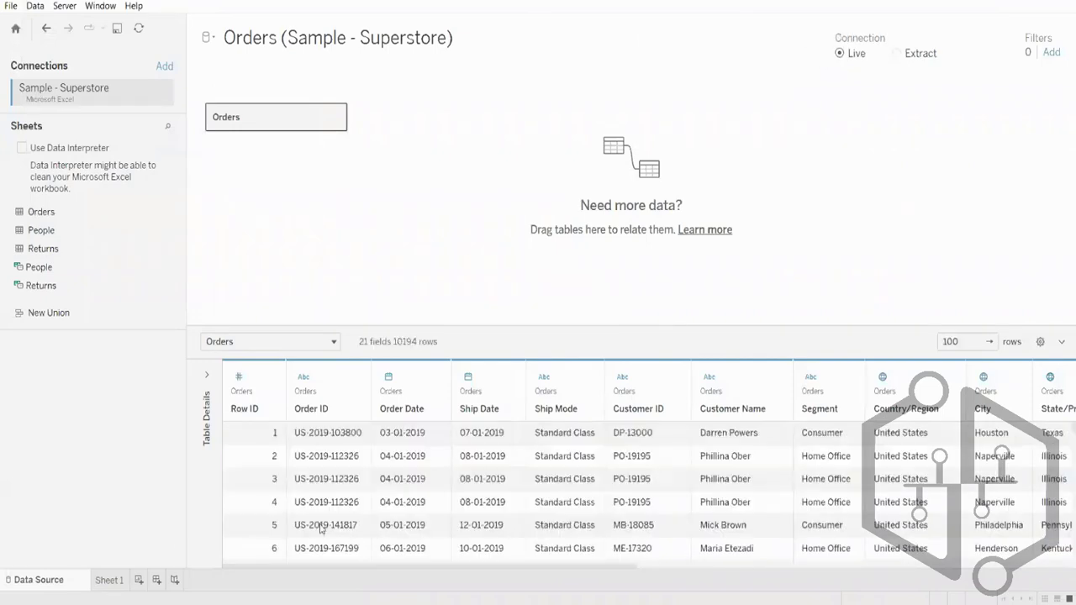
pyautogui.click(108, 580)
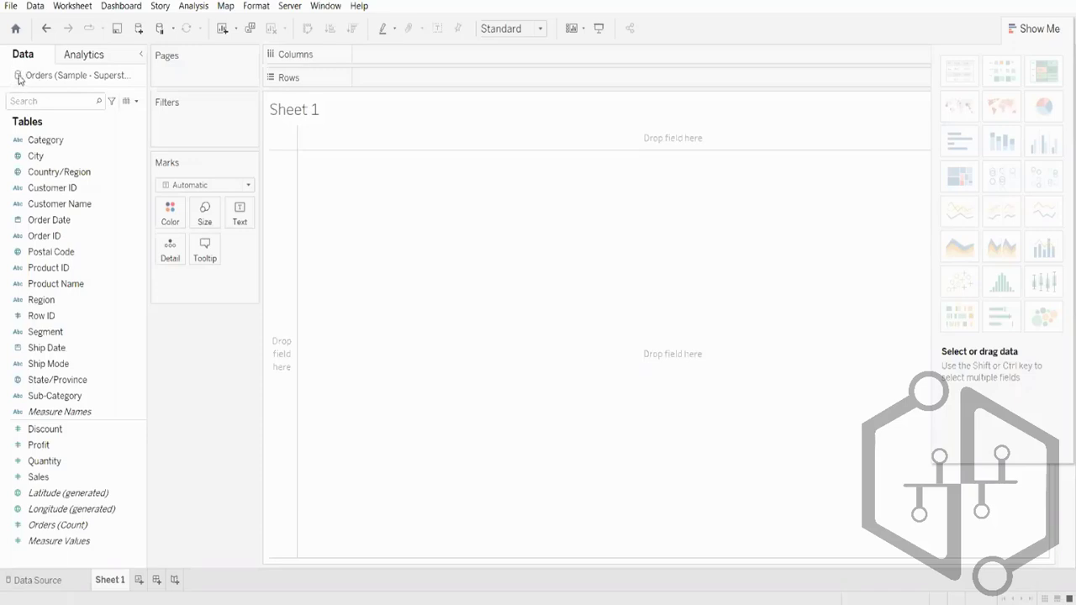
pyautogui.click(67, 582)
pyautogui.click(894, 53)
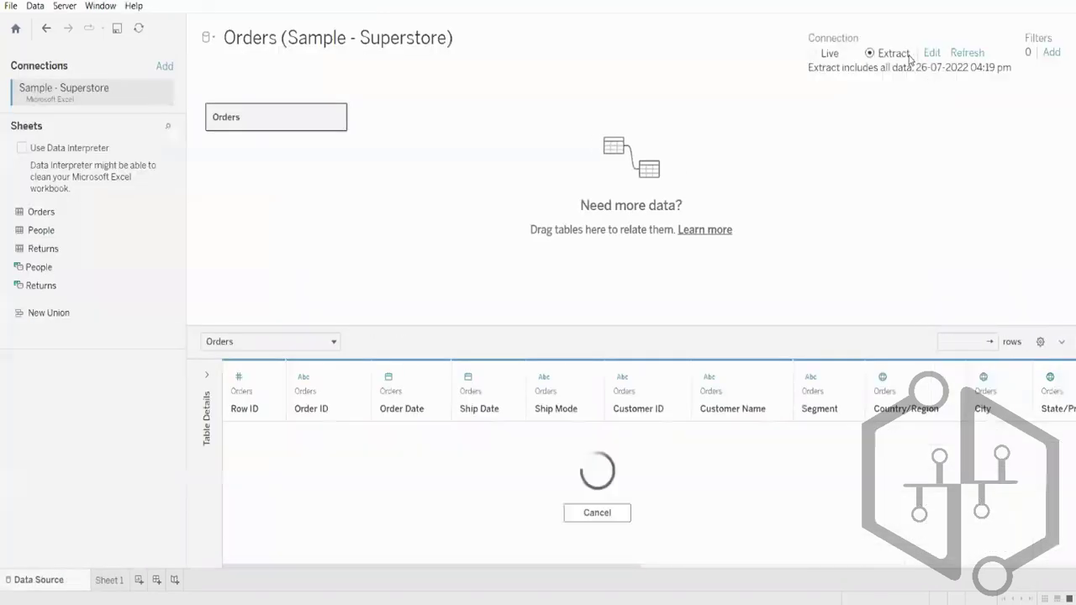
pyautogui.click(110, 580)
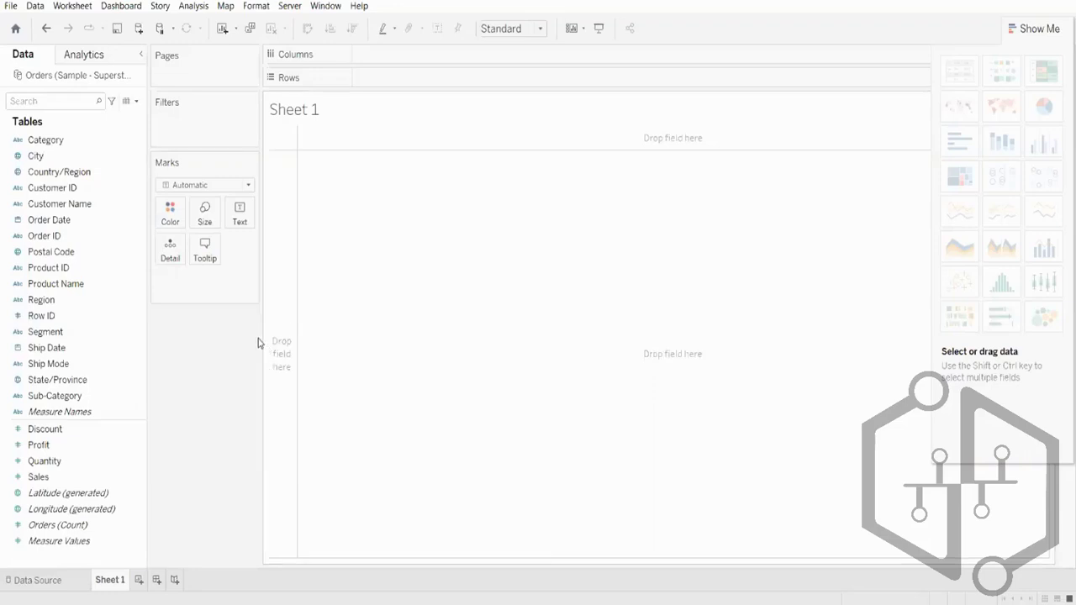
# - Examine the refresh options for the Orders extract on Sheet 1 and compare them with those on the data source page
pyautogui.rightClick(46, 80)
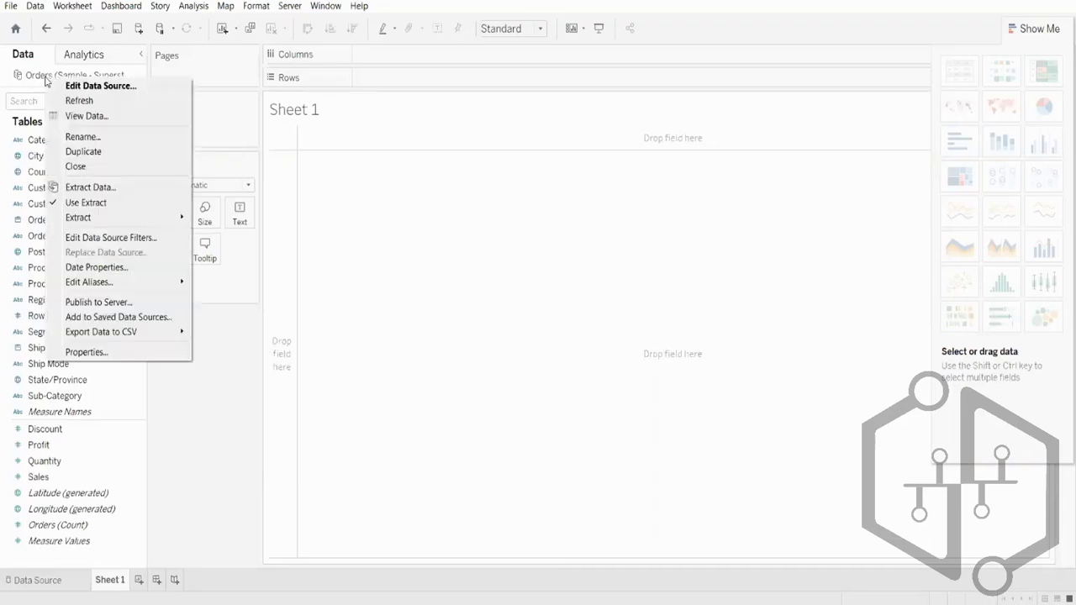
pyautogui.moveTo(133, 222)
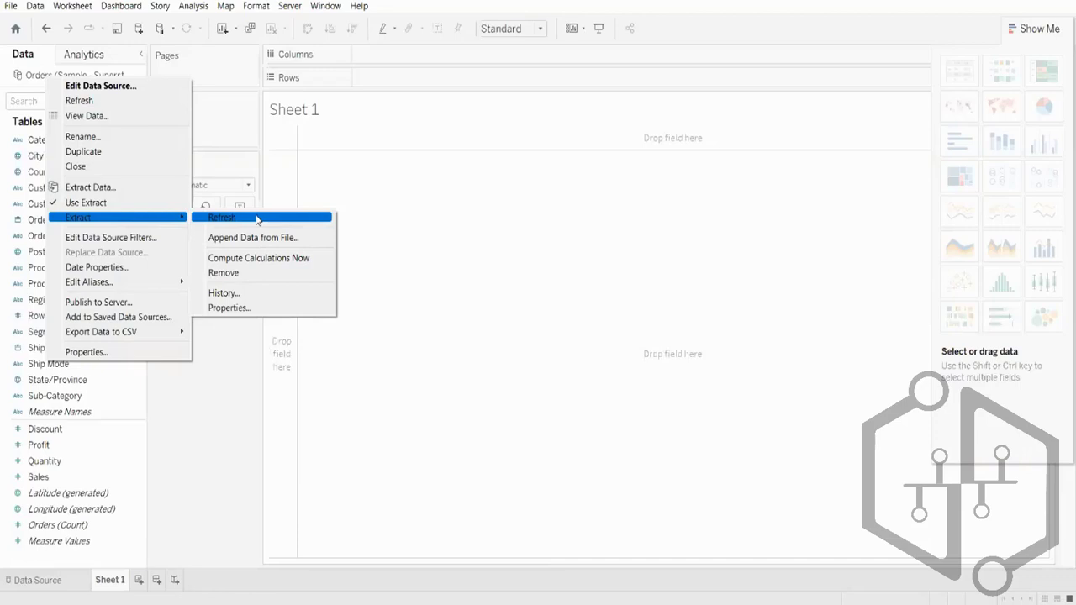
pyautogui.click(37, 55)
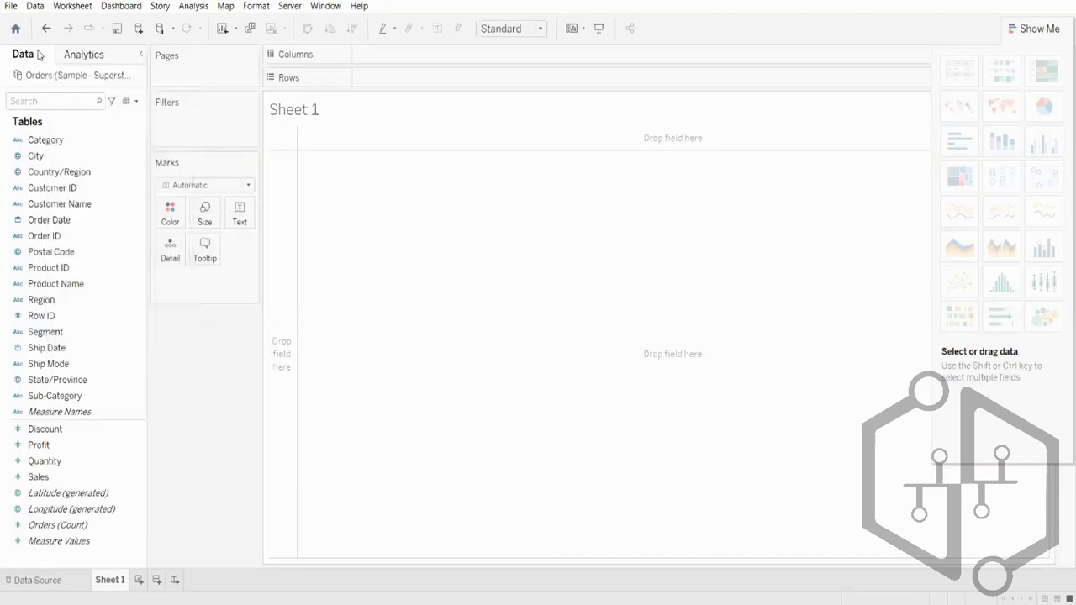
pyautogui.click(57, 578)
pyautogui.click(35, 7)
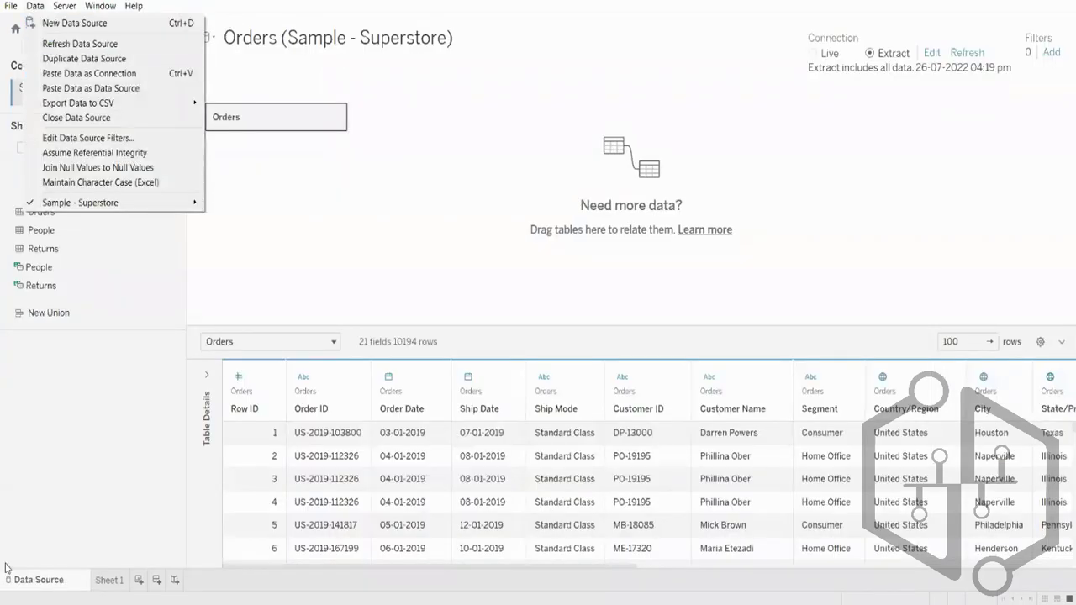
pyautogui.click(102, 576)
pyautogui.click(101, 575)
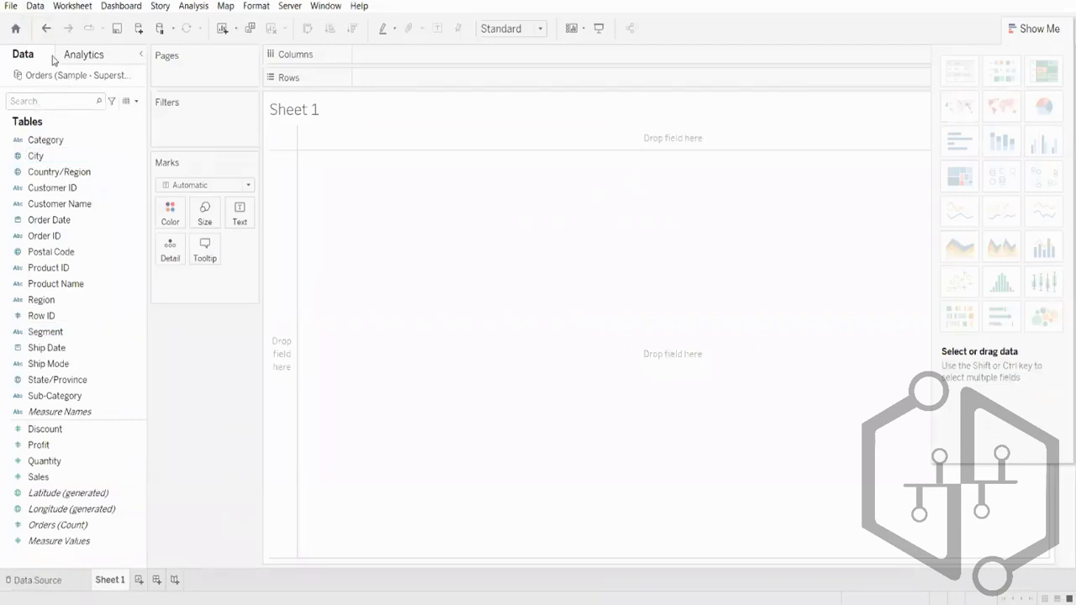
pyautogui.rightClick(68, 80)
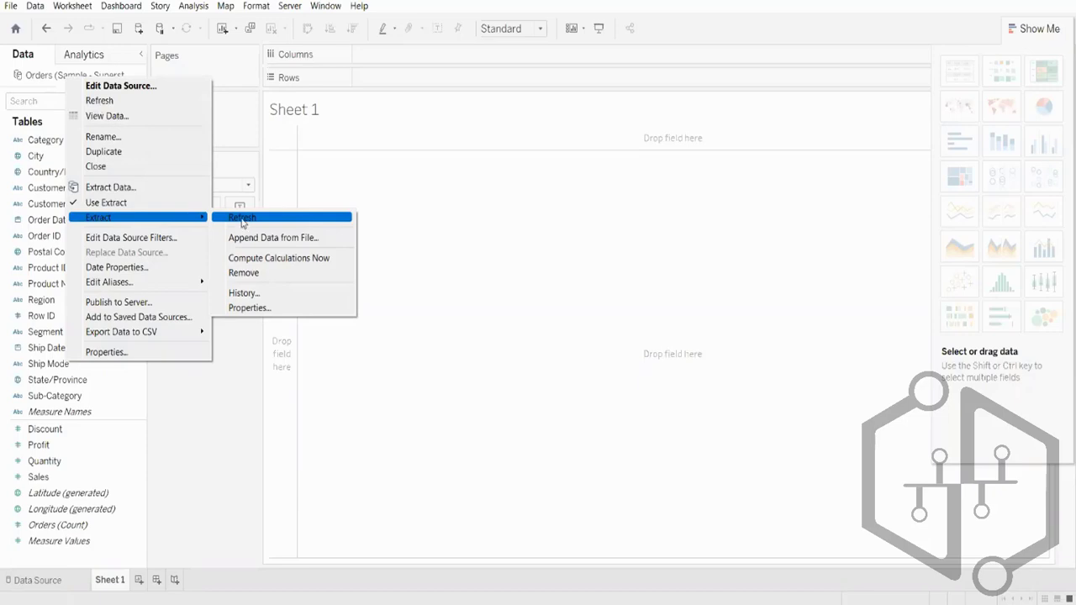
# - Switch to the Book3 workbook, review the Live vs Extract File preview on its data source page, and open Sheet 1
pyautogui.click(381, 602)
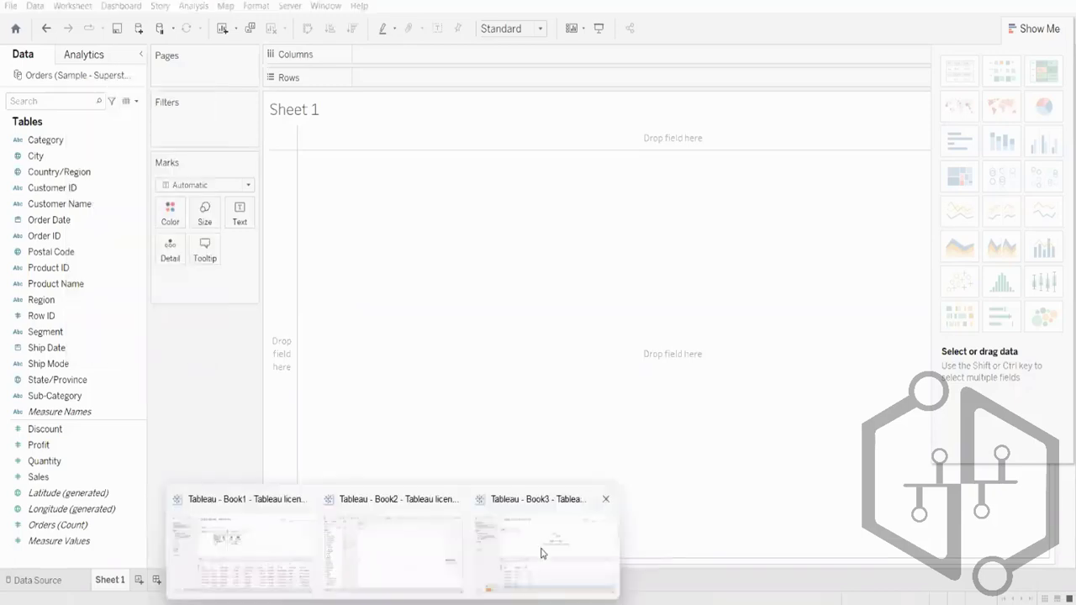
pyautogui.click(543, 553)
pyautogui.click(126, 585)
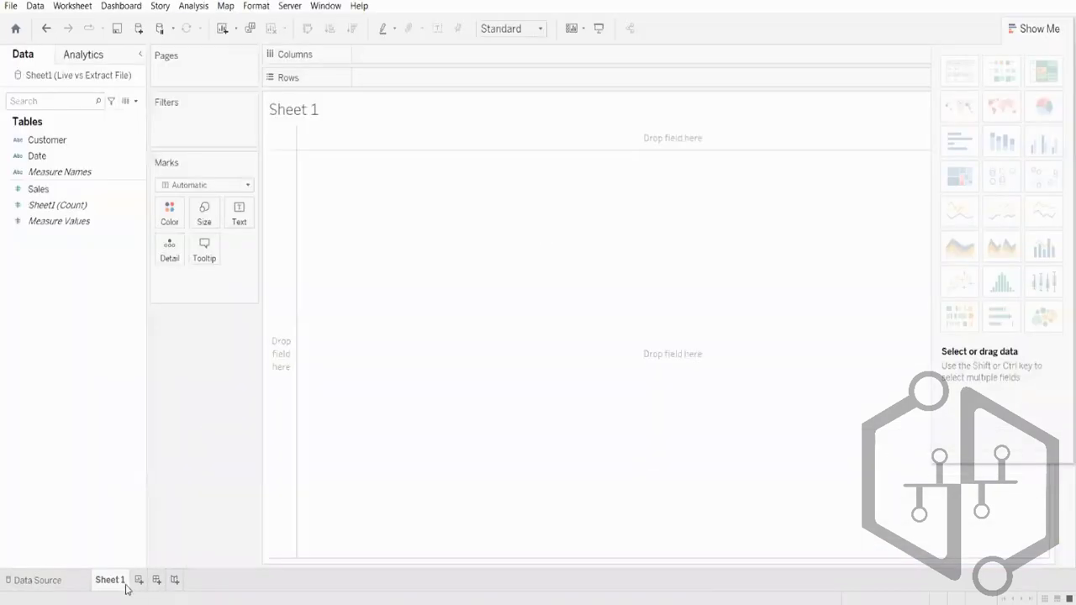
pyautogui.click(61, 159)
pyautogui.click(74, 581)
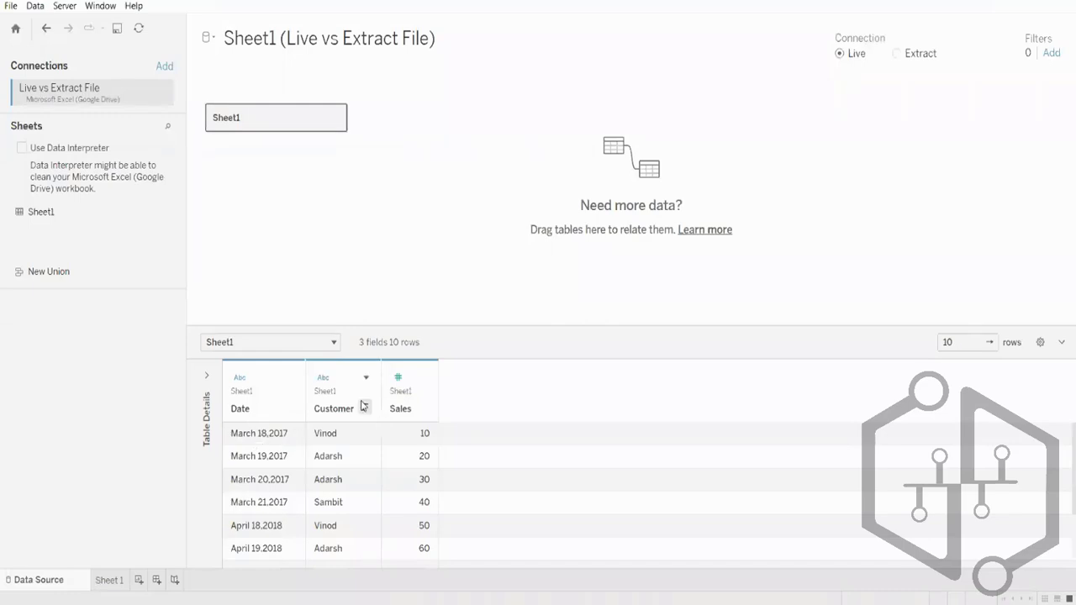
pyautogui.click(109, 580)
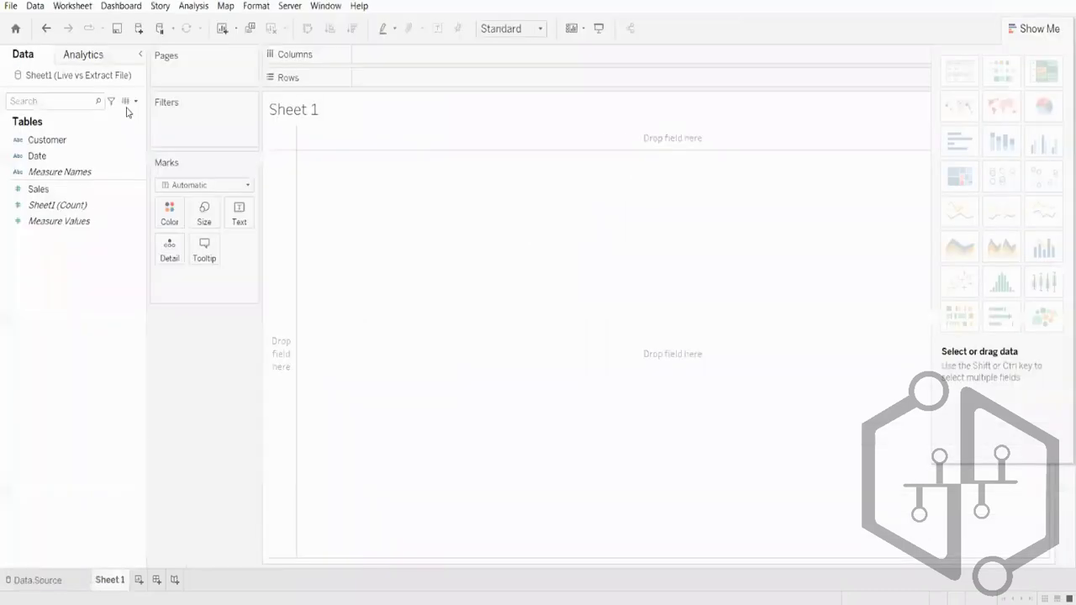
# - Build a text table on Sheet 1 with Date in the rows and the sum of Sales as values
pyautogui.moveTo(72, 157); pyautogui.dragTo(425, 82)
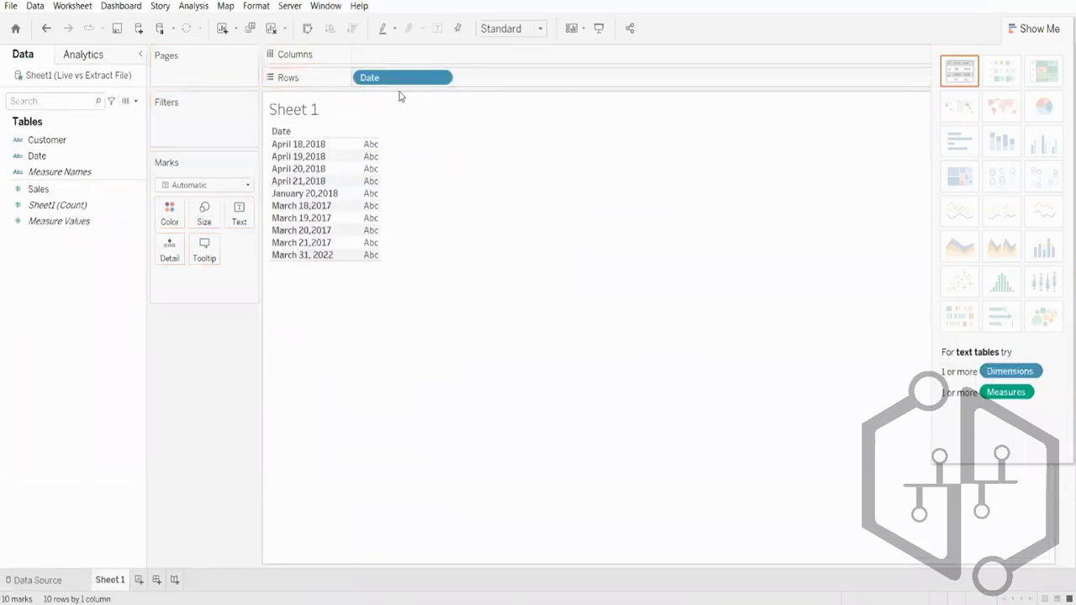
pyautogui.moveTo(50, 189); pyautogui.dragTo(531, 78)
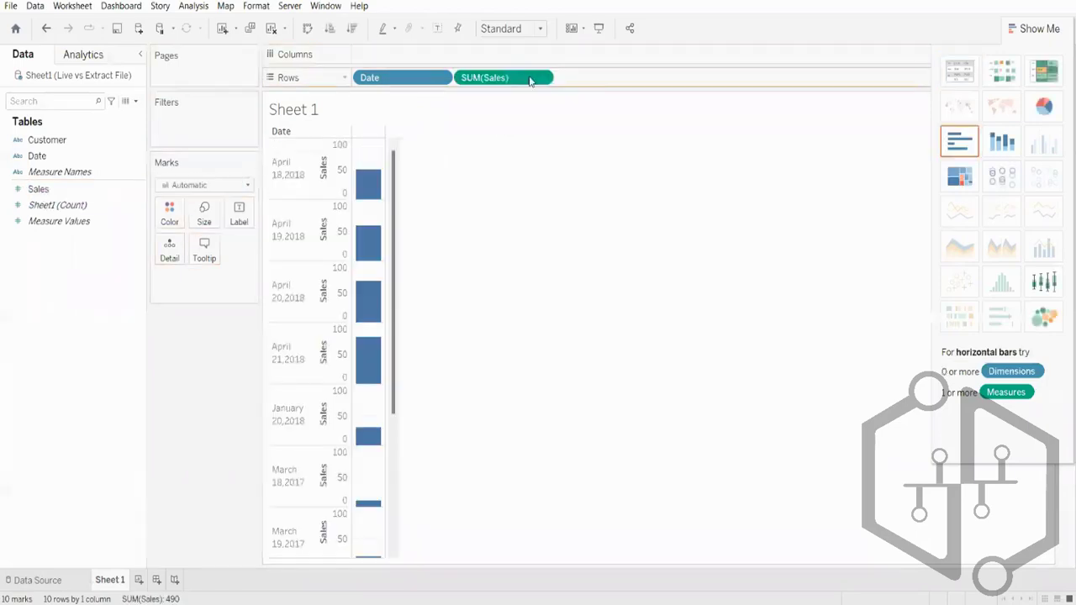
pyautogui.click(965, 80)
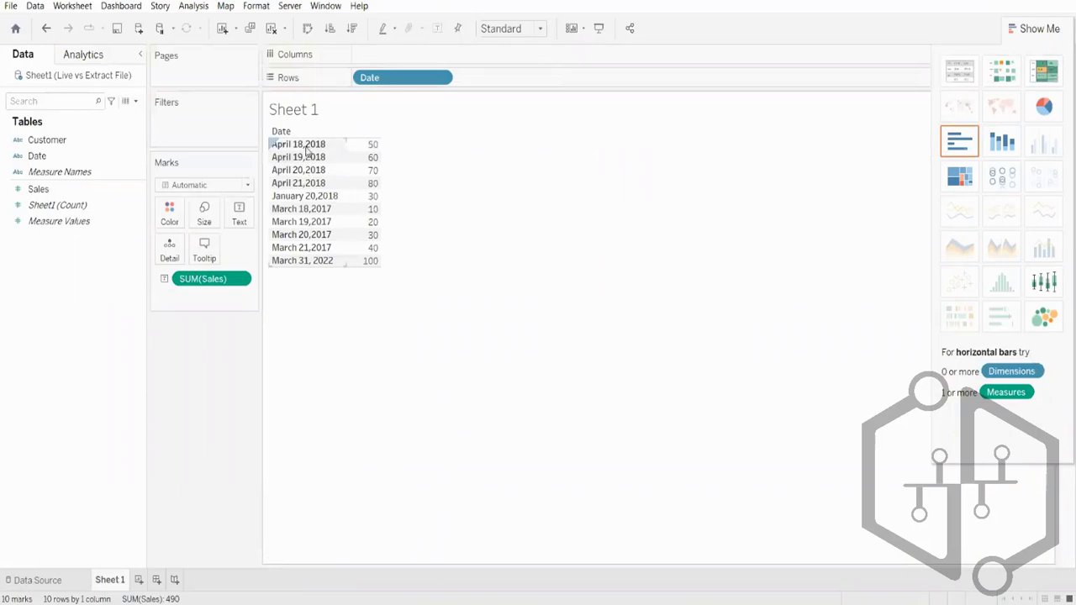
# - Examine the options available for the Date row field and for the April 20,2018 row header
pyautogui.rightClick(380, 81)
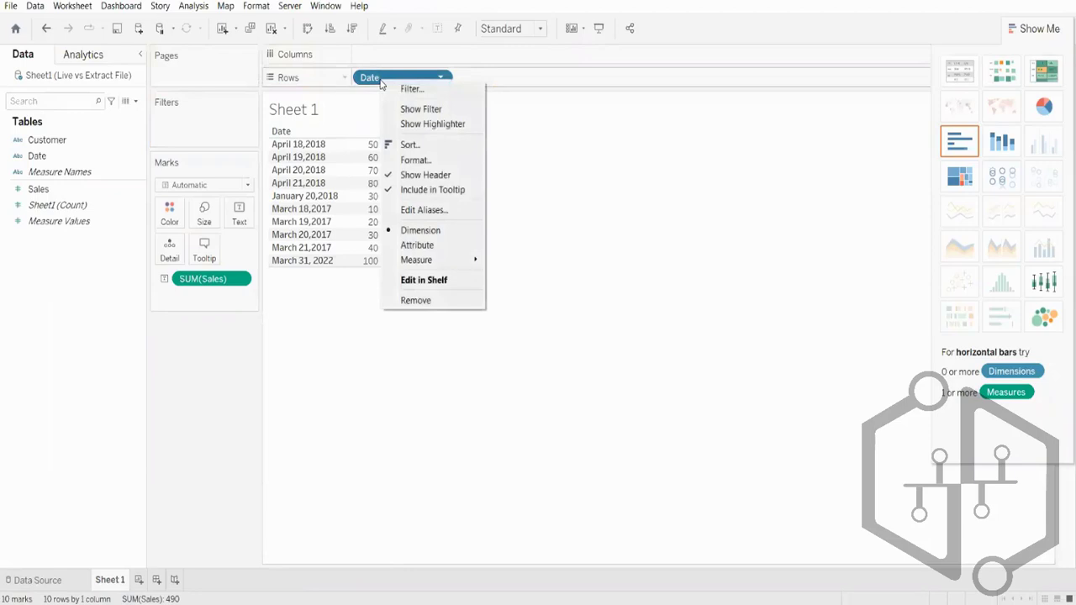
pyautogui.rightClick(303, 174)
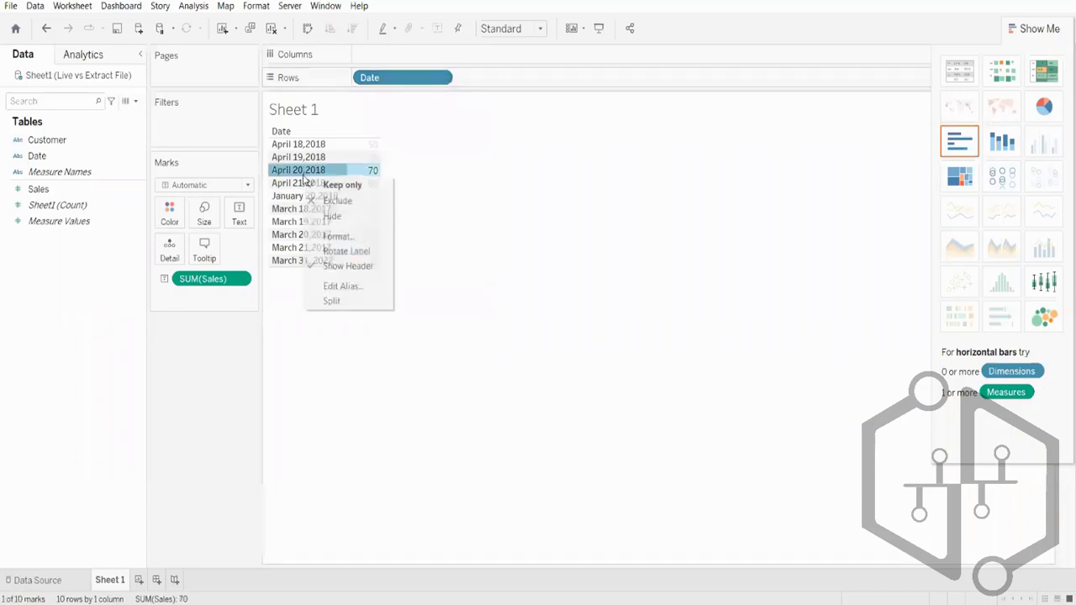
pyautogui.click(427, 178)
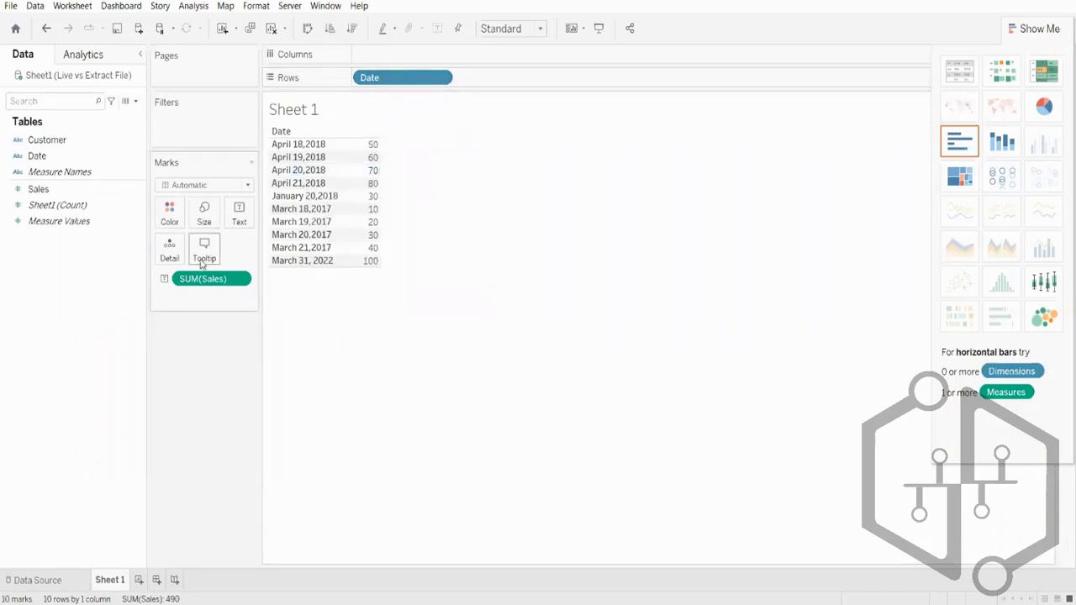
# - Examine the options for the Date row field and the data types available for the Date field in the data pane
pyautogui.rightClick(384, 81)
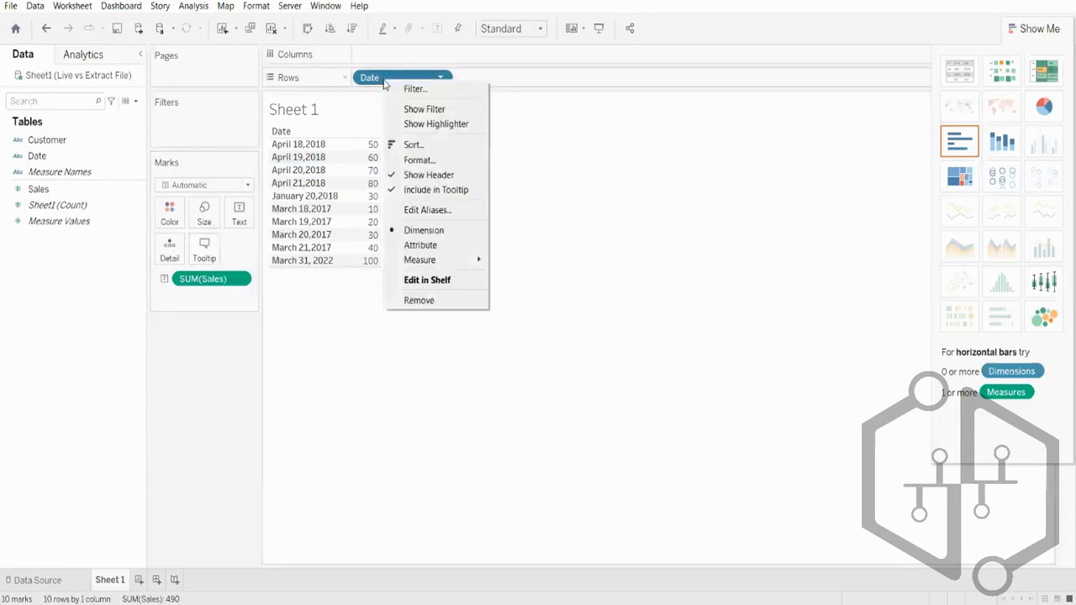
pyautogui.rightClick(45, 159)
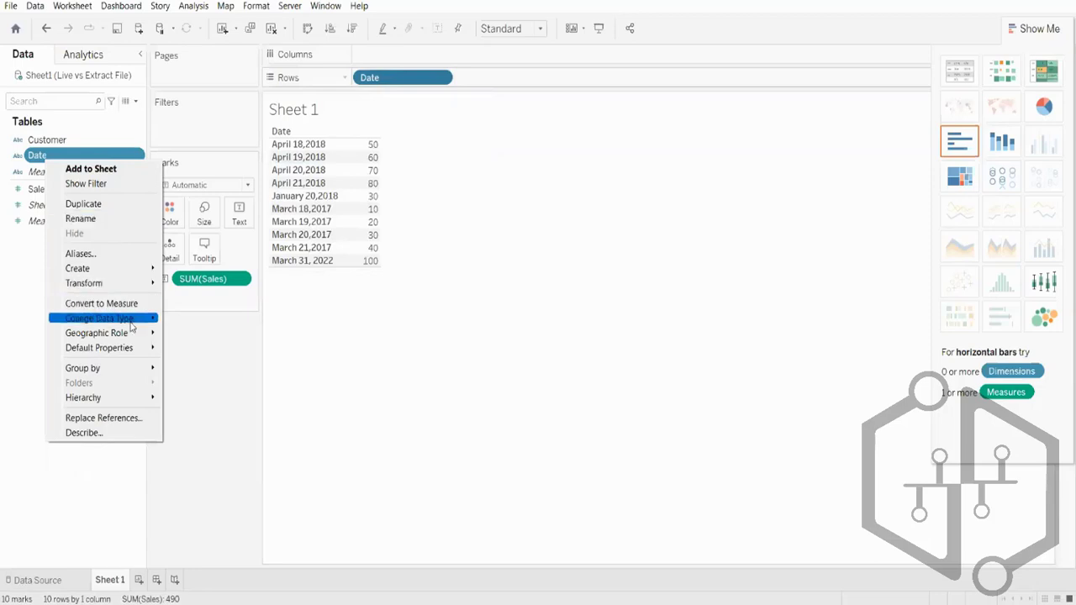
pyautogui.moveTo(131, 327)
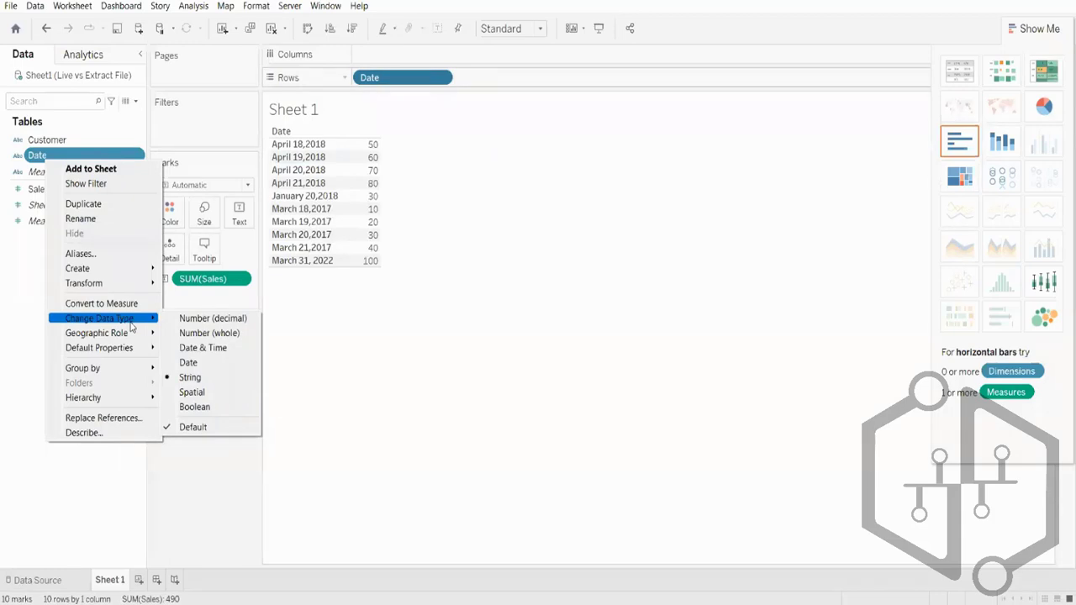
pyautogui.click(11, 273)
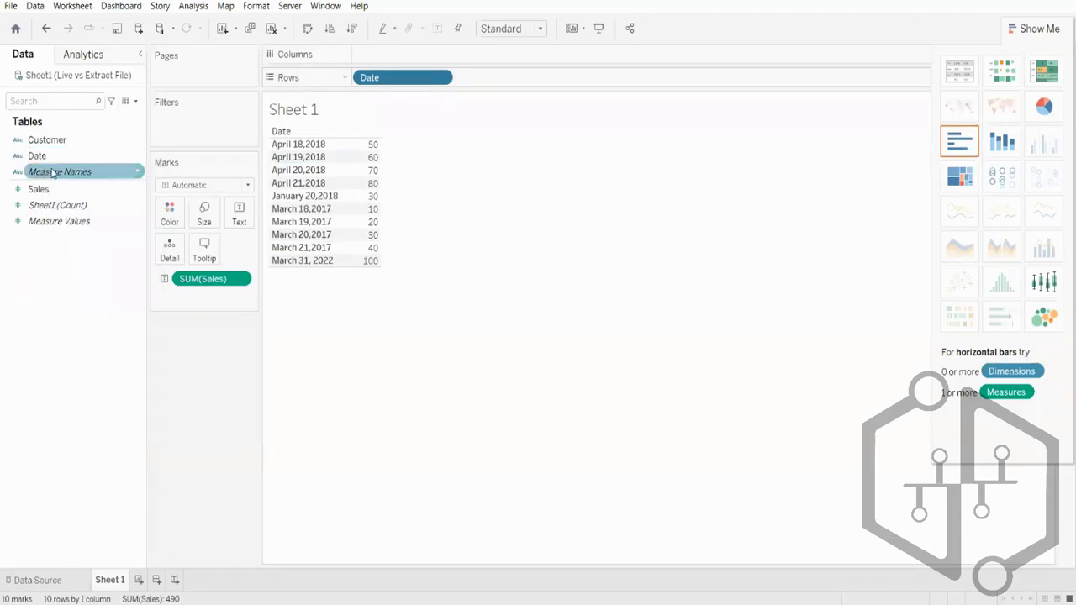
pyautogui.rightClick(53, 162)
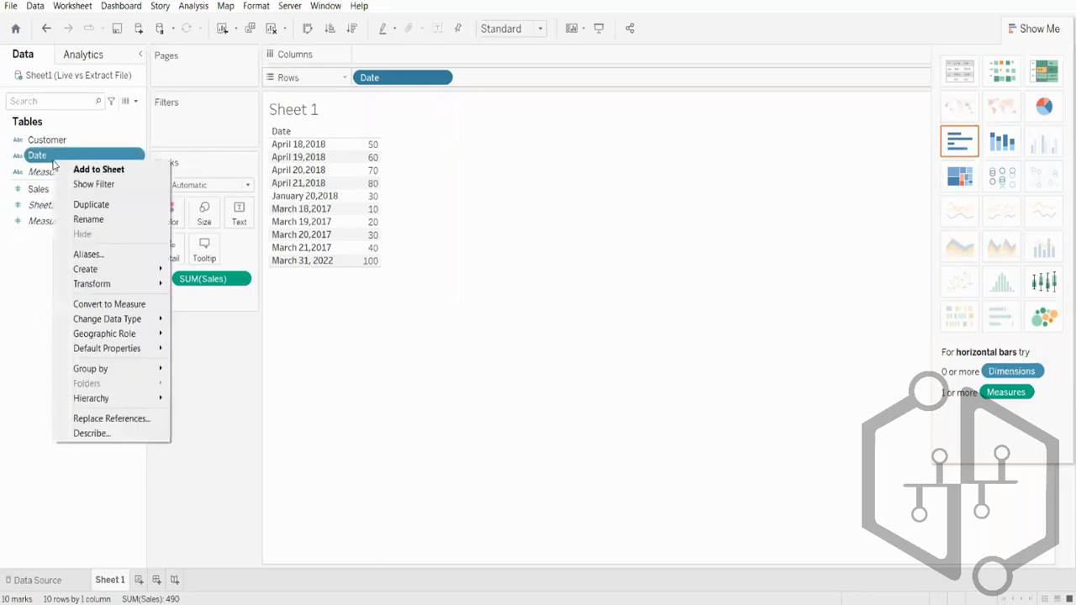
pyautogui.moveTo(128, 320)
# - Change the Date field's data type to Date, checking the Date column on the data source page before and after the change
pyautogui.click(45, 578)
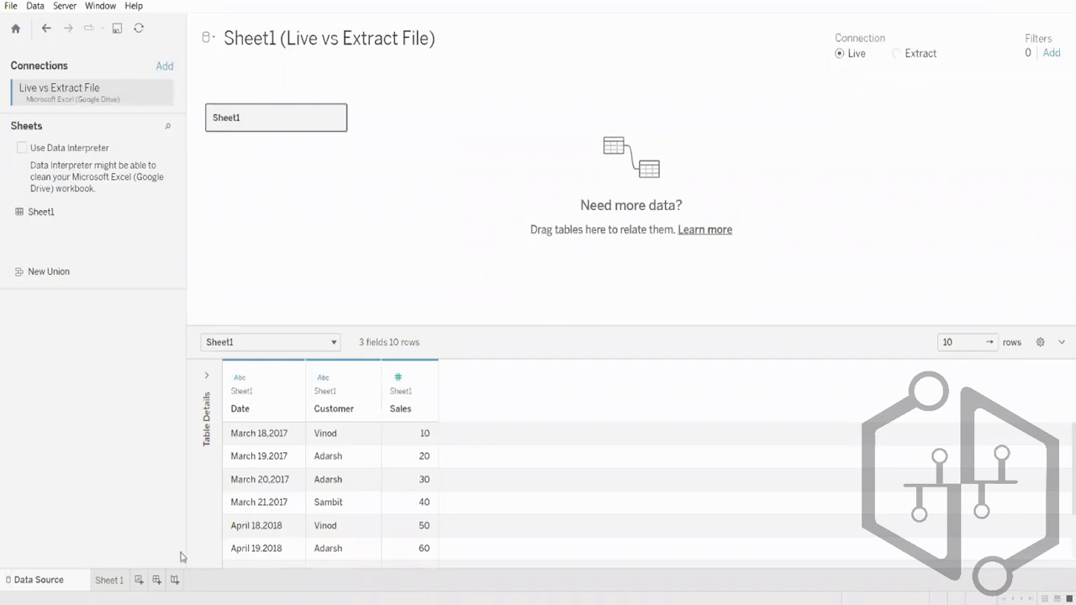
pyautogui.click(107, 582)
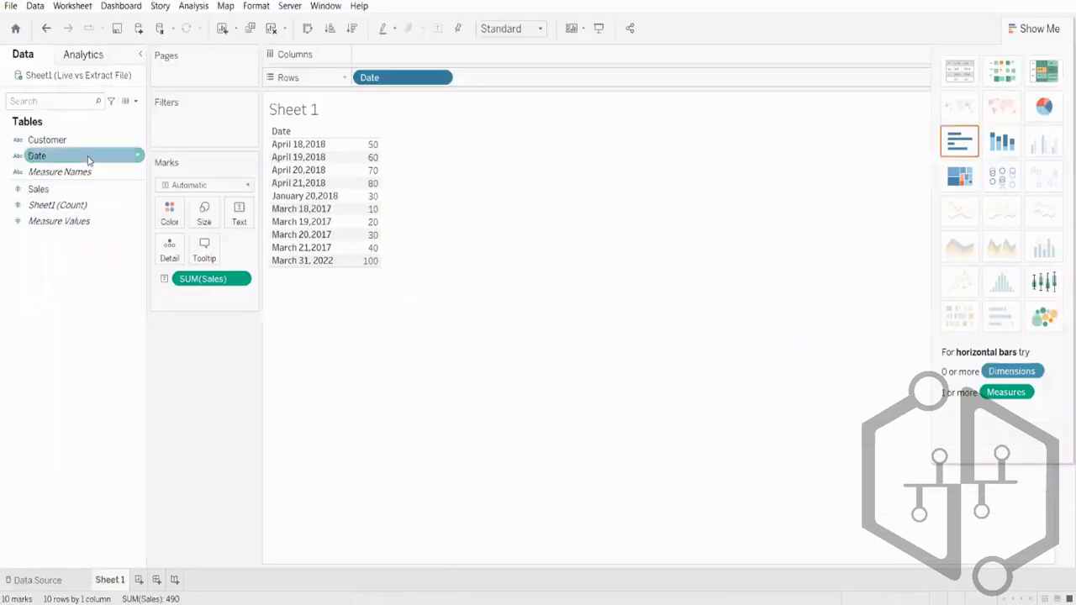
pyautogui.rightClick(40, 155)
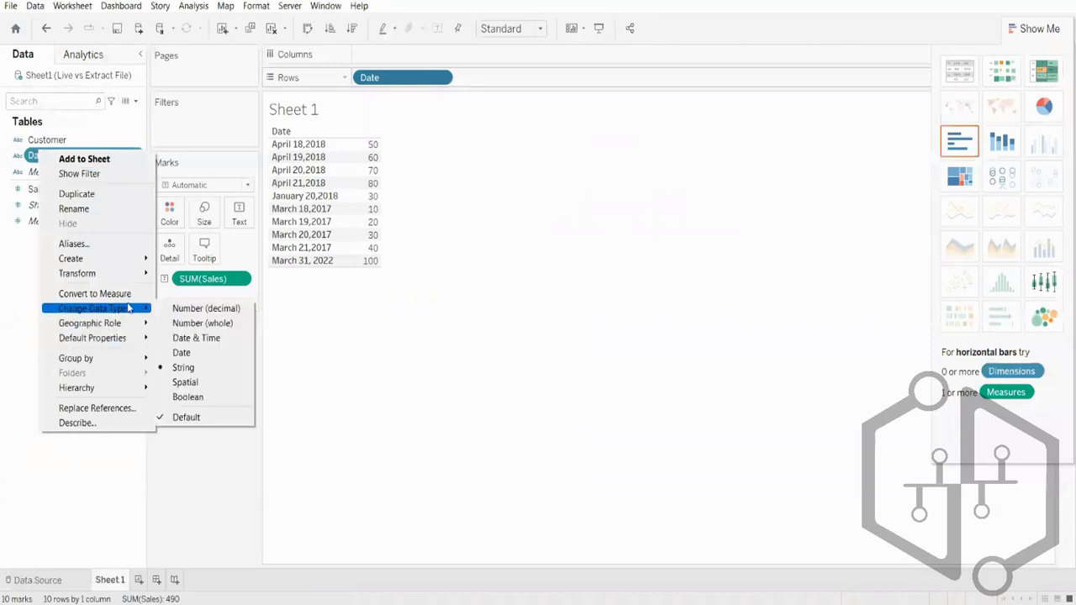
pyautogui.click(210, 352)
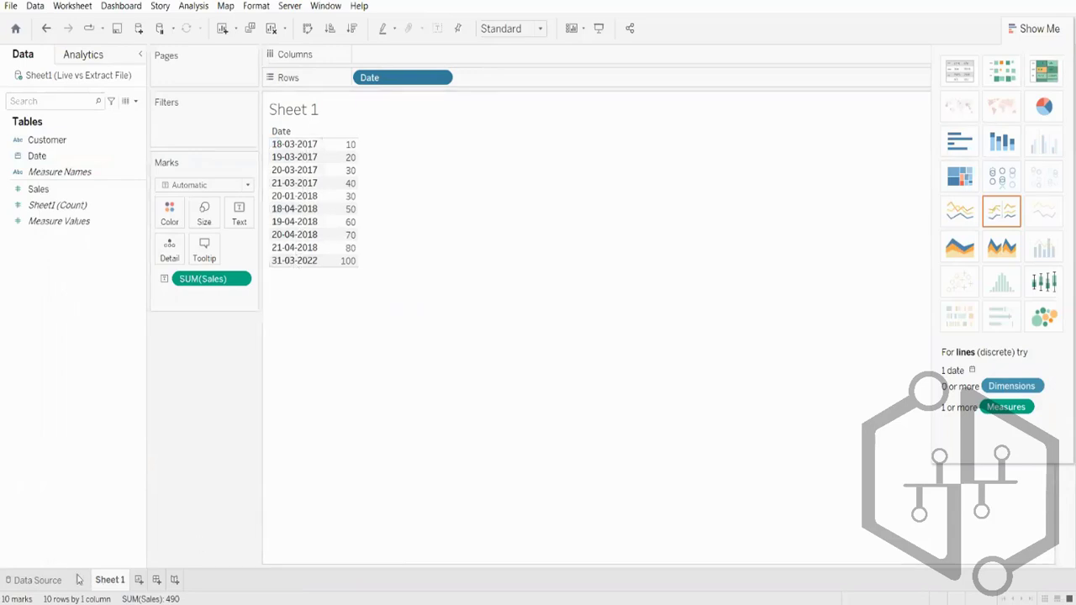
pyautogui.click(37, 580)
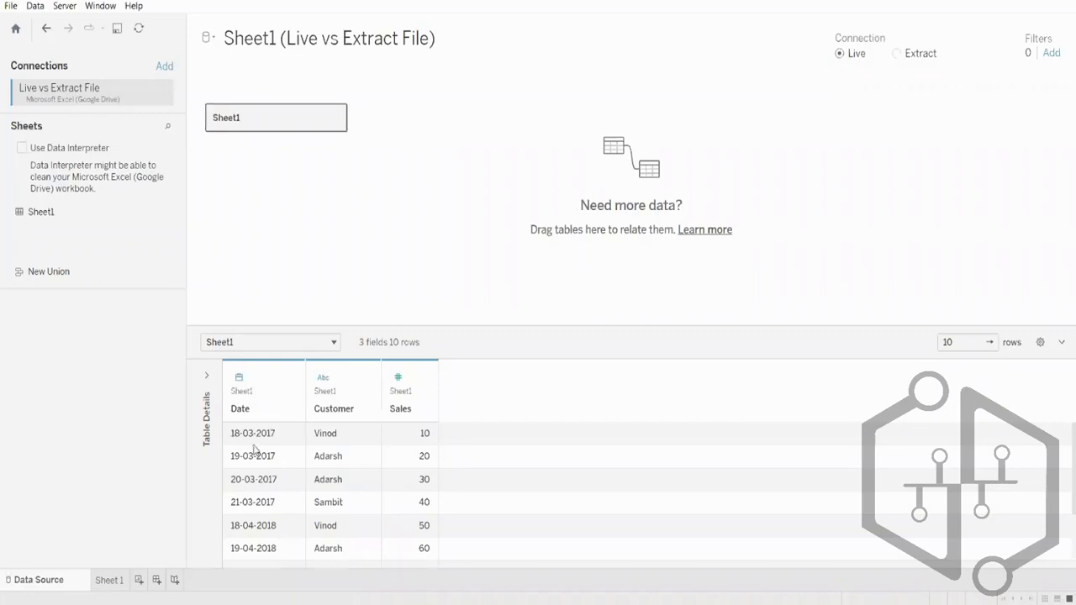
pyautogui.click(104, 582)
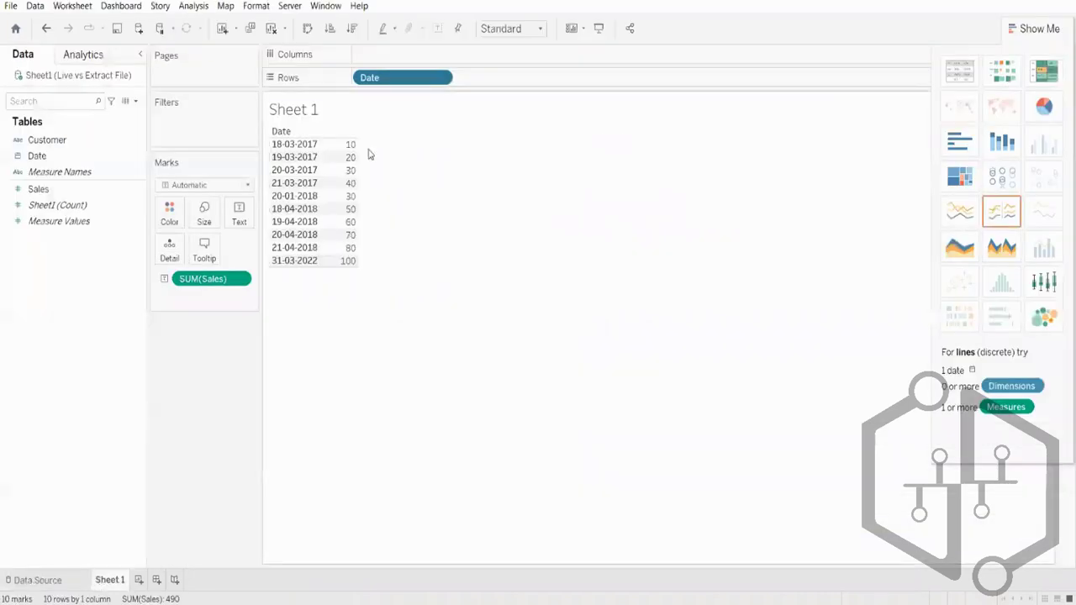
# - Set the Date field in the rows to a custom date with Month / Day / Year detail
pyautogui.rightClick(293, 158)
pyautogui.click(391, 132)
pyautogui.rightClick(405, 80)
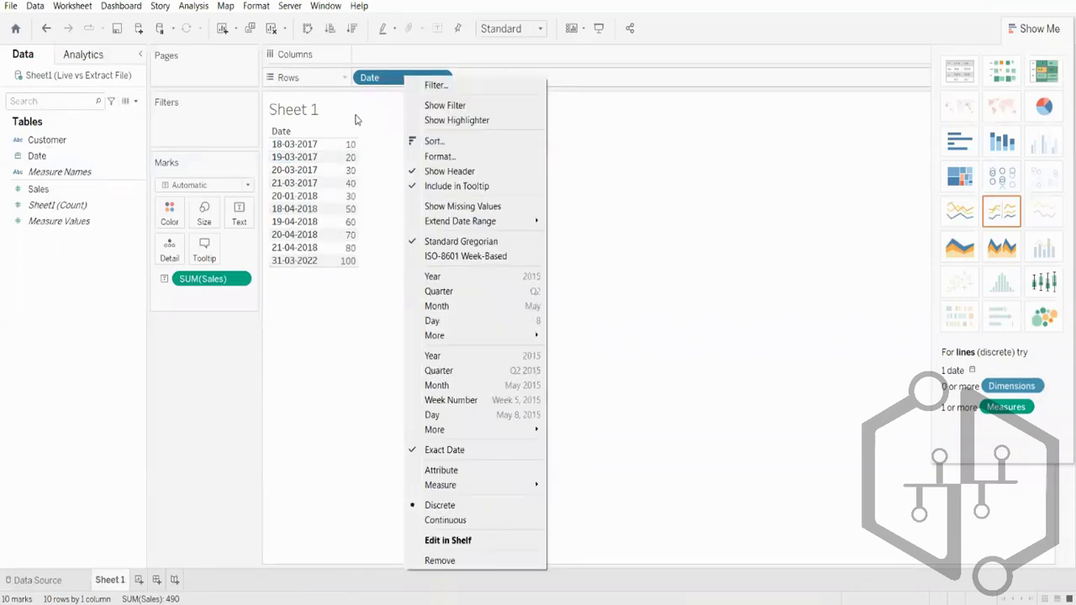
pyautogui.moveTo(449, 340)
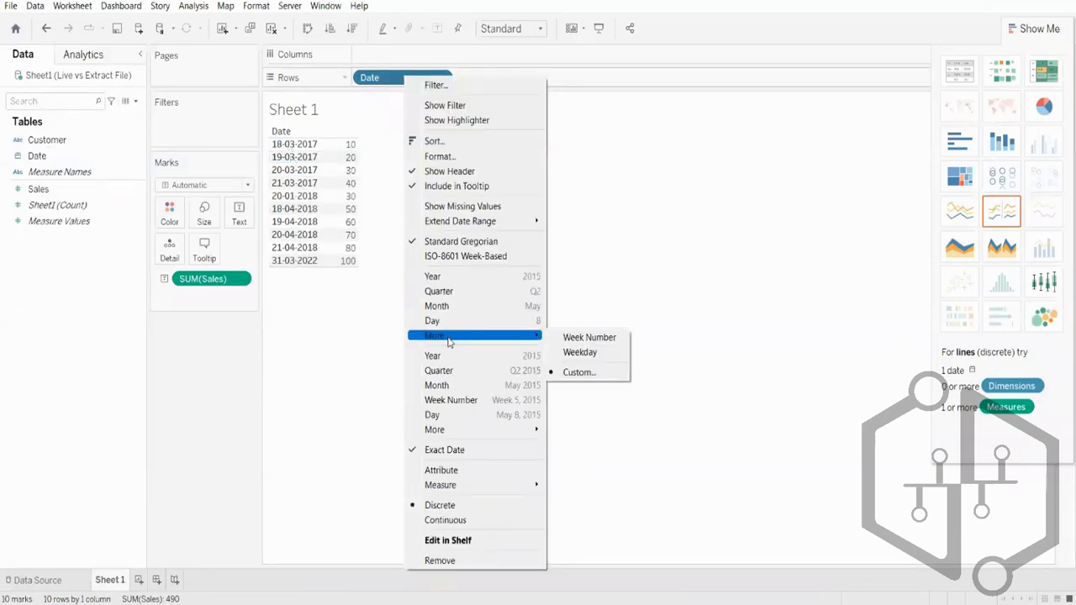
pyautogui.click(393, 82)
pyautogui.moveTo(461, 342)
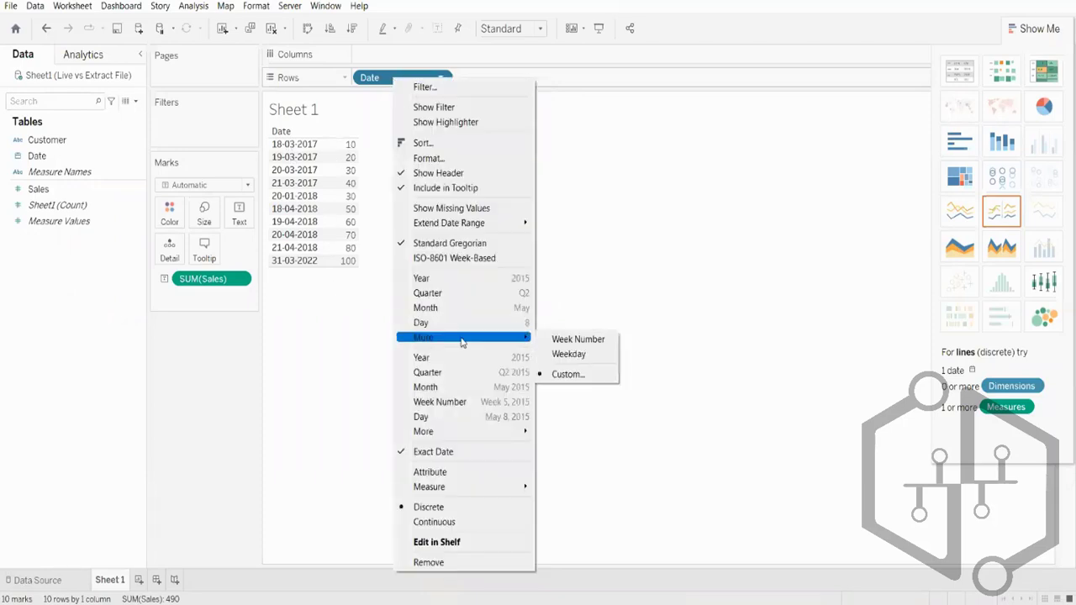
pyautogui.click(571, 375)
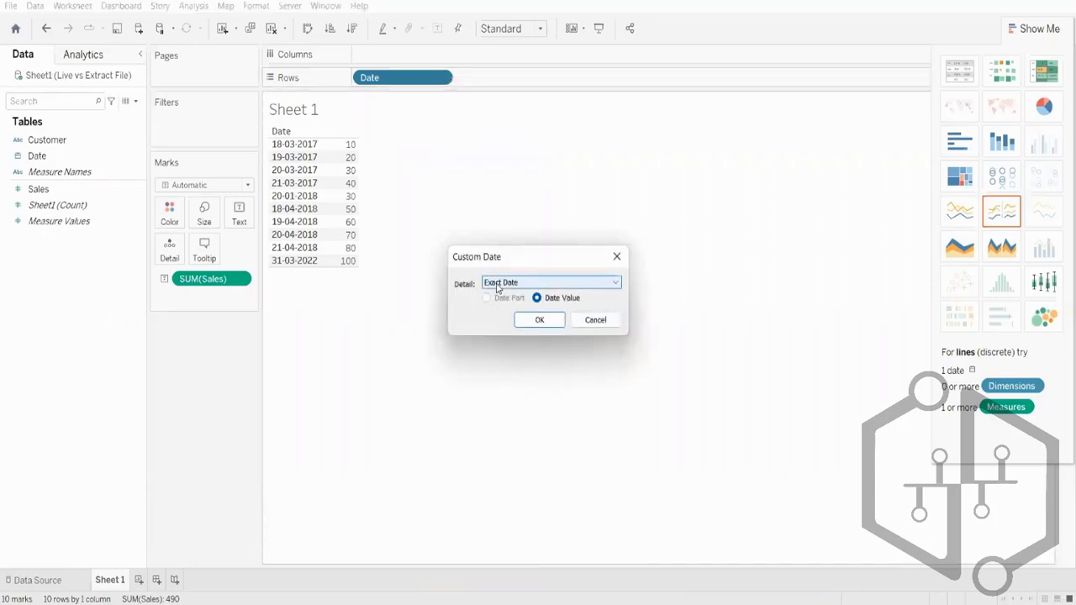
pyautogui.click(544, 286)
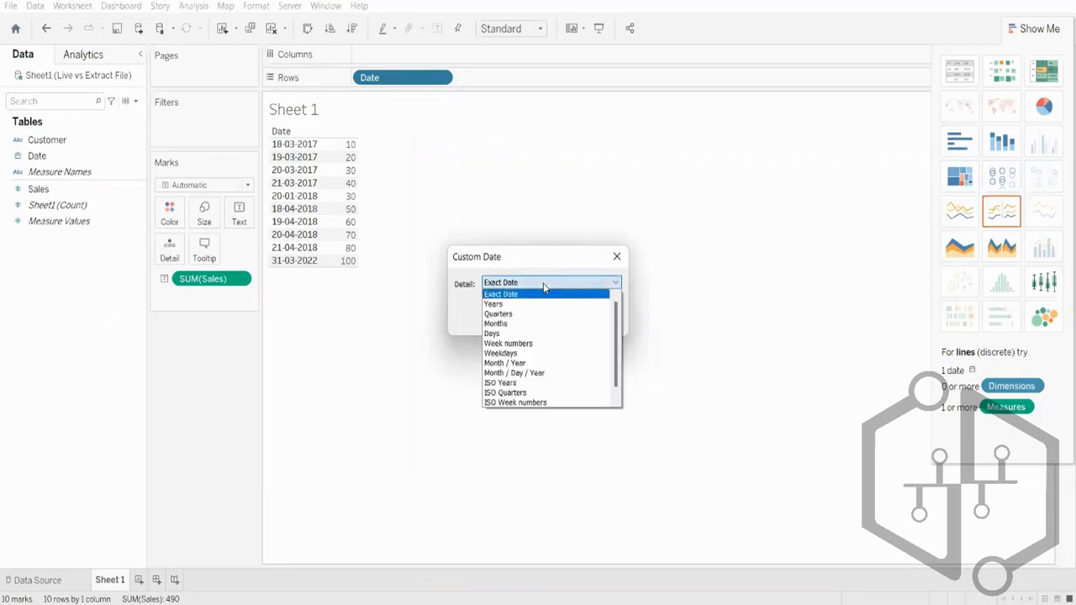
pyautogui.click(534, 375)
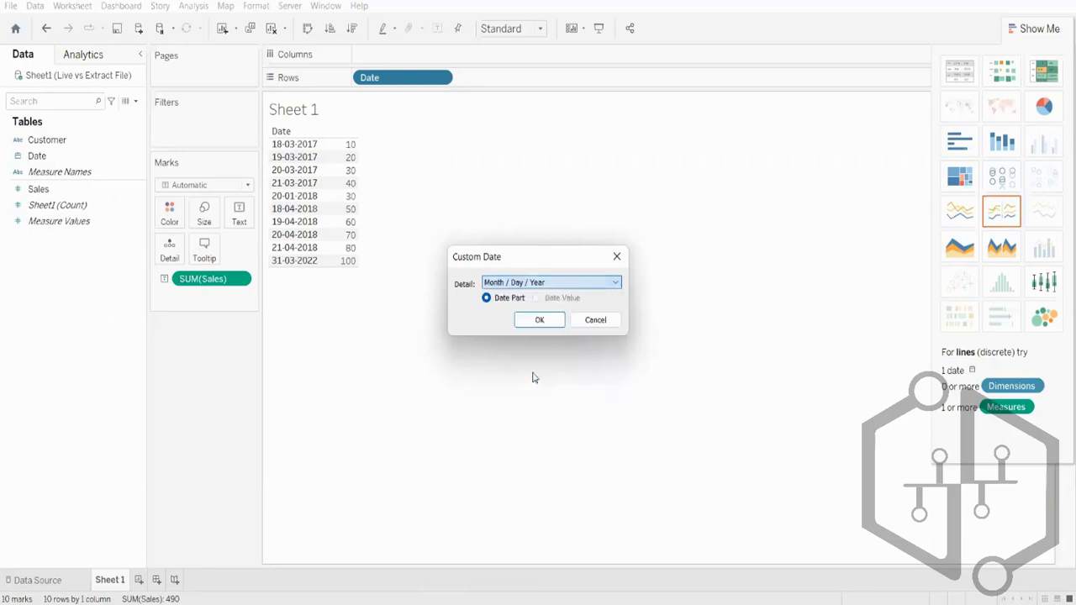
pyautogui.click(538, 320)
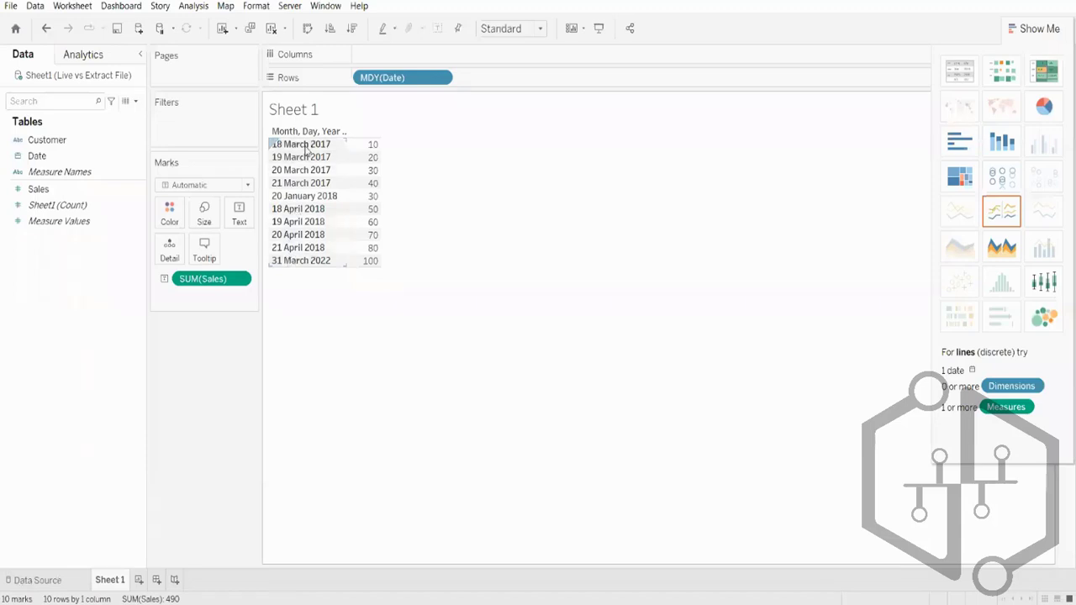
# - Switch to the Book1 workbook and remove the People table from its join with Orders
pyautogui.click(103, 210)
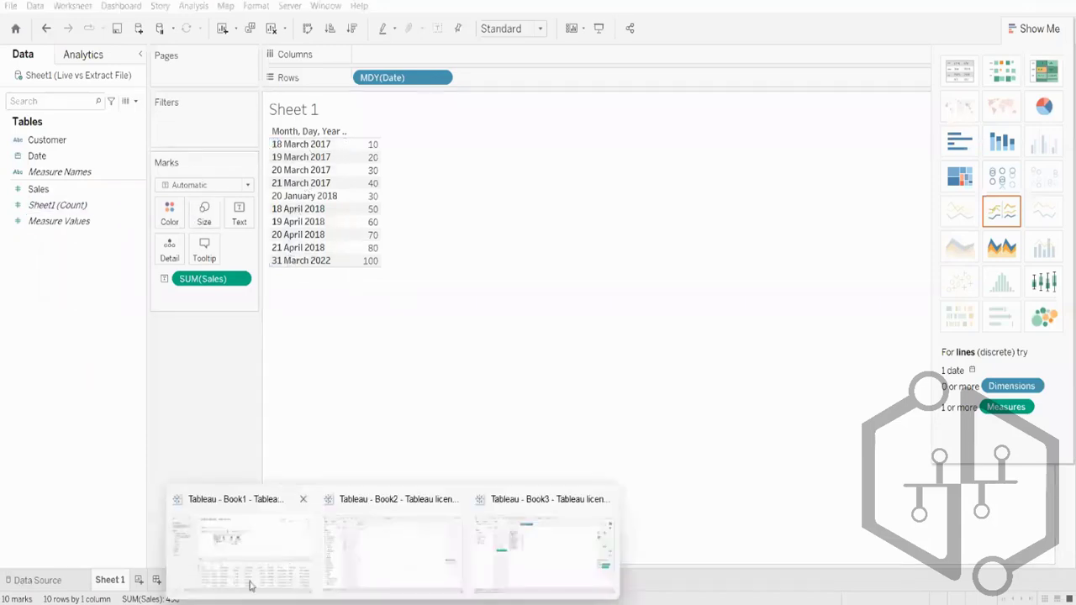
pyautogui.click(245, 580)
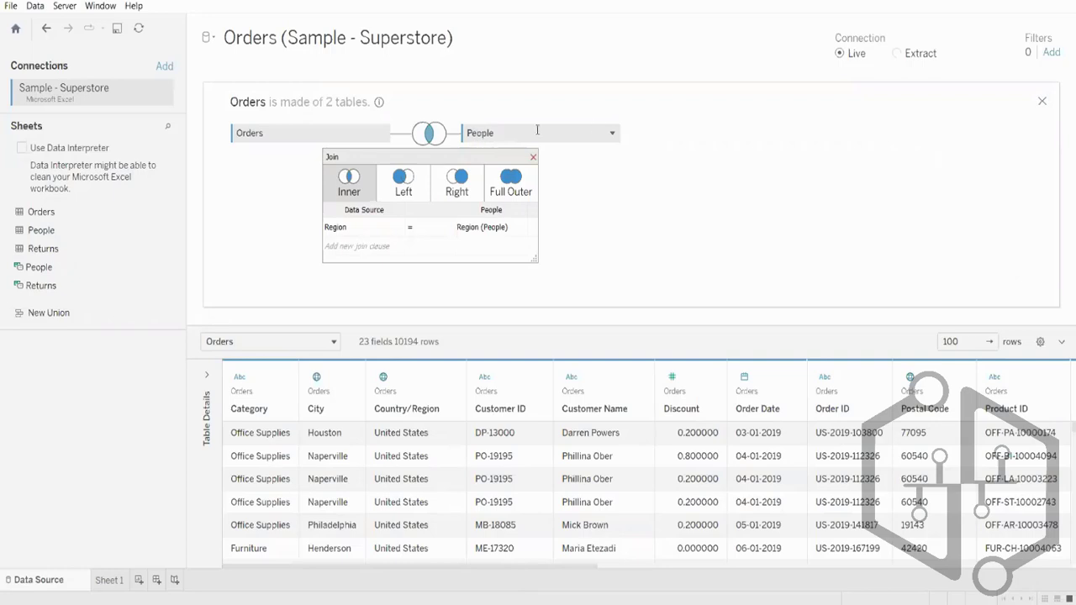
pyautogui.click(614, 135)
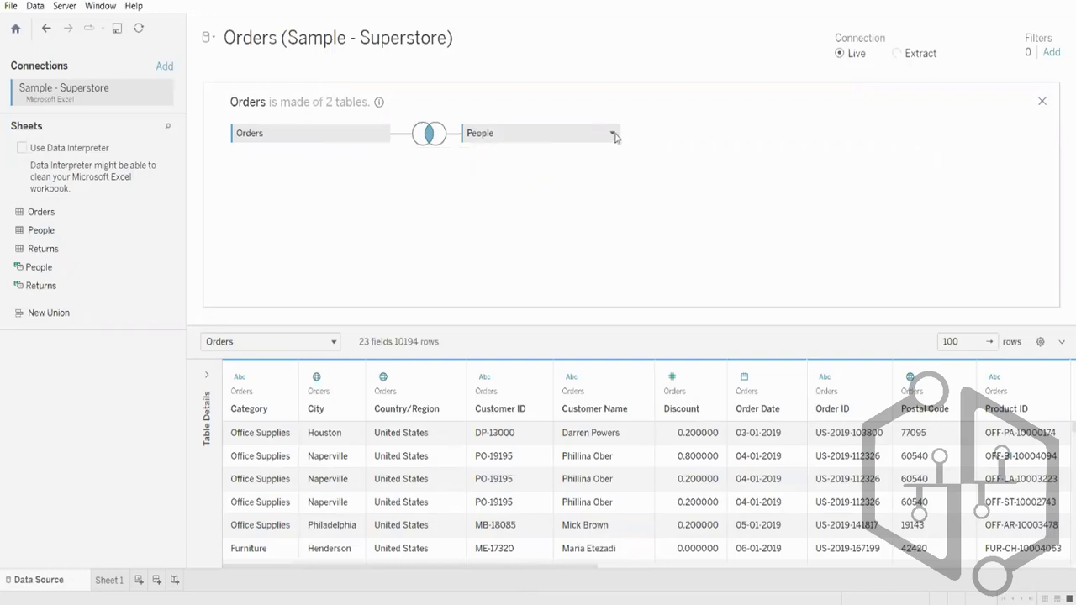
pyautogui.click(613, 133)
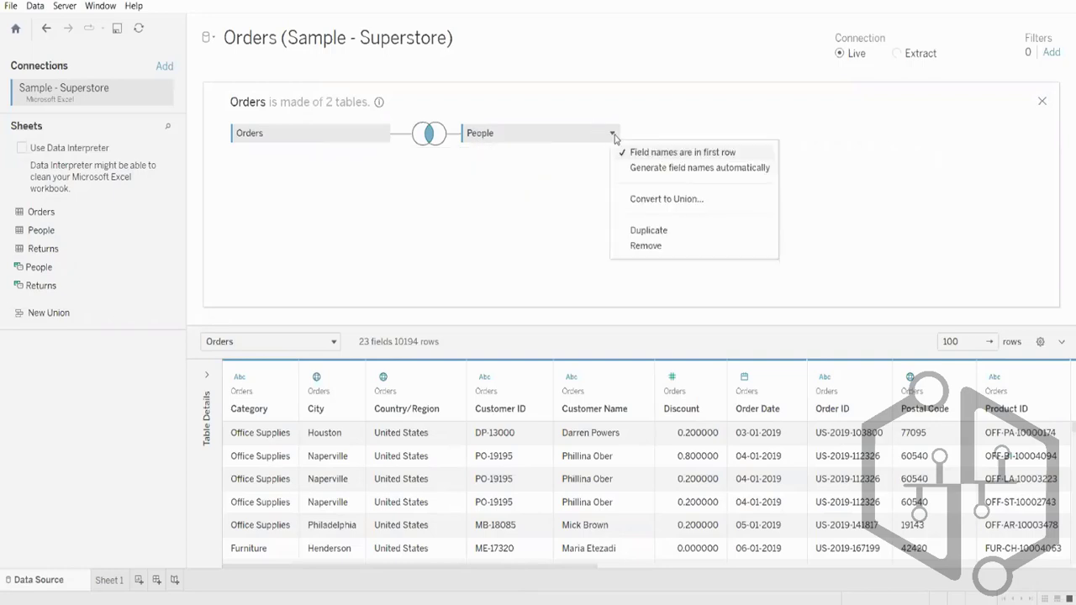
pyautogui.click(645, 245)
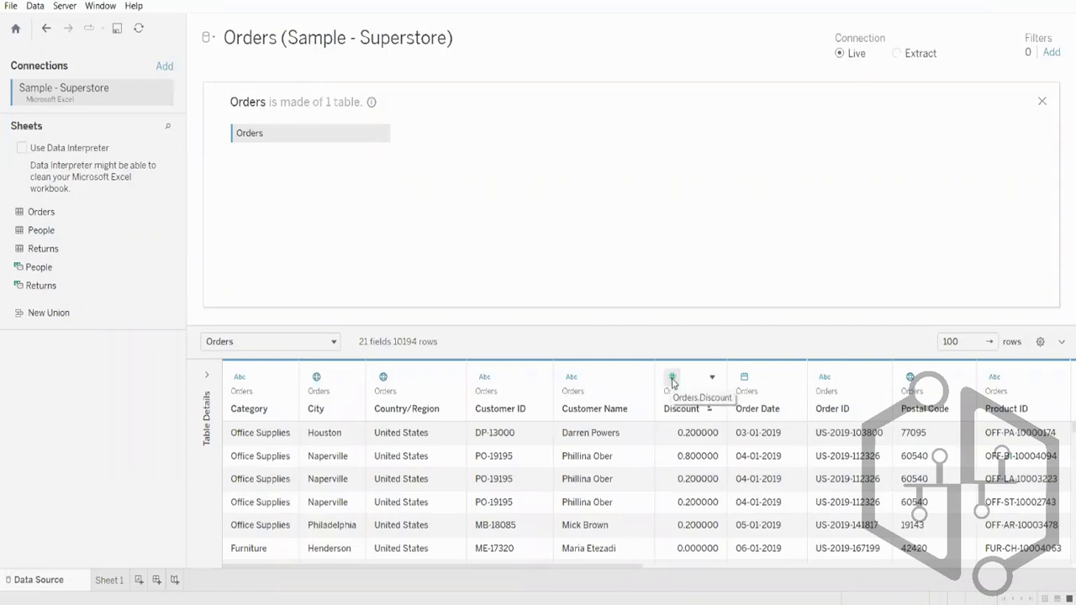
# - Review the data types of the Orders columns in the preview and the options for the Product ID field on Sheet 1
pyautogui.moveTo(580, 567); pyautogui.dragTo(832, 574)
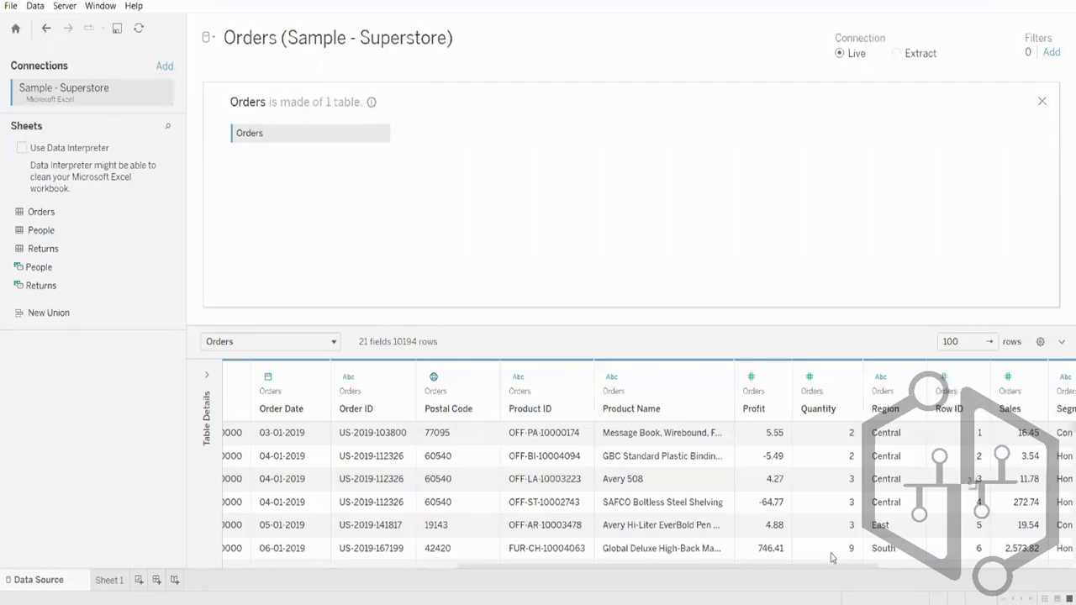
pyautogui.moveTo(766, 569); pyautogui.dragTo(852, 570)
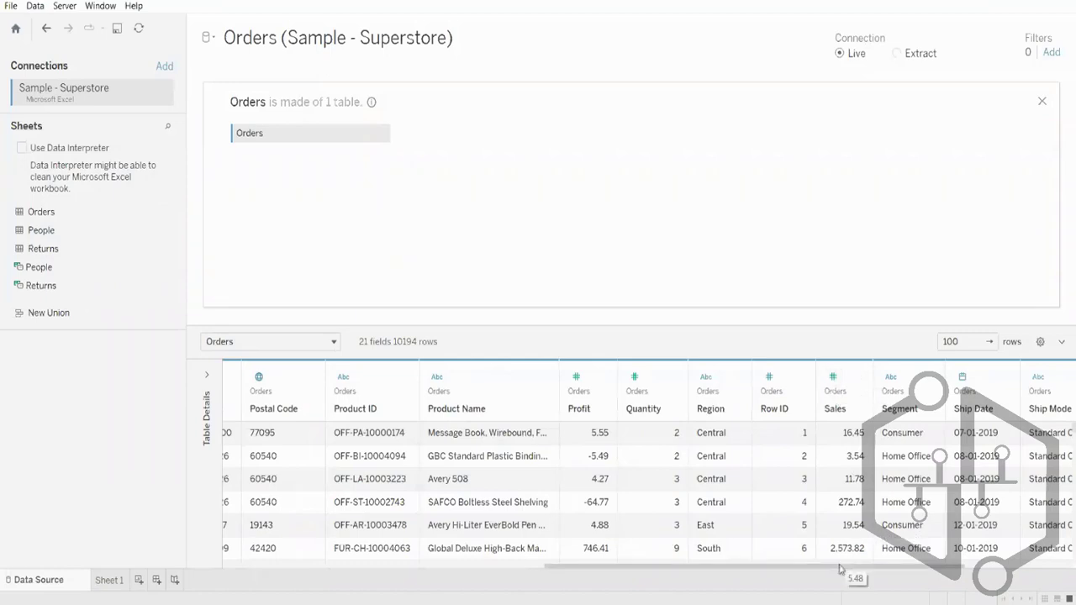
pyautogui.moveTo(840, 567); pyautogui.dragTo(497, 577)
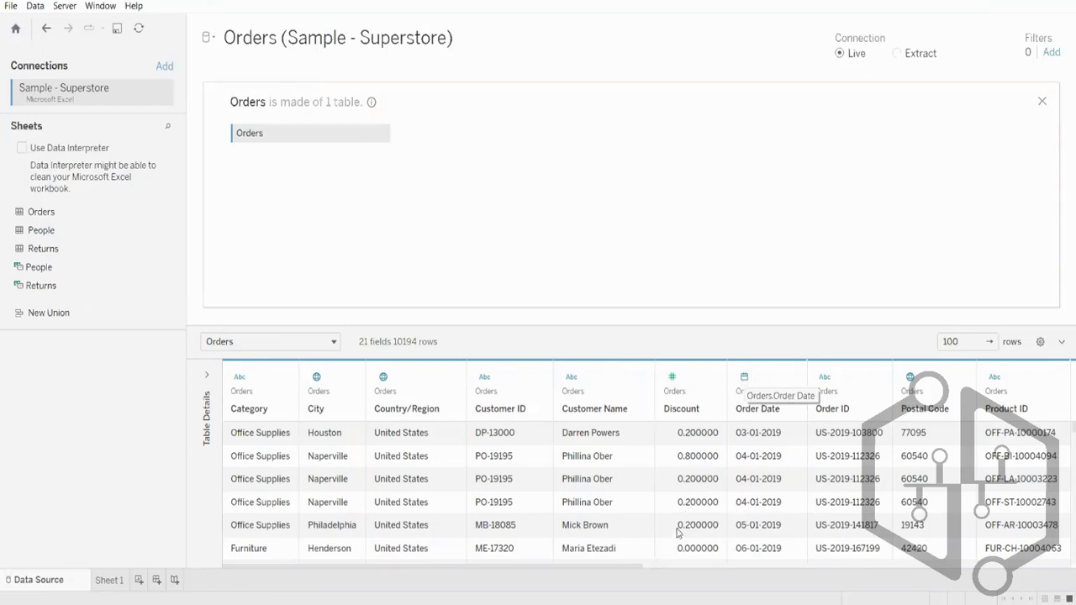
pyautogui.moveTo(647, 568); pyautogui.dragTo(504, 572)
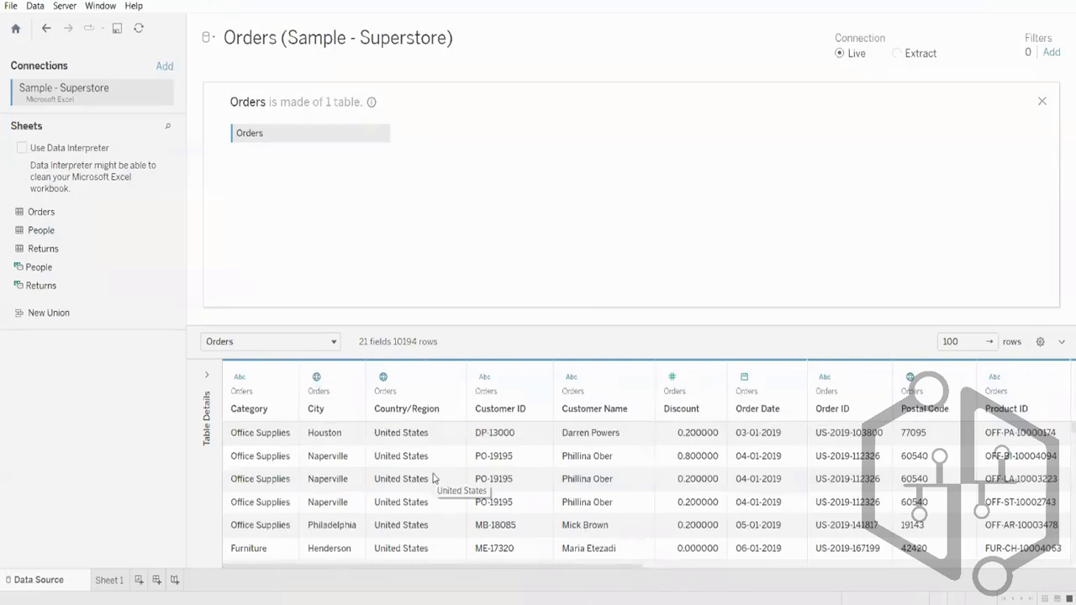
pyautogui.click(108, 580)
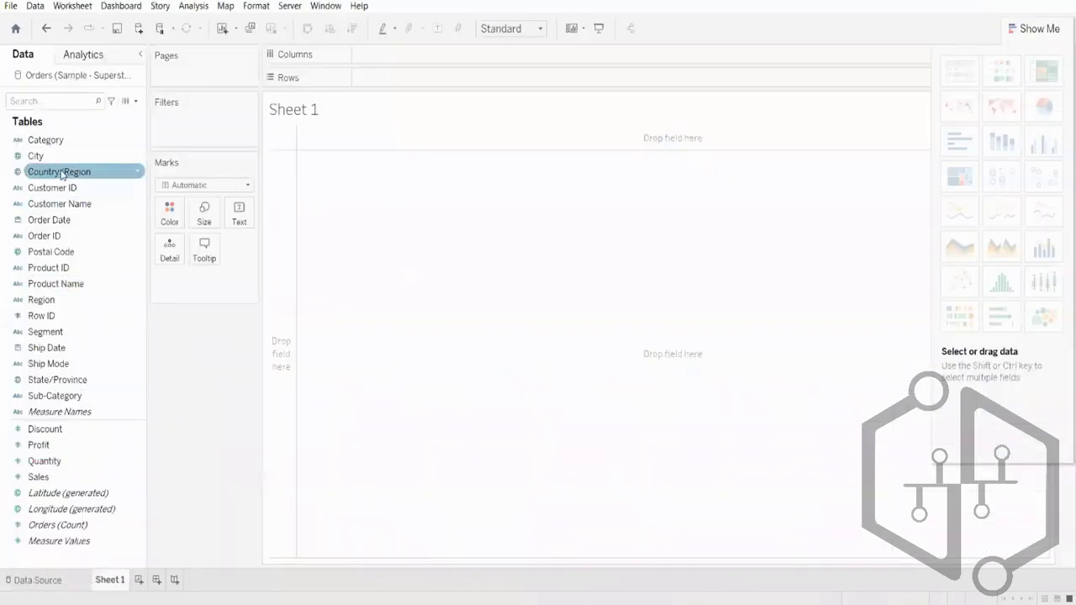
pyautogui.rightClick(59, 267)
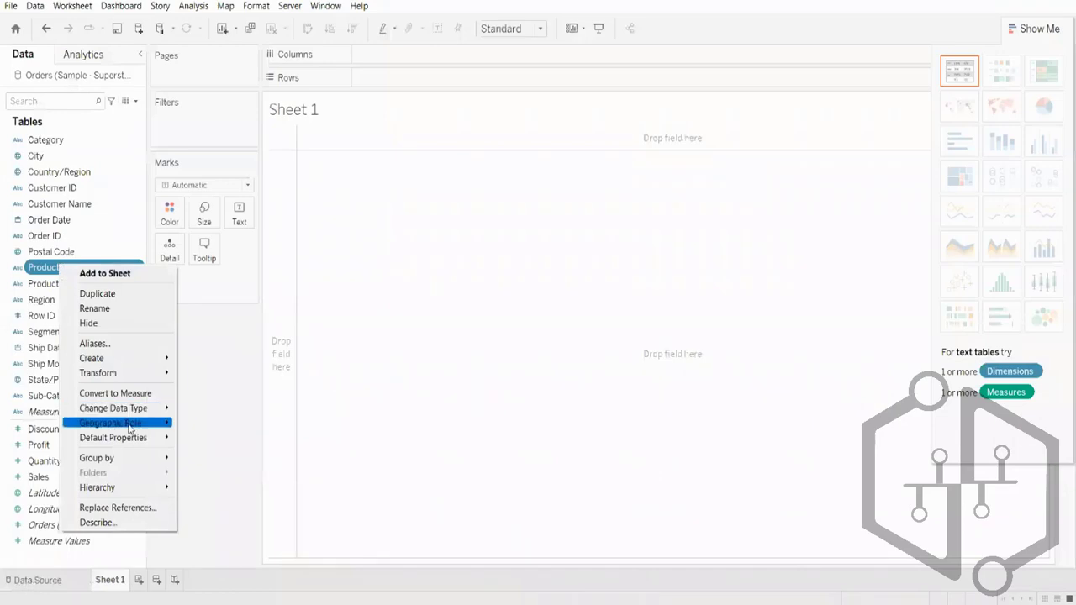
pyautogui.moveTo(127, 465)
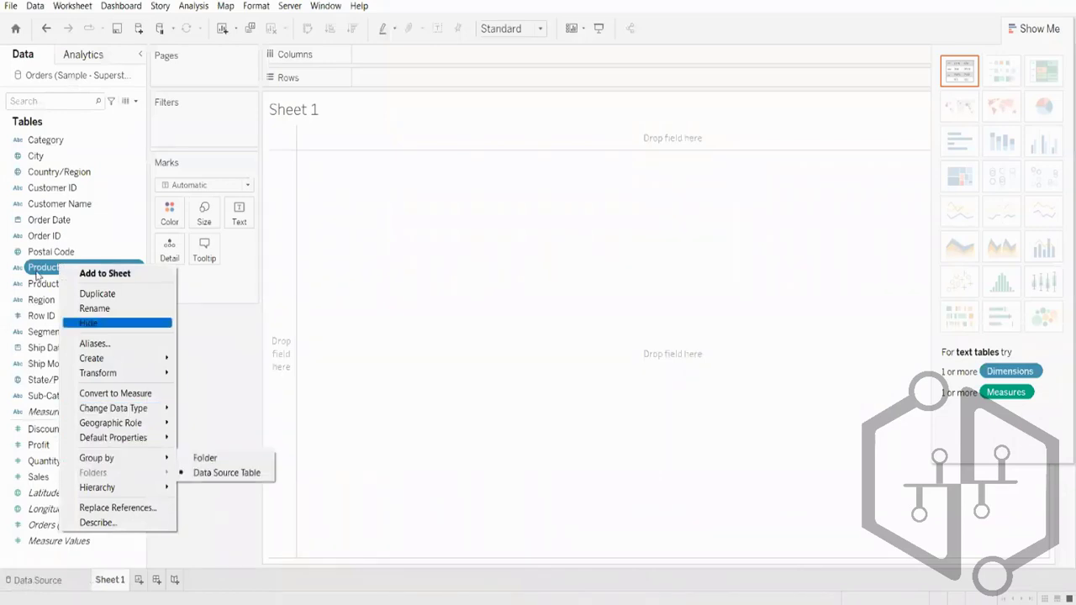
# - Switch to the Book3 workbook and examine the data type choices for the Date field and the options for the 20 March 2017 row header
pyautogui.moveTo(392, 604)
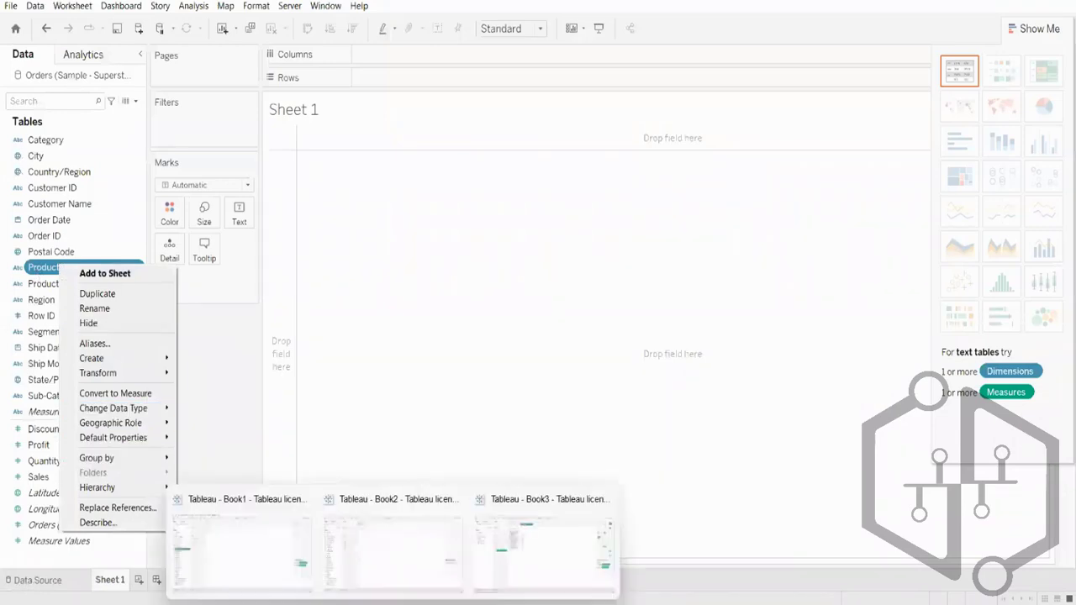
pyautogui.click(506, 551)
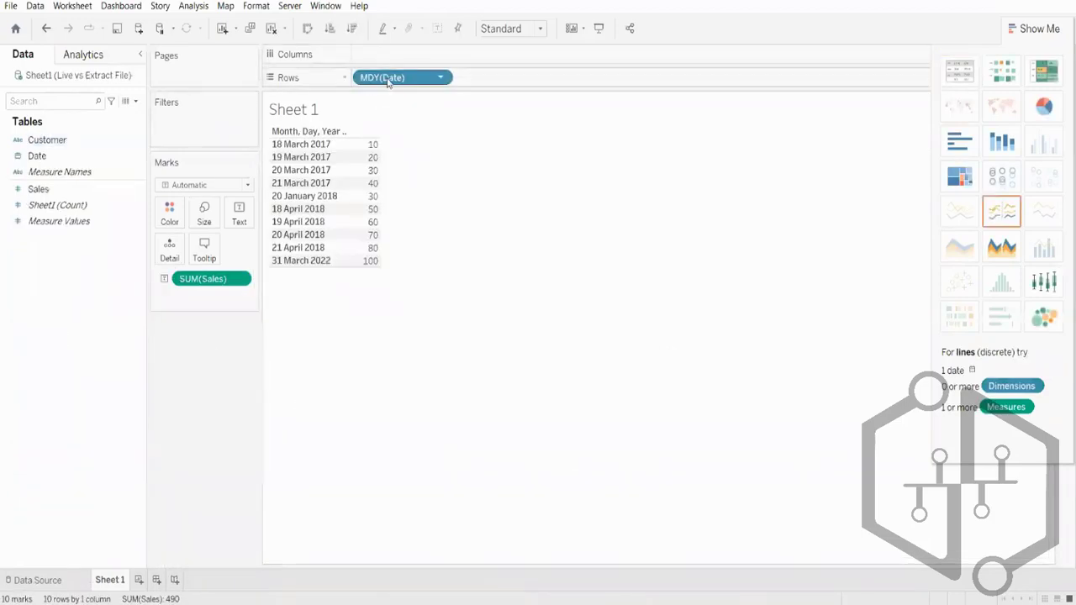
pyautogui.rightClick(65, 157)
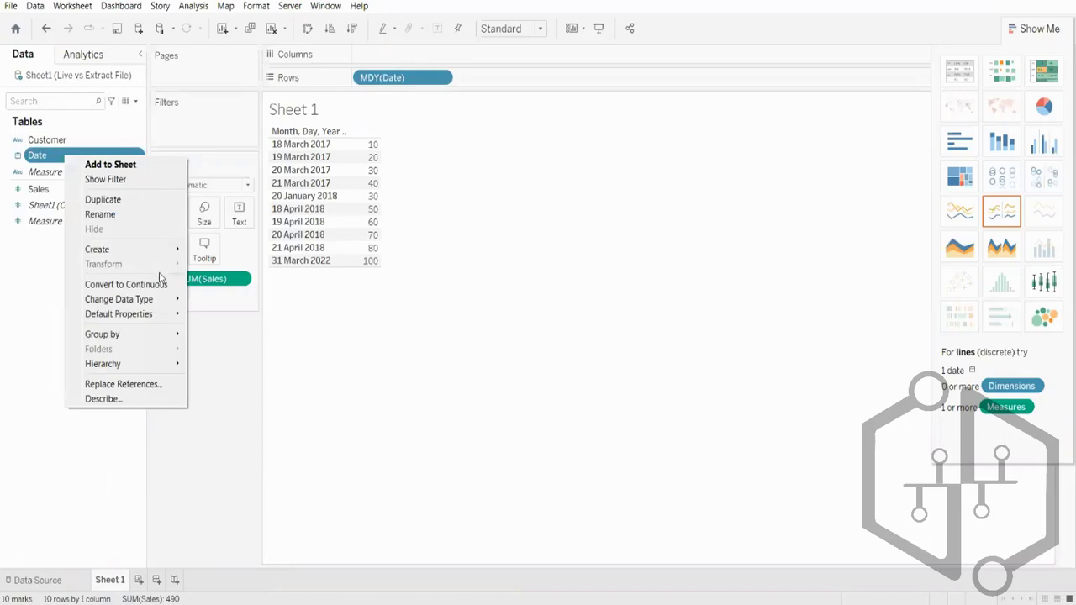
pyautogui.moveTo(163, 300)
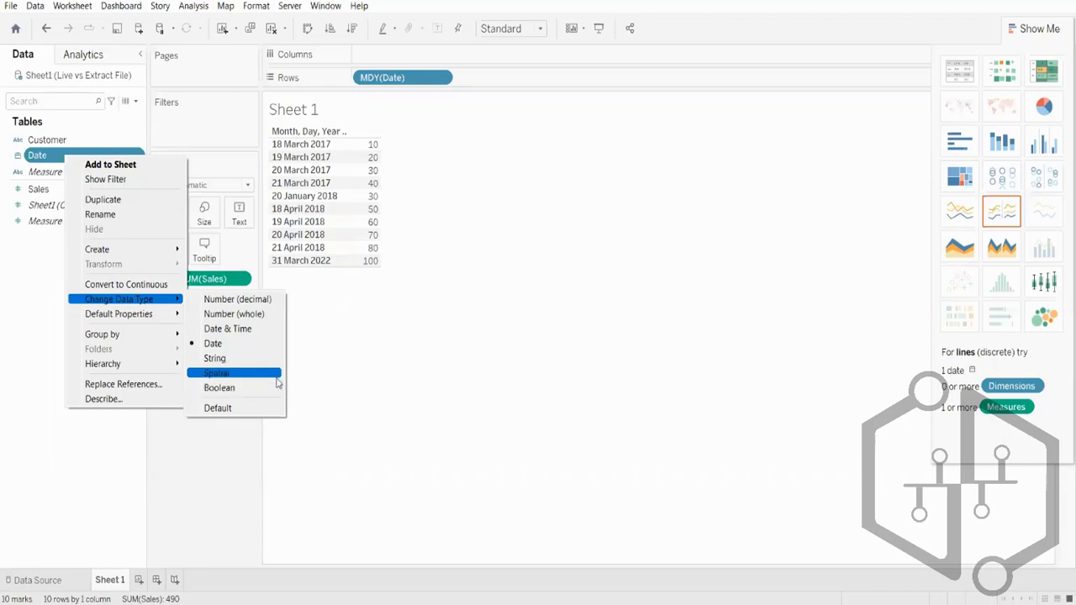
pyautogui.click(422, 321)
pyautogui.rightClick(298, 173)
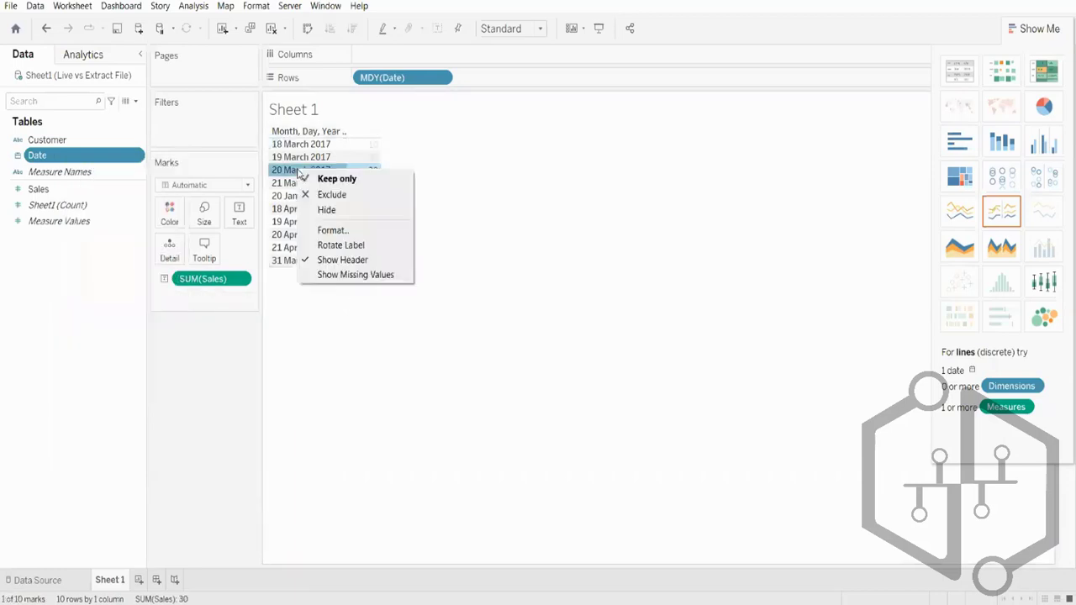
# - Examine the date level choices for the Date field in the rows, including its custom date option
pyautogui.click(377, 78)
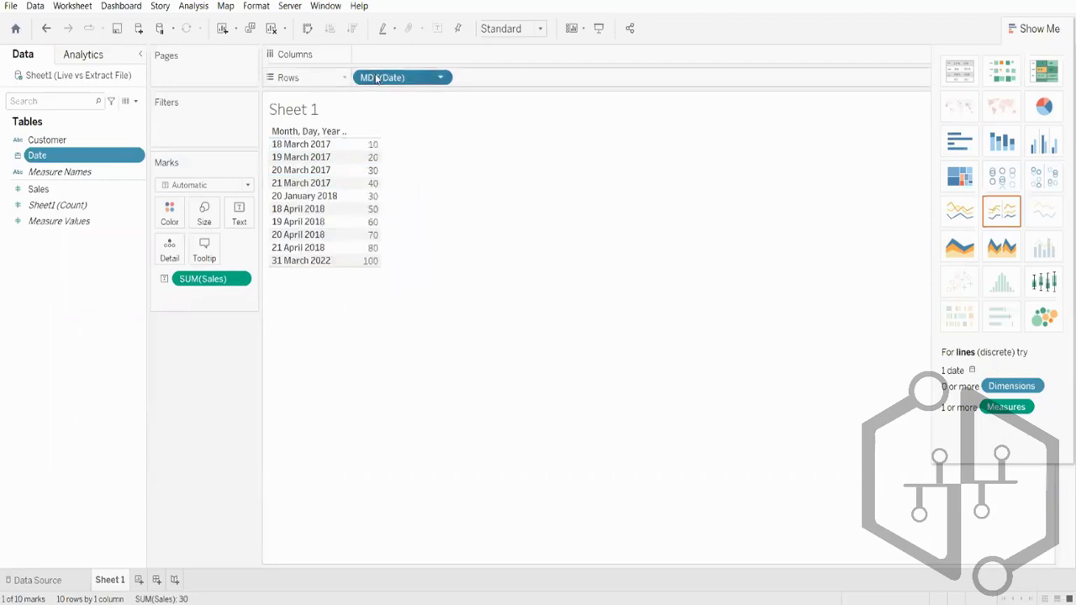
pyautogui.rightClick(376, 78)
pyautogui.moveTo(454, 325)
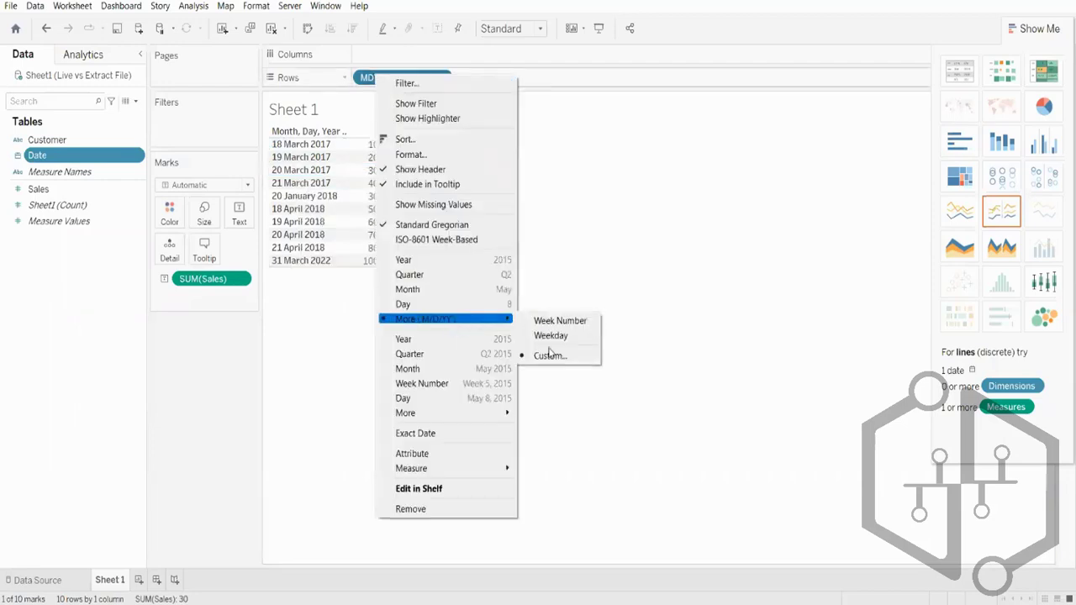
pyautogui.click(546, 356)
pyautogui.rightClick(378, 78)
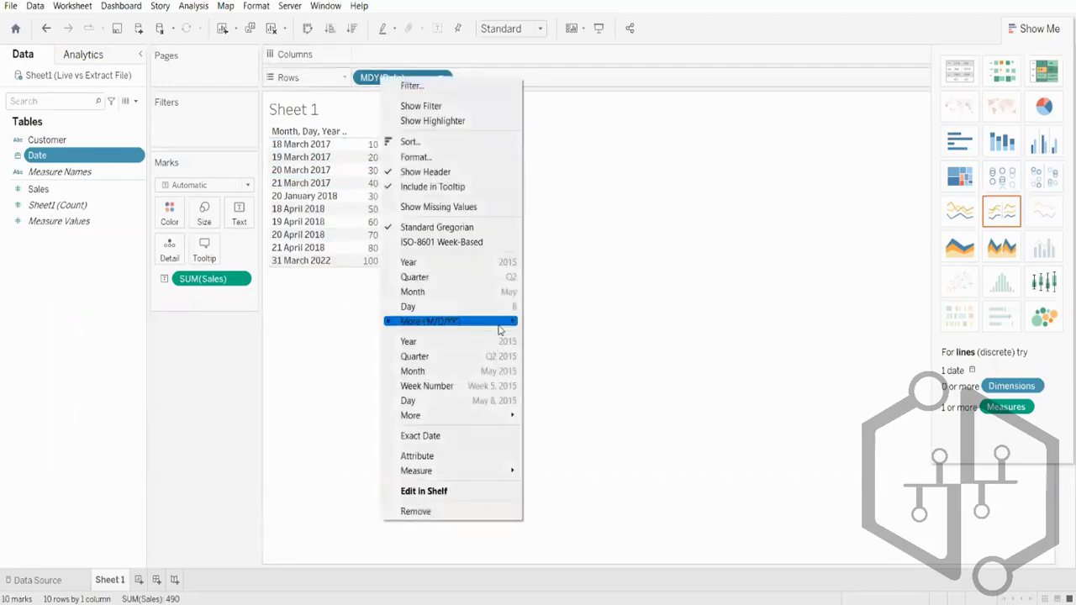
pyautogui.moveTo(500, 324)
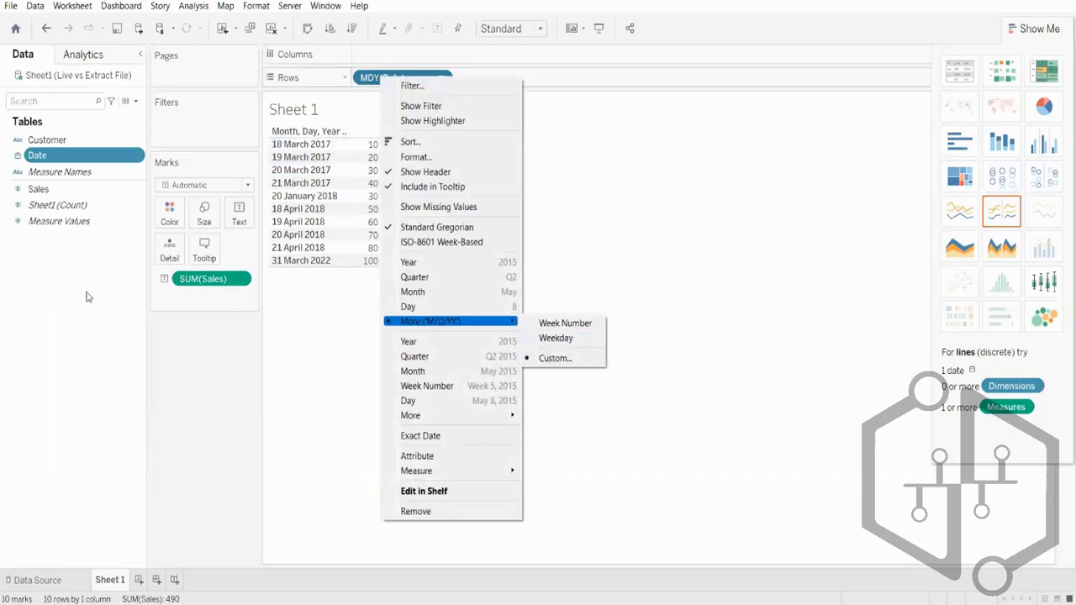
pyautogui.click(220, 357)
# - Add the Customer field to the rows after Date, staying in the Book3 workbook
pyautogui.moveTo(42, 139); pyautogui.dragTo(550, 89)
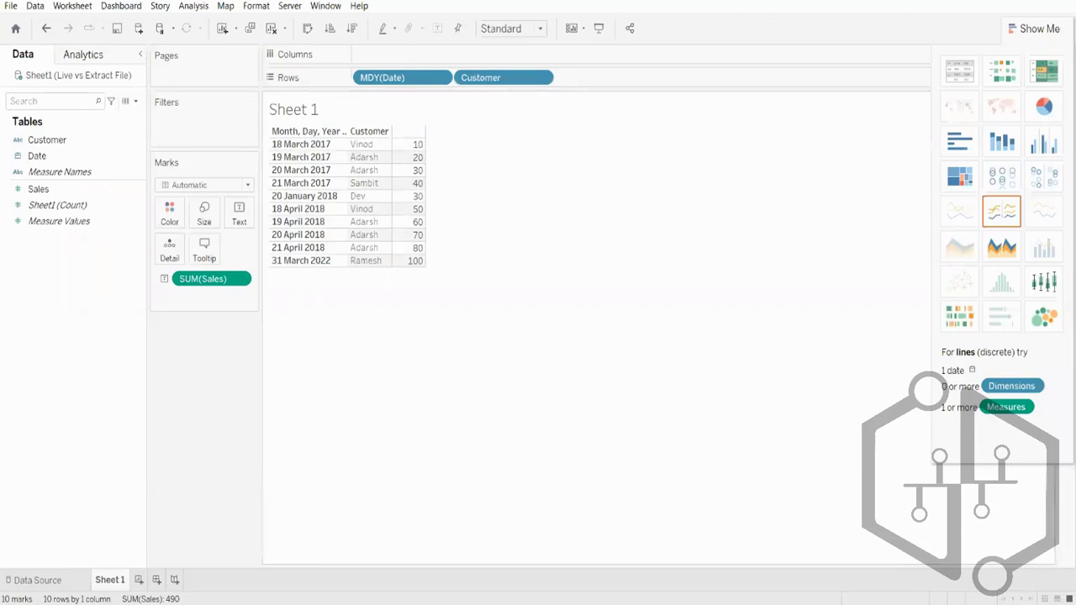
pyautogui.click(392, 604)
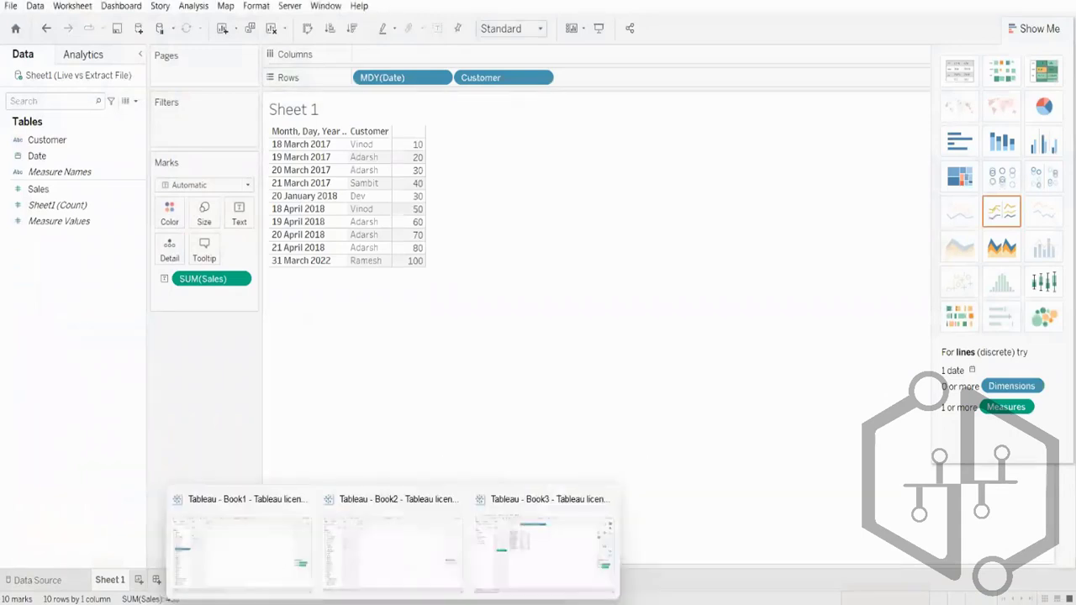
pyautogui.click(516, 544)
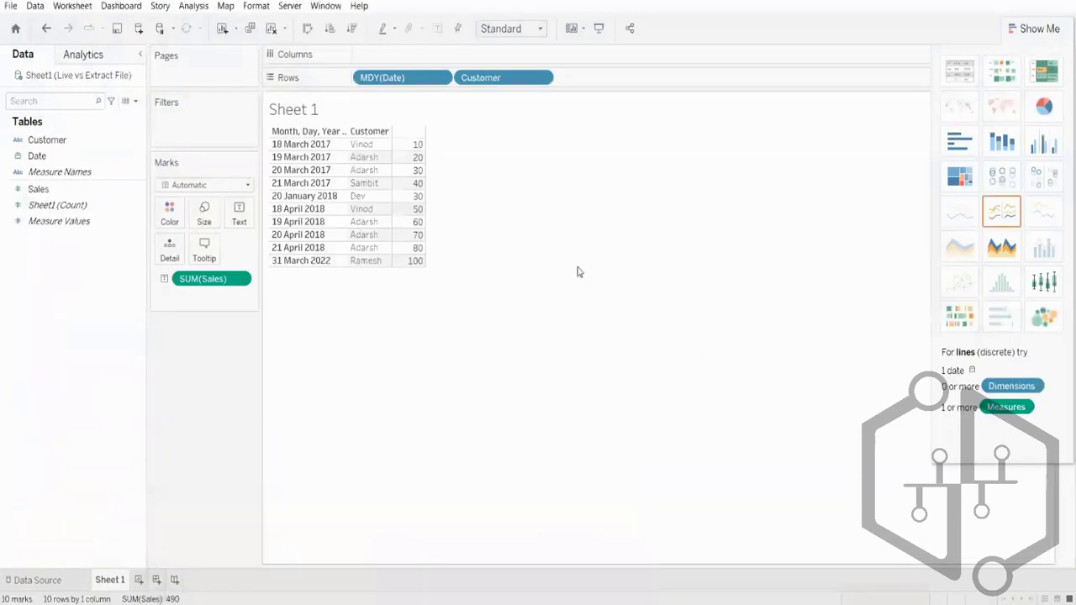
# - Review the data commands and the options available for the Sheet1 (Live vs Extract File) data source
pyautogui.click(35, 8)
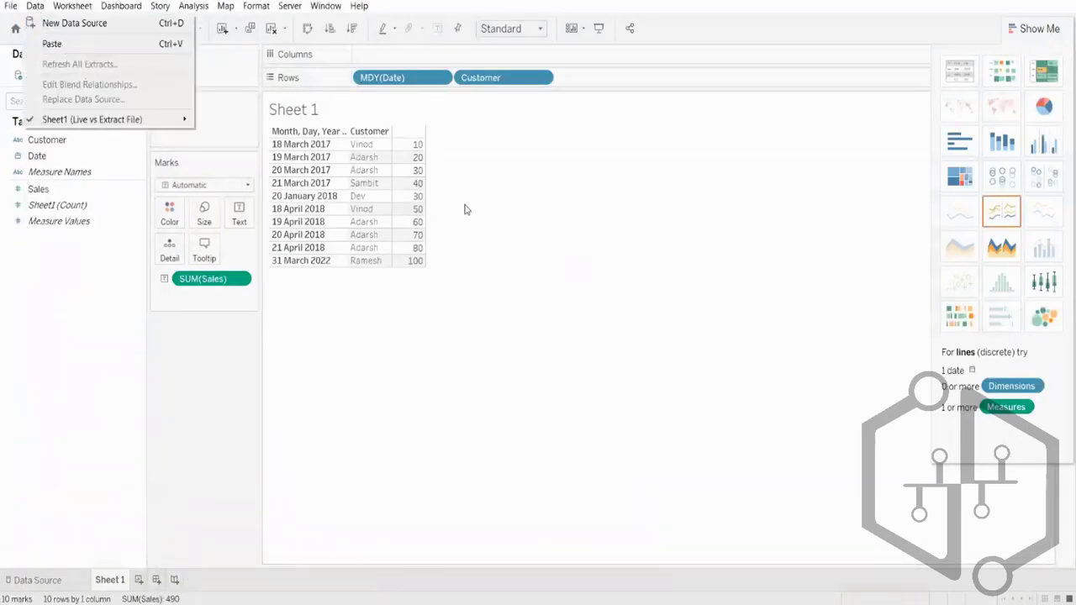
pyautogui.click(497, 221)
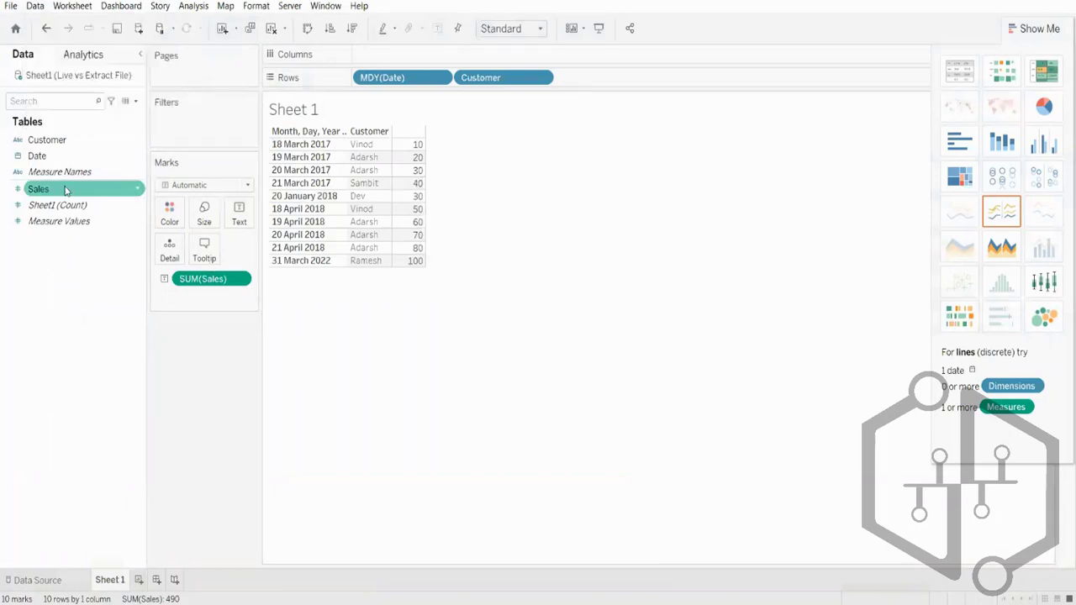
pyautogui.rightClick(30, 77)
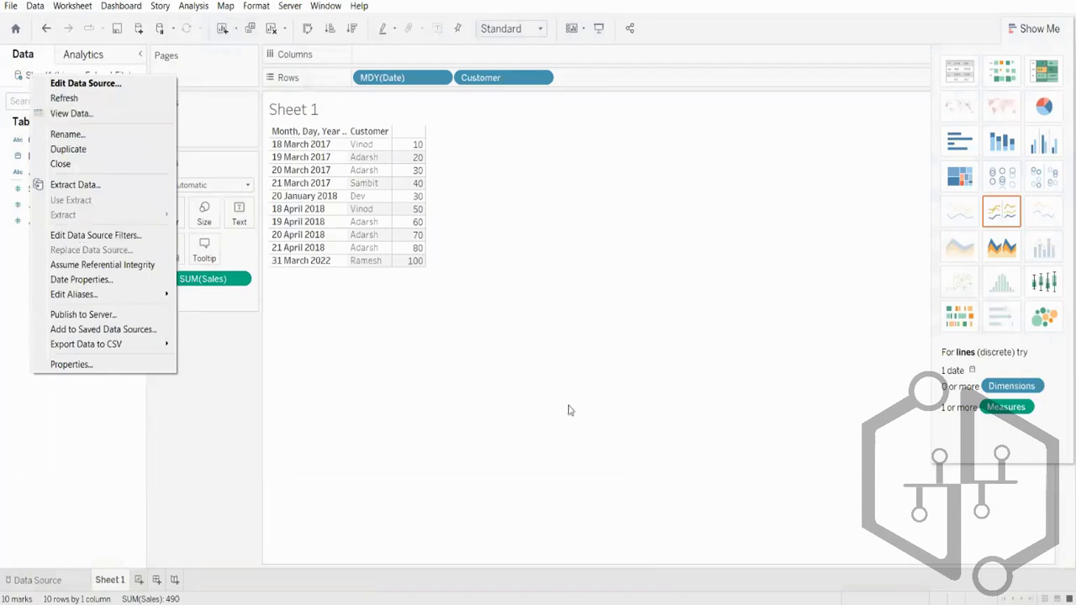
pyautogui.click(543, 414)
# - Switch to the Book1 workbook, open its data source, and review the physical table information and options of the Orders table
pyautogui.moveTo(392, 604)
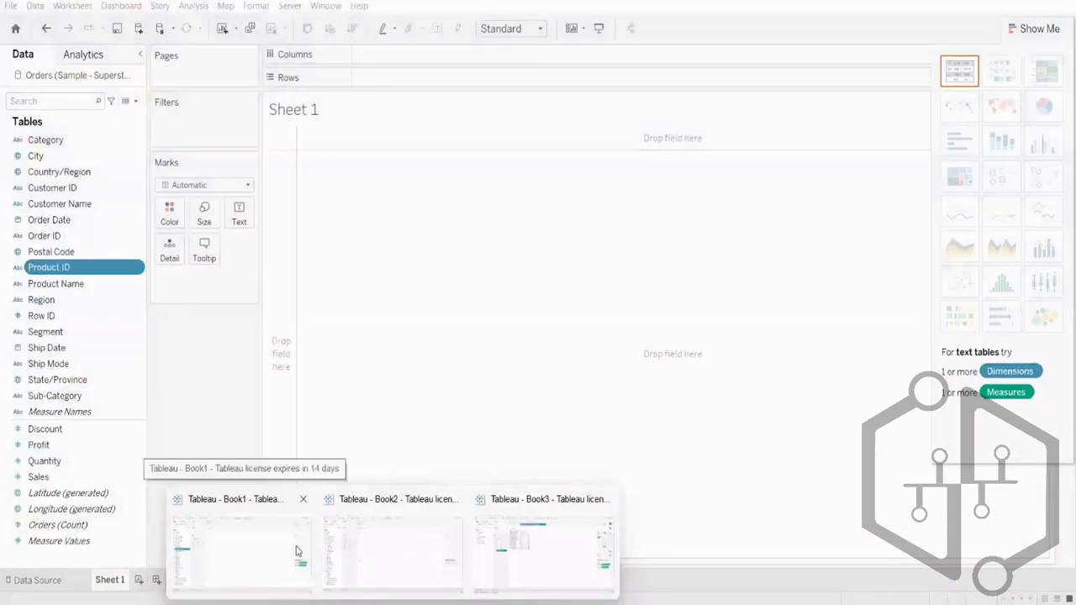
pyautogui.click(296, 551)
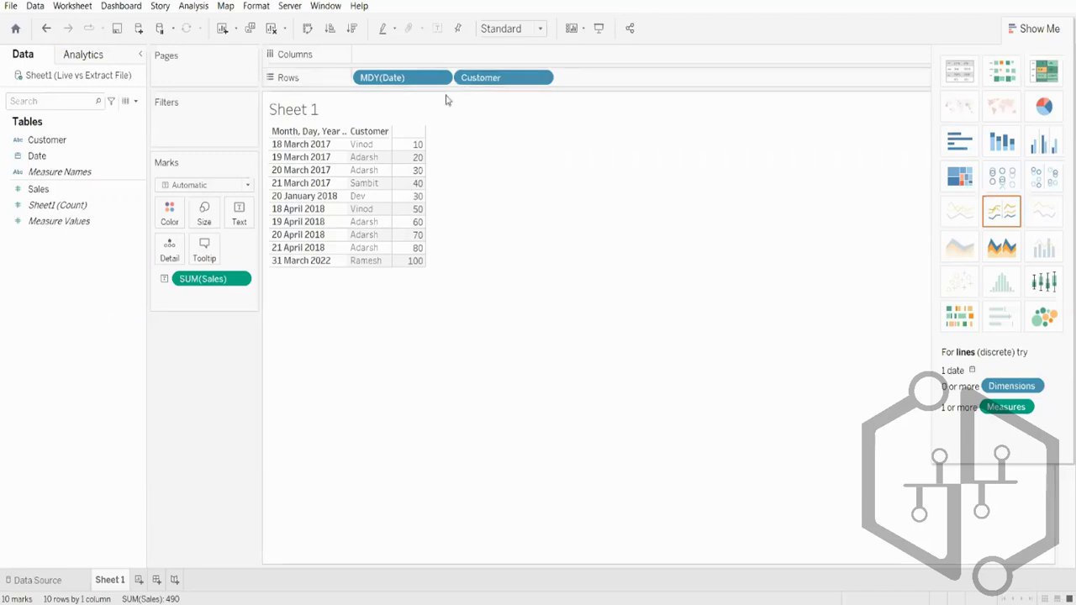
pyautogui.moveTo(398, 599)
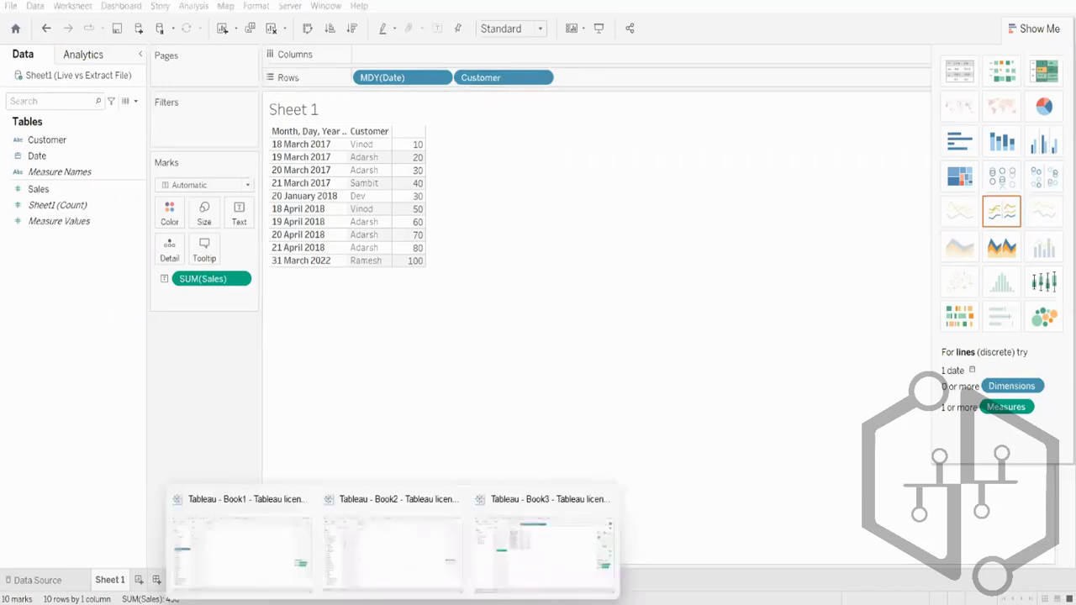
pyautogui.click(394, 571)
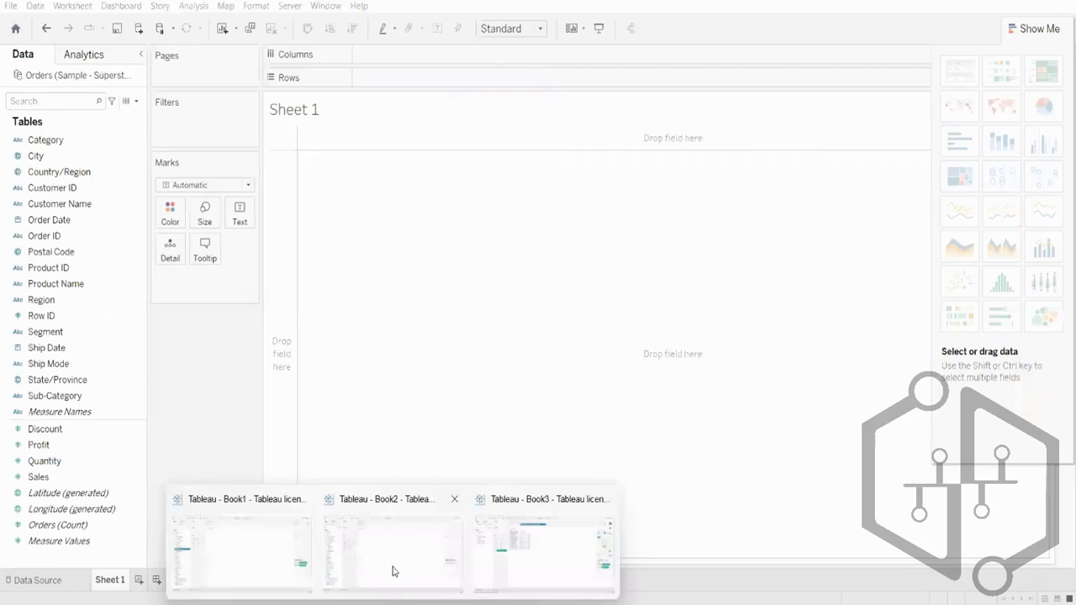
pyautogui.click(301, 553)
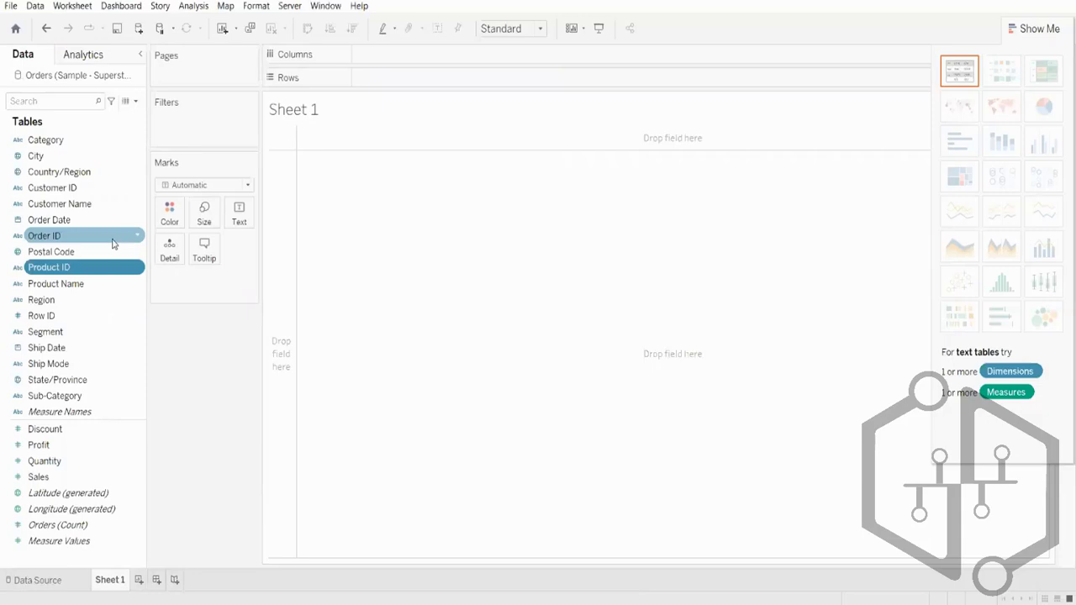
pyautogui.click(54, 579)
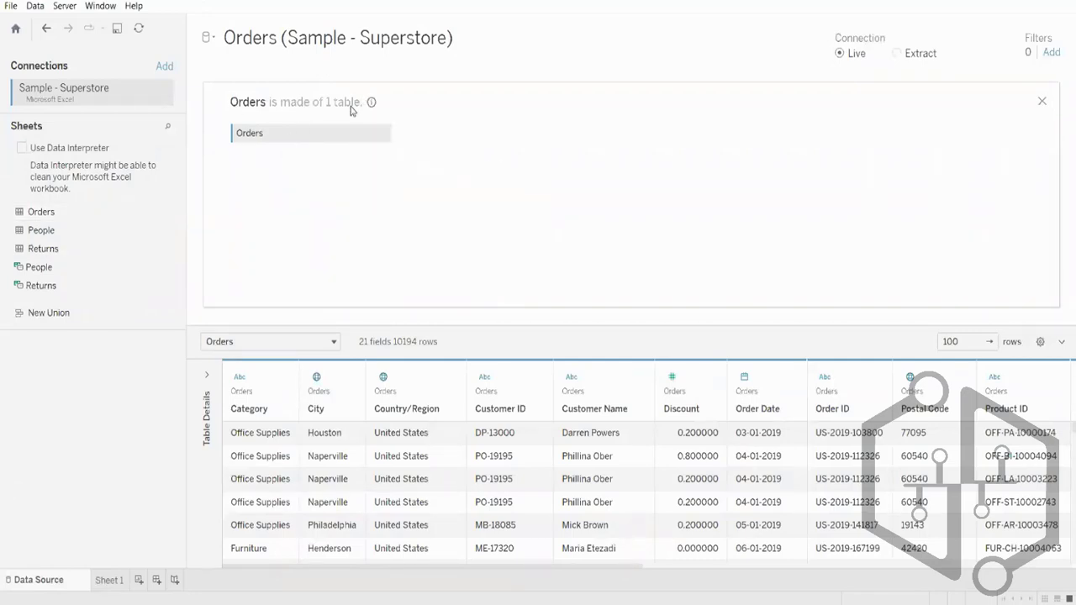
pyautogui.moveTo(373, 107)
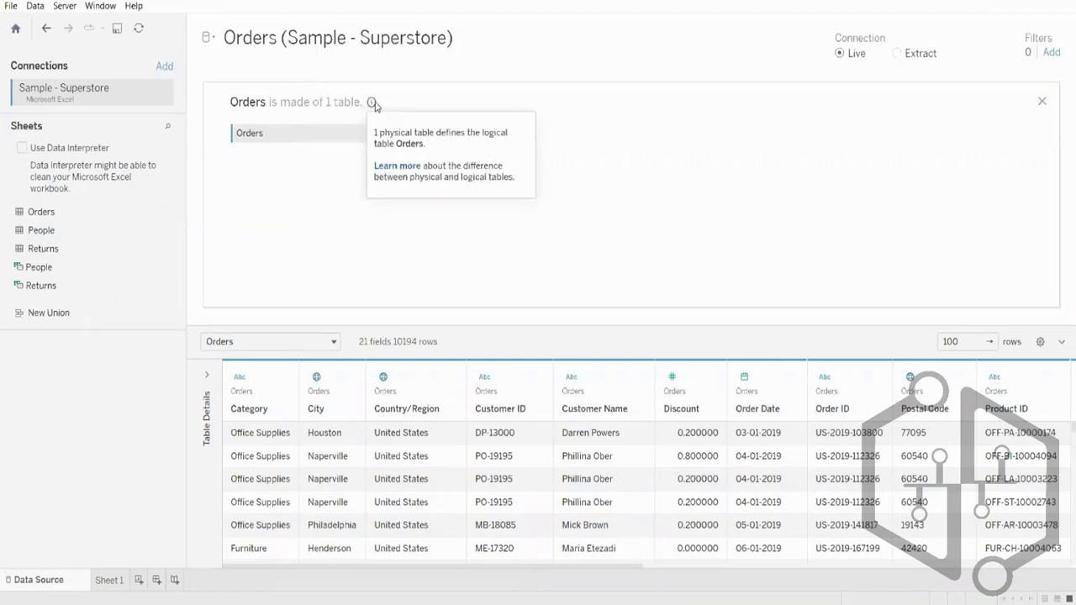
pyautogui.rightClick(255, 131)
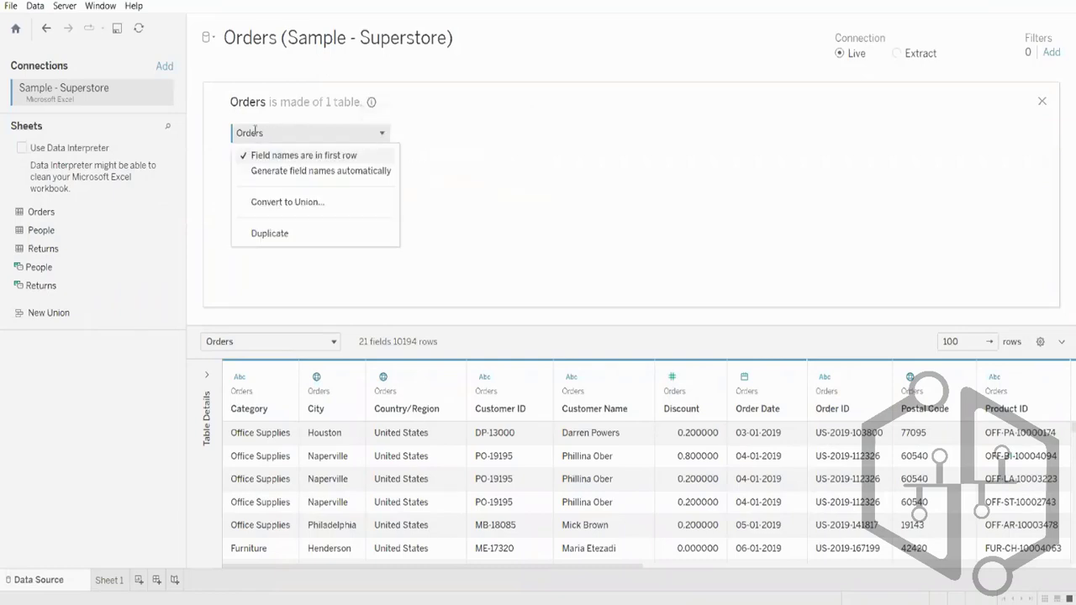
pyautogui.click(493, 168)
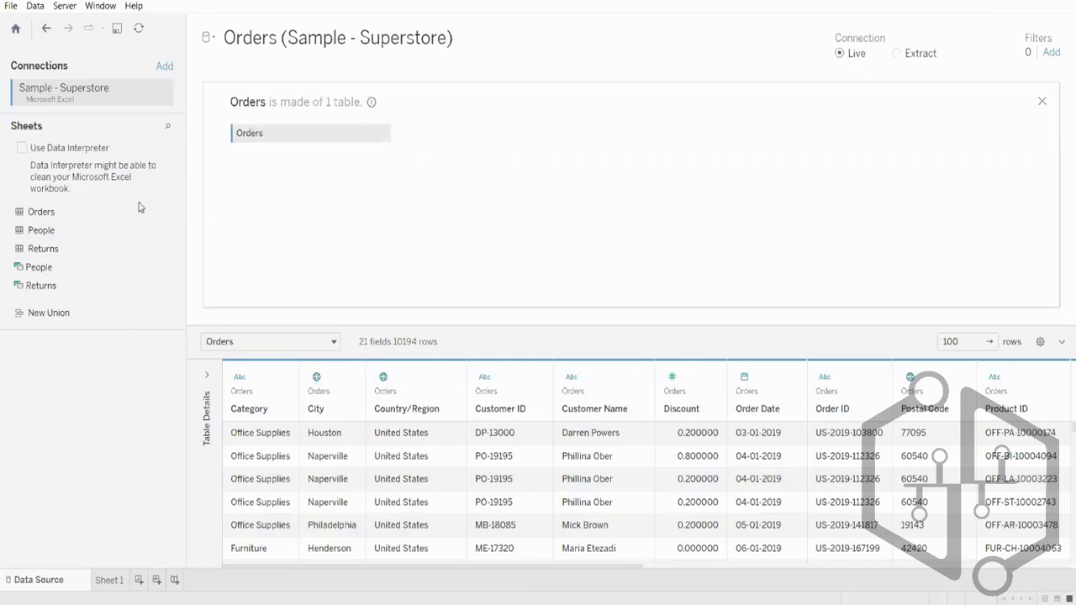
# - View the full data of the Orders sheet in a widened window, browse its rows, and close it
pyautogui.moveTo(99, 211)
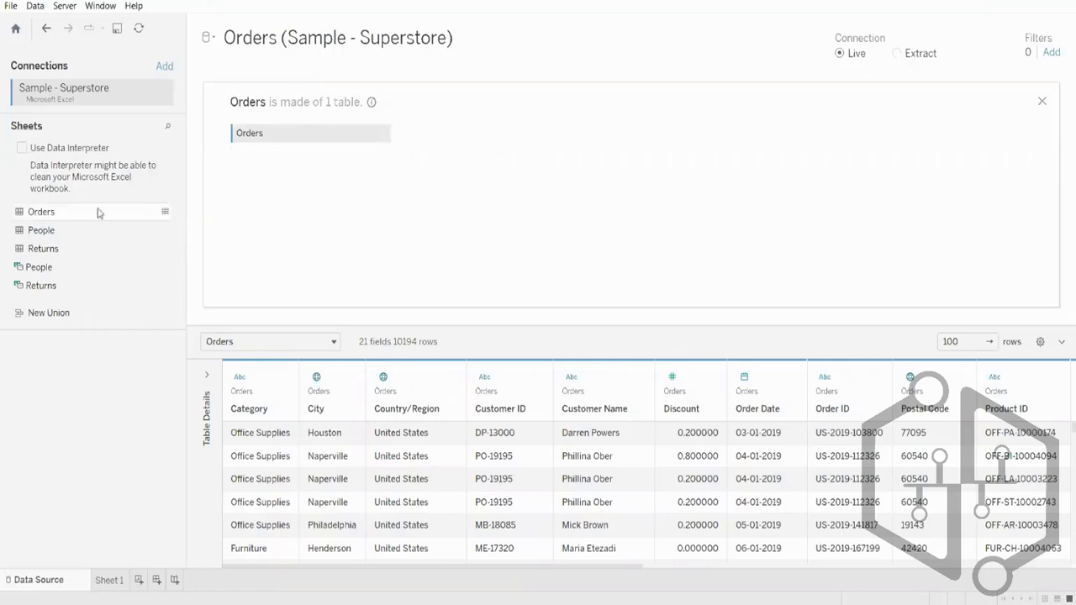
pyautogui.click(166, 211)
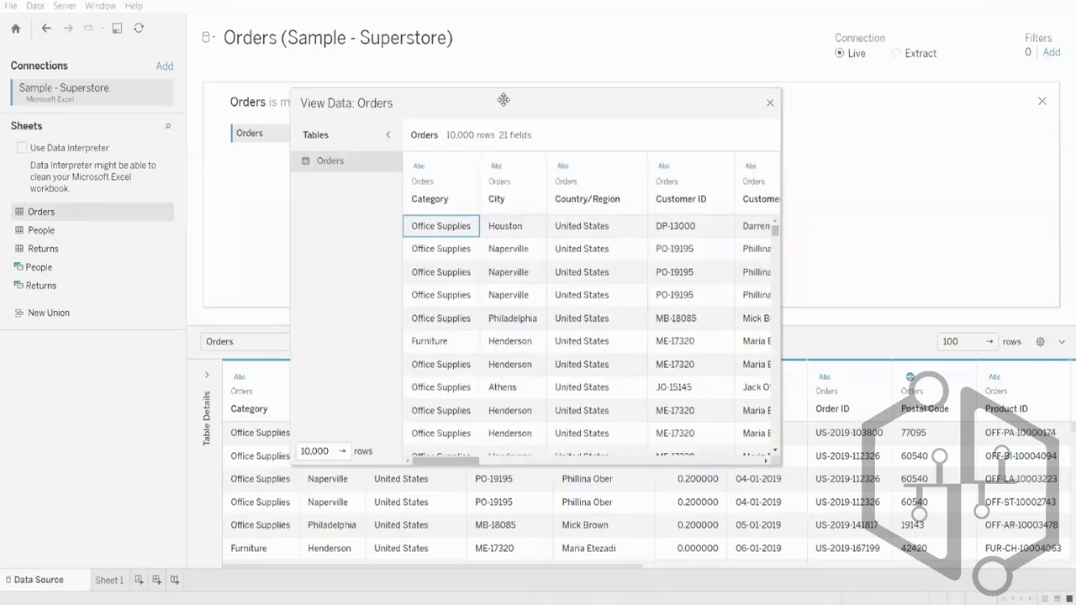
pyautogui.moveTo(504, 100); pyautogui.dragTo(378, 58)
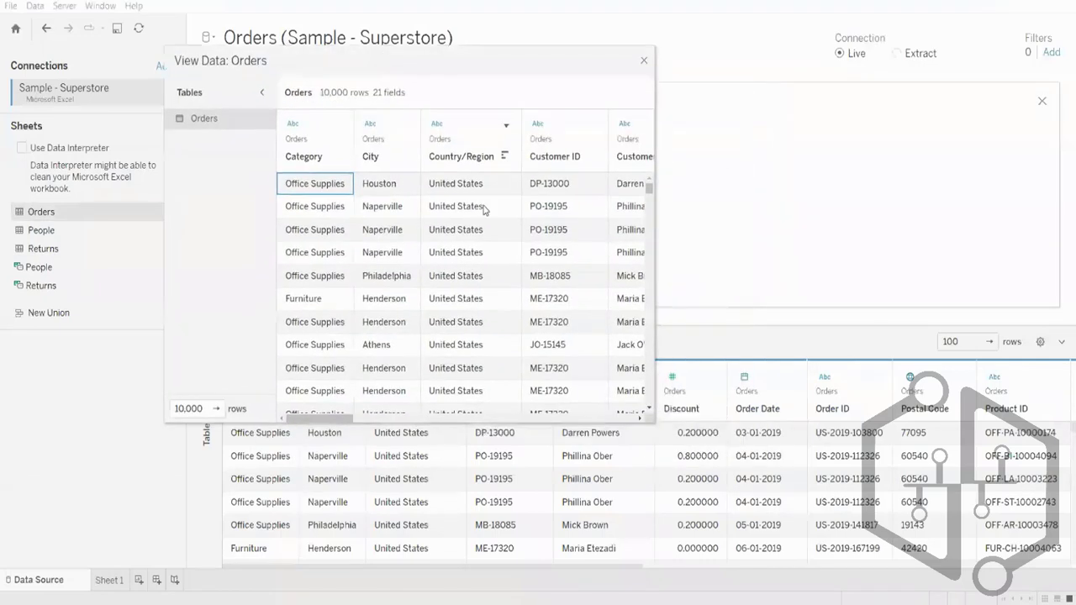
pyautogui.moveTo(652, 422); pyautogui.dragTo(967, 422)
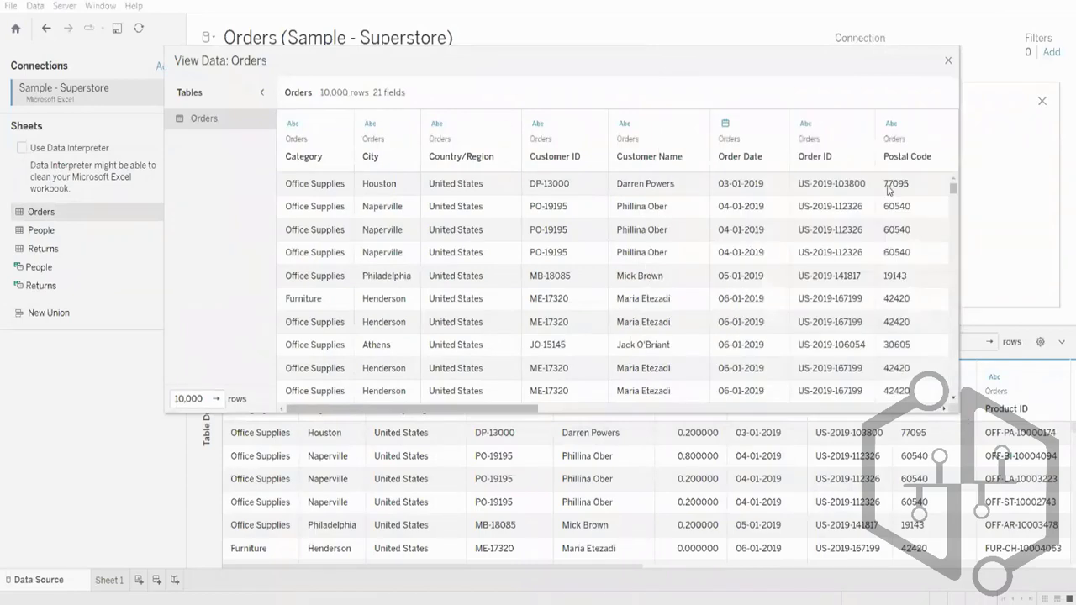
pyautogui.scroll(-1, 857, 245)
pyautogui.scroll(-10, 855, 246)
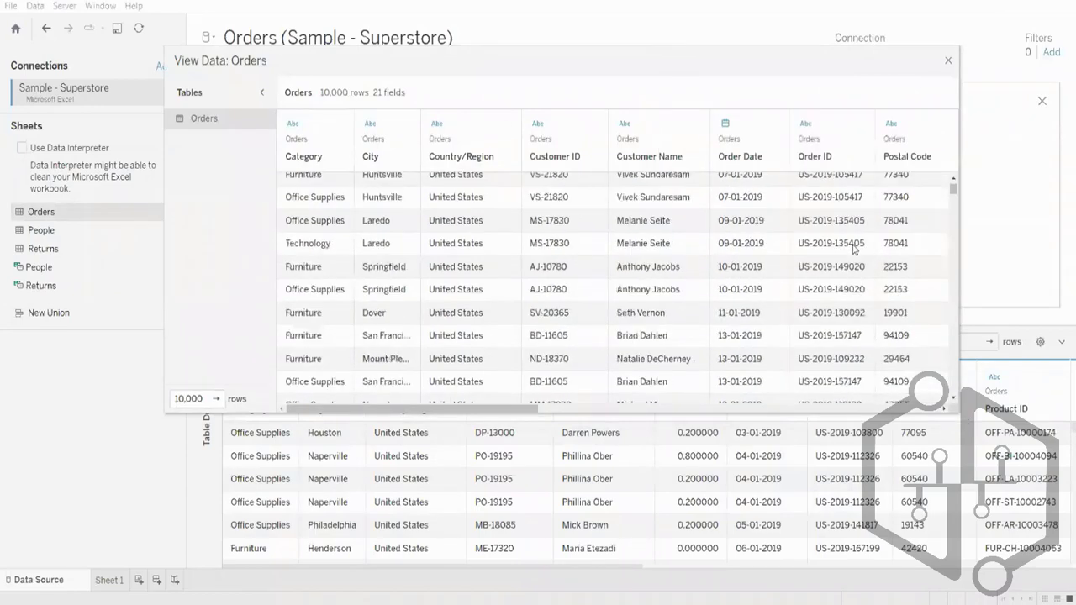
pyautogui.scroll(-8, 855, 247)
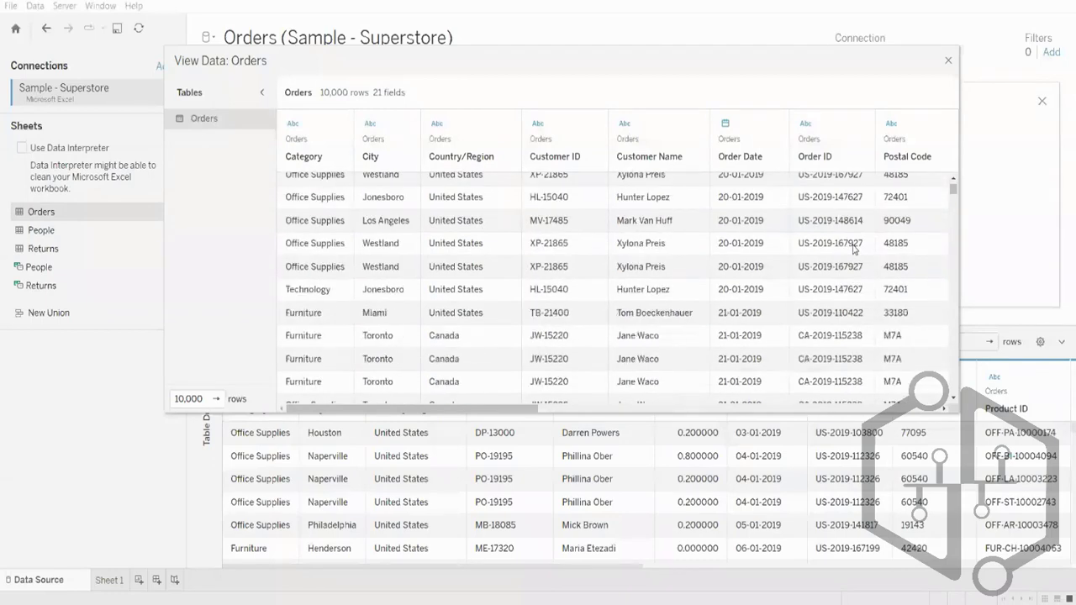
pyautogui.scroll(10, 854, 247)
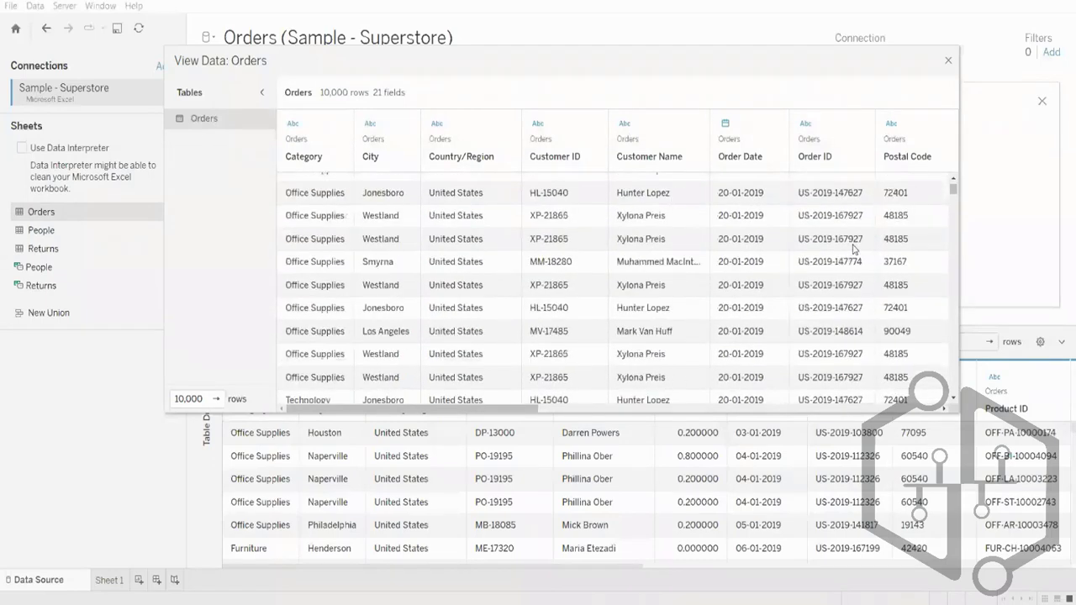
pyautogui.click(948, 61)
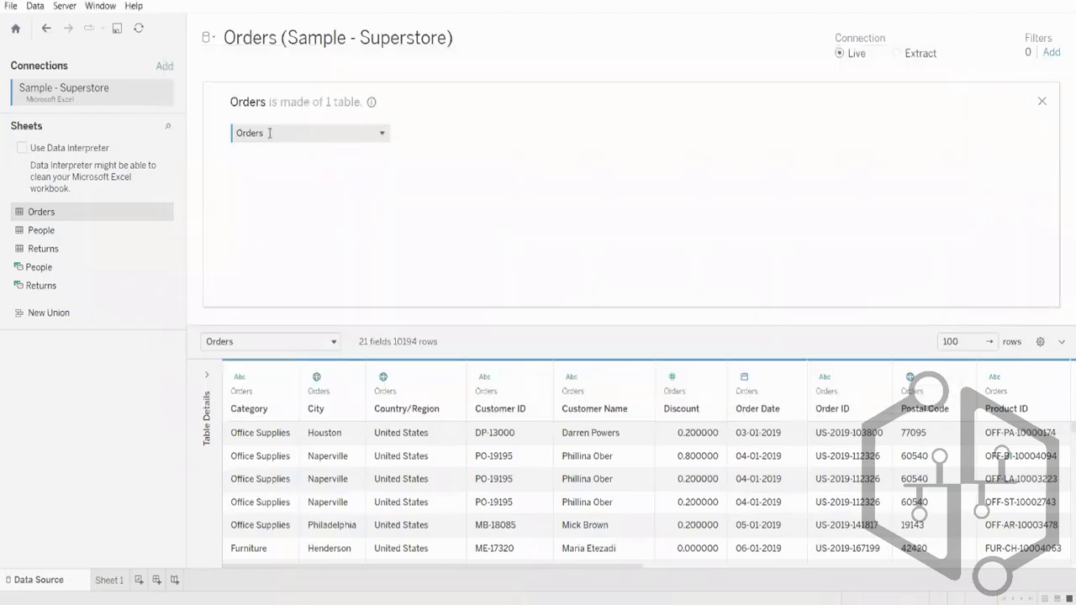
# - Switch to the Book2 workbook and remove the Orders table from its data source canvas
pyautogui.rightClick(241, 132)
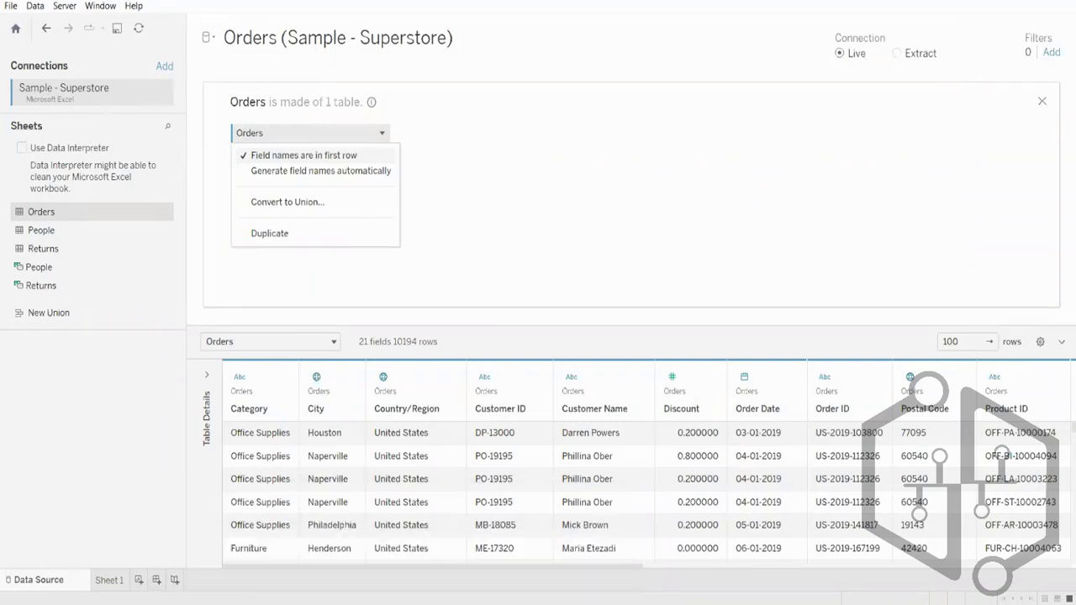
pyautogui.click(400, 552)
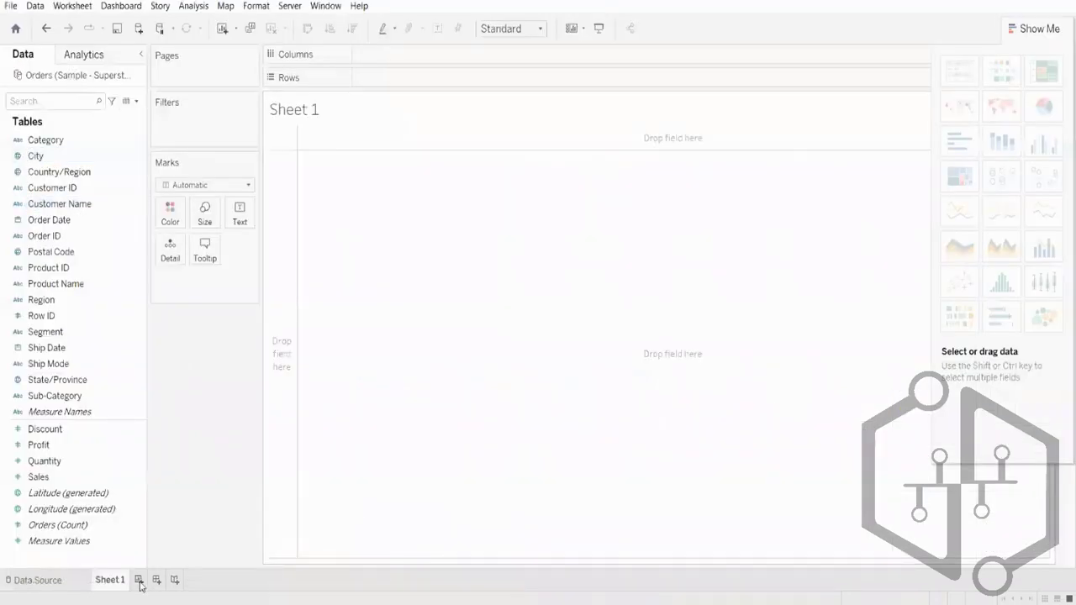
pyautogui.click(37, 580)
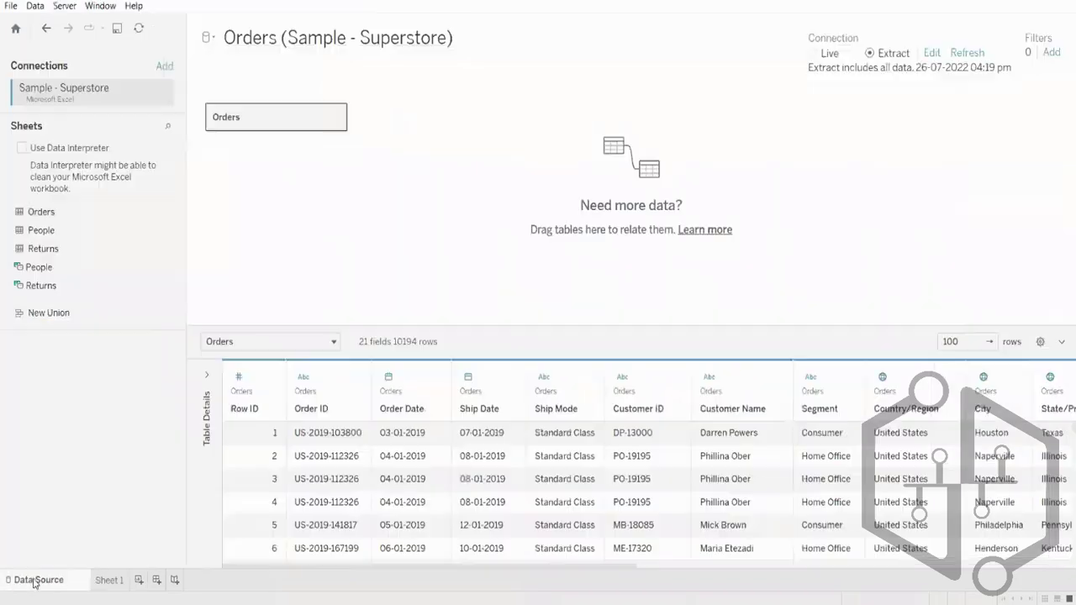
pyautogui.click(336, 118)
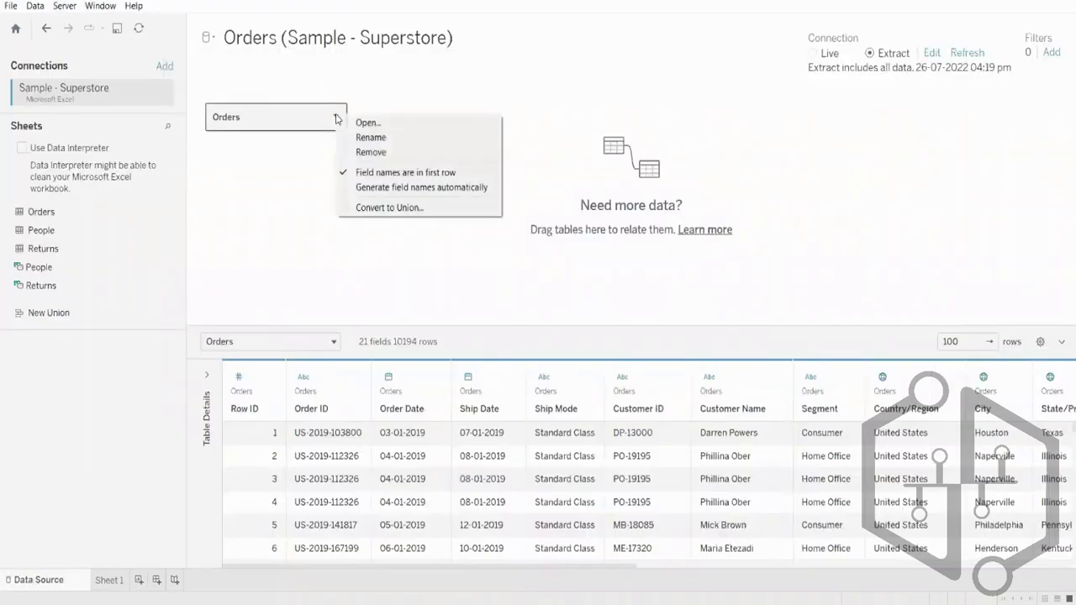
pyautogui.click(347, 152)
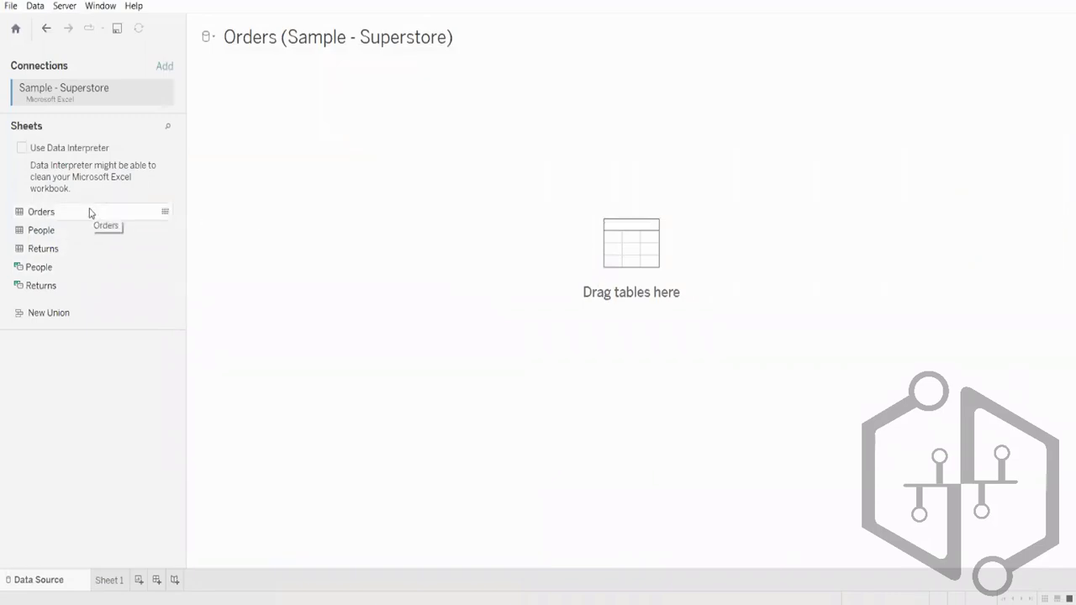
# - View the full data of the Orders sheet in a widened window, browse its rows and columns, and close it
pyautogui.click(164, 213)
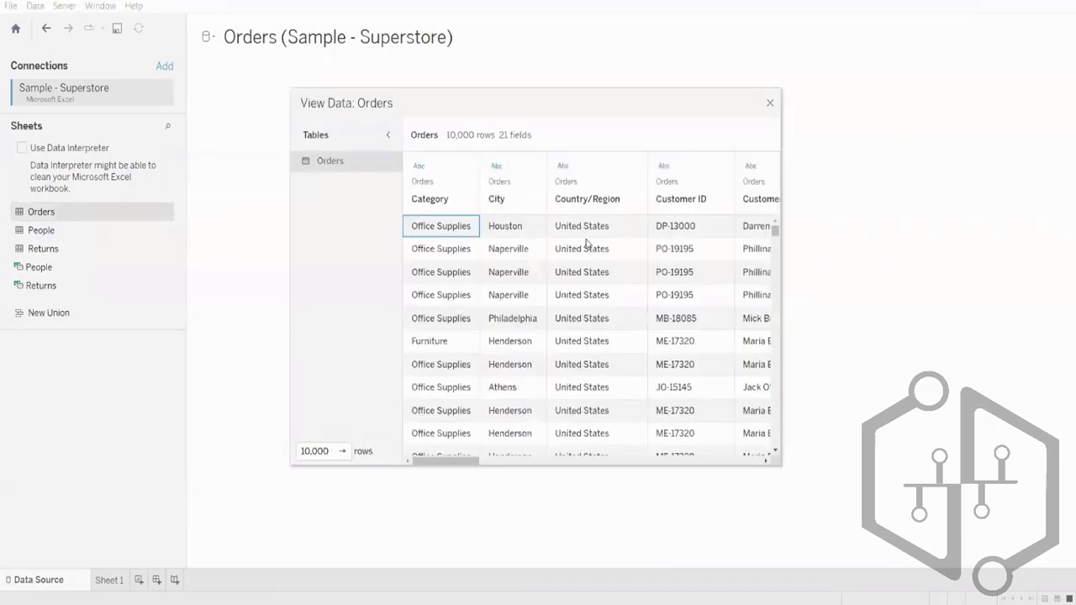
pyautogui.click(779, 462)
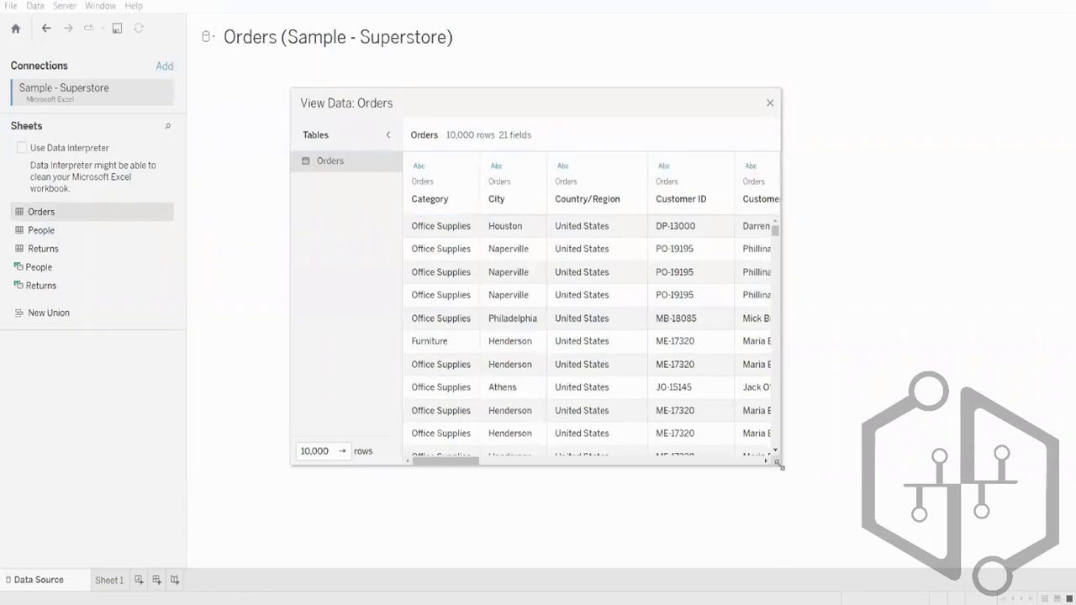
pyautogui.moveTo(779, 464); pyautogui.dragTo(1058, 469)
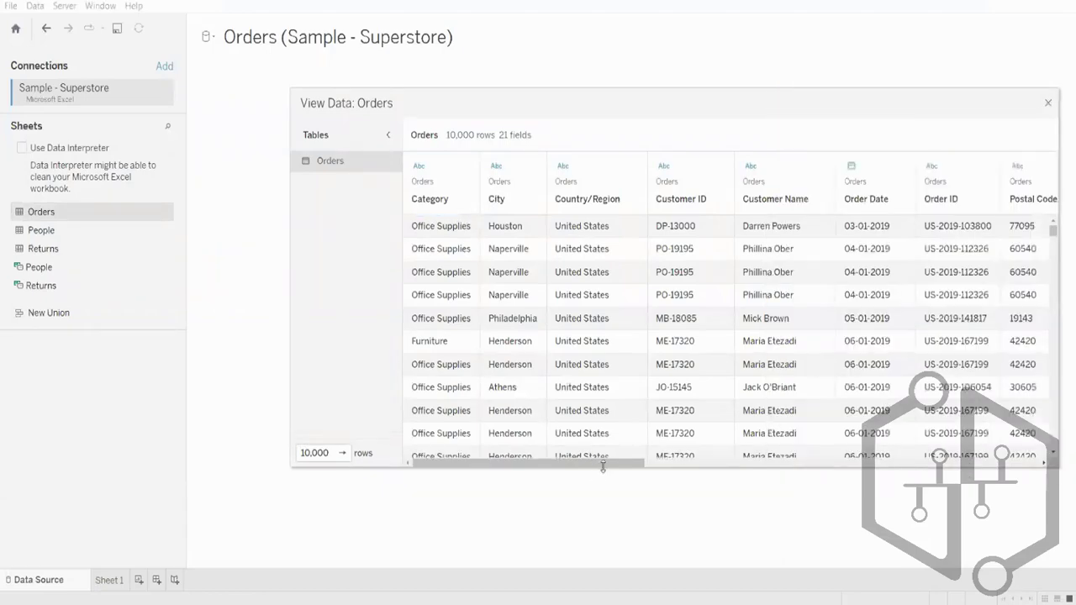
pyautogui.moveTo(603, 466); pyautogui.dragTo(557, 460)
pyautogui.scroll(-10, 628, 288)
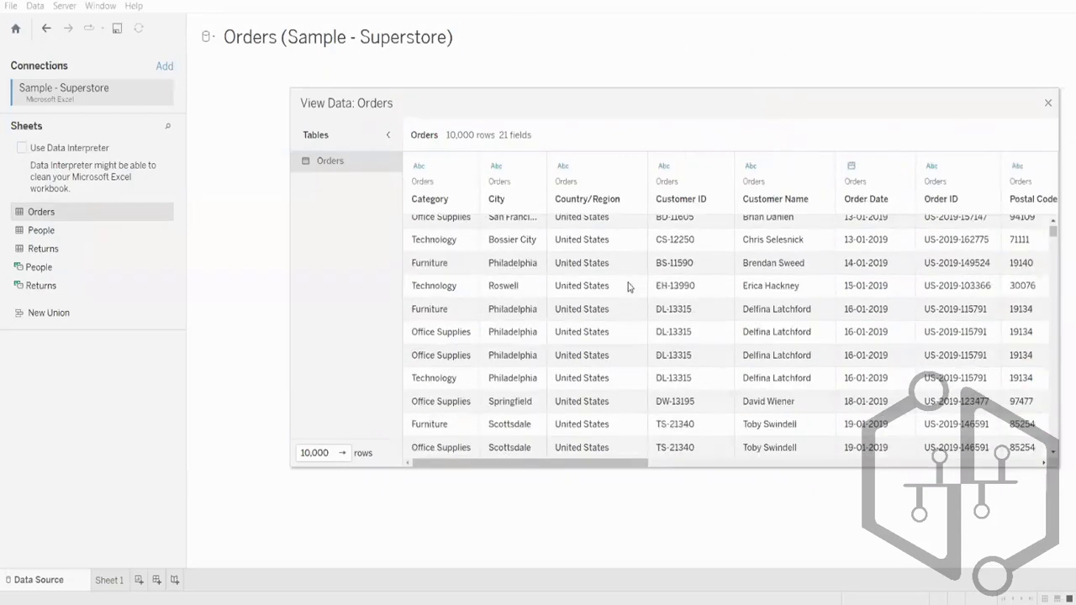
pyautogui.moveTo(559, 462); pyautogui.dragTo(668, 470)
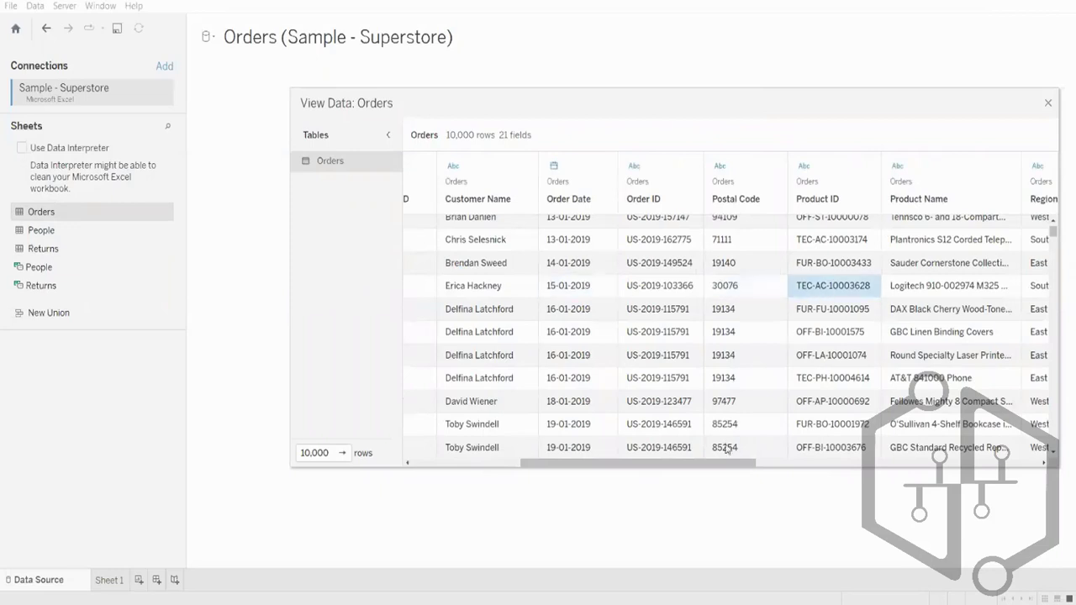
pyautogui.moveTo(704, 470); pyautogui.dragTo(891, 470)
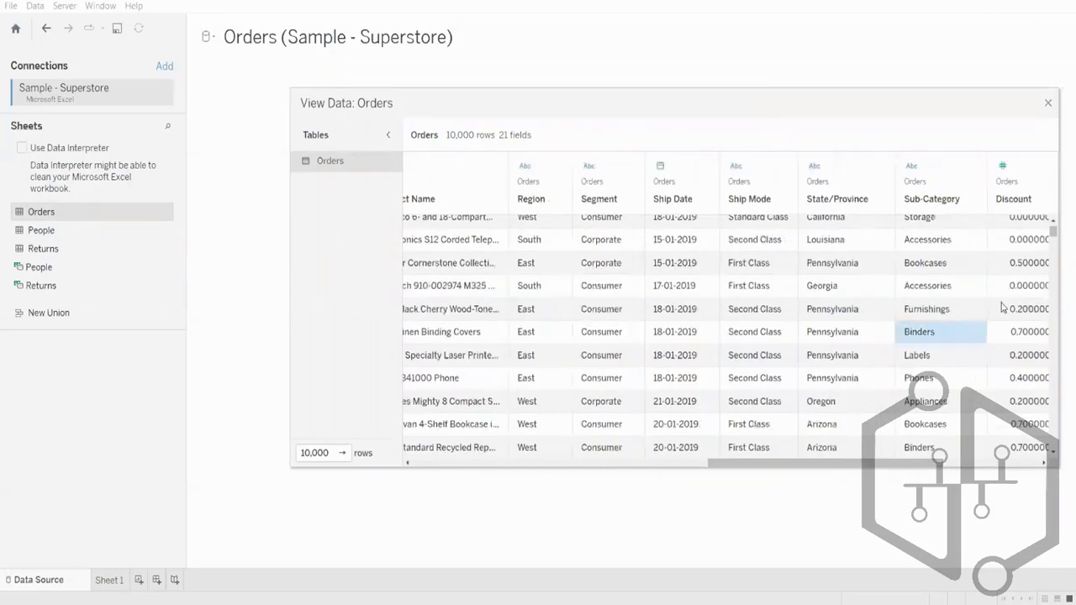
pyautogui.moveTo(870, 461); pyautogui.dragTo(1019, 458)
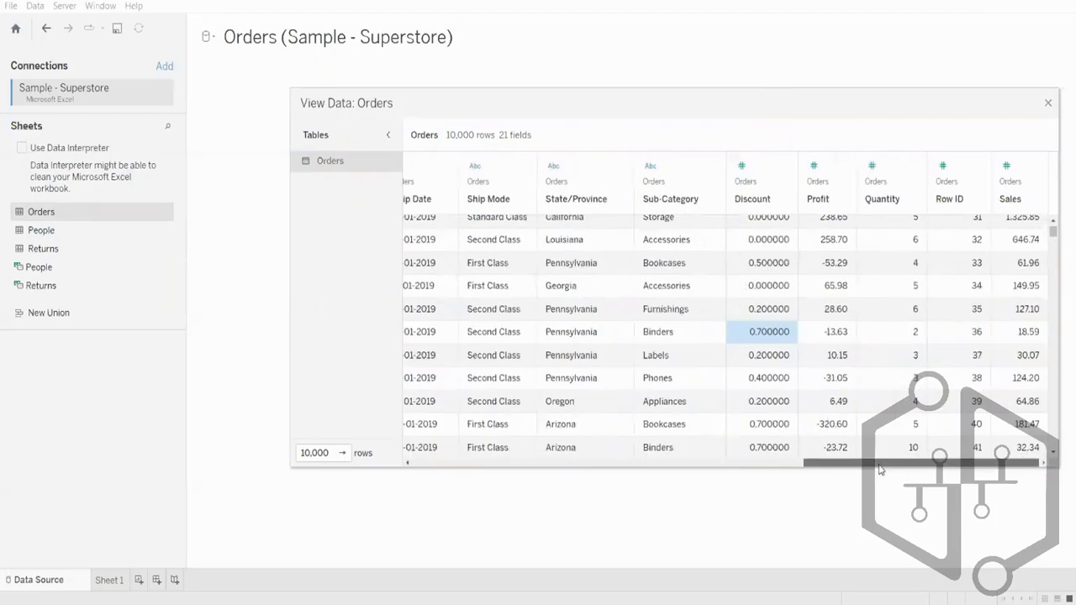
pyautogui.moveTo(878, 469); pyautogui.dragTo(487, 461)
pyautogui.click(1047, 103)
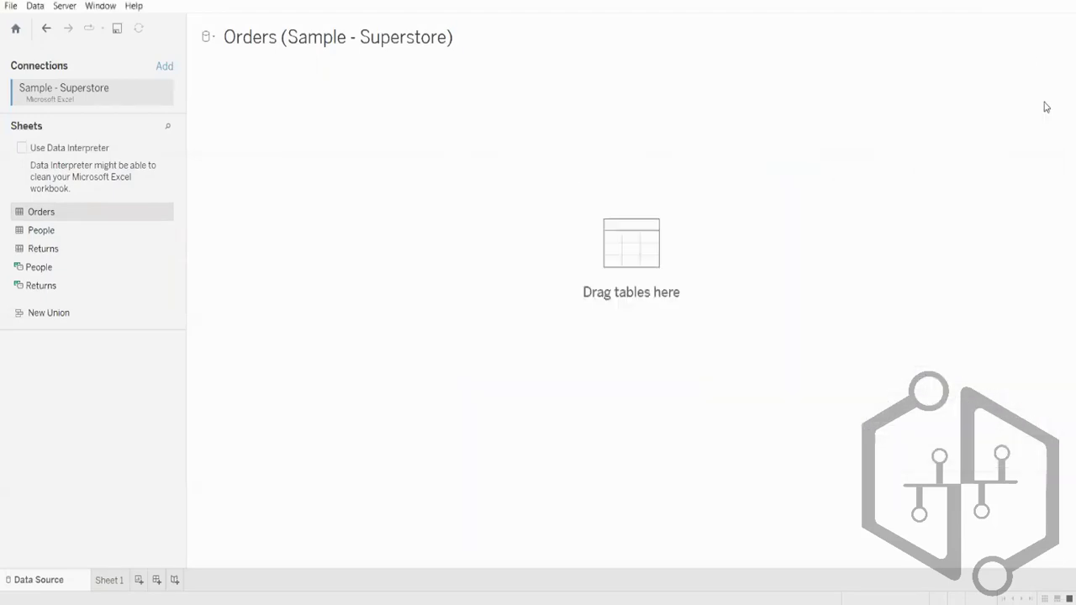
# - Add the Orders sheet to the canvas, collapse its table details, open its physical table, and set the connection to Live
pyautogui.moveTo(75, 214); pyautogui.dragTo(822, 119)
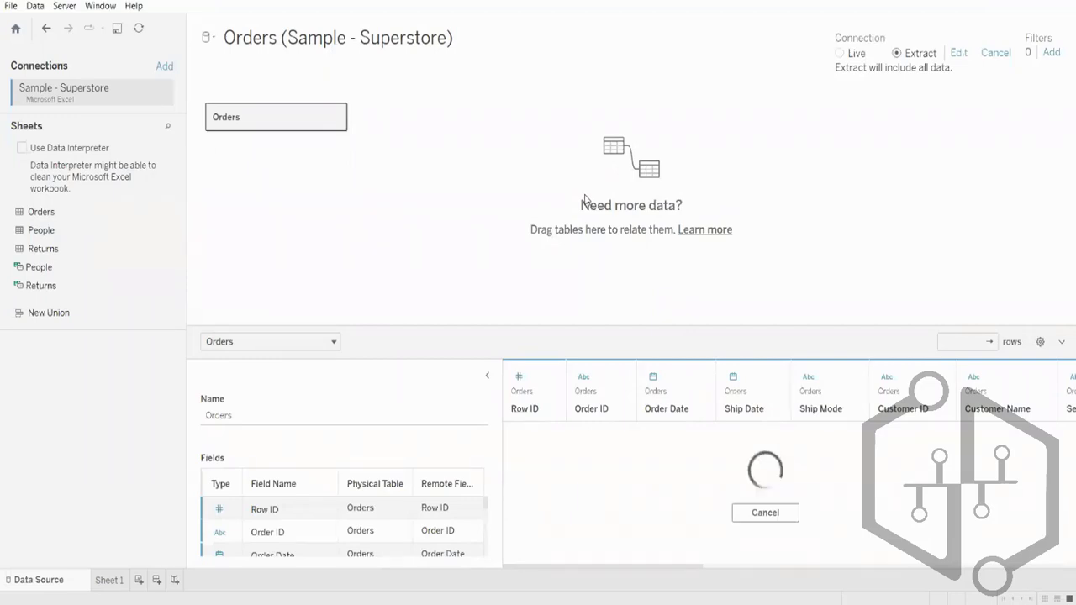
pyautogui.click(486, 375)
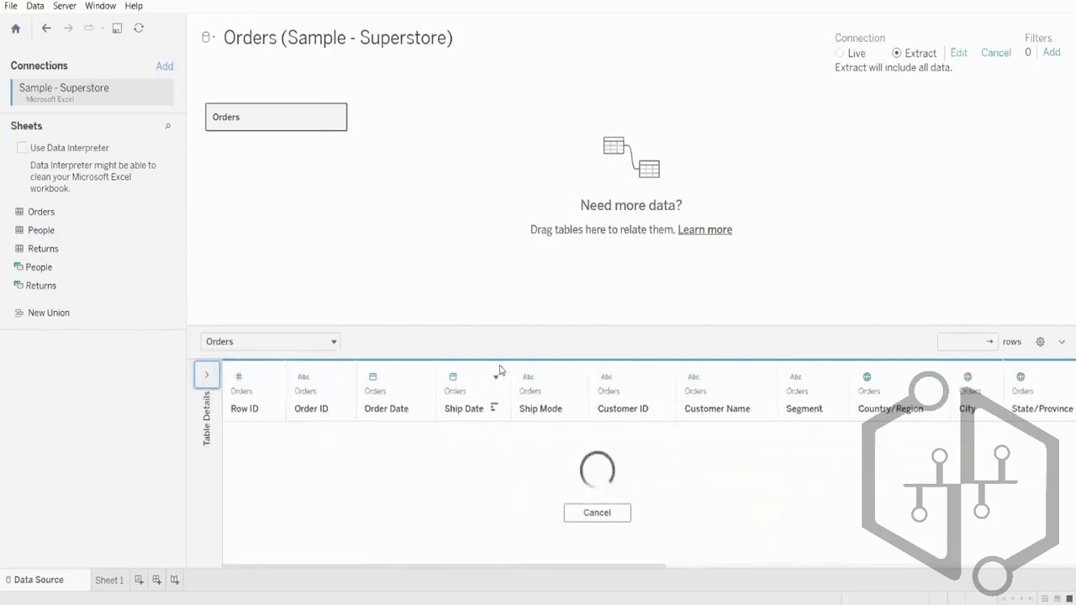
pyautogui.doubleClick(261, 121)
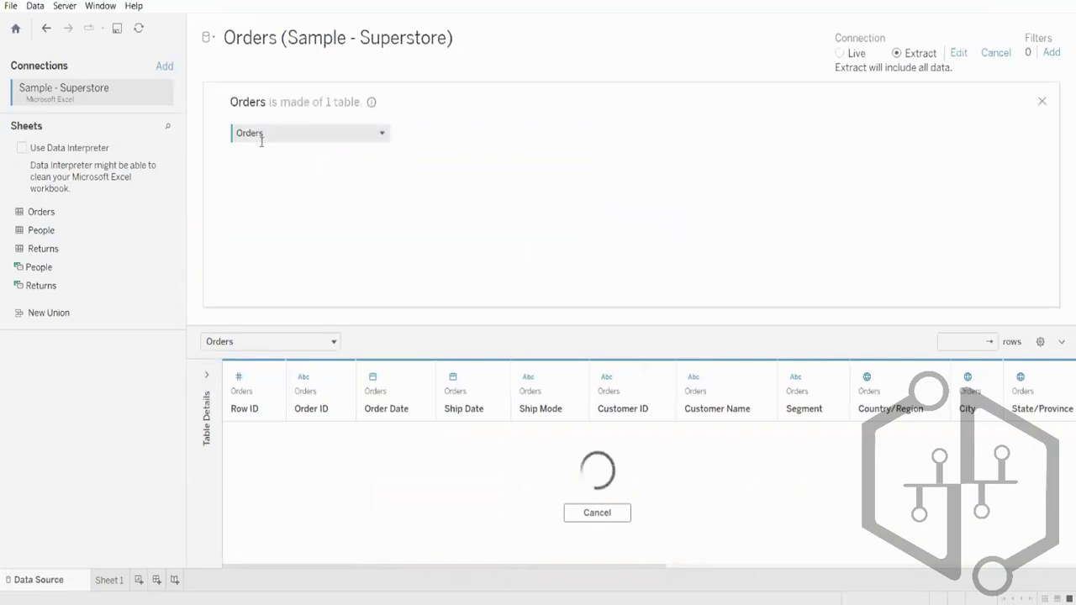
pyautogui.click(839, 54)
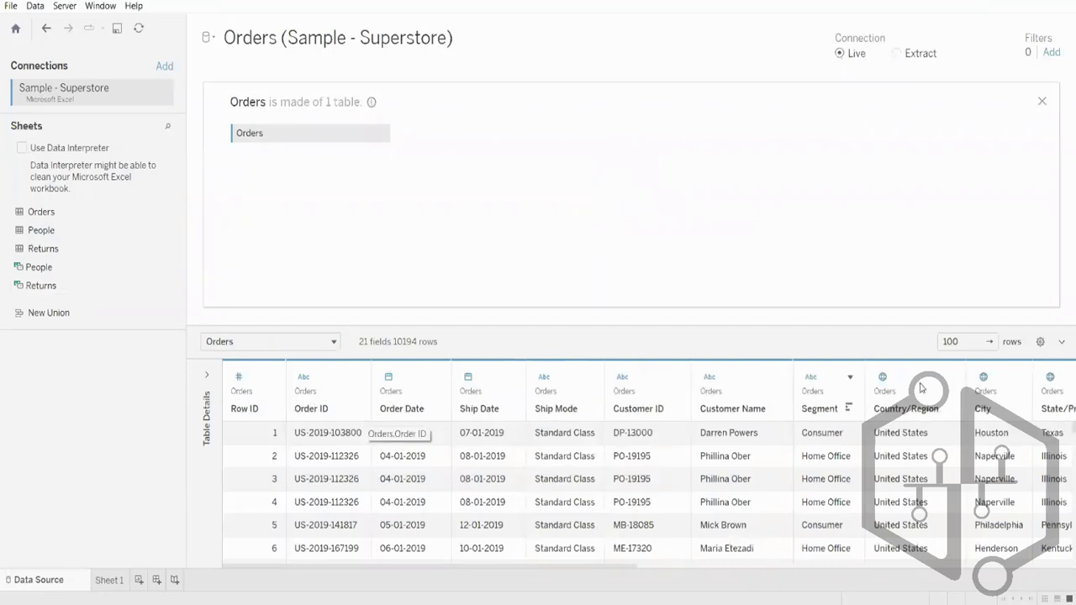
# - Limit the Orders data preview to 10 rows and scroll through them
pyautogui.click(963, 341)
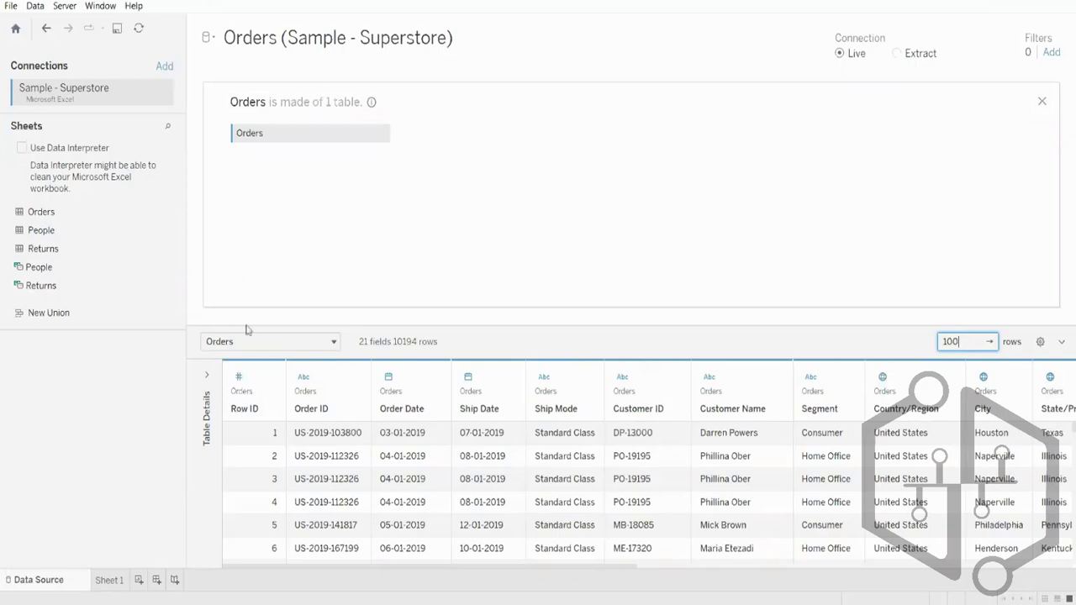
pyautogui.scroll(-5, 790, 479)
pyautogui.scroll(-2, 789, 480)
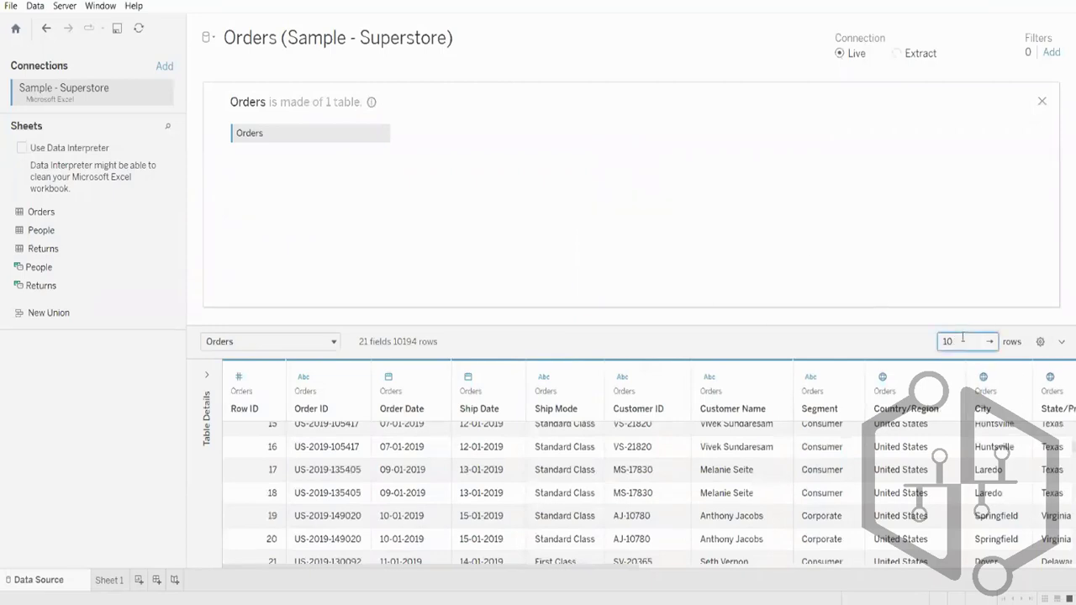
pyautogui.press('Return')
pyautogui.scroll(-2, 481, 527)
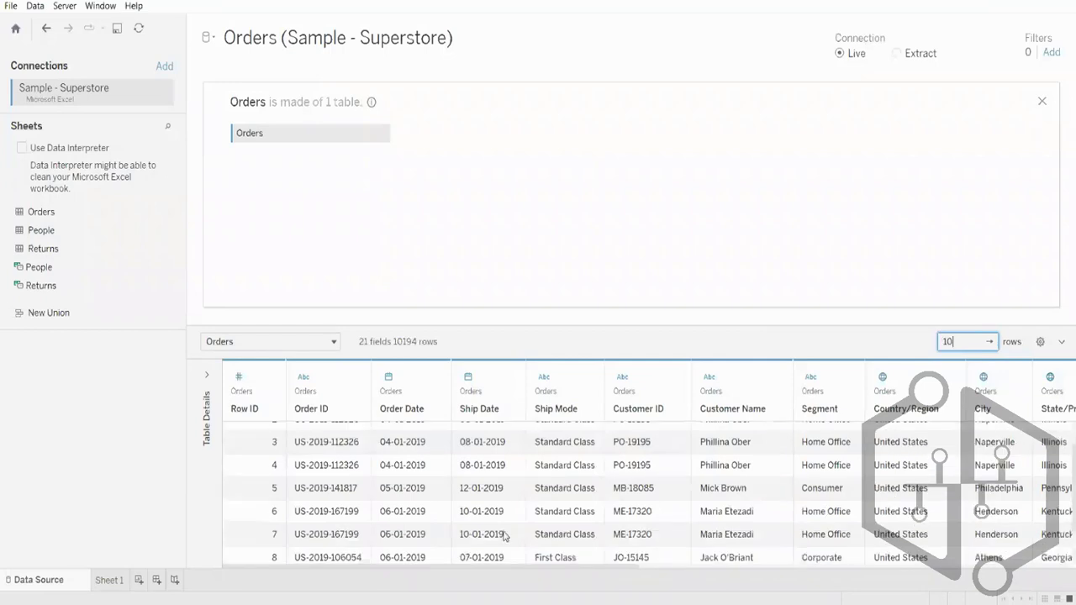
pyautogui.scroll(2, 481, 525)
pyautogui.scroll(-2, 481, 525)
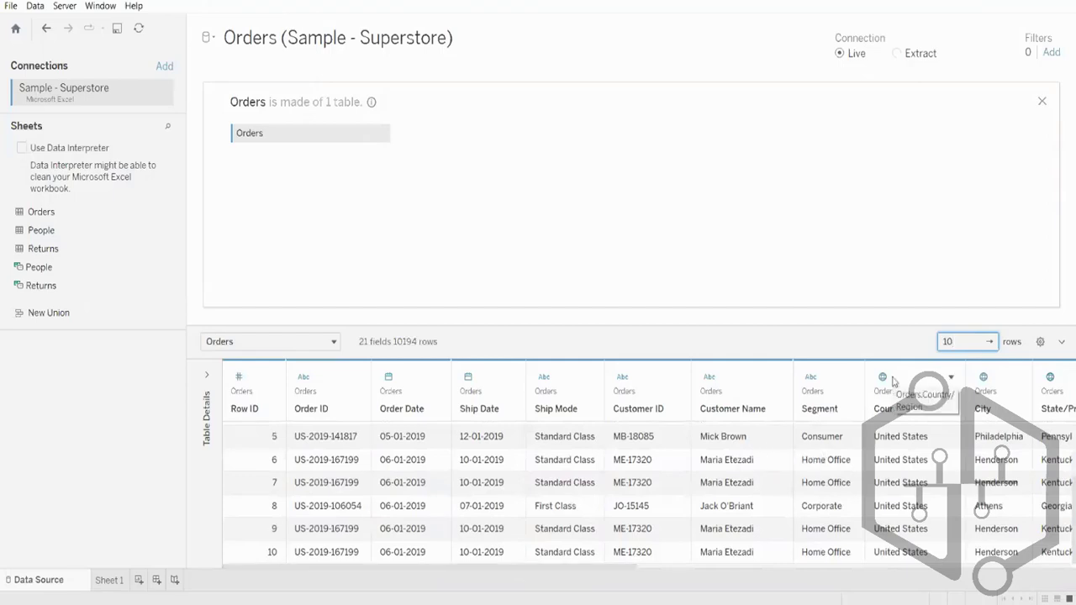
# - Set the Orders data preview to 10000 rows
pyautogui.press('BackSpace')
pyautogui.press('BackSpace')
pyautogui.write('60000')
pyautogui.press('Return')
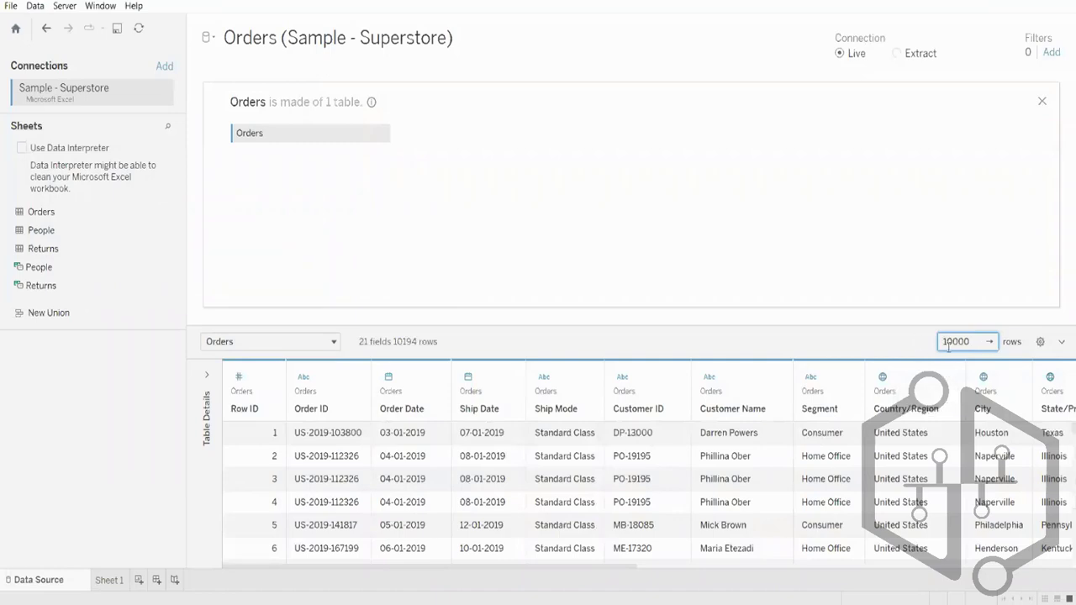
pyautogui.moveTo(967, 341); pyautogui.dragTo(928, 350)
pyautogui.click(891, 284)
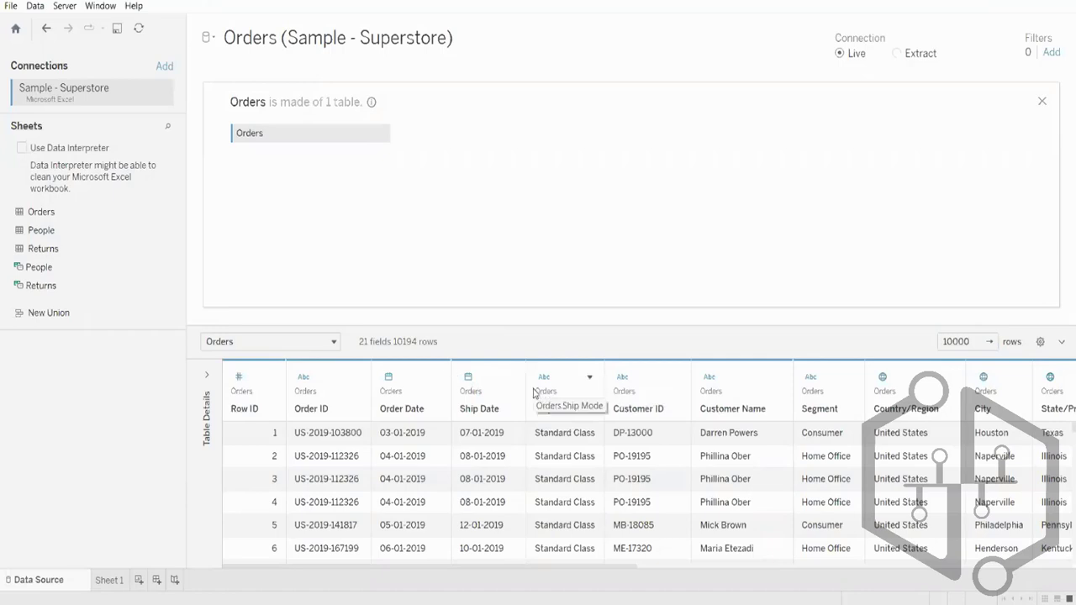
# - Hide the Ship Mode and Customer ID fields in the Orders table
pyautogui.click(590, 380)
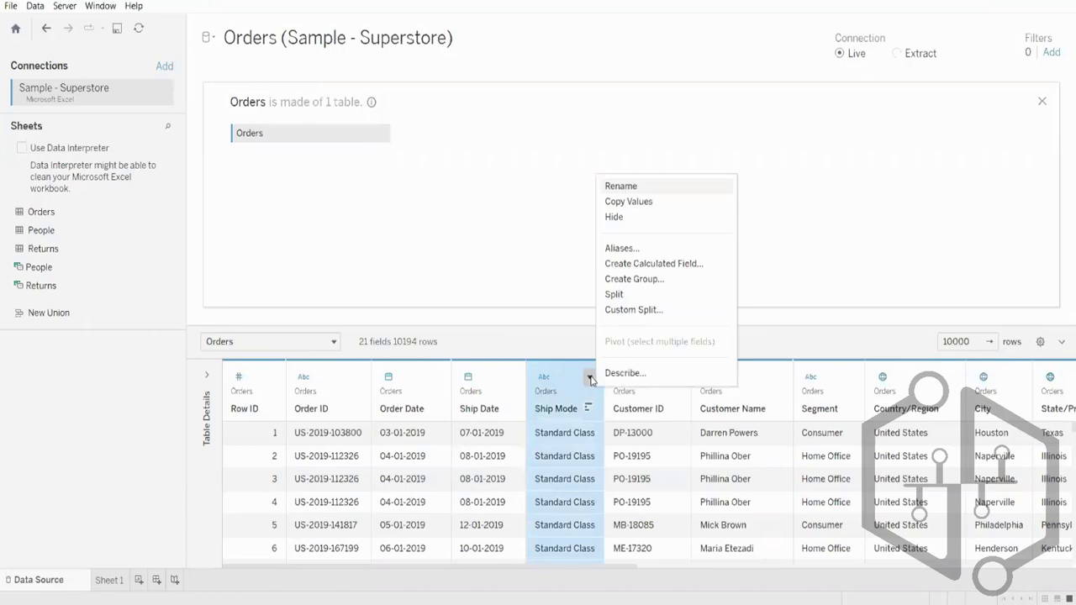
pyautogui.click(614, 217)
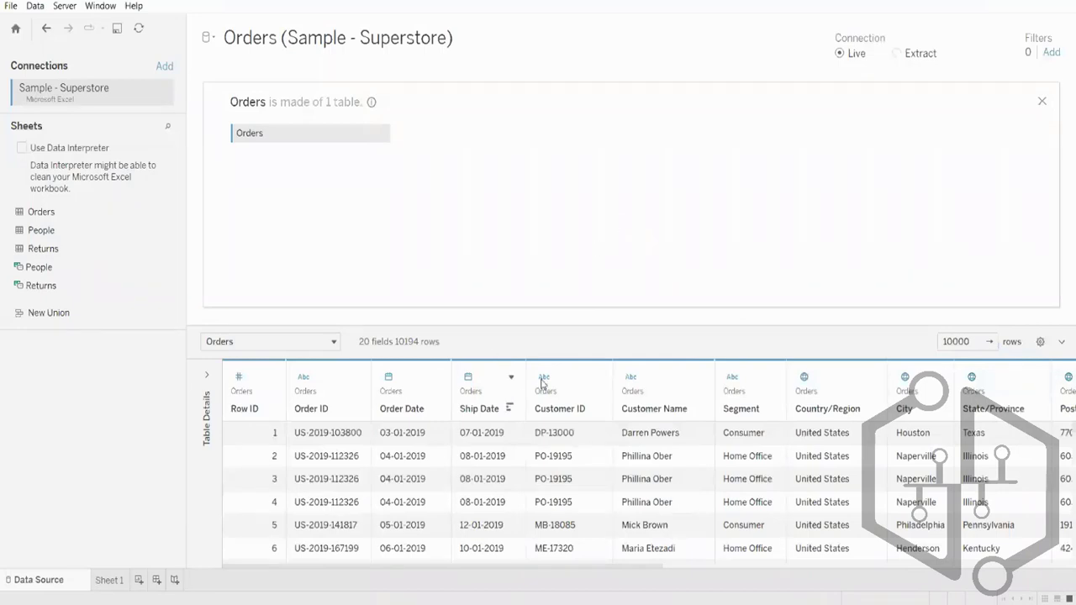
pyautogui.rightClick(587, 396)
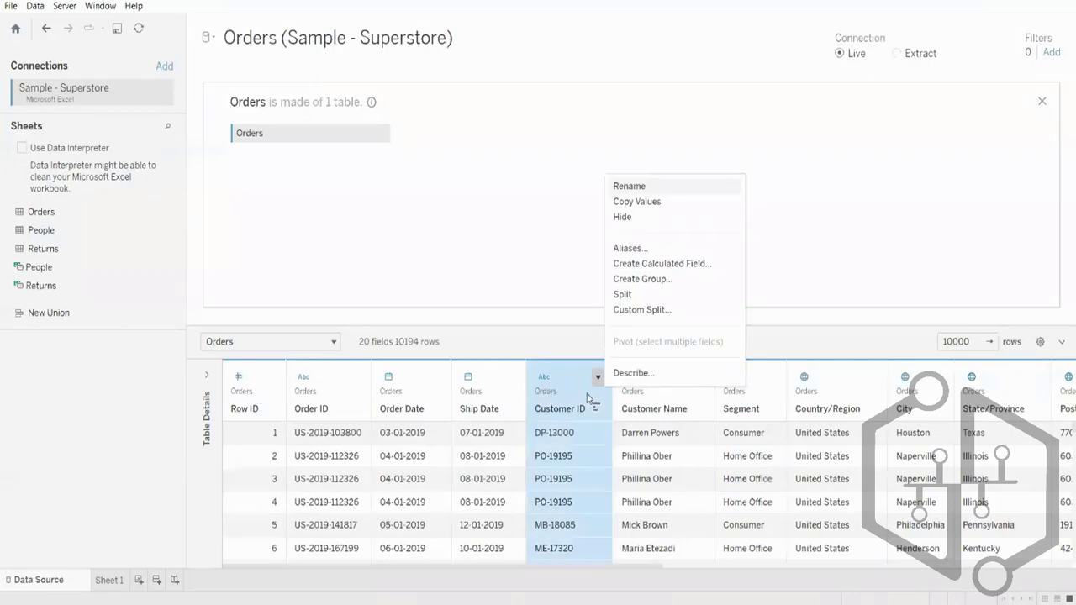
pyautogui.click(623, 218)
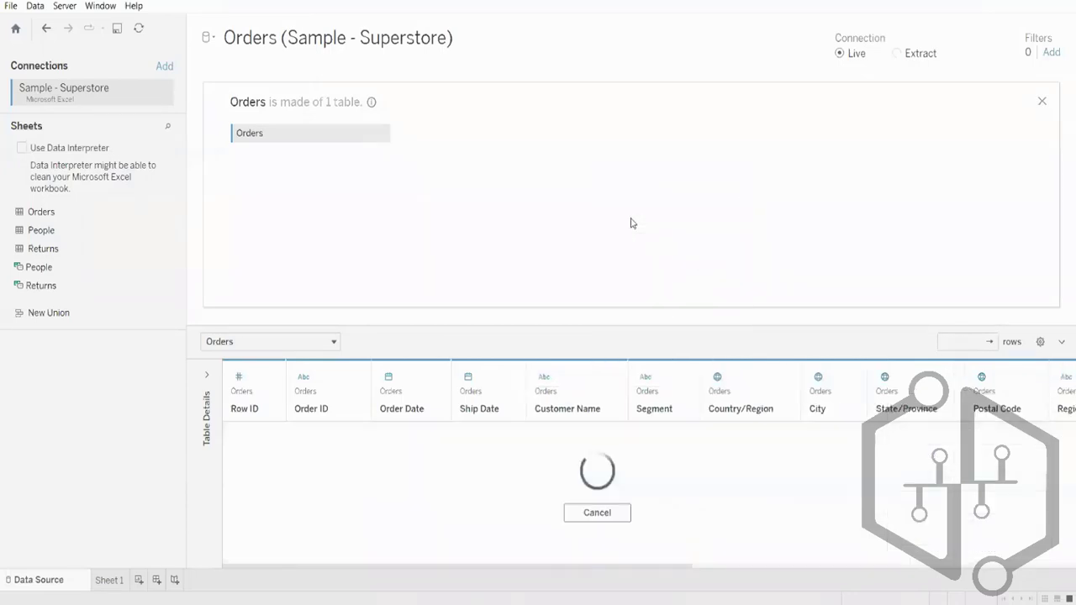
# - Check the Row ID field's options, collapse and restore the data preview, and show the hidden fields in the Orders preview
pyautogui.click(269, 380)
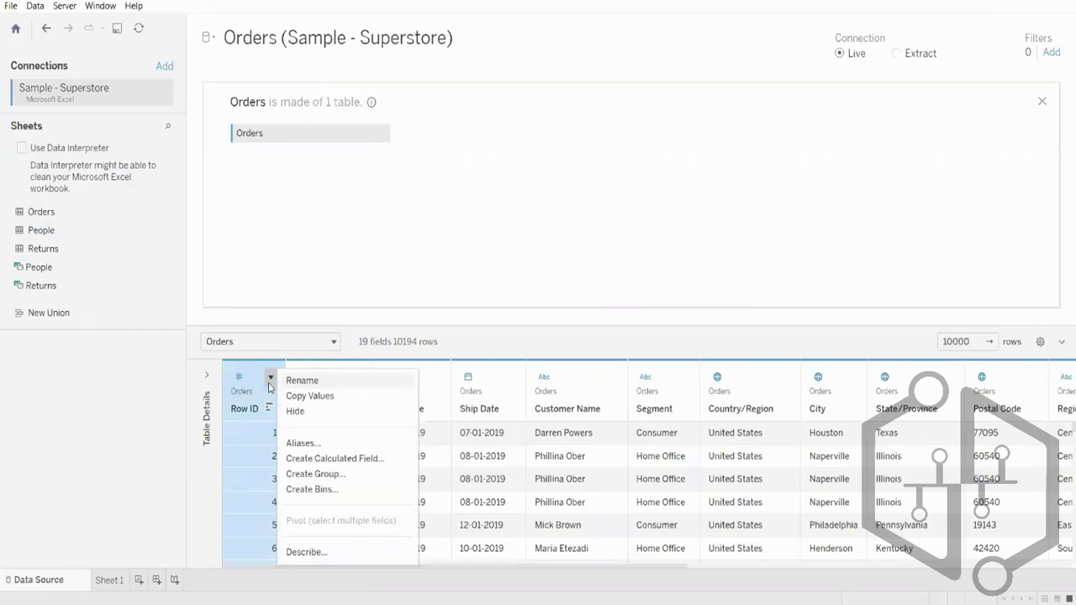
pyautogui.click(1060, 342)
pyautogui.click(1060, 342)
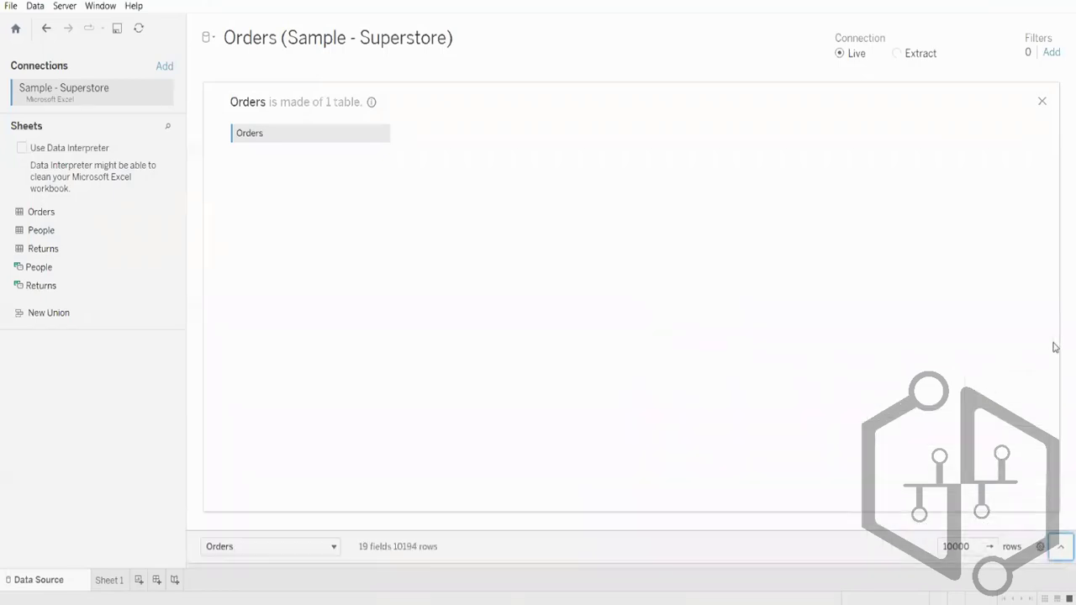
pyautogui.click(1061, 546)
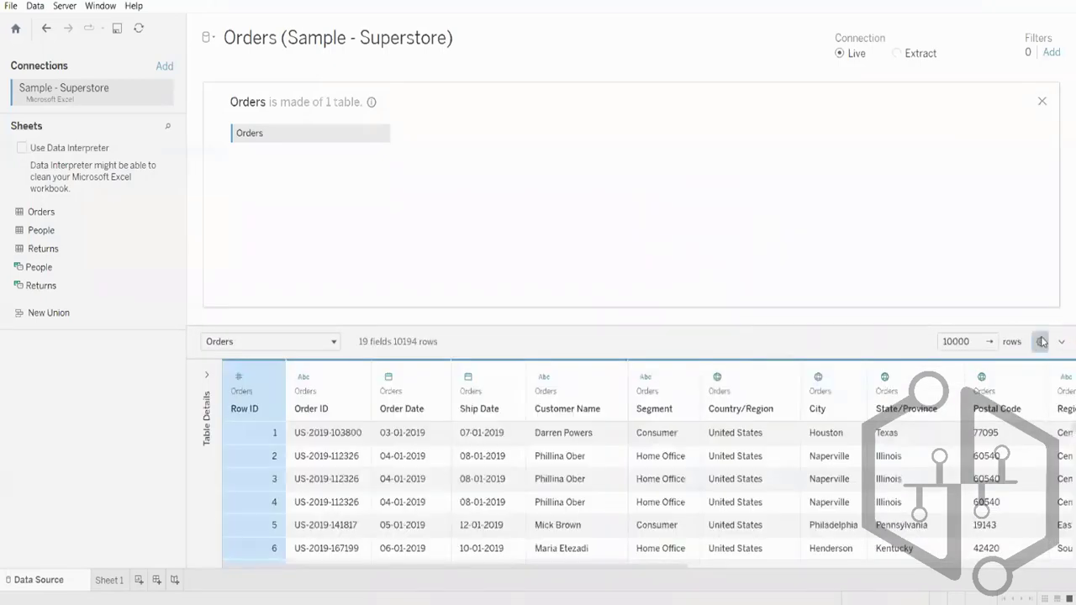
pyautogui.click(1041, 341)
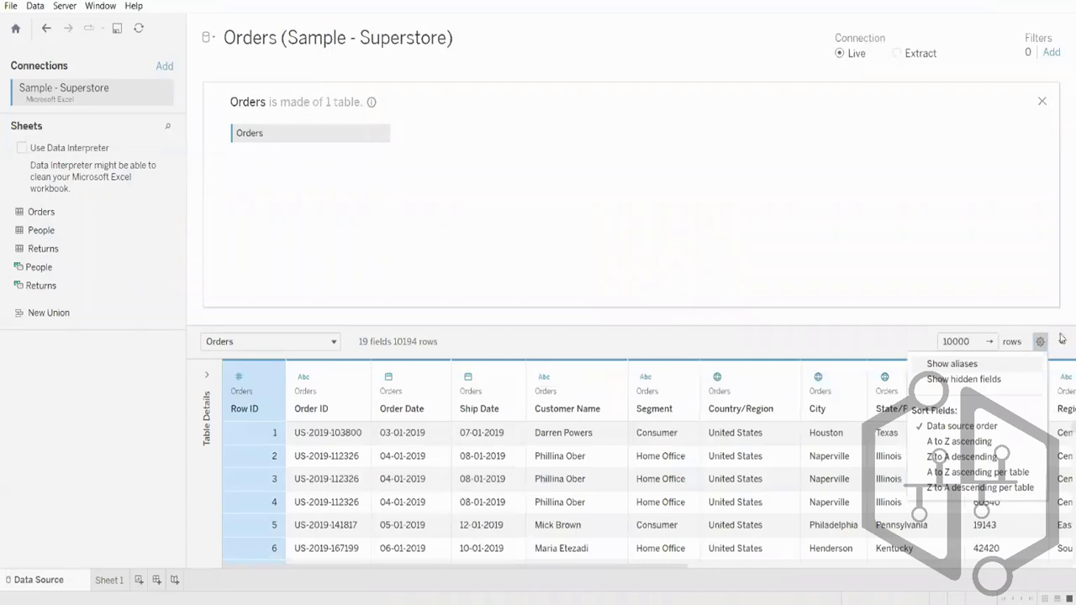
pyautogui.click(963, 379)
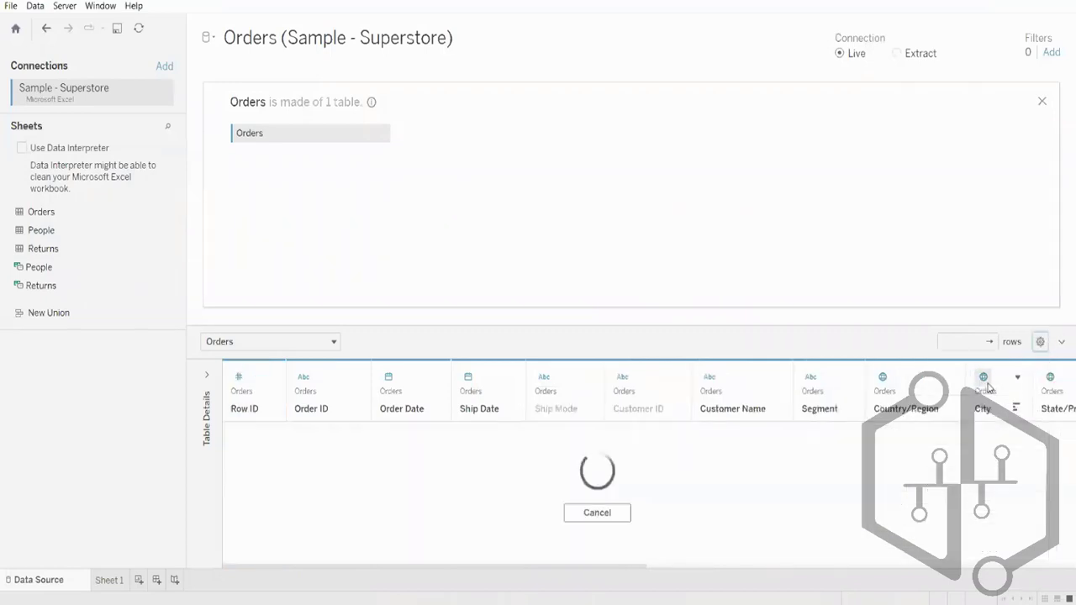
pyautogui.click(1041, 341)
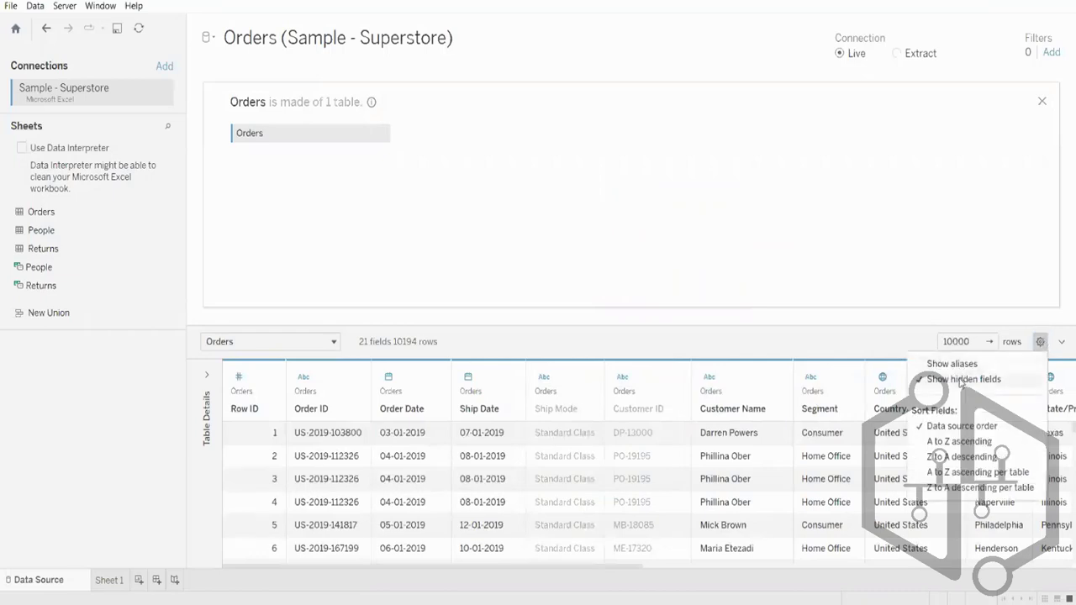
pyautogui.click(737, 281)
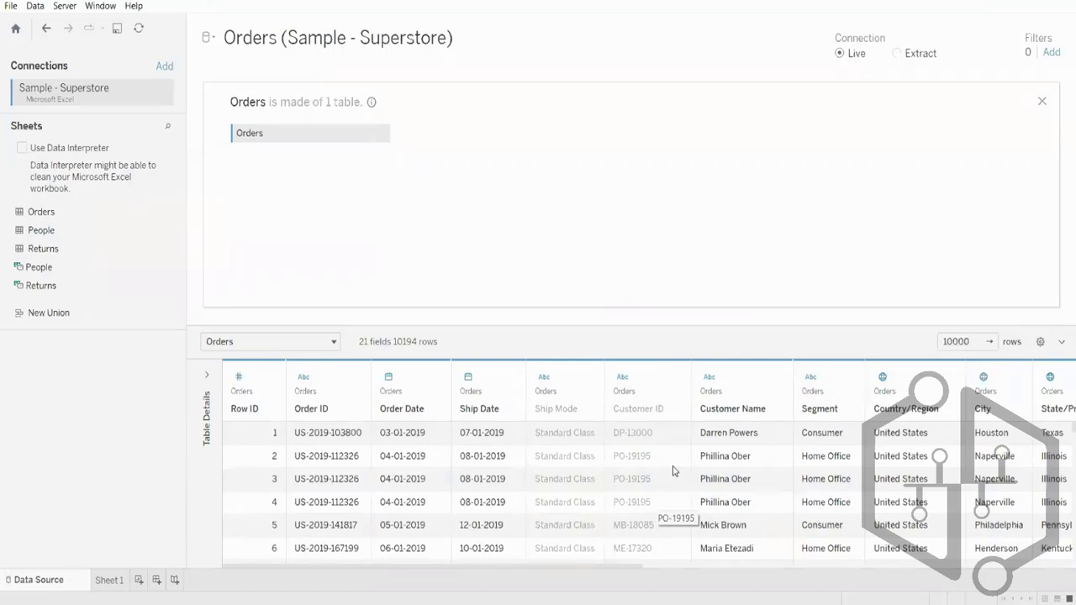
# - Unhide the Ship Mode and Customer ID fields in the Orders table
pyautogui.click(590, 381)
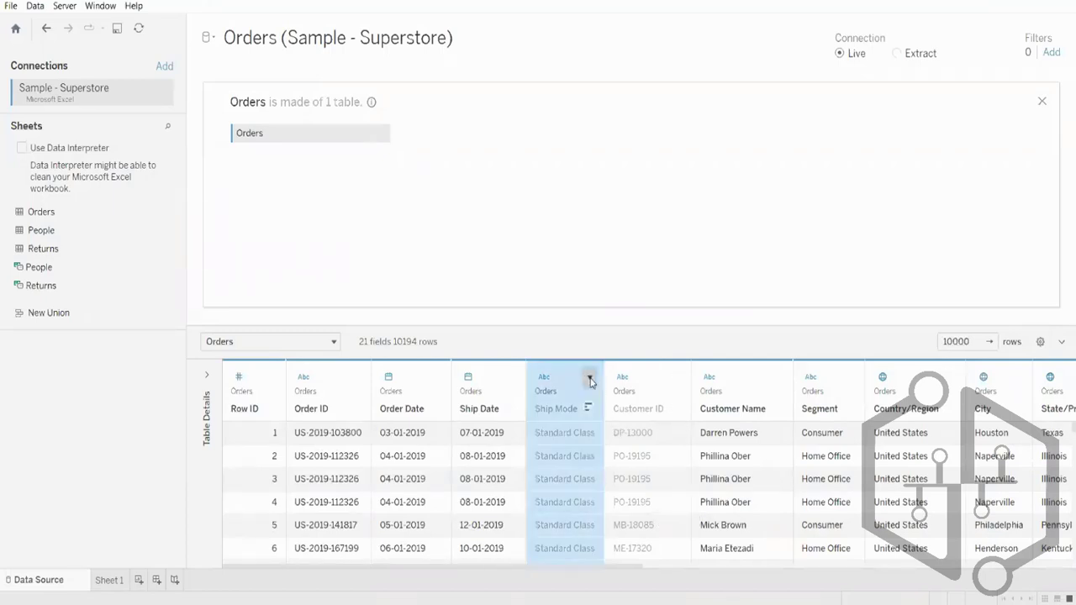
pyautogui.click(590, 381)
pyautogui.click(612, 429)
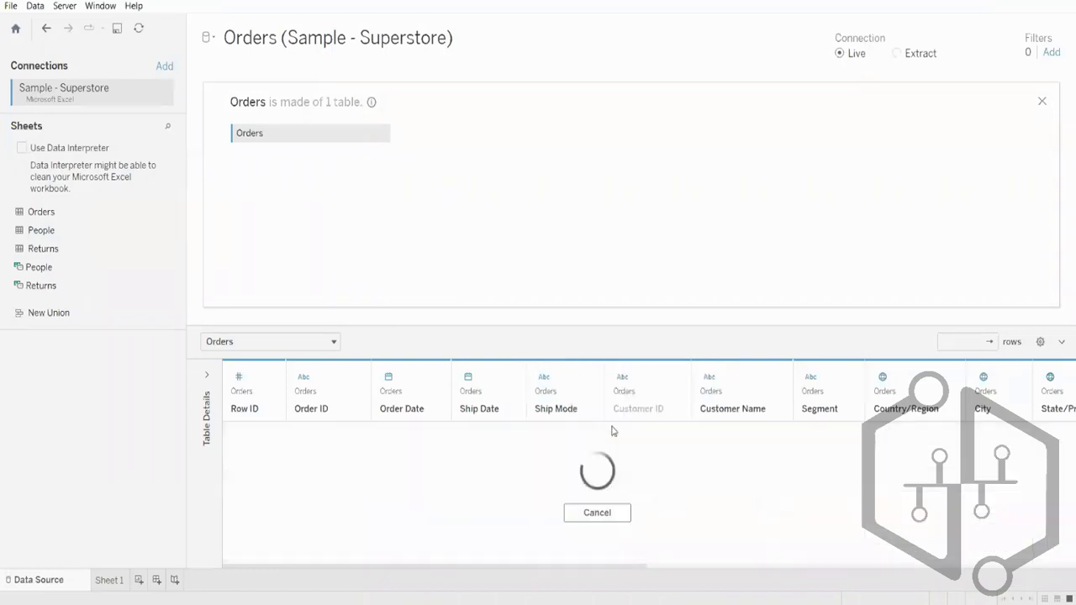
pyautogui.click(676, 381)
pyautogui.click(706, 427)
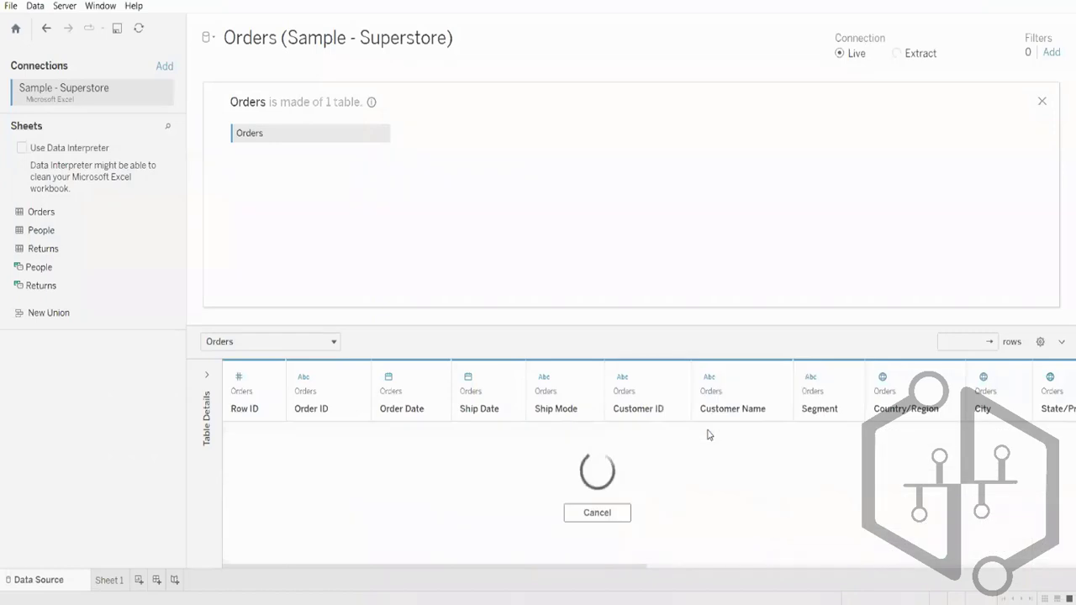
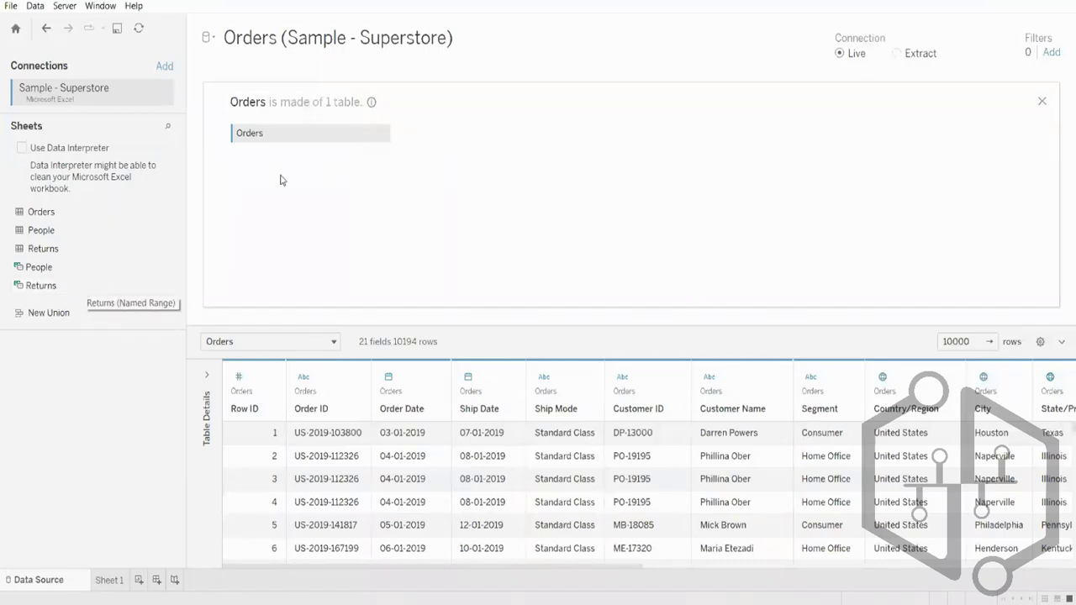
# - Review the field name, union and duplicate options of the Orders physical table
pyautogui.click(383, 135)
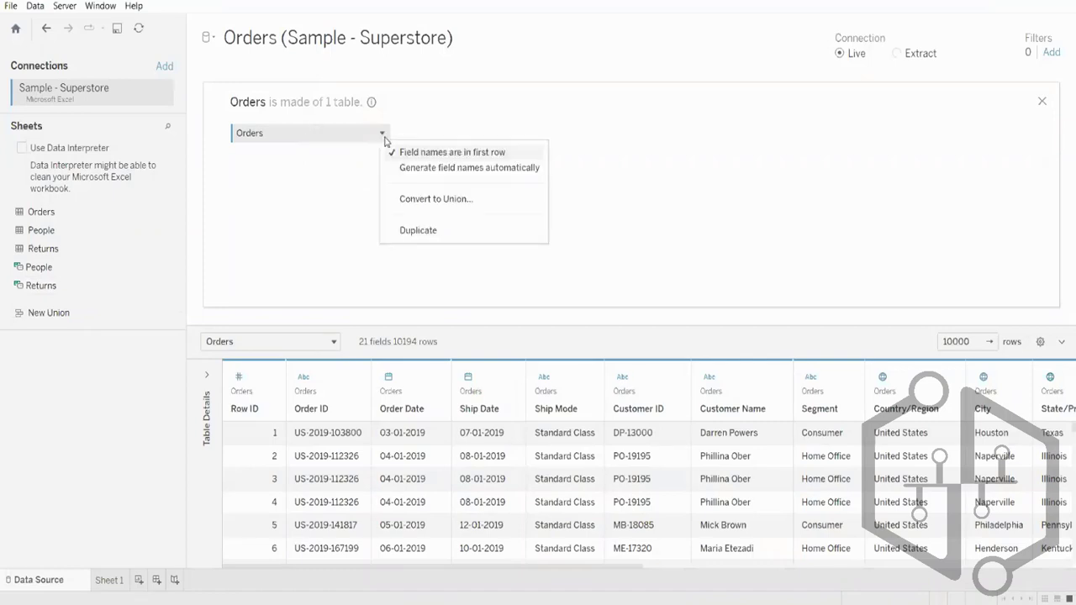
pyautogui.click(356, 260)
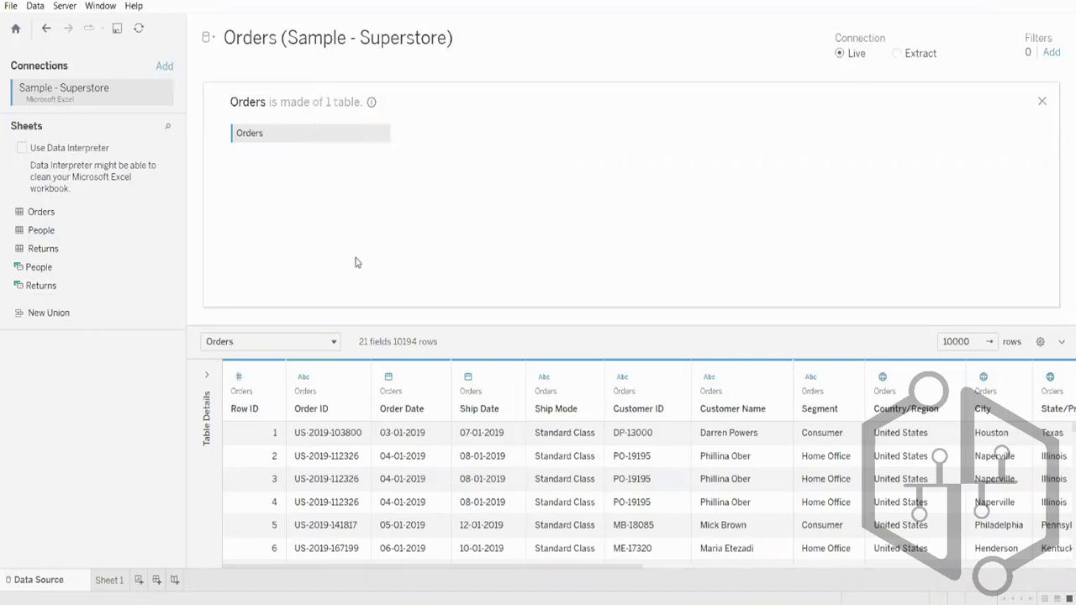
# - Close the Orders physical table view, remove Orders from the canvas, and add it again with its table details collapsed
pyautogui.click(1042, 101)
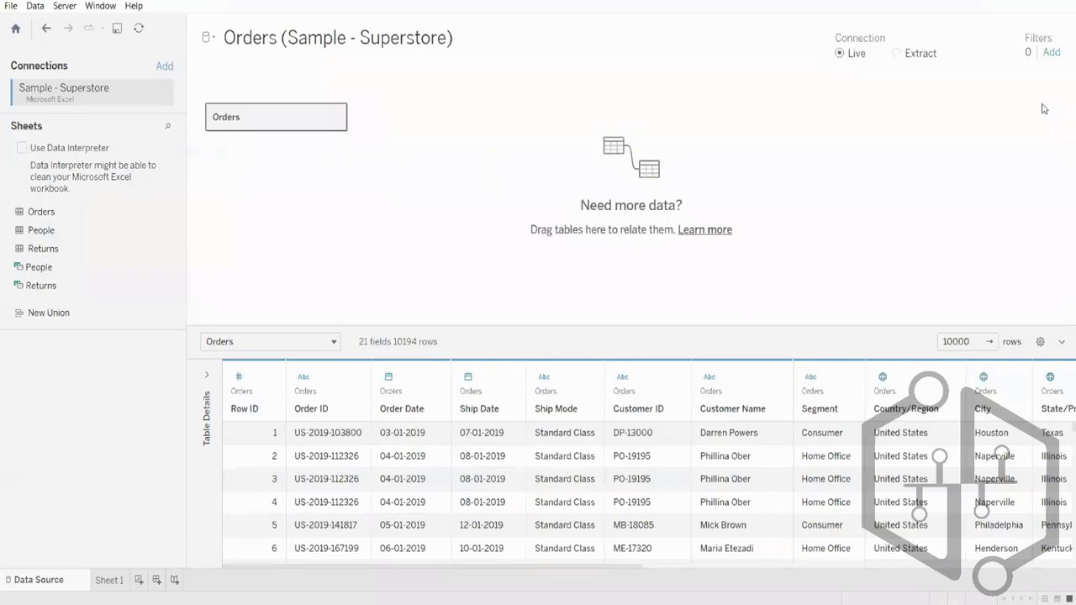
pyautogui.moveTo(314, 125); pyautogui.dragTo(163, 132)
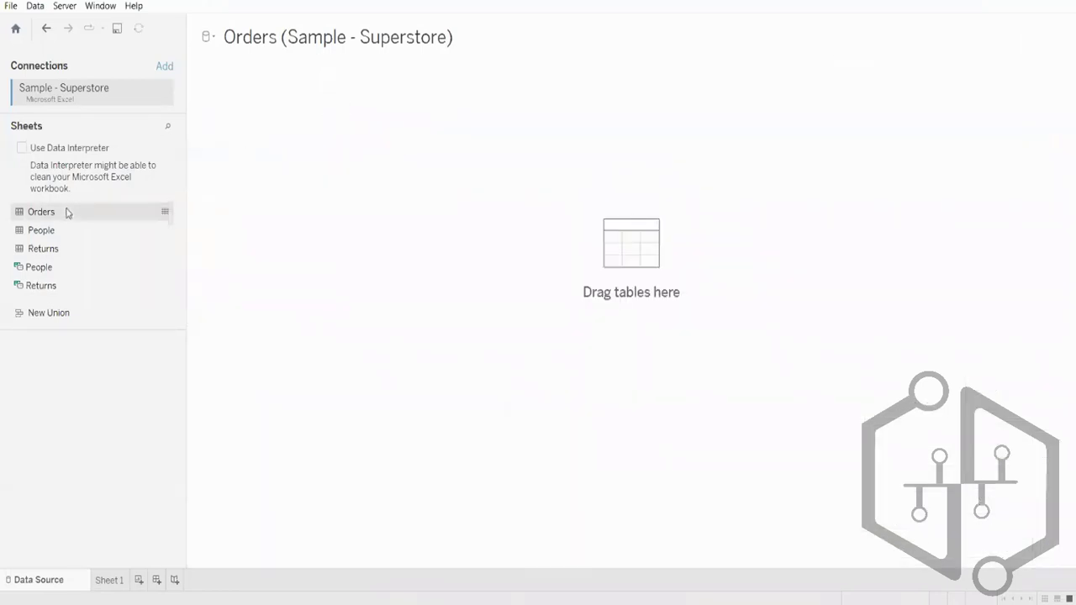
pyautogui.moveTo(59, 216); pyautogui.dragTo(414, 190)
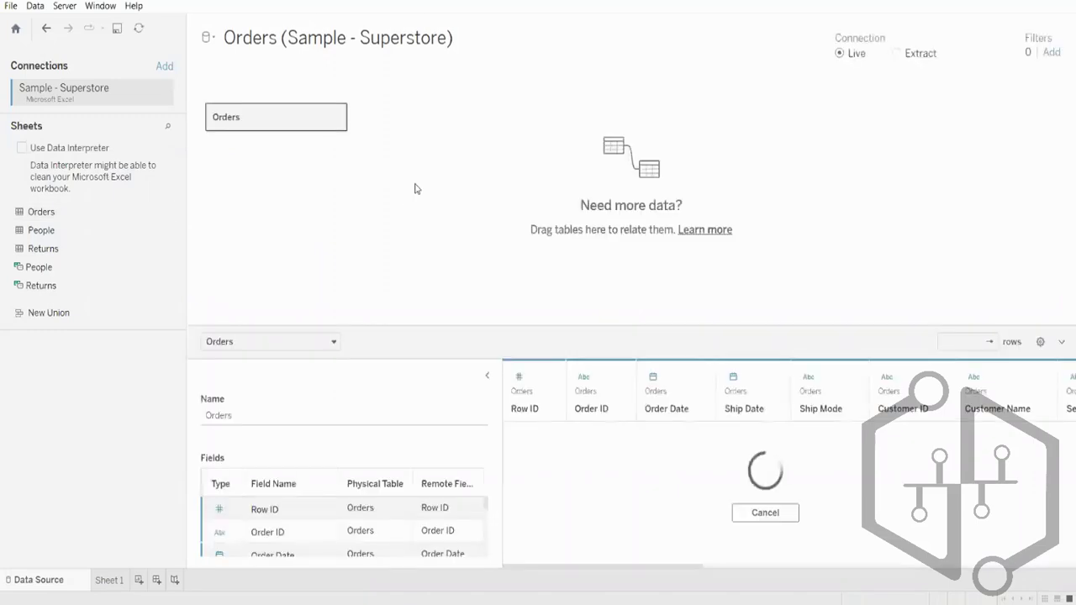
pyautogui.click(488, 378)
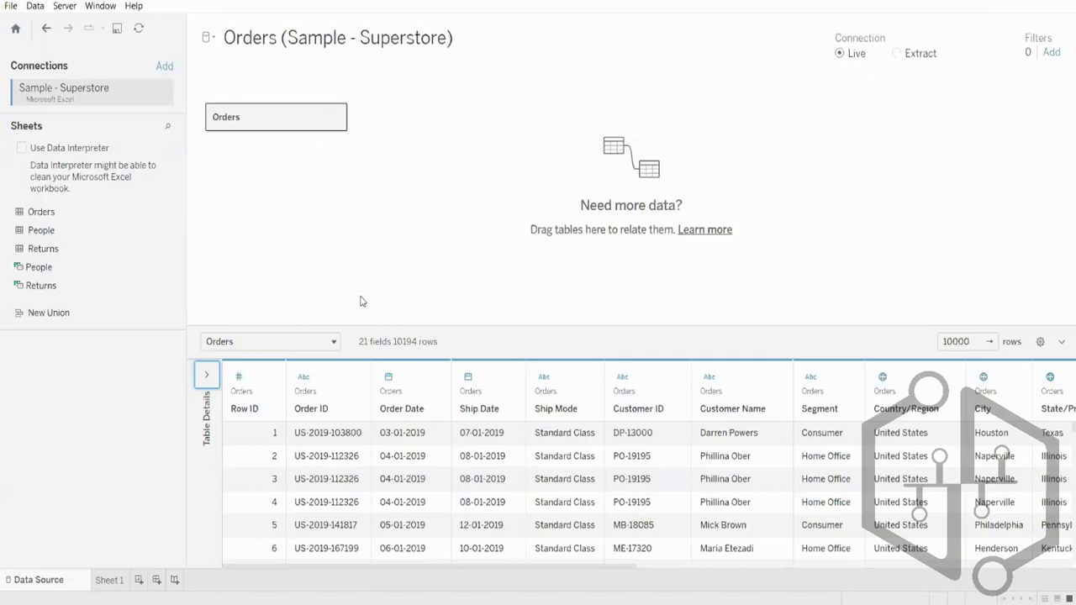
# - Rename the Order ID field in the Orders preview to "O ID"
pyautogui.click(317, 415)
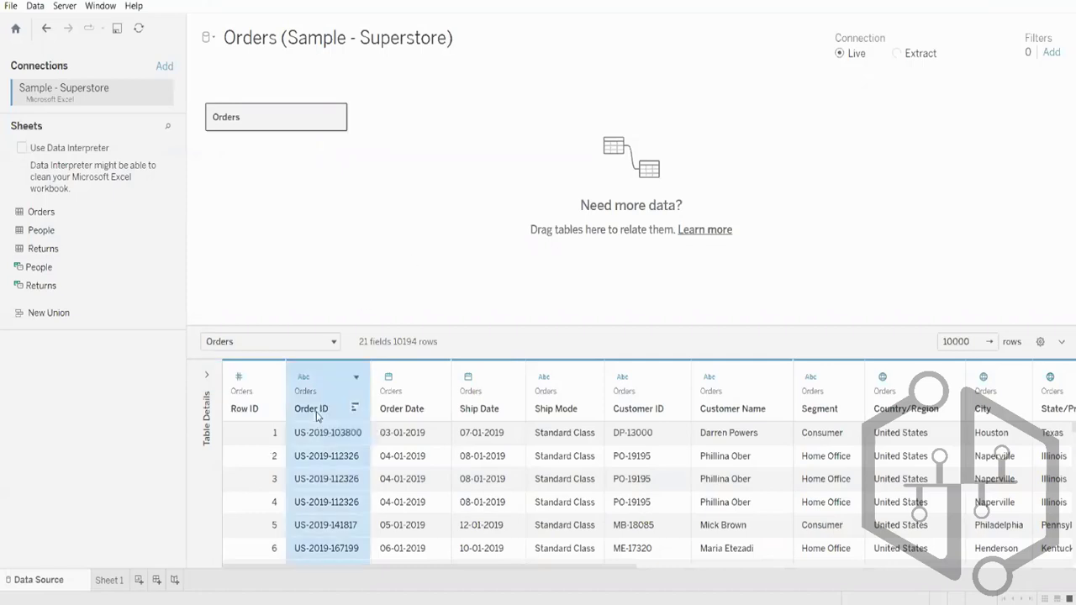
pyautogui.doubleClick(317, 412)
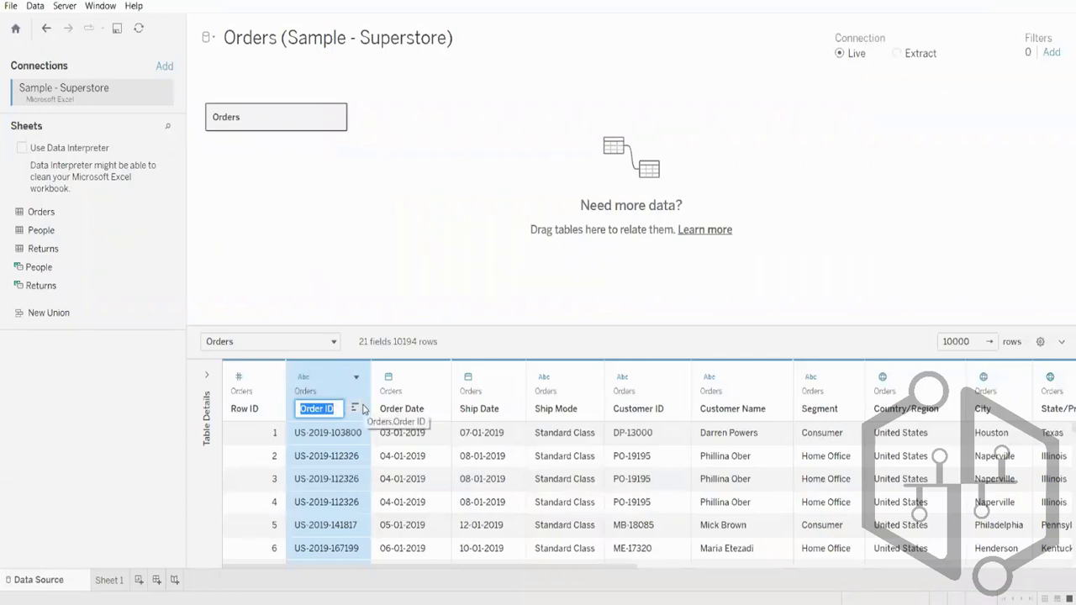
pyautogui.press('BackSpace')
pyautogui.press('capslock')
pyautogui.write('O ID')
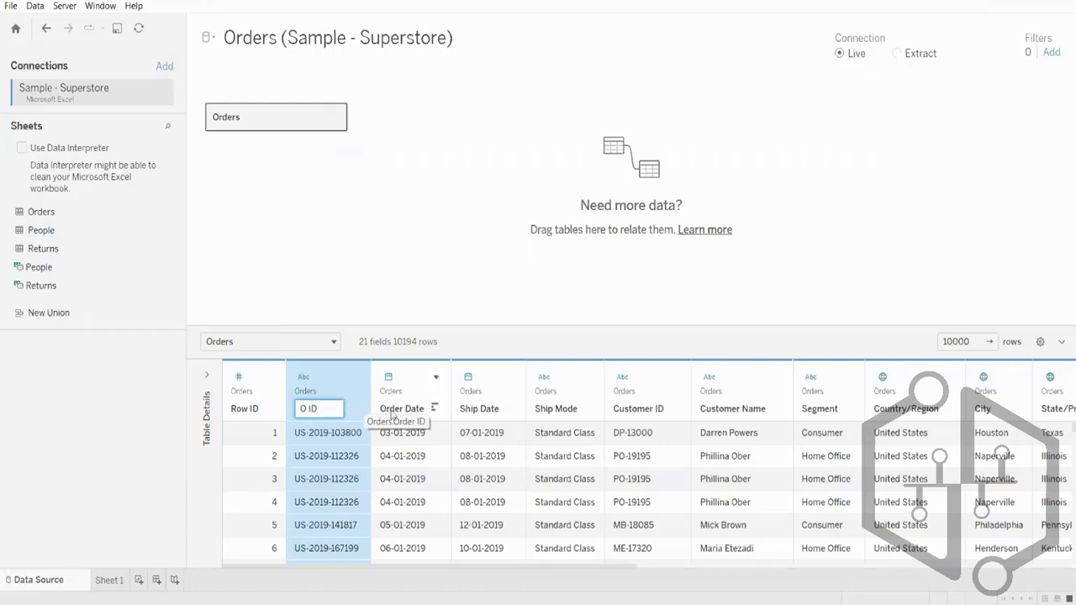
# - Rename the Order Date field in the Orders preview to "o dATE"
pyautogui.doubleClick(390, 409)
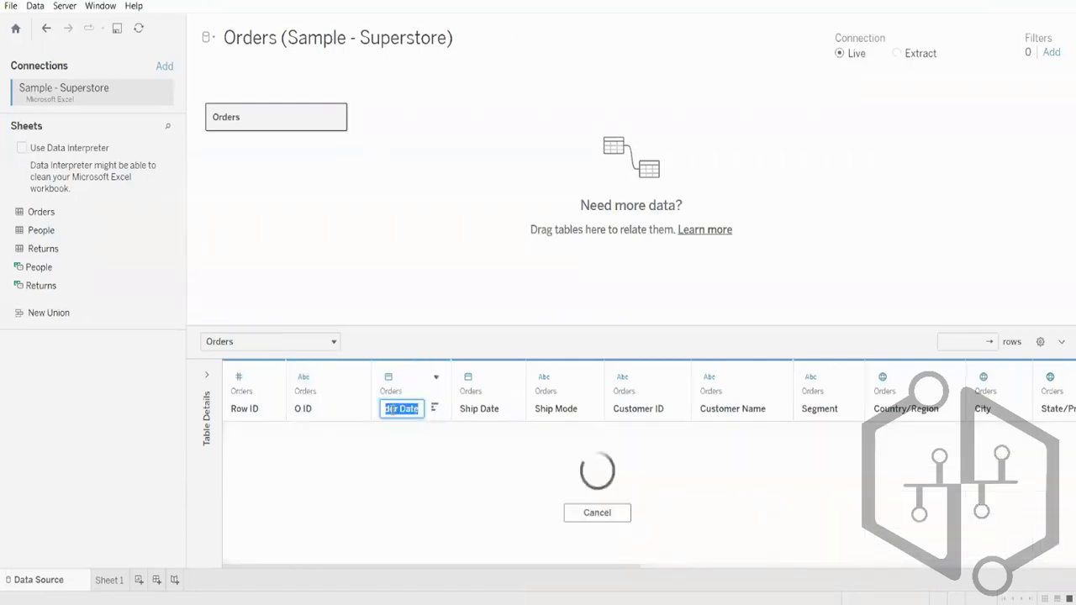
pyautogui.press('capslock')
pyautogui.press('capslock')
pyautogui.write('O')
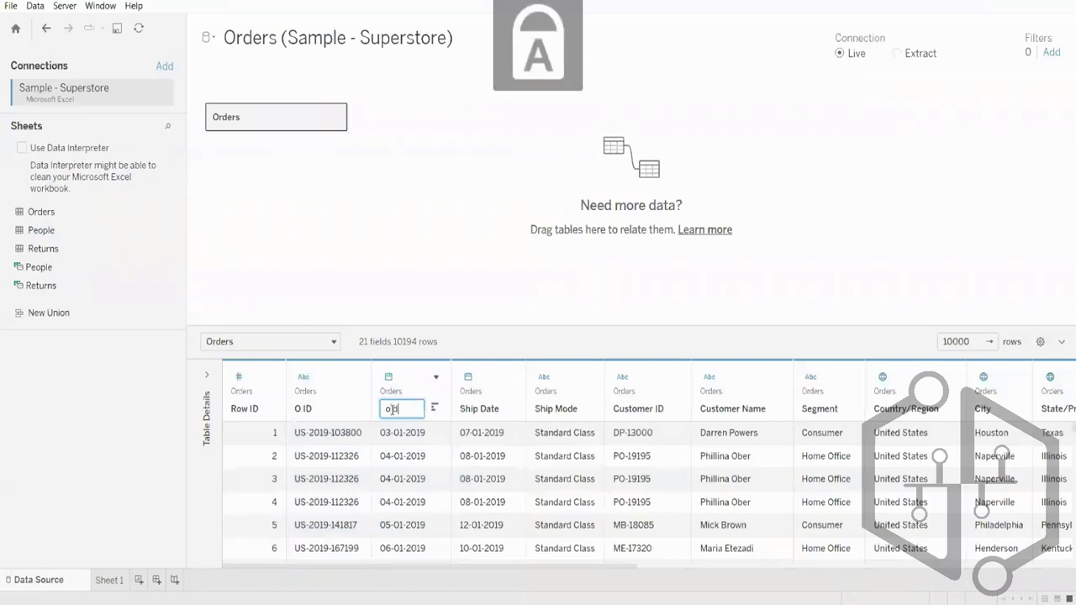
pyautogui.write(' dATE')
pyautogui.press('Return')
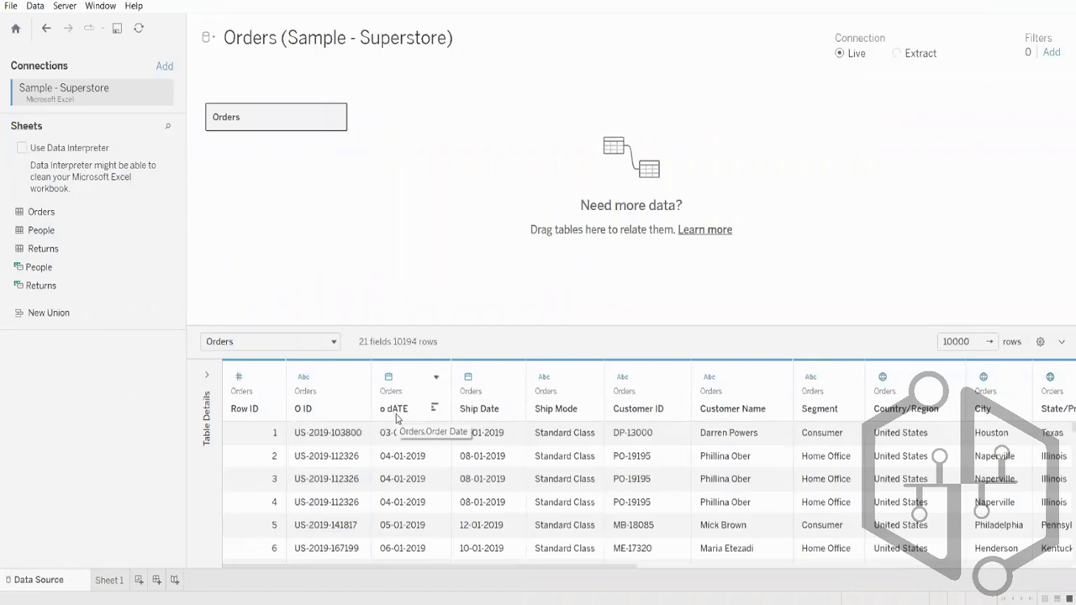
# - Reset the renamed "O ID" and "o dATE" fields to their original names
pyautogui.doubleClick(303, 409)
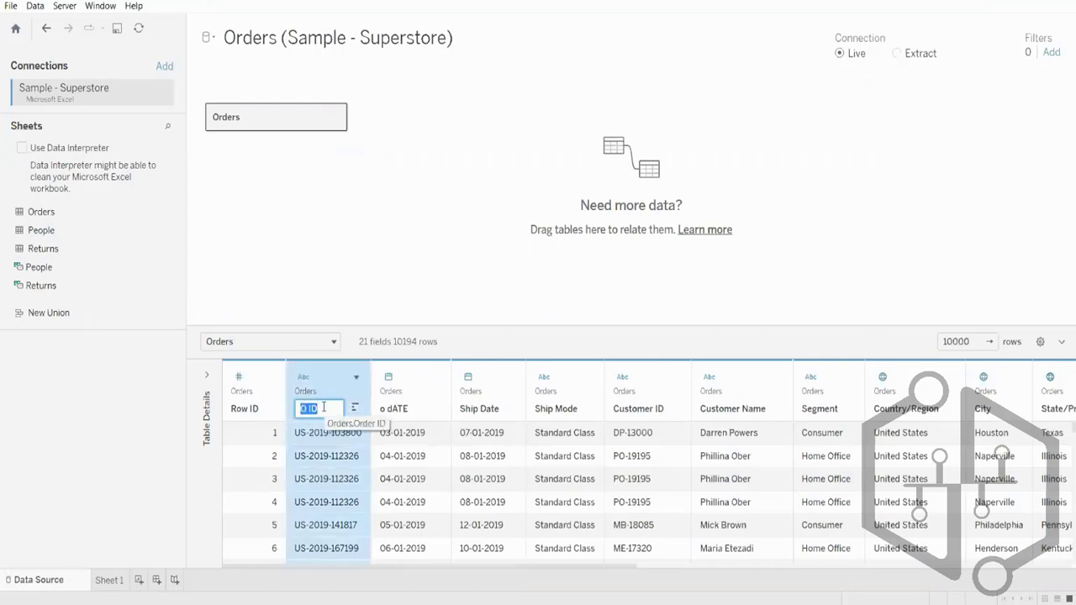
pyautogui.click(331, 324)
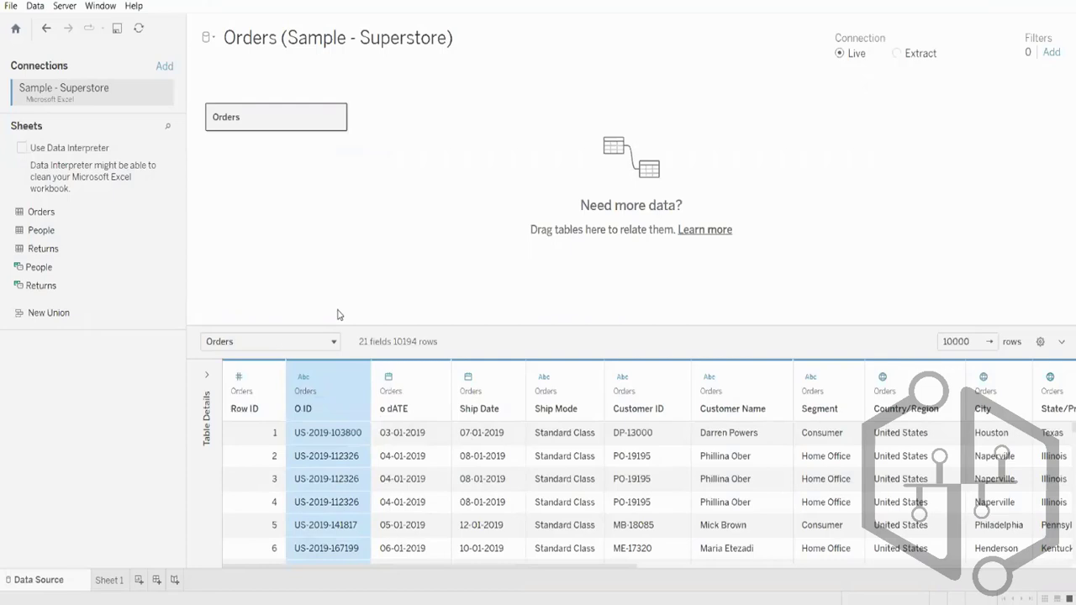
pyautogui.click(356, 380)
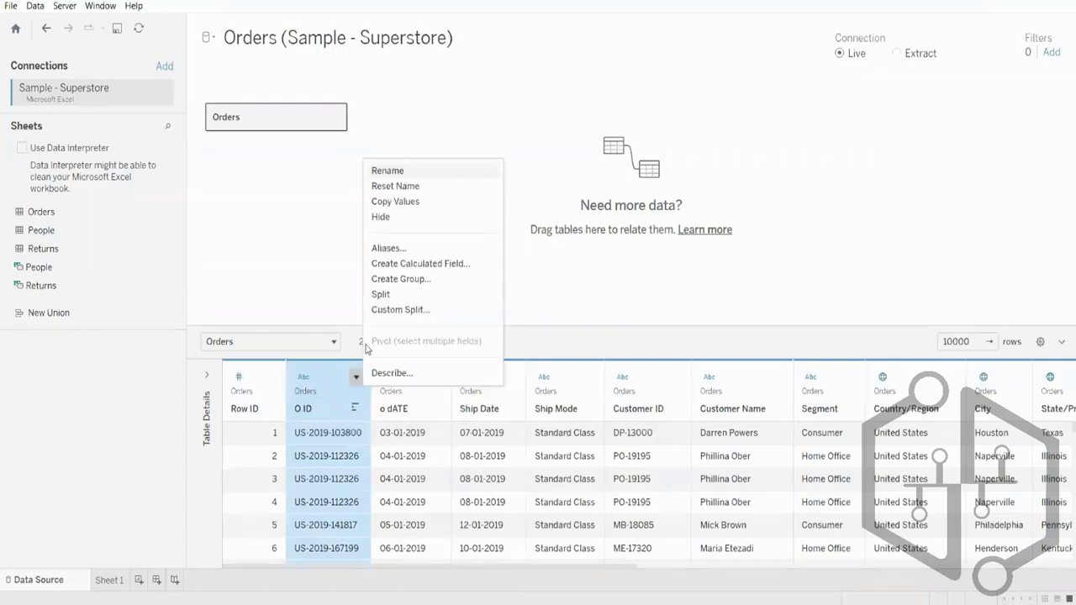
pyautogui.click(396, 187)
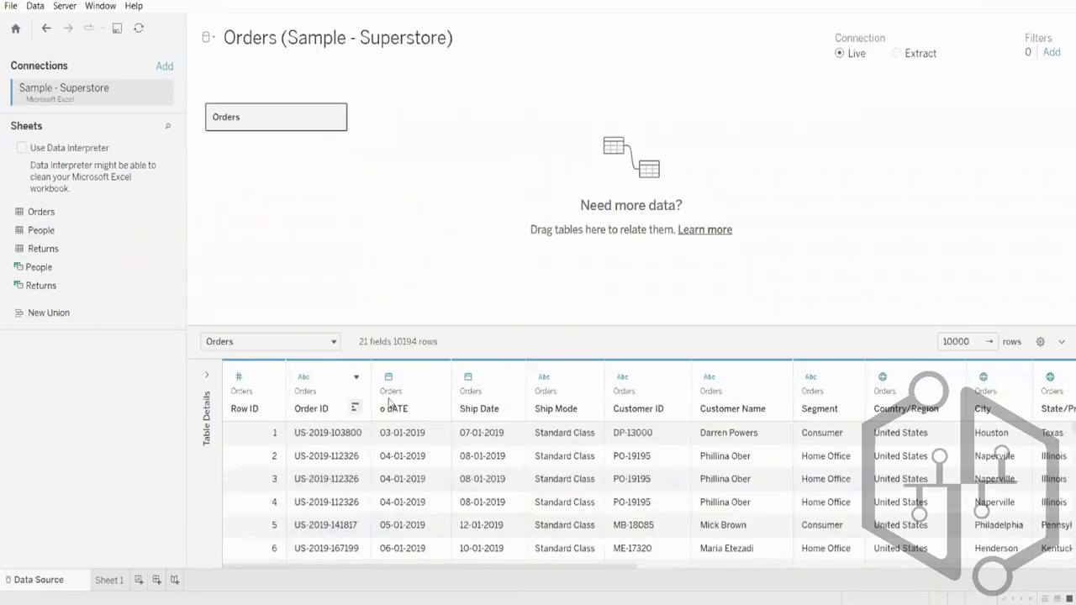
pyautogui.click(435, 377)
pyautogui.click(459, 399)
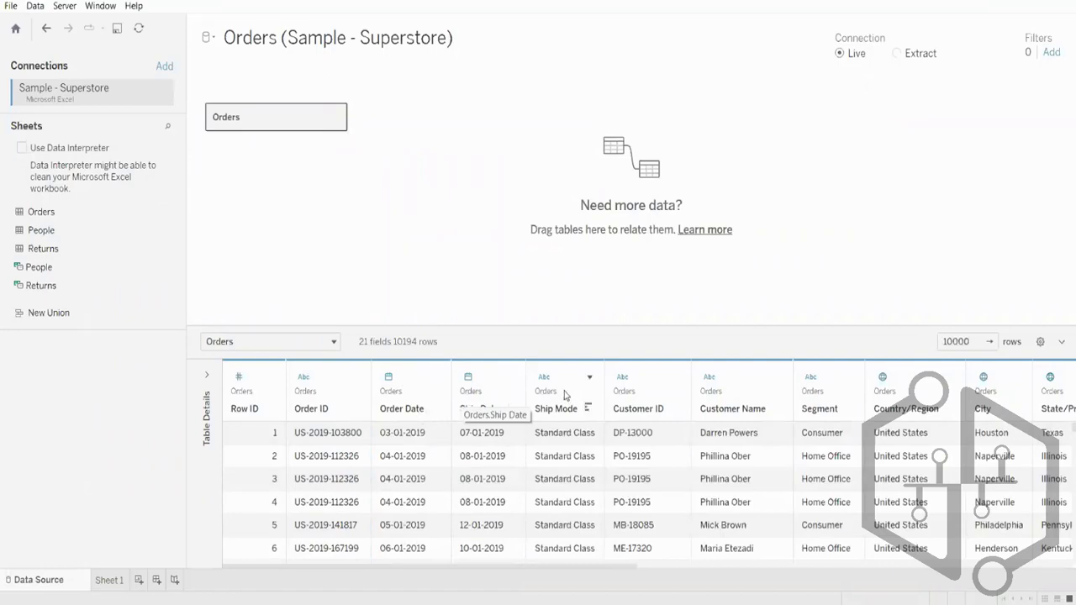
# - Copy all values of the Ship Mode field from the Orders preview
pyautogui.scroll(-3, 580, 430)
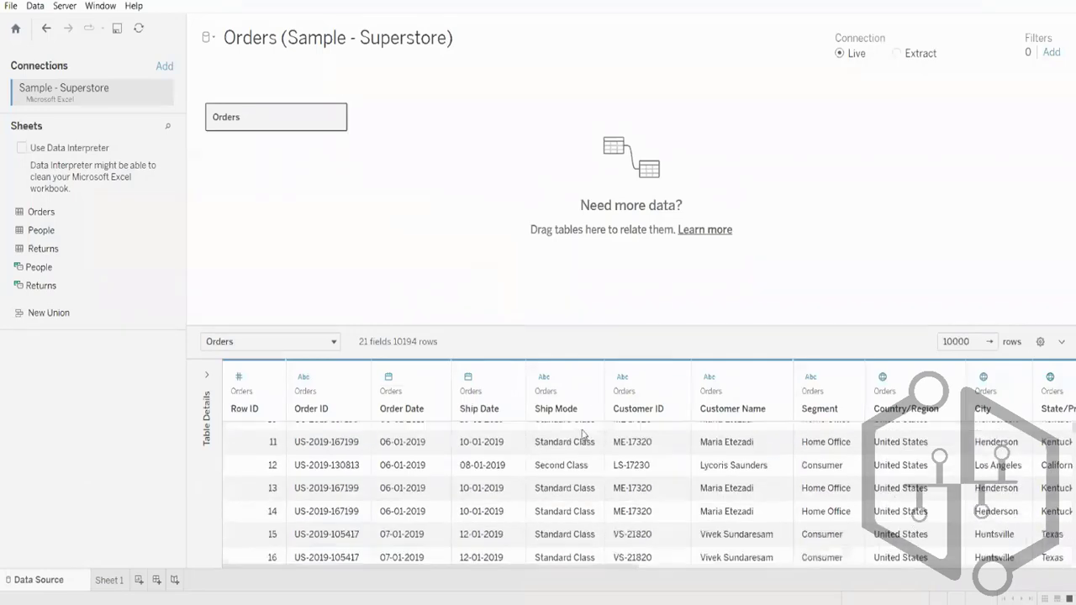
pyautogui.scroll(-7, 581, 433)
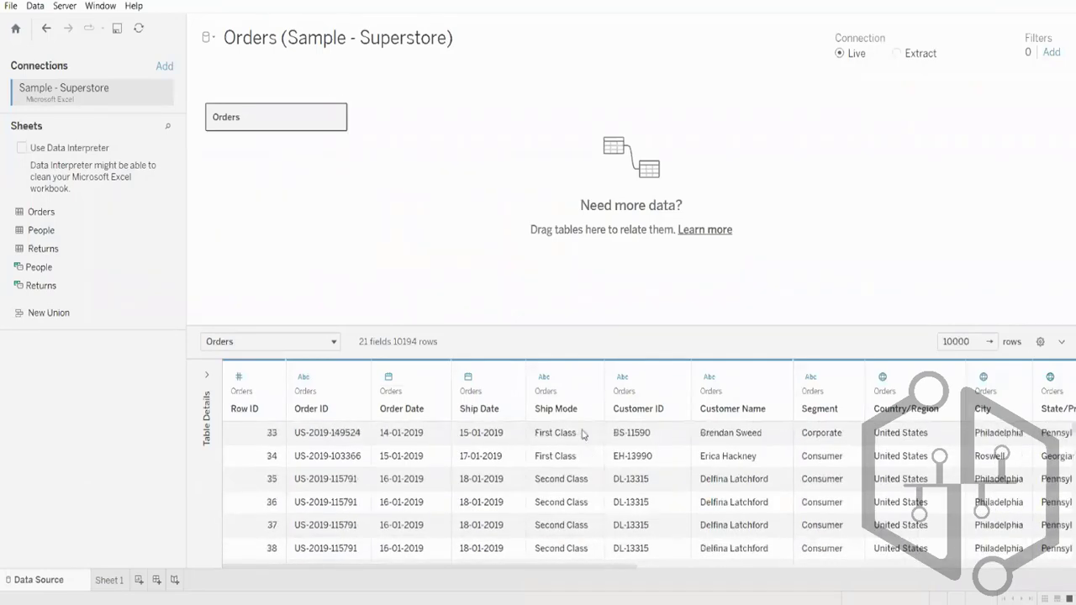
pyautogui.scroll(10, 582, 433)
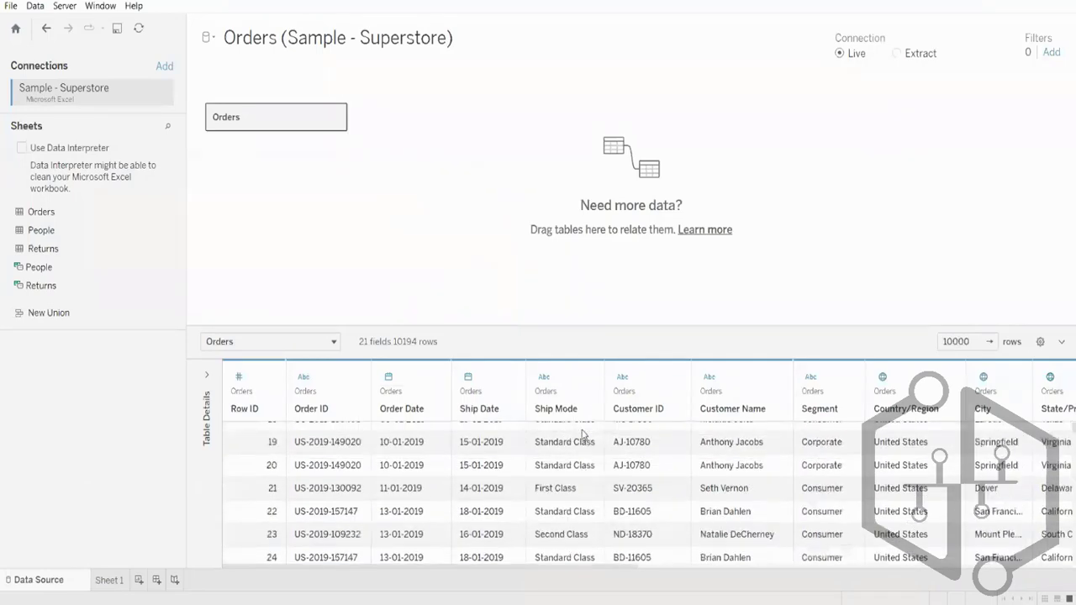
pyautogui.click(108, 579)
pyautogui.click(63, 585)
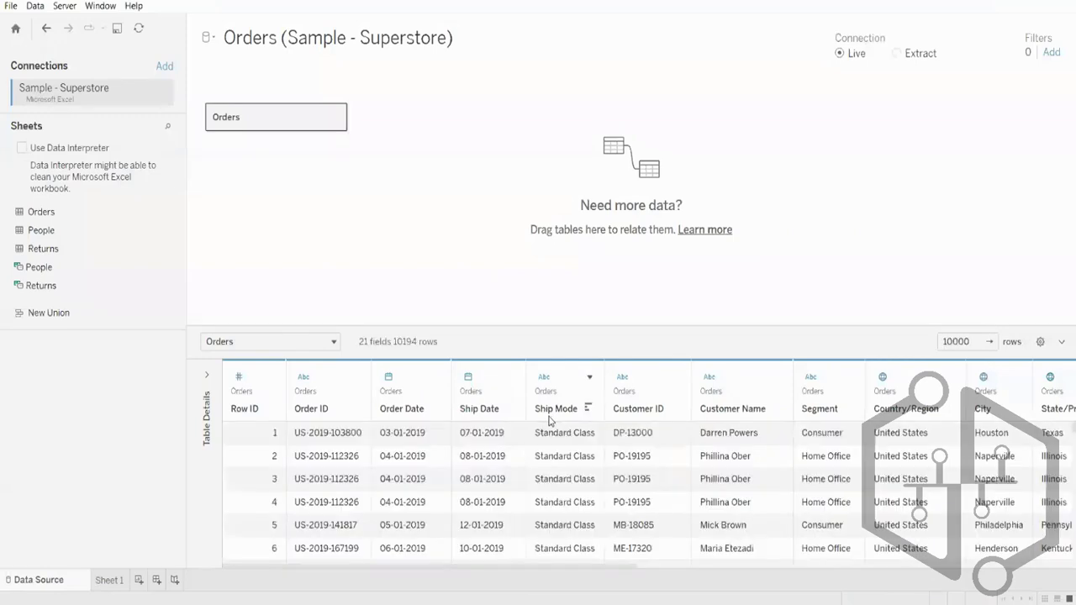
pyautogui.click(589, 377)
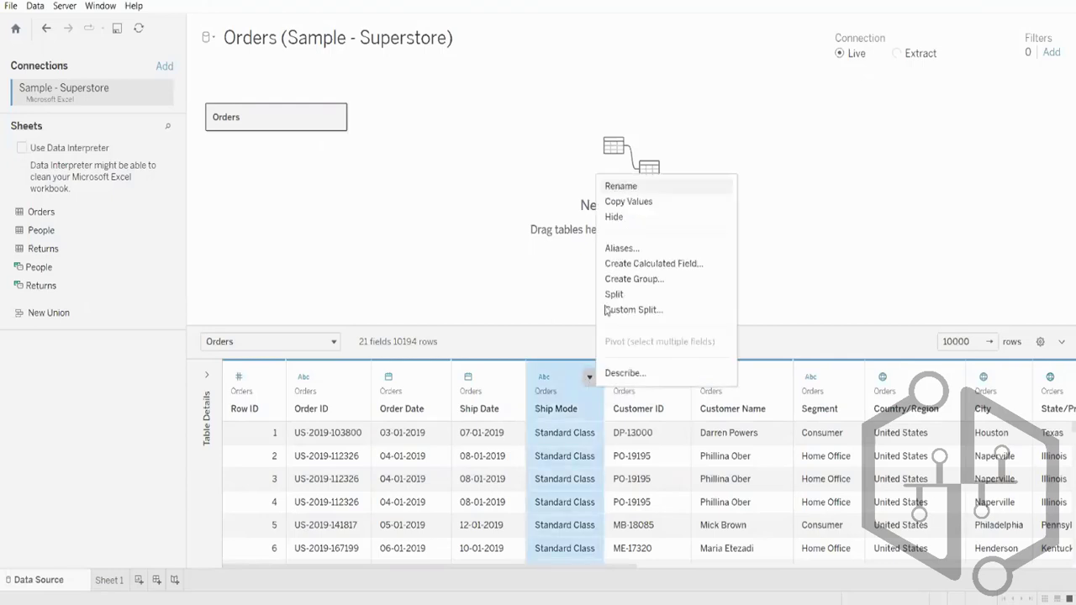
pyautogui.click(639, 206)
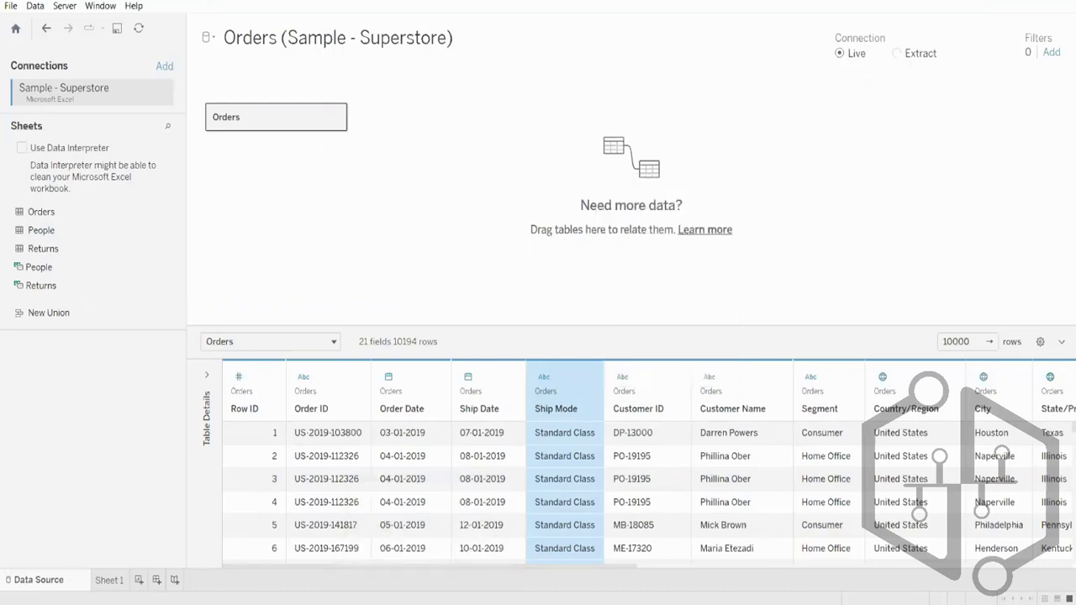
# - Switch to the Live vs Extract File spreadsheet in Google Sheets, paste the Ship Mode values starting at cell H1, and look through them
pyautogui.moveTo(359, 601)
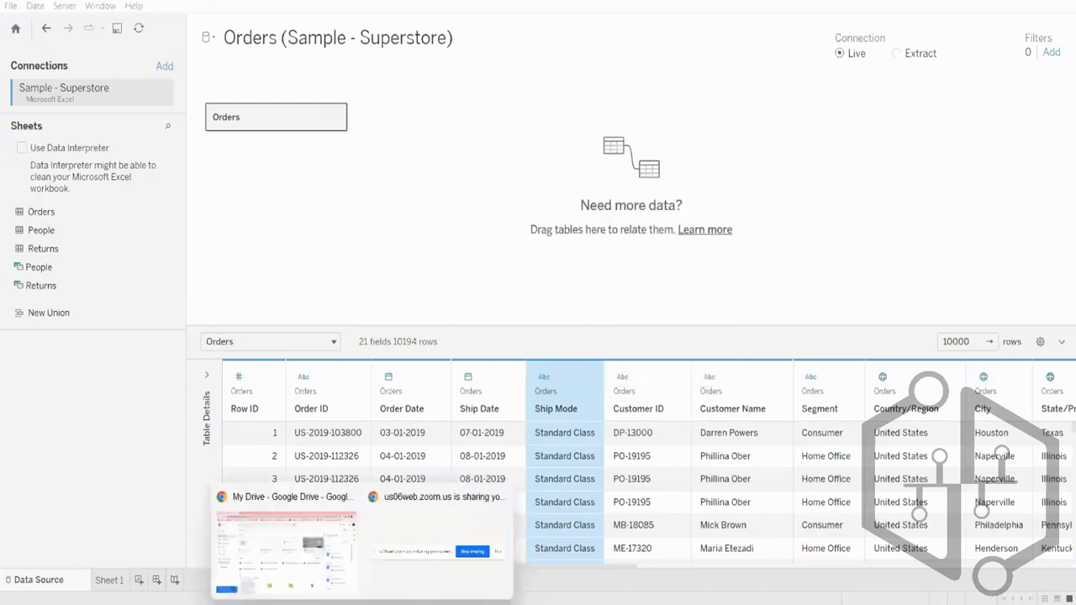
pyautogui.click(315, 545)
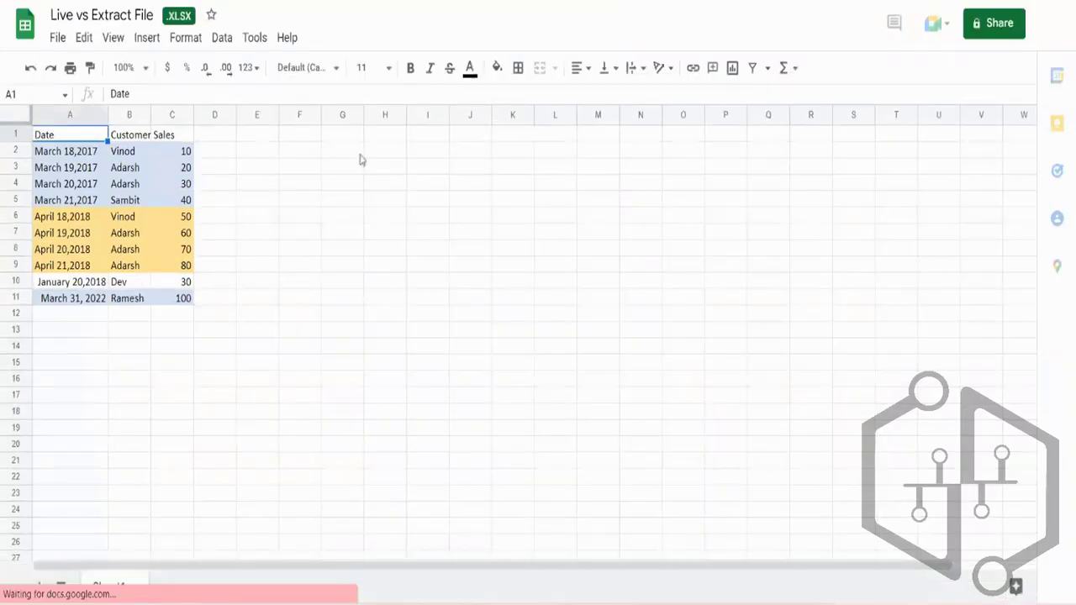
pyautogui.click(391, 139)
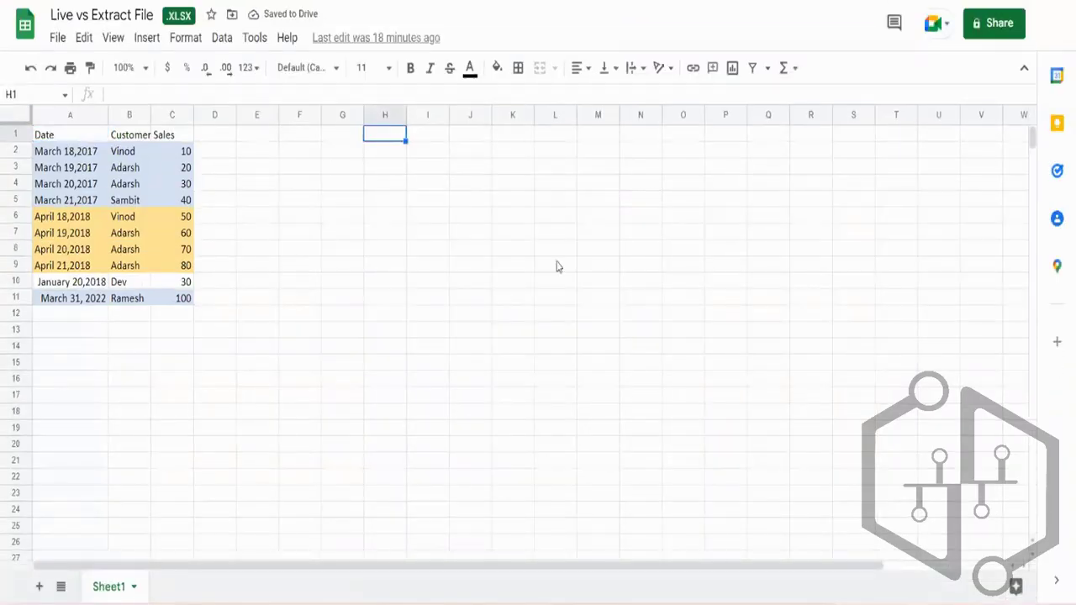
pyautogui.hotkey('ctrl', 'v')
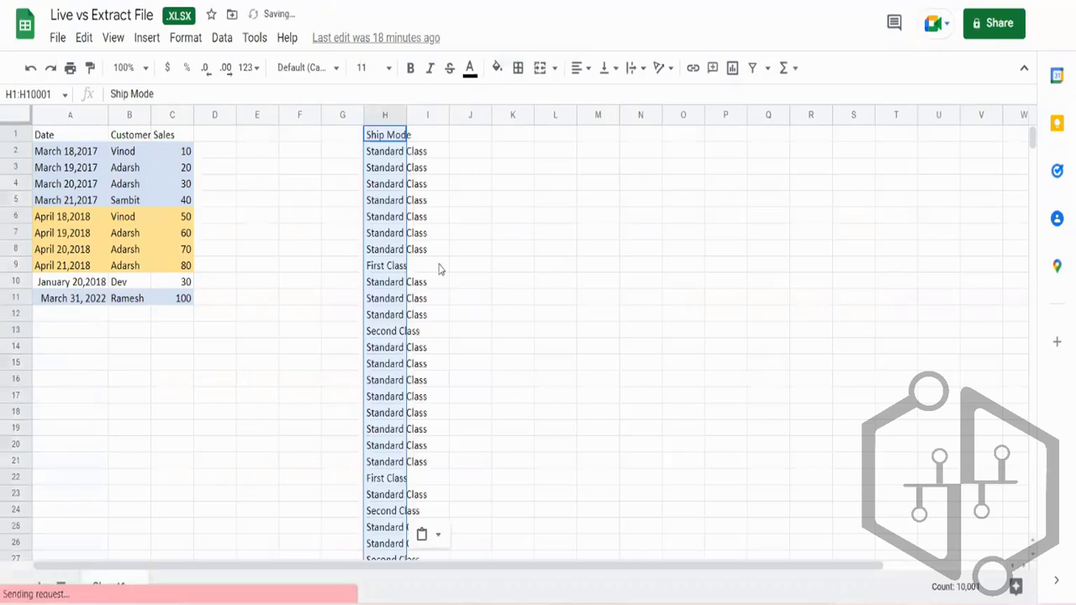
pyautogui.click(398, 135)
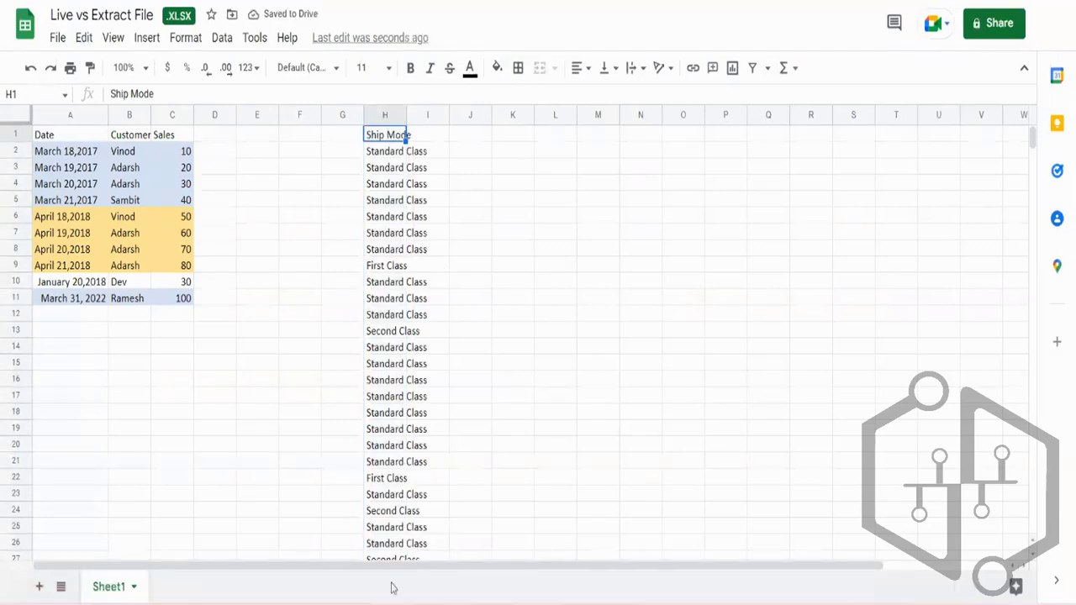
pyautogui.moveTo(391, 588)
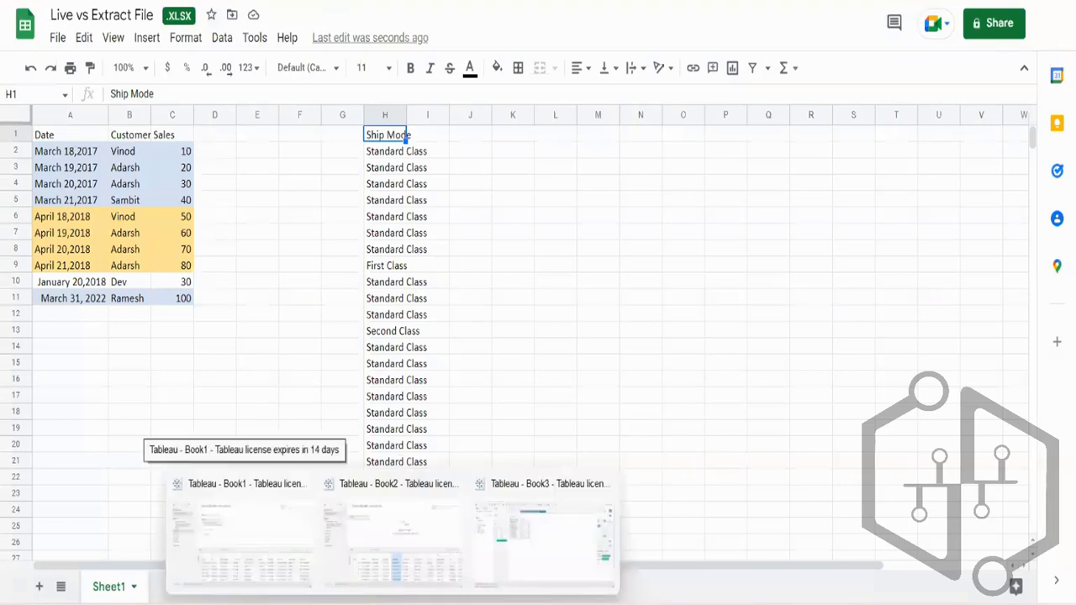
pyautogui.click(572, 233)
pyautogui.click(398, 215)
pyautogui.scroll(-15, 393, 228)
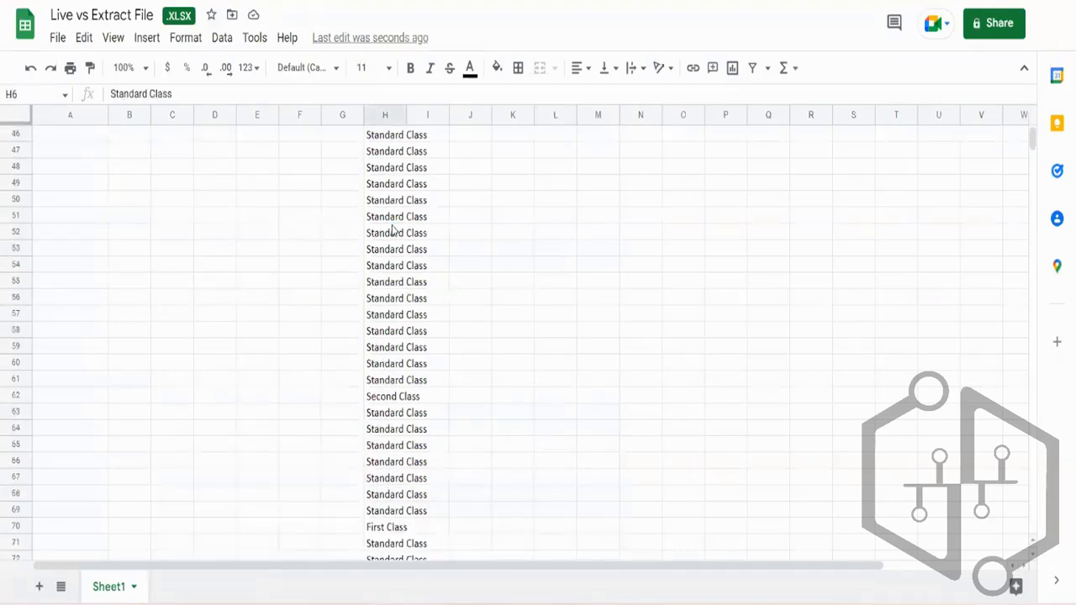
pyautogui.scroll(15, 393, 228)
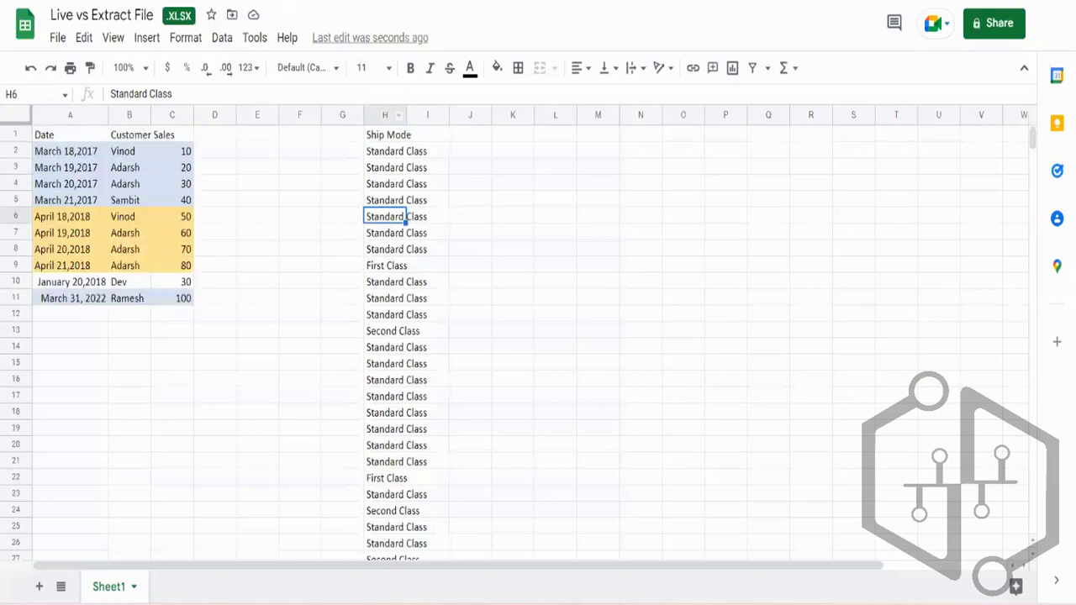
# - Switch back to Tableau and copy only the Customer Name values of rows 2 to 5 in the Orders preview
pyautogui.moveTo(393, 603)
pyautogui.hotkey('alt', 'Tab')
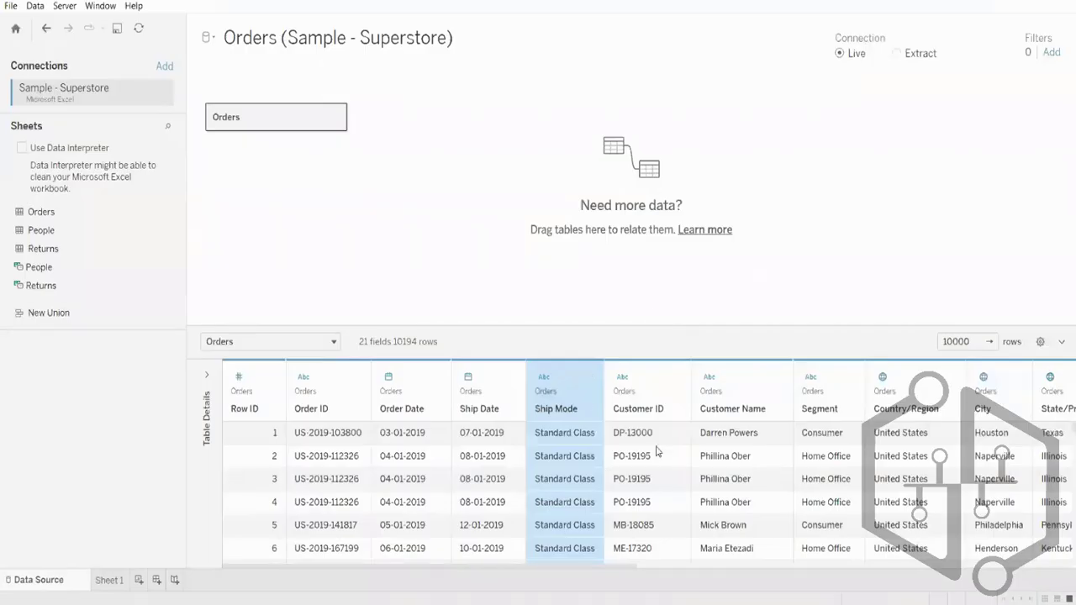
pyautogui.moveTo(722, 463); pyautogui.dragTo(739, 527)
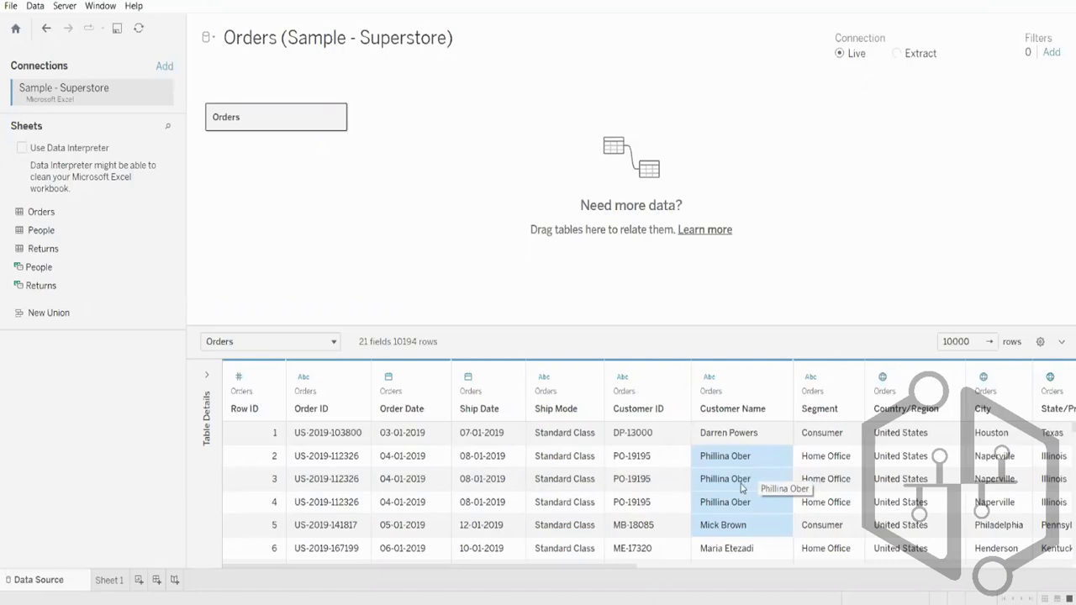
pyautogui.hotkey('ctrl', 'c')
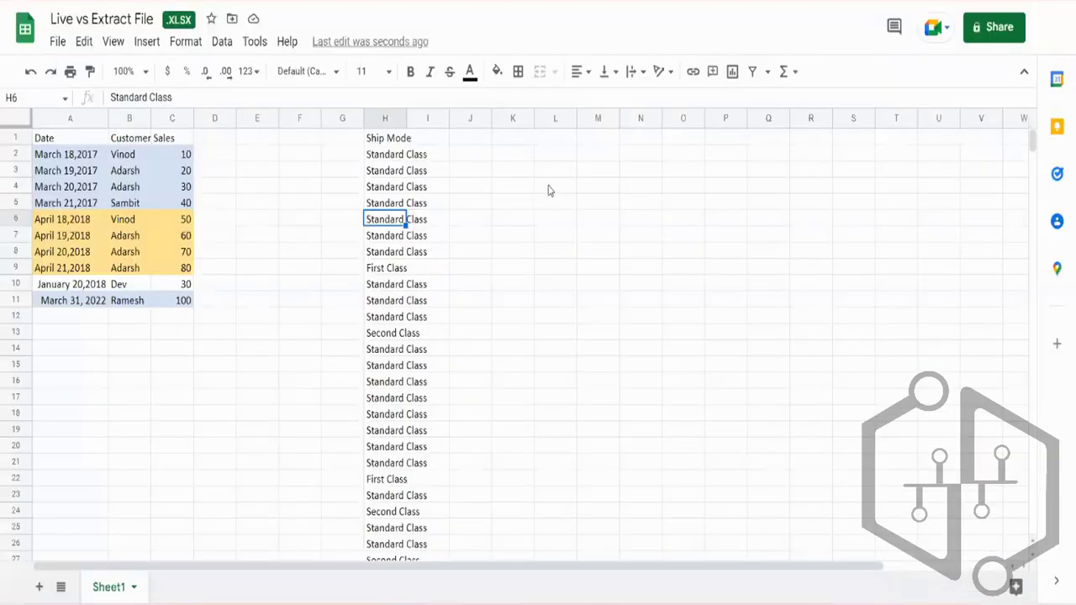
# - Paste the copied Customer Name values into the Live vs Extract File spreadsheet at cell L4 and check the pasted cells
pyautogui.click(548, 190)
pyautogui.hotkey('ctrl', 'v')
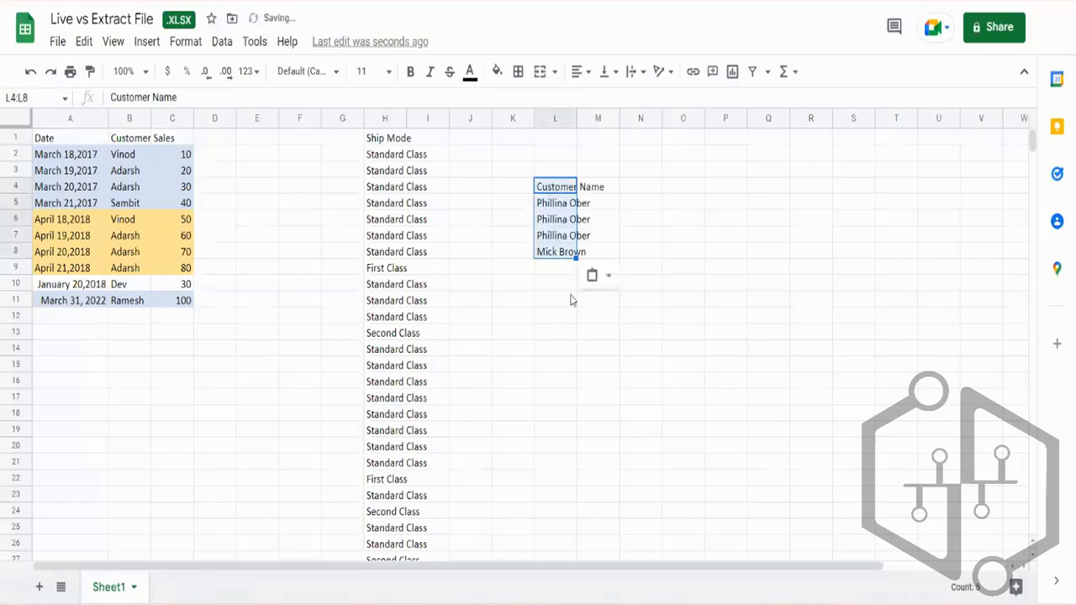
pyautogui.moveTo(561, 206); pyautogui.dragTo(561, 254)
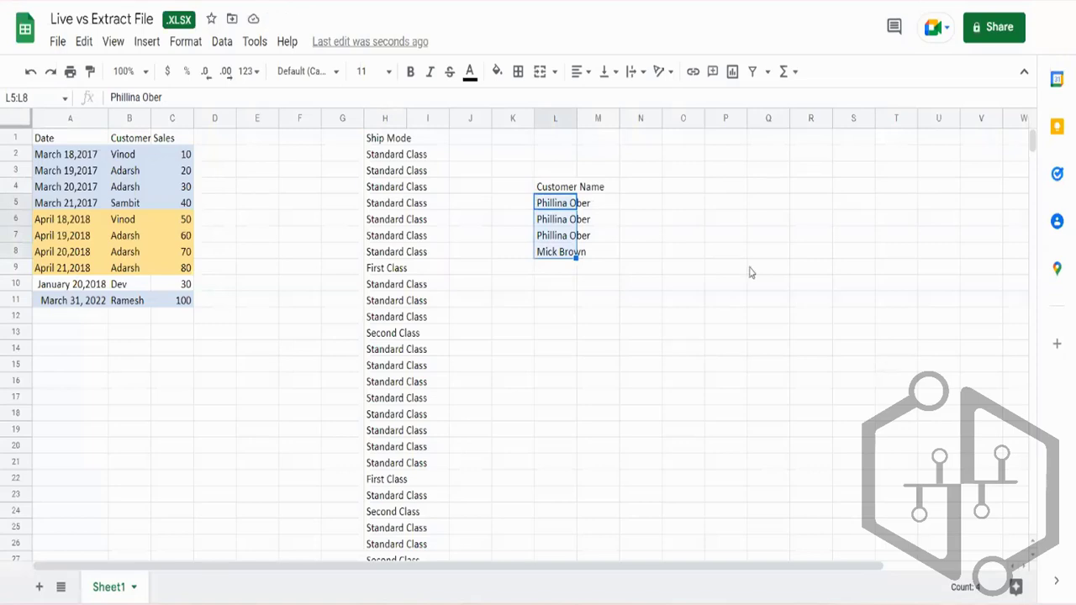
pyautogui.click(554, 189)
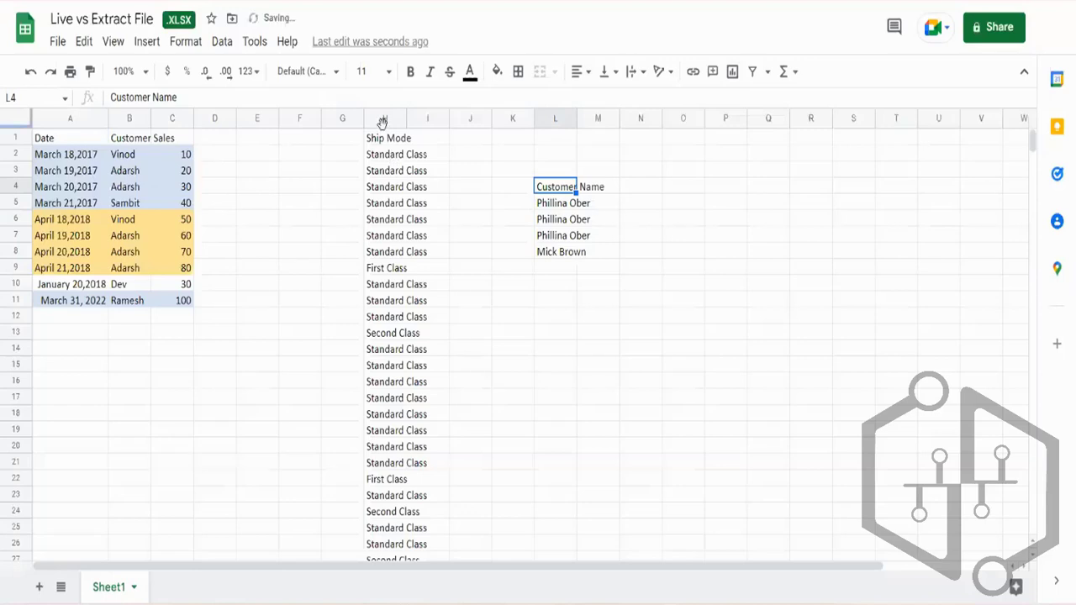
# - Delete the pasted Ship Mode values from column H of the spreadsheet, starting at cell H1
pyautogui.click(390, 143)
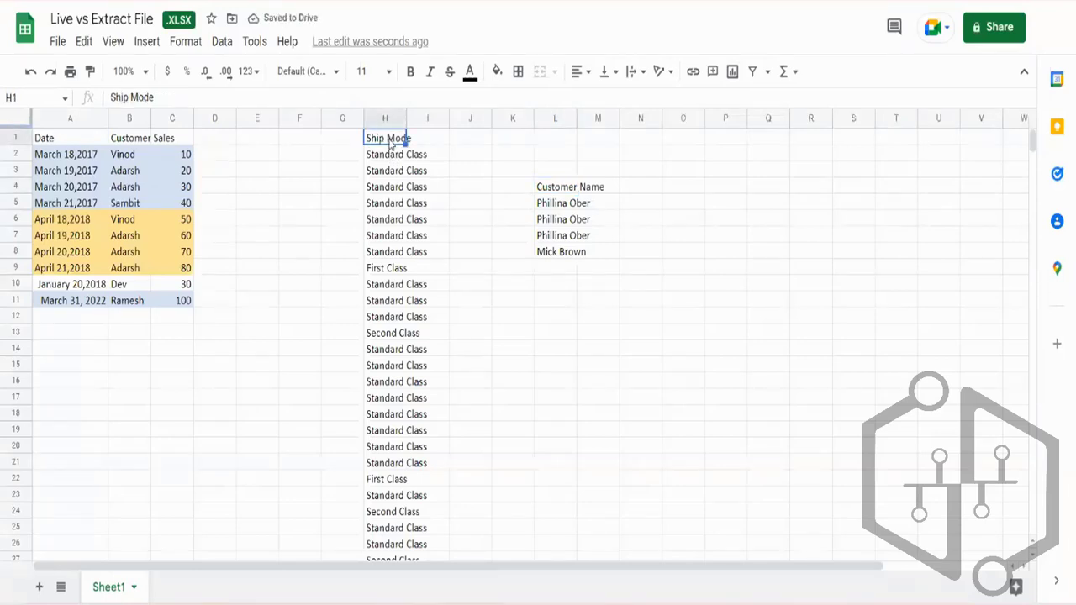
pyautogui.hotkey('ctrl', 'shift', 'Down')
pyautogui.scroll(5, 444, 128)
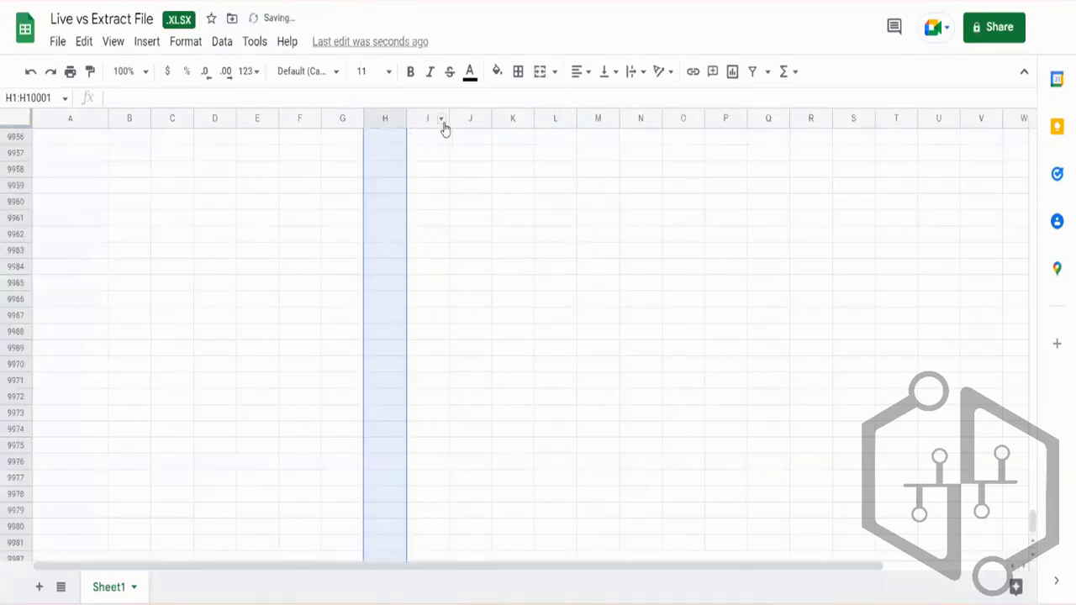
pyautogui.hotkey('ctrl', 'Up')
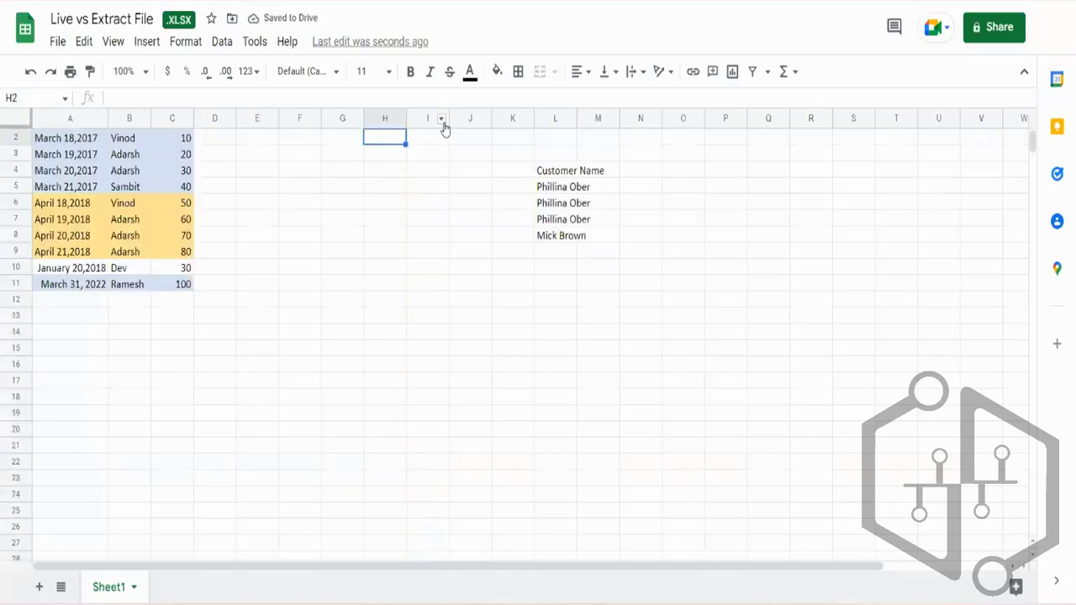
# - Delete the pasted Customer Name values in cells L4 to L8
pyautogui.press('Right')
pyautogui.press('Right')
pyautogui.press('Right')
pyautogui.press('Right')
pyautogui.press('Down')
pyautogui.press('Down')
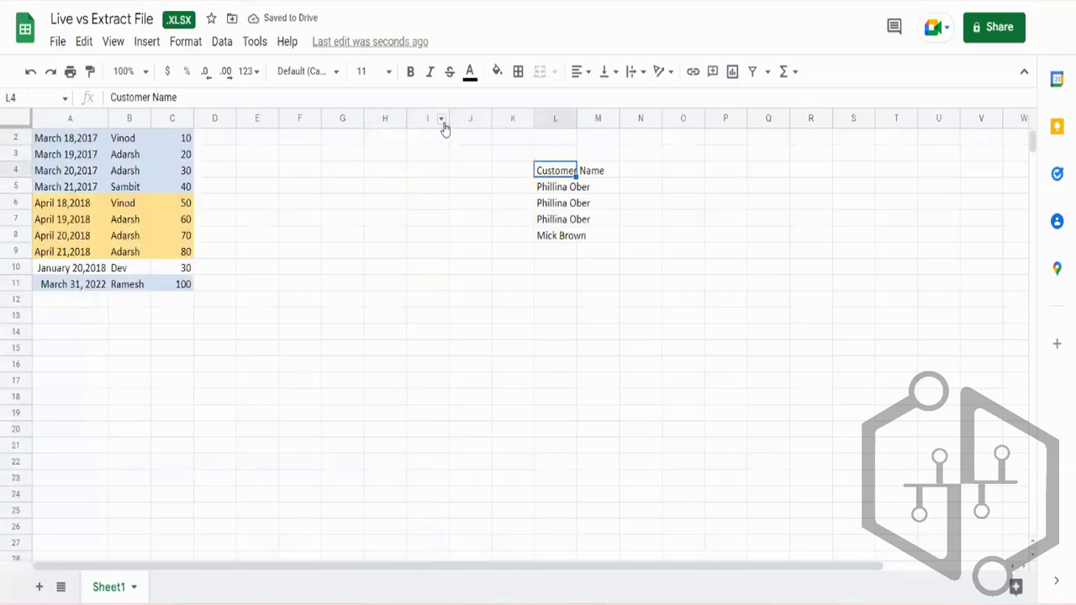
pyautogui.hotkey('ctrl', 'shift', 'Down')
pyautogui.press('Delete')
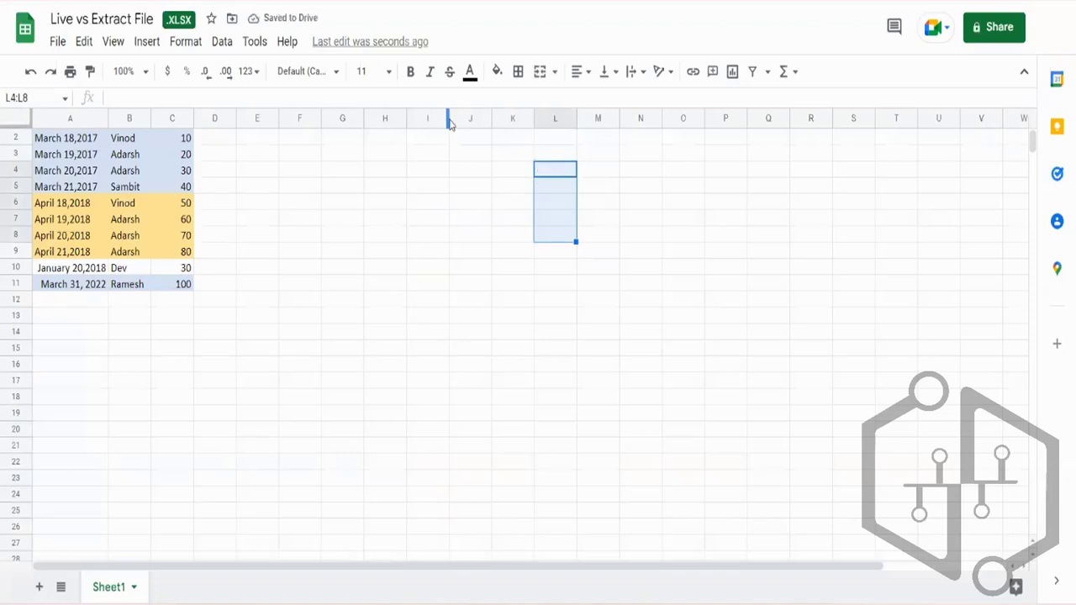
# - Switch back to Tableau and copy the entire Orders preview with all its fields and rows
pyautogui.click(348, 601)
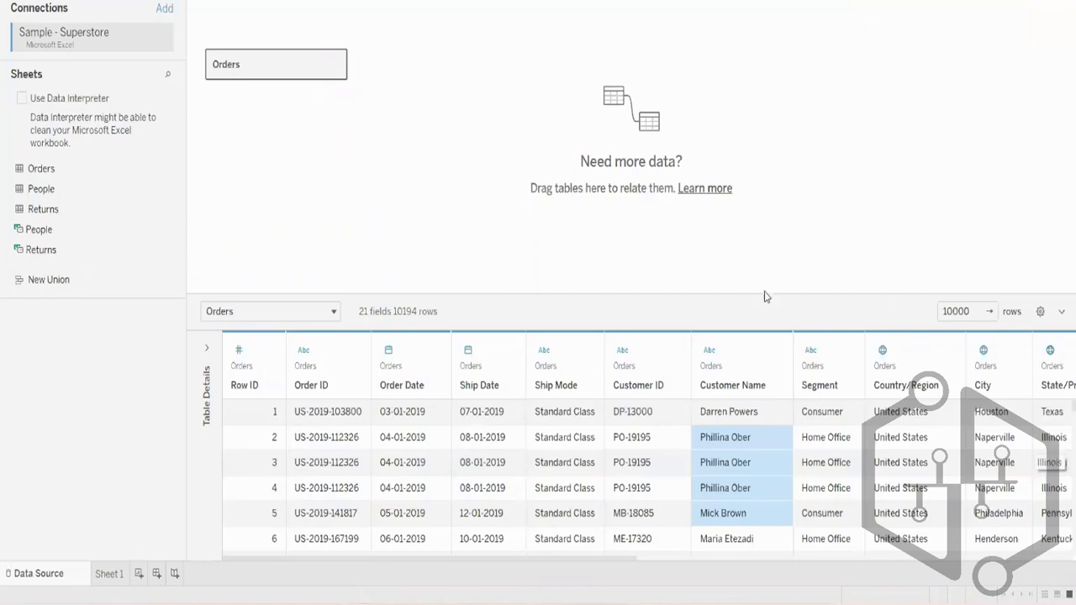
pyautogui.click(676, 465)
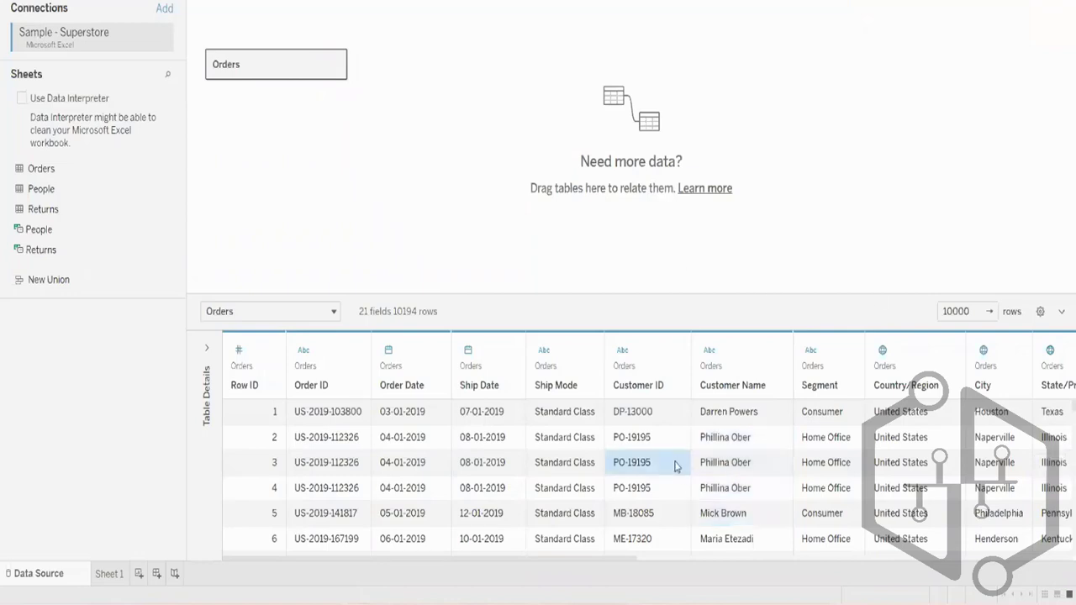
pyautogui.hotkey('ctrl', 'a')
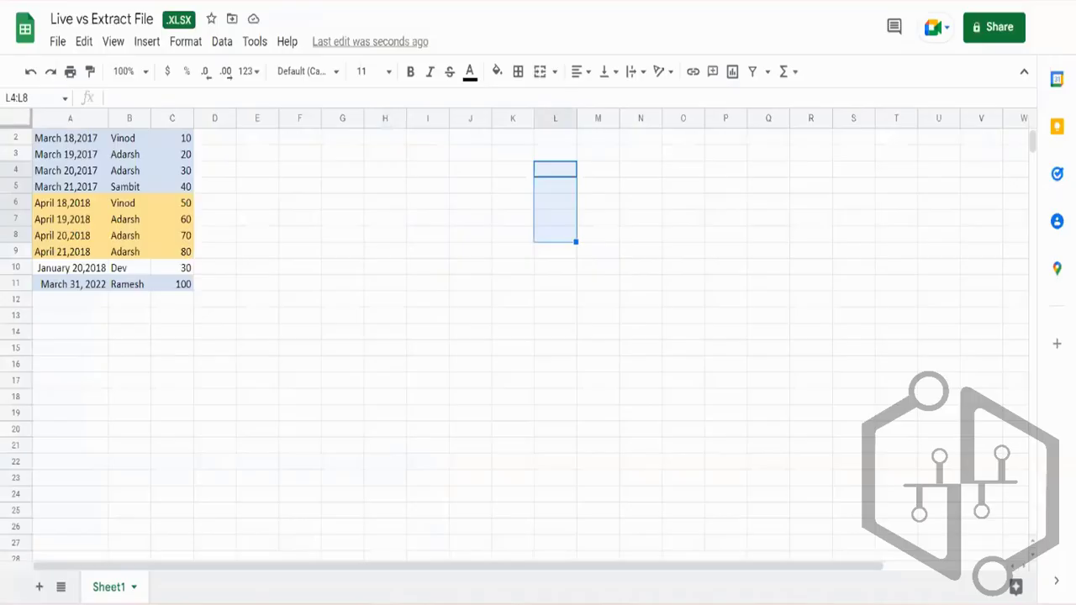
# - Paste the full Orders preview into the Live vs Extract File spreadsheet at cell J8, look across it, and undo the paste
pyautogui.click(457, 244)
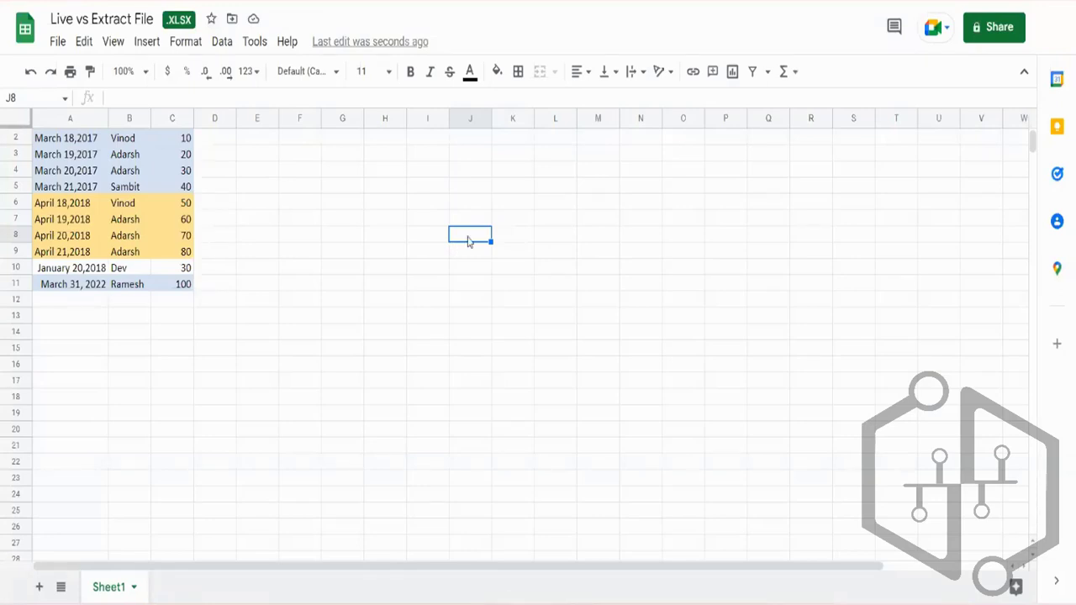
pyautogui.hotkey('ctrl', 'v')
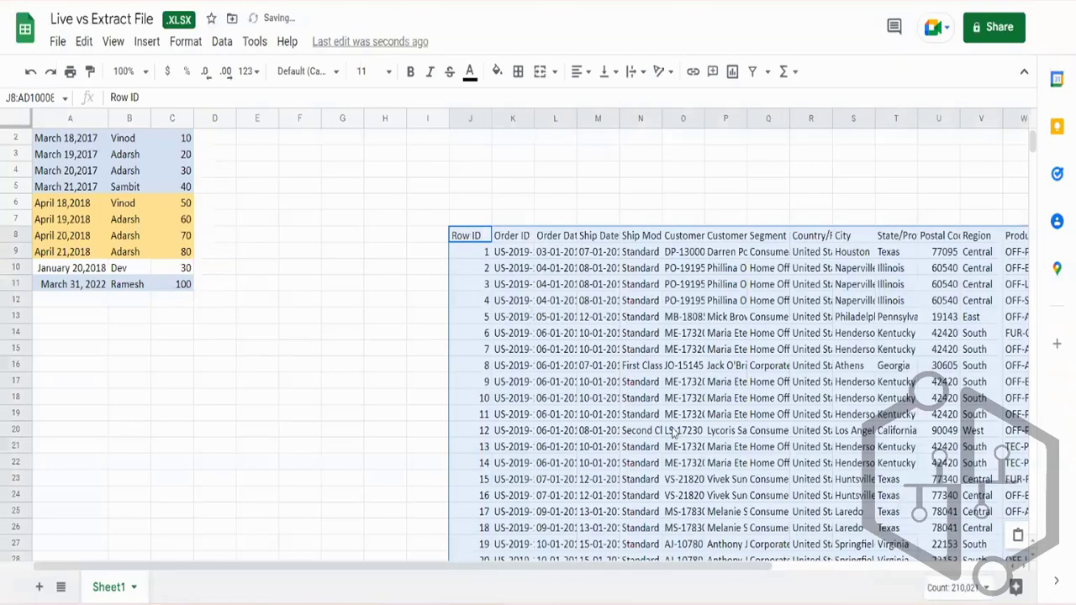
pyautogui.rightClick(631, 564)
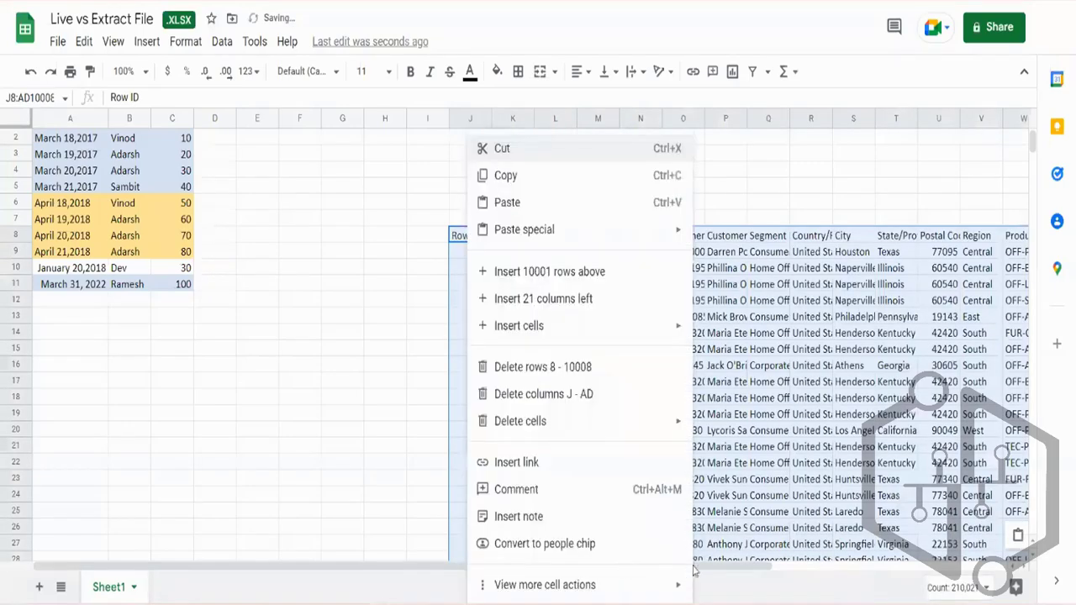
pyautogui.click(392, 575)
pyautogui.moveTo(435, 564); pyautogui.dragTo(731, 562)
pyautogui.hotkey('ctrl', 'z')
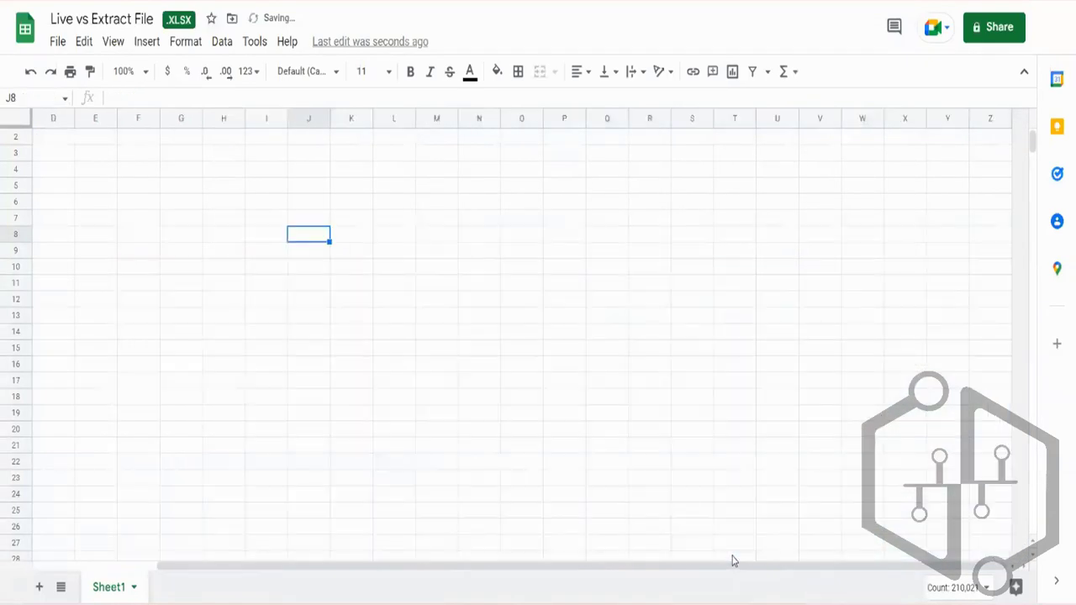
# - Switch to the Tableau Book2 workbook, look over the Orders fields in Sheet 1, and return to the data source
pyautogui.moveTo(361, 603)
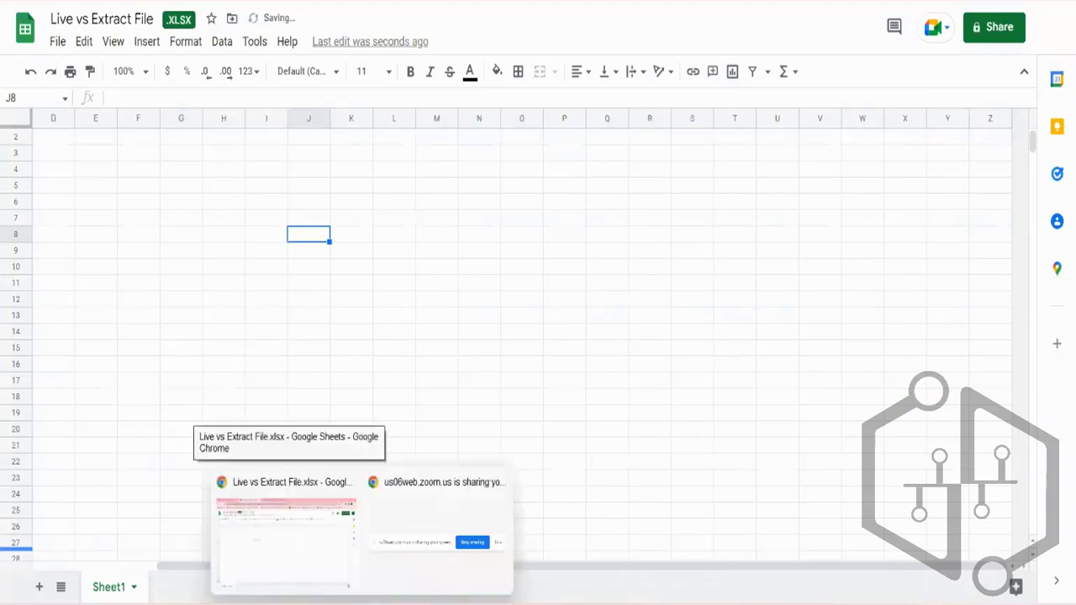
pyautogui.moveTo(393, 603)
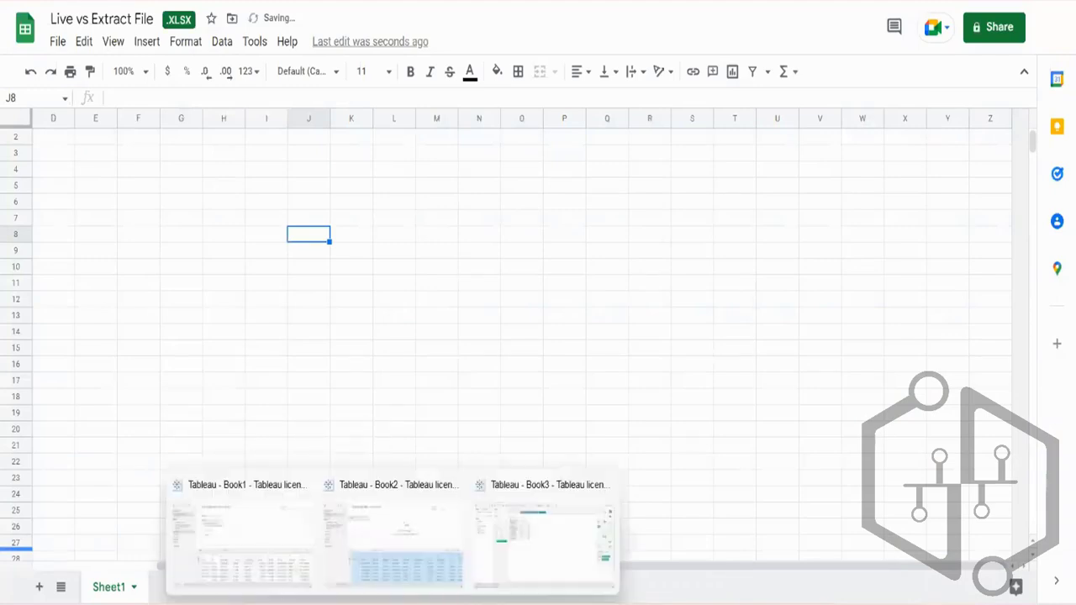
pyautogui.click(387, 528)
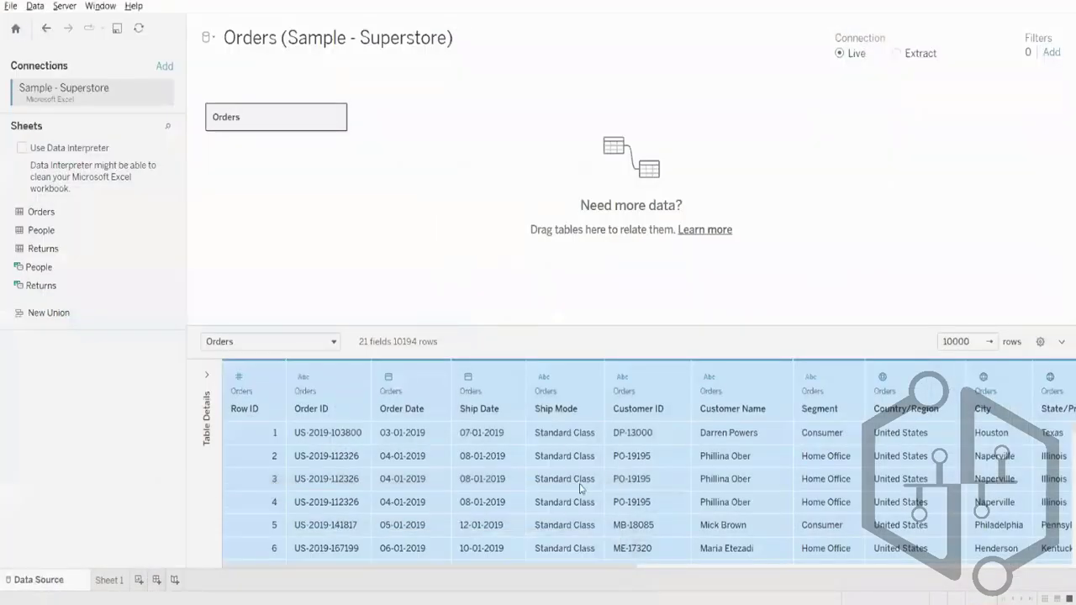
pyautogui.click(109, 580)
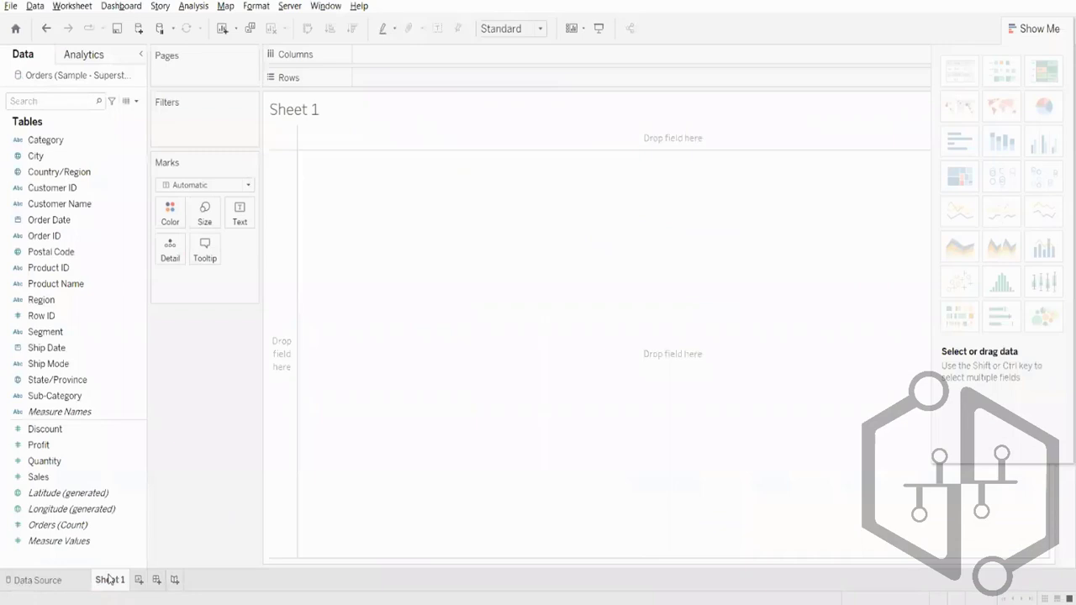
pyautogui.moveTo(108, 579)
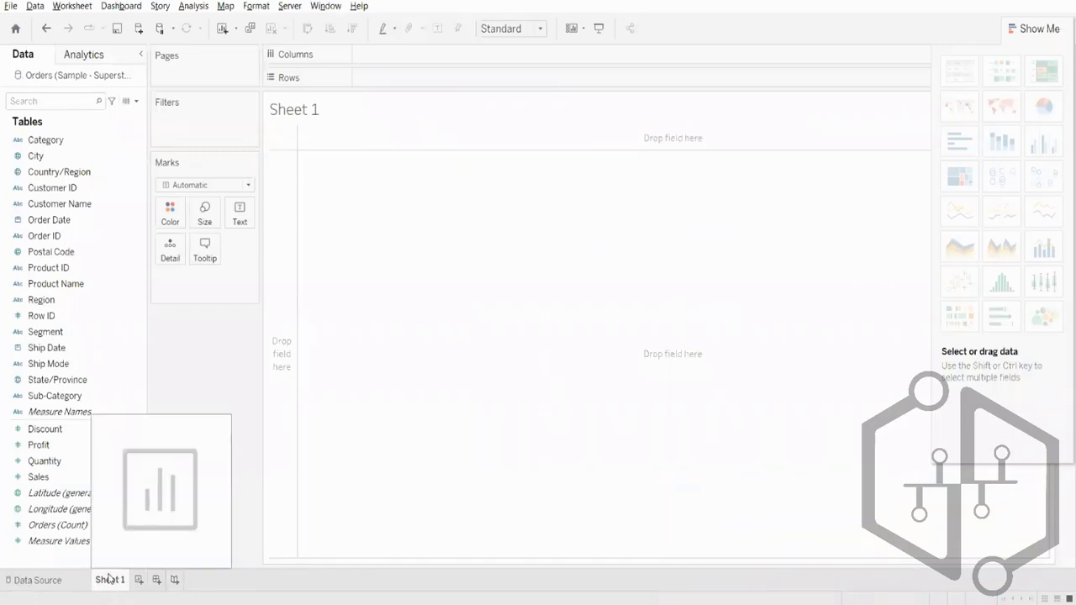
pyautogui.click(42, 579)
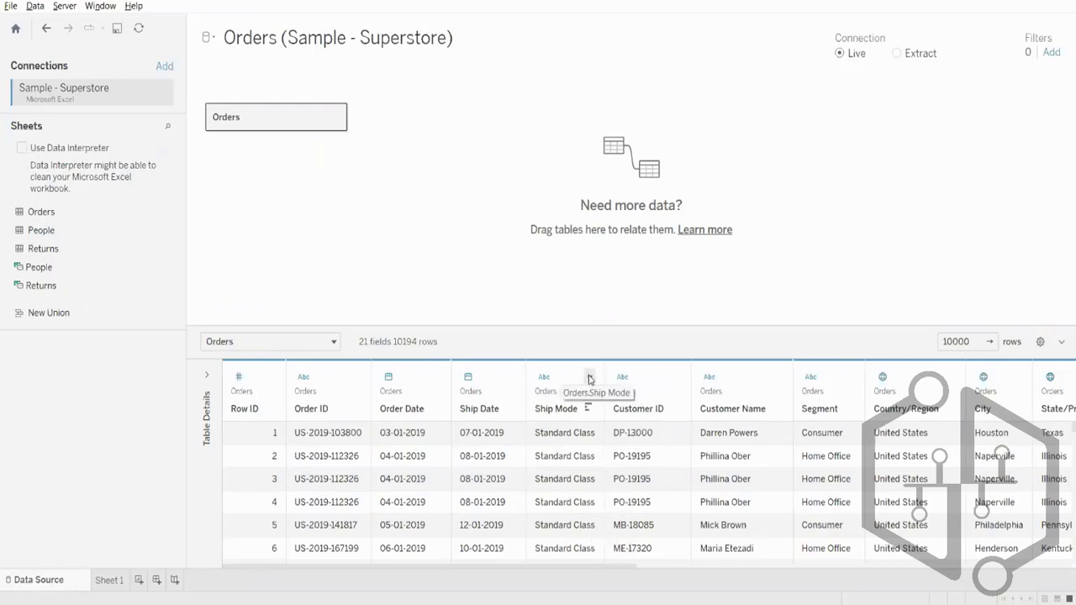
# - Split the Ship Mode field automatically and compare the resulting split columns with the original Ship Mode values
pyautogui.click(590, 380)
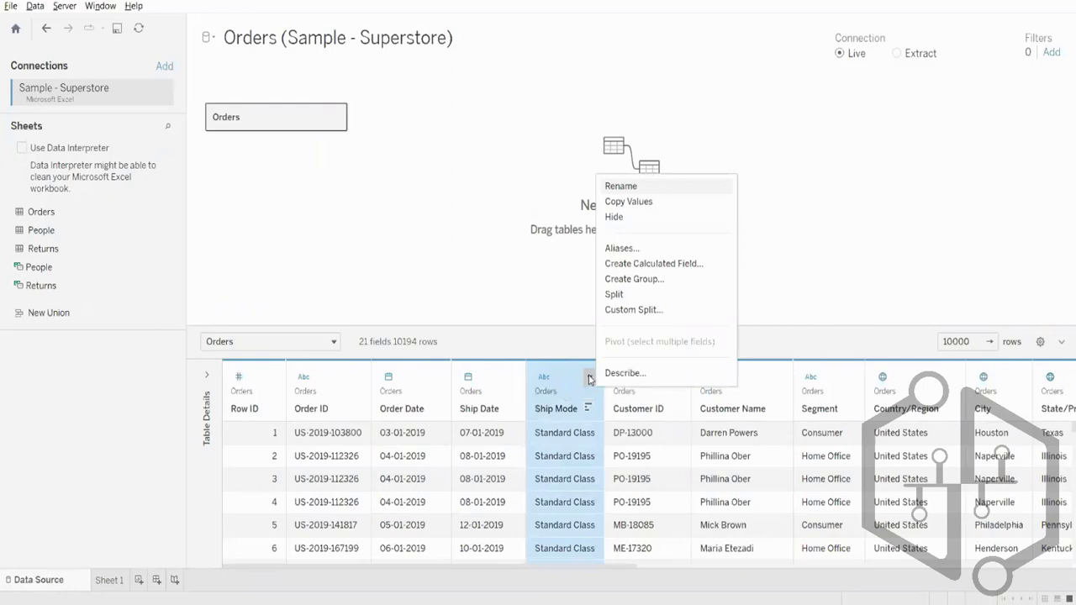
pyautogui.click(618, 296)
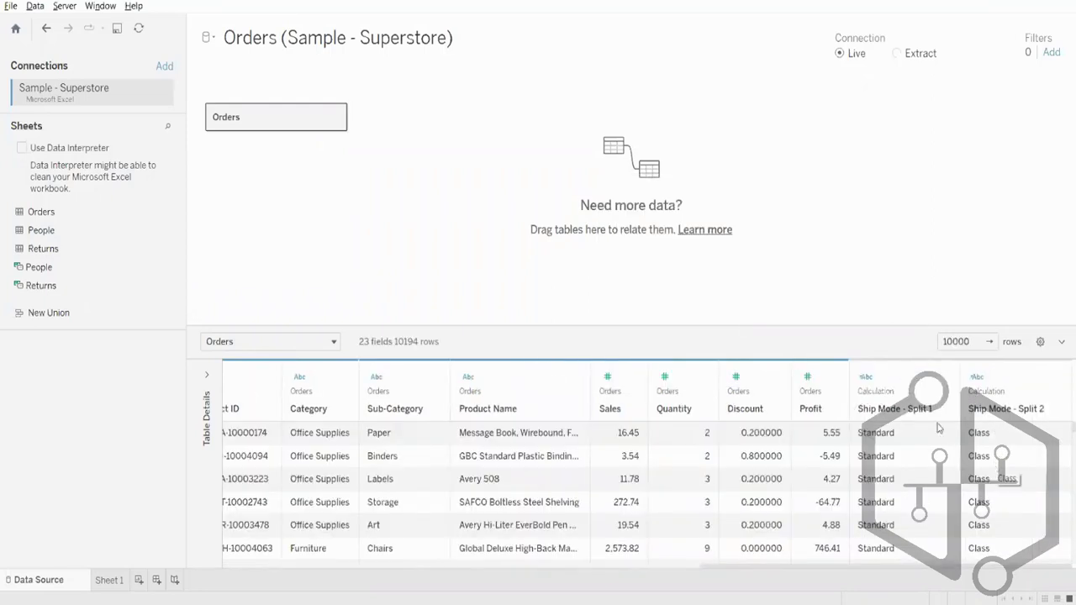
pyautogui.moveTo(867, 570); pyautogui.dragTo(392, 571)
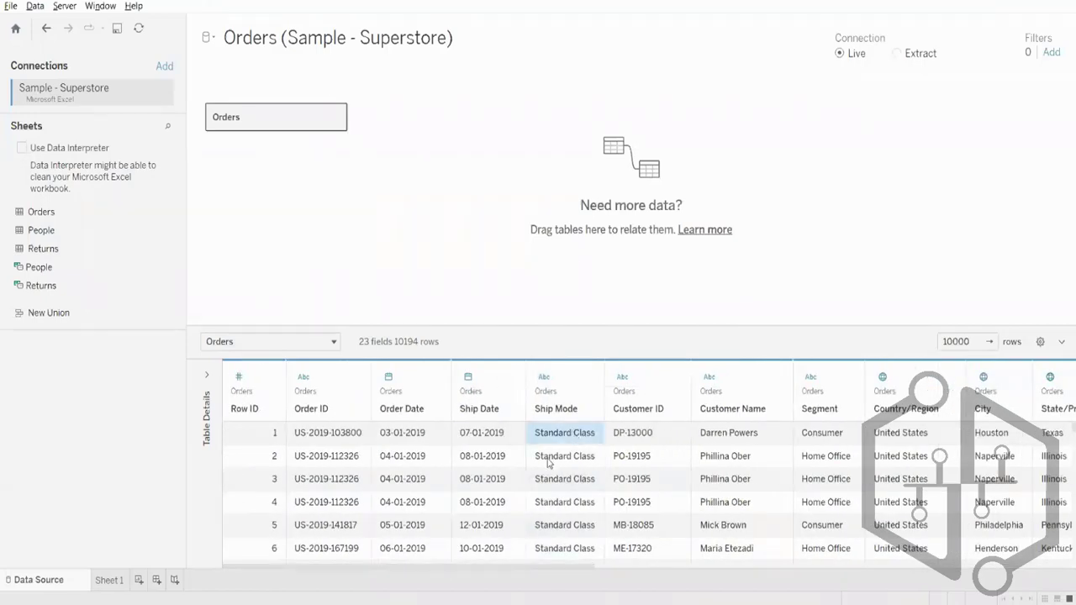
pyautogui.scroll(-2, 553, 472)
pyautogui.scroll(-1, 551, 472)
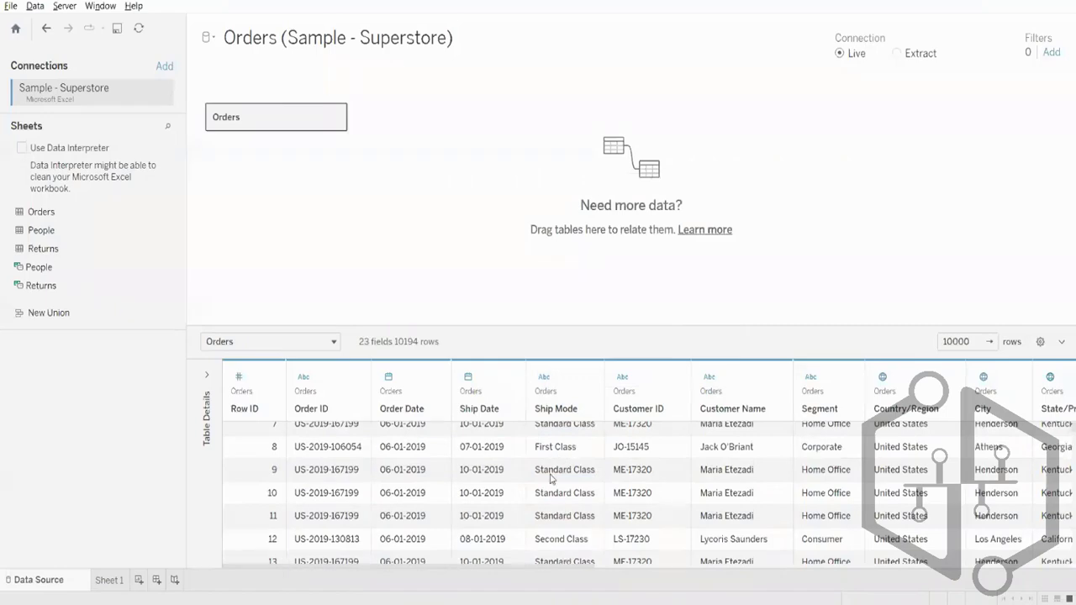
pyautogui.scroll(3, 550, 478)
pyautogui.moveTo(398, 567); pyautogui.dragTo(969, 586)
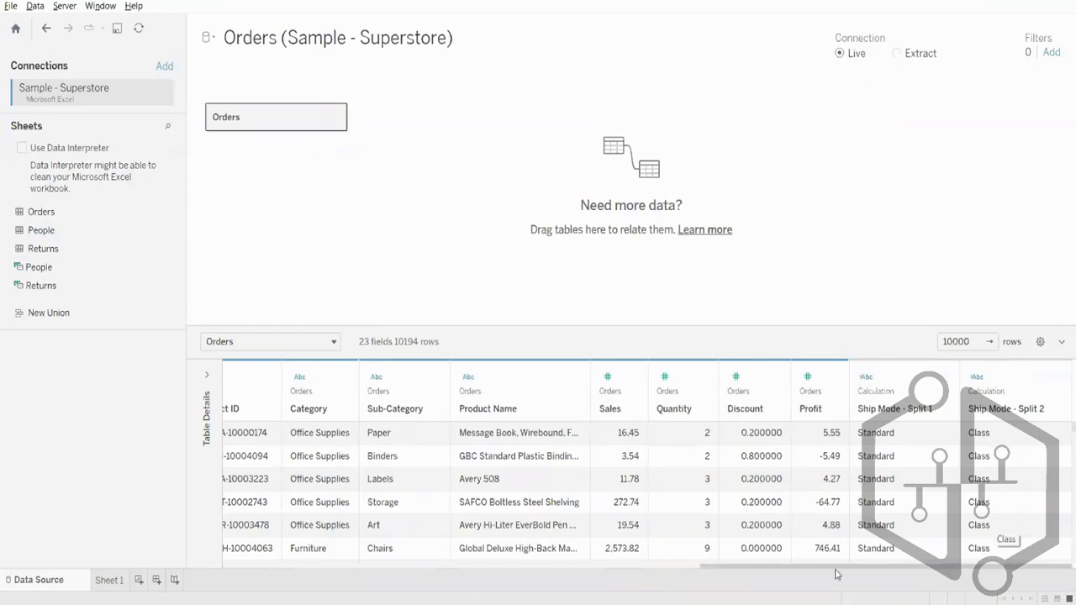
pyautogui.moveTo(685, 570); pyautogui.dragTo(325, 536)
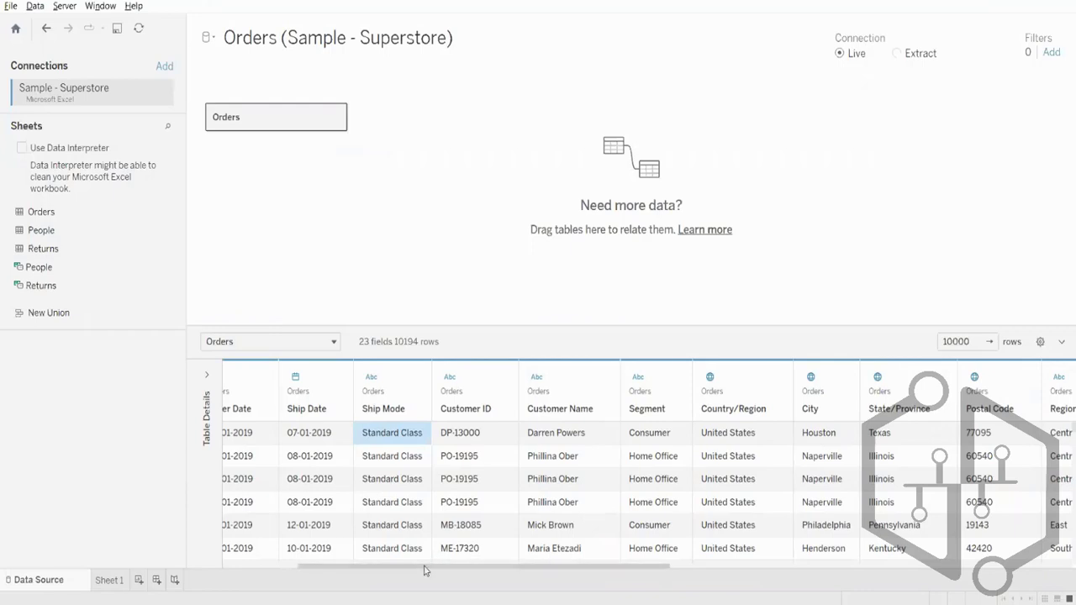
pyautogui.moveTo(424, 570); pyautogui.dragTo(827, 570)
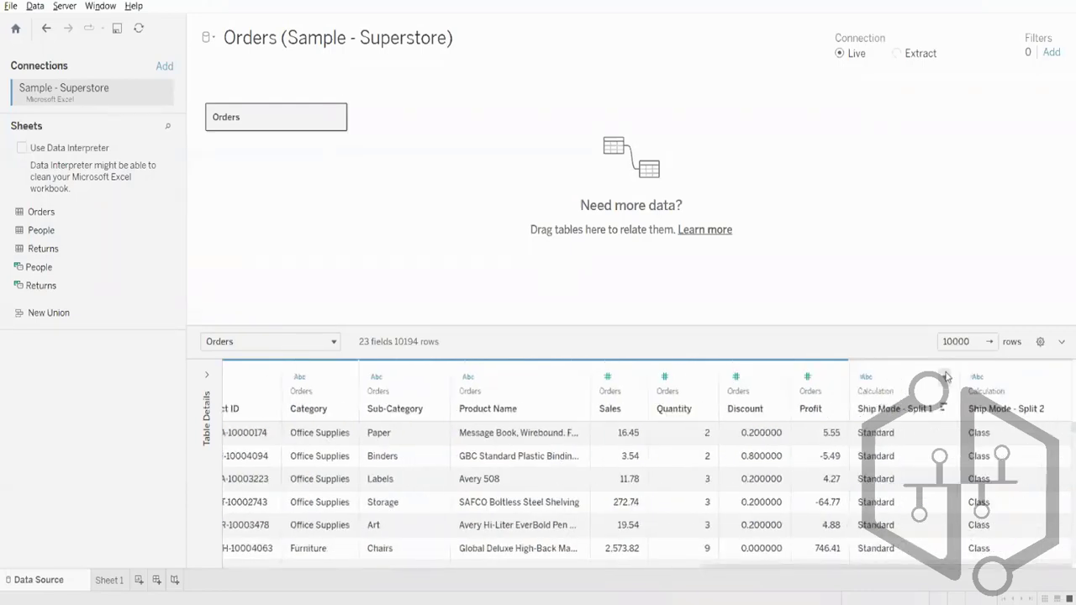
# - Delete the calculated fields Ship Mode - Split 1 and Ship Mode - Split 2 from the Orders table
pyautogui.click(945, 378)
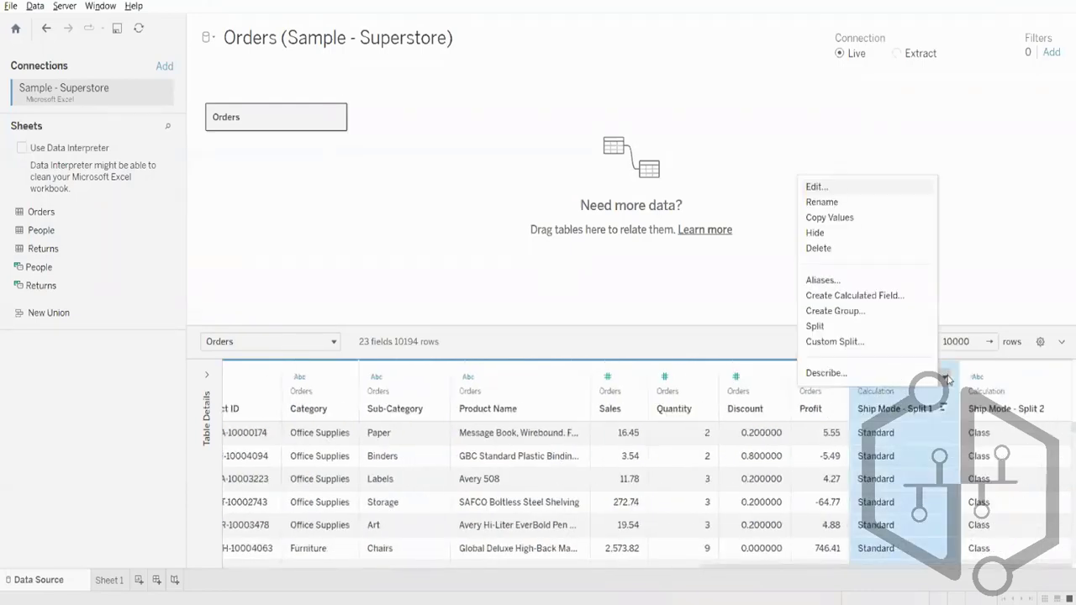
pyautogui.click(829, 247)
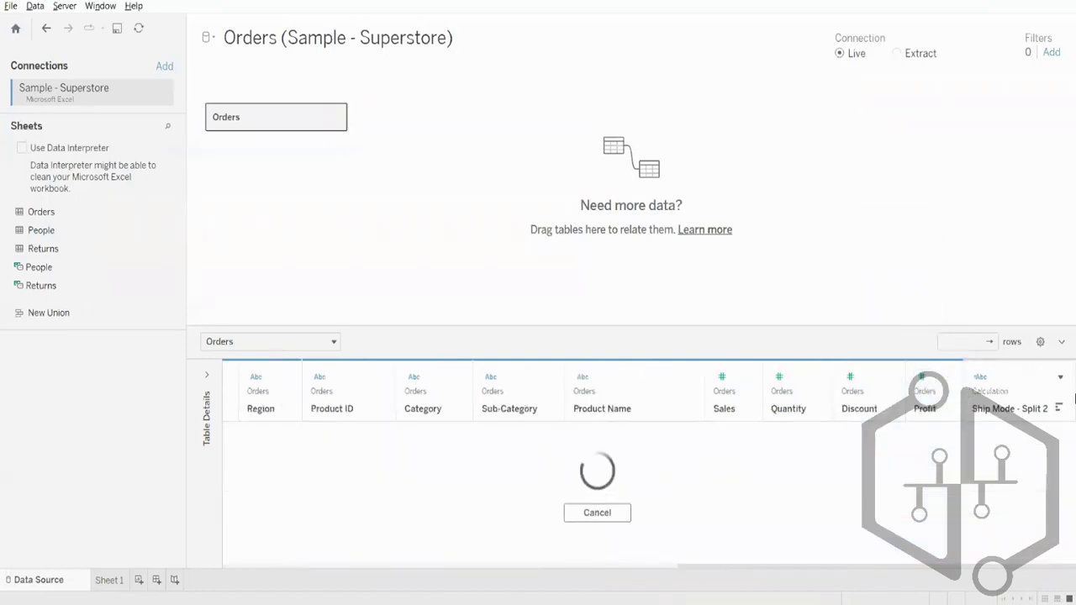
pyautogui.click(1061, 377)
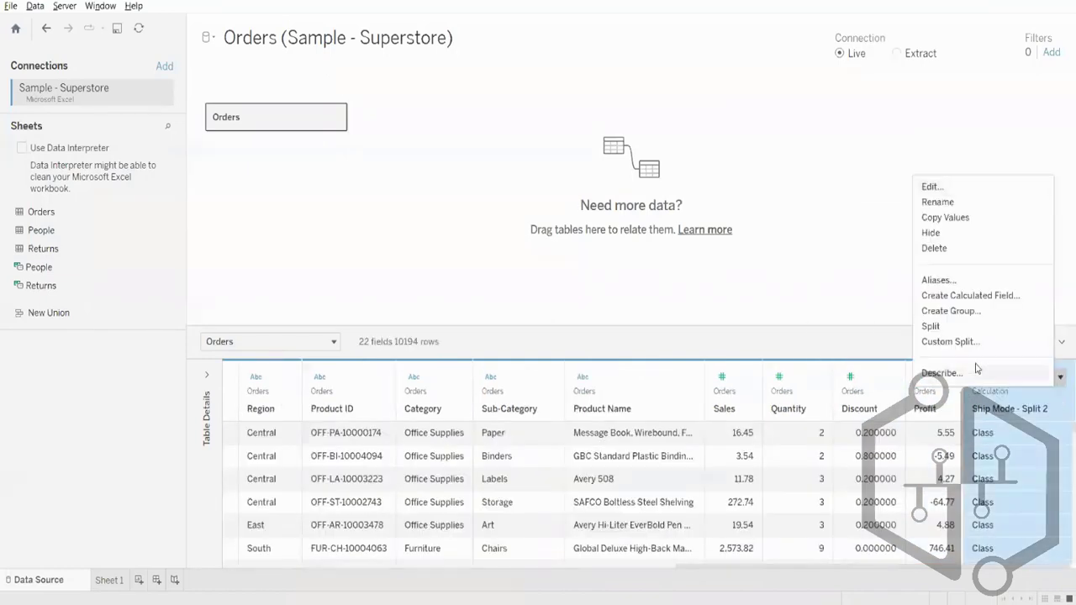
pyautogui.click(940, 342)
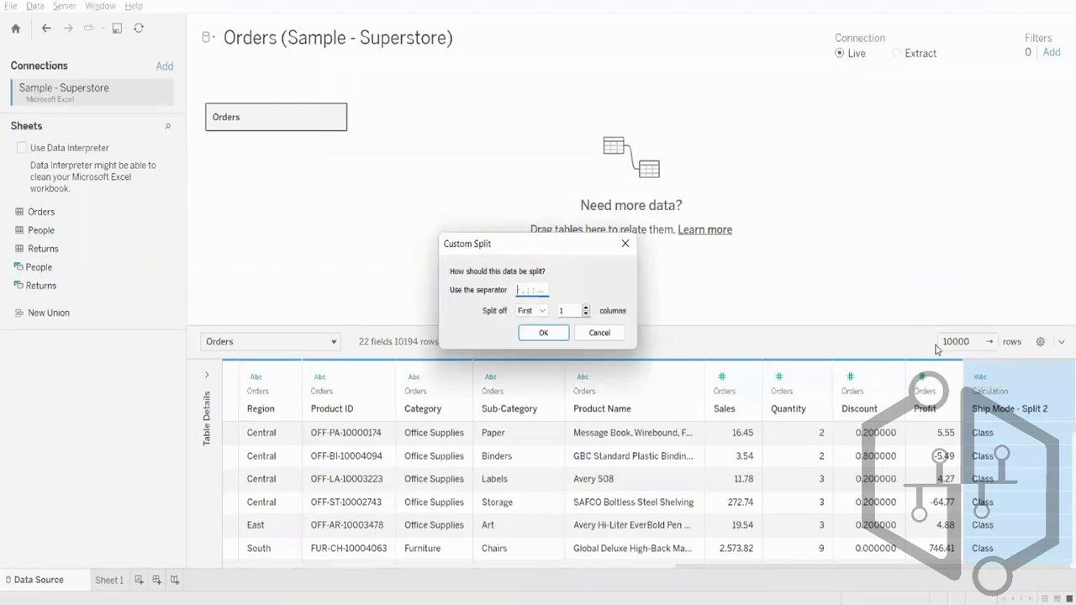
pyautogui.click(636, 239)
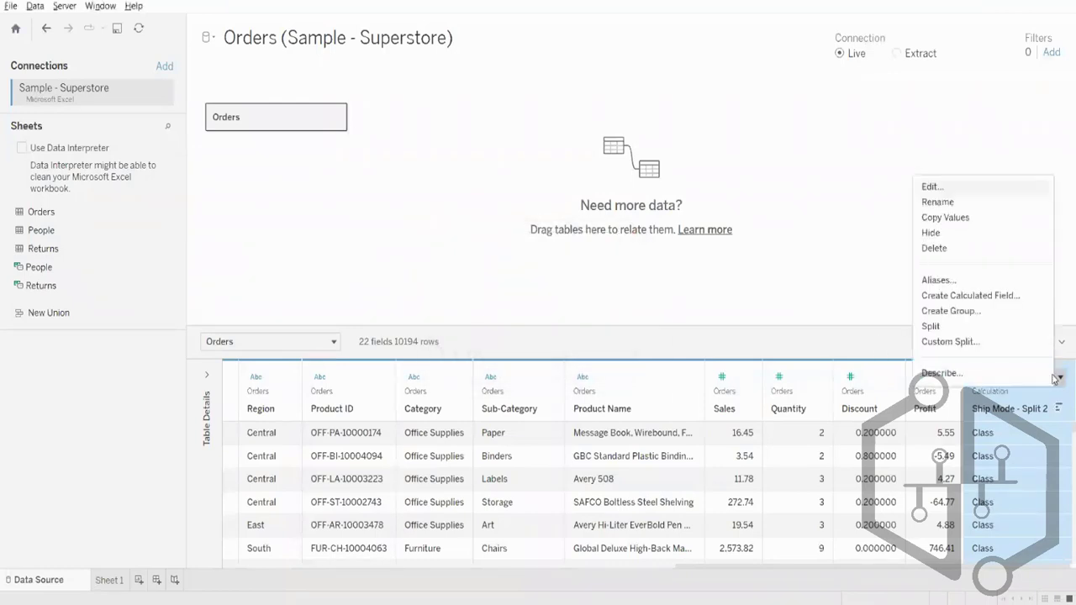
pyautogui.click(1059, 376)
pyautogui.click(935, 248)
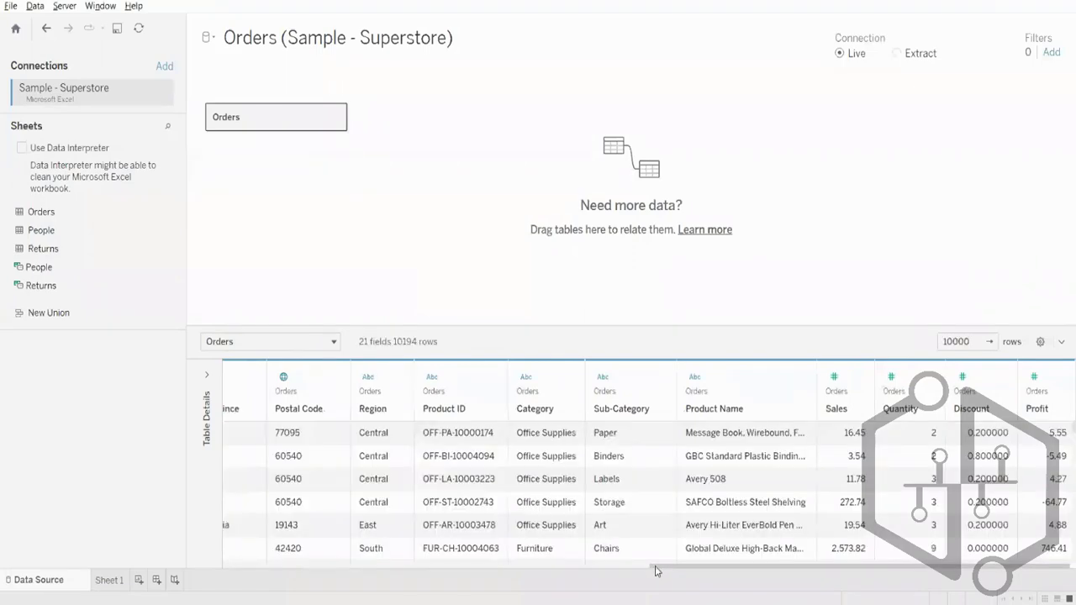
# - Custom split the Customer ID field on the "-" separator, splitting off the first 1 column
pyautogui.moveTo(589, 569); pyautogui.dragTo(135, 552)
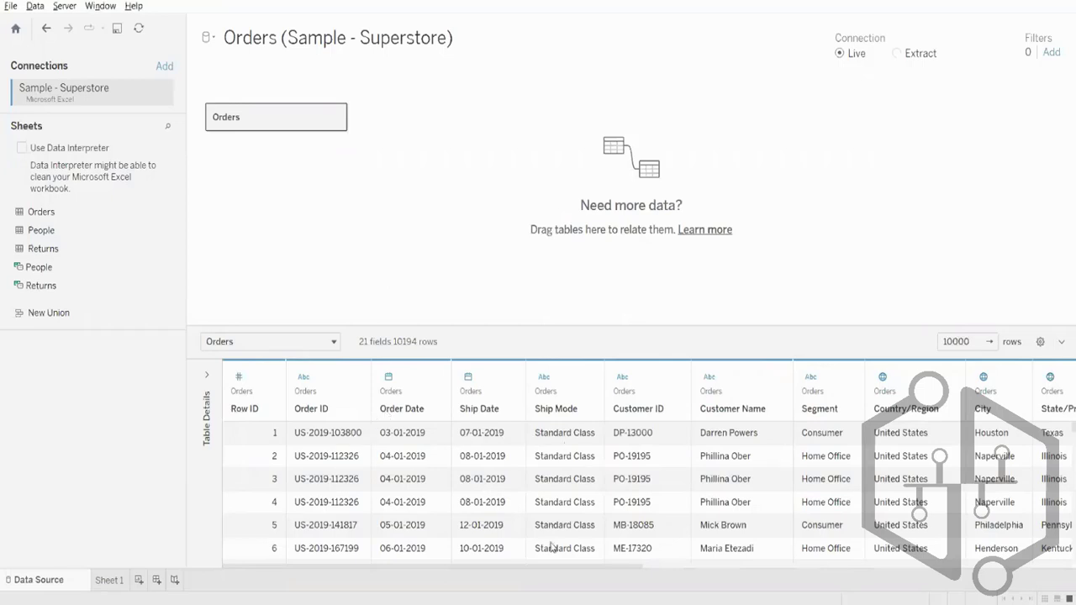
pyautogui.click(625, 437)
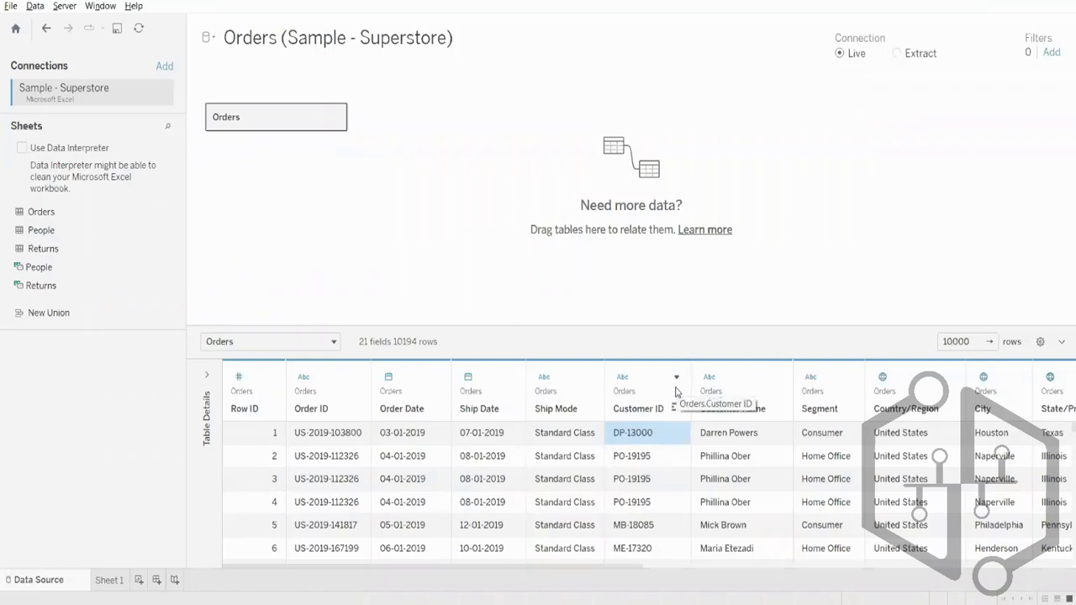
pyautogui.click(676, 378)
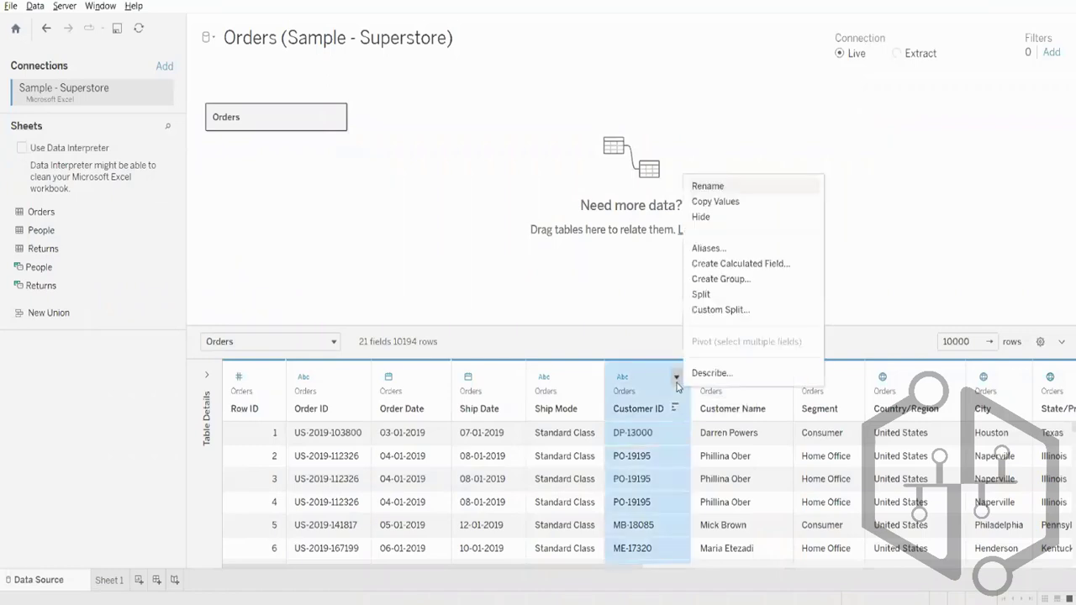
pyautogui.click(713, 310)
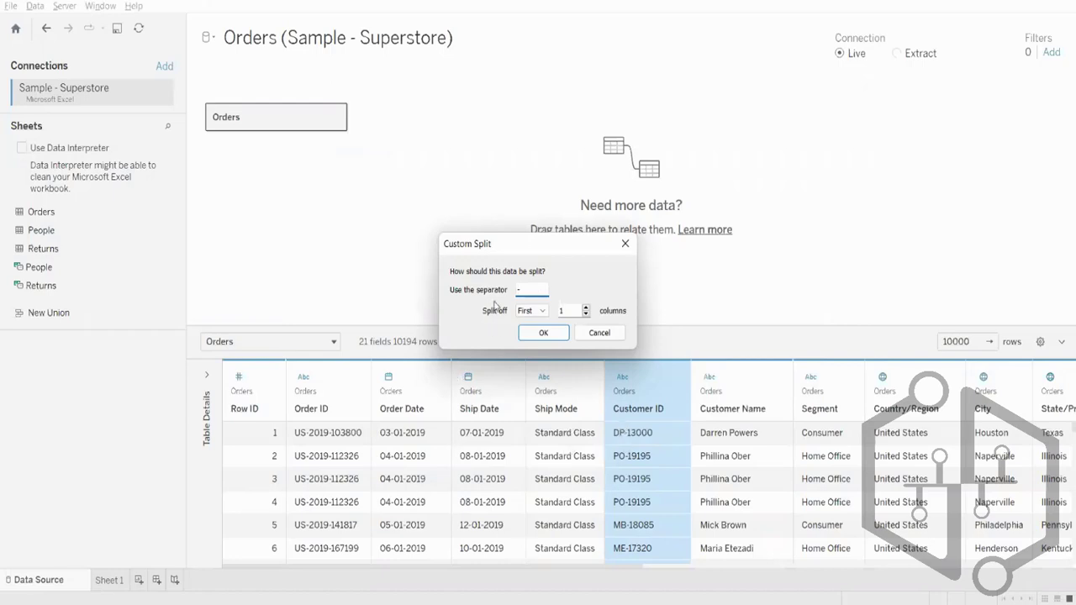
pyautogui.click(543, 333)
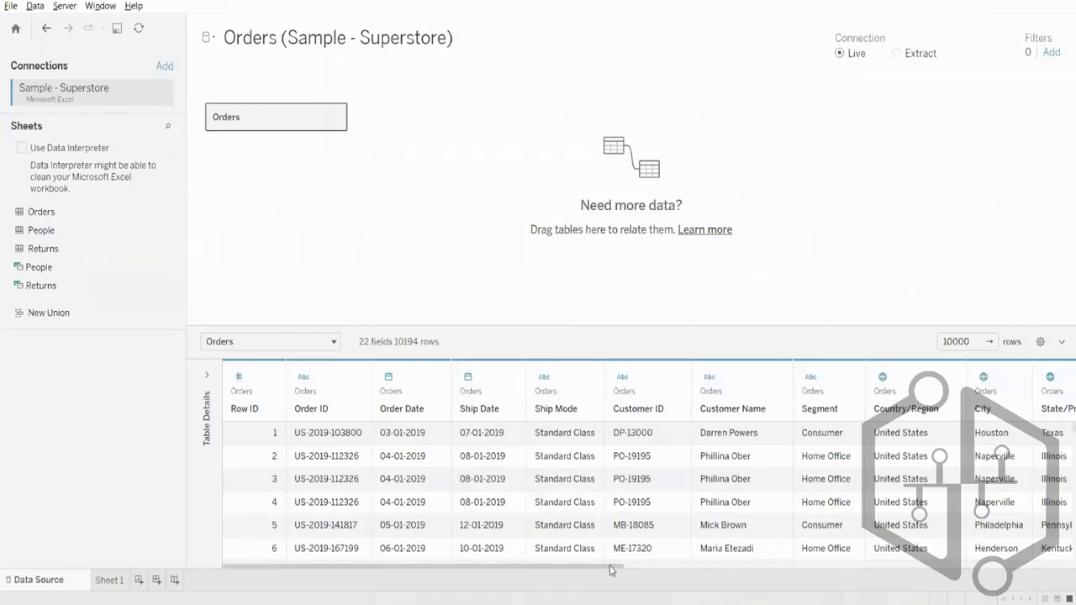
# - Find the new Customer ID split column at the end of the Orders preview and examine its values
pyautogui.moveTo(610, 570); pyautogui.dragTo(699, 571)
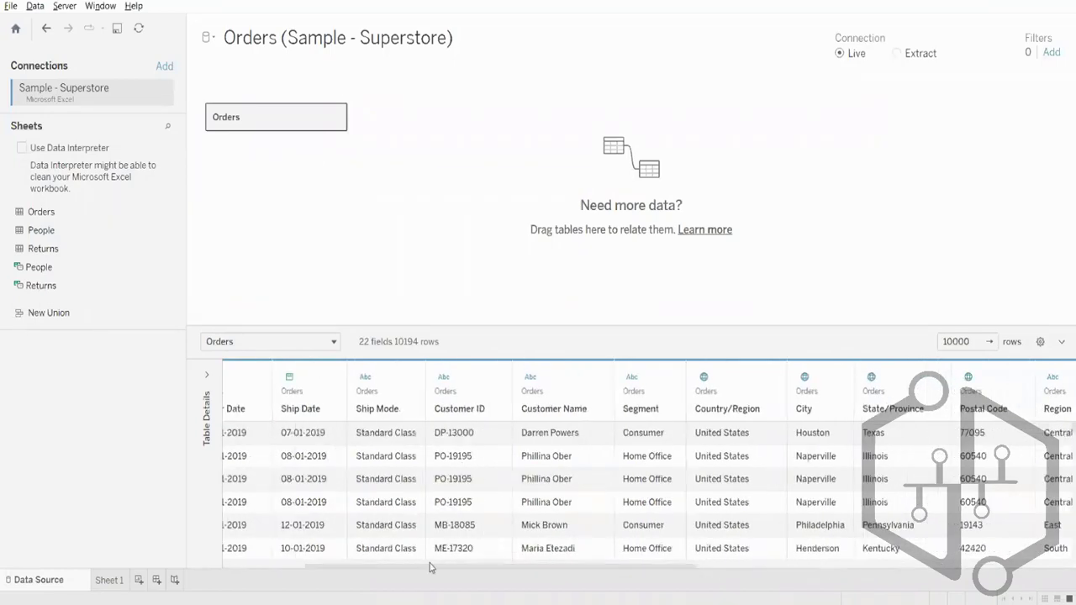
pyautogui.moveTo(429, 563); pyautogui.dragTo(840, 569)
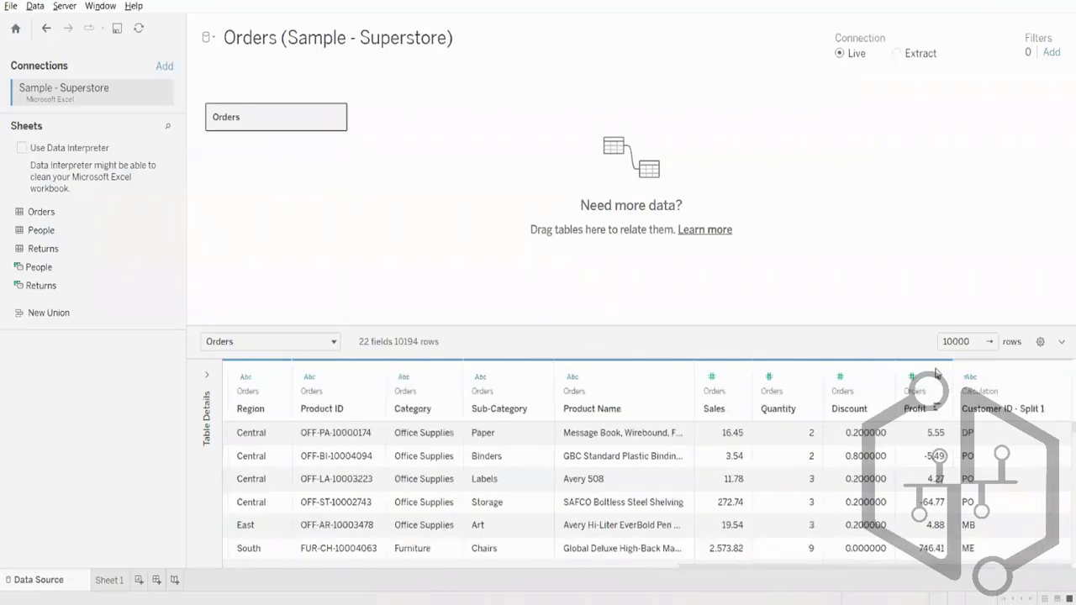
pyautogui.moveTo(981, 374); pyautogui.dragTo(804, 394)
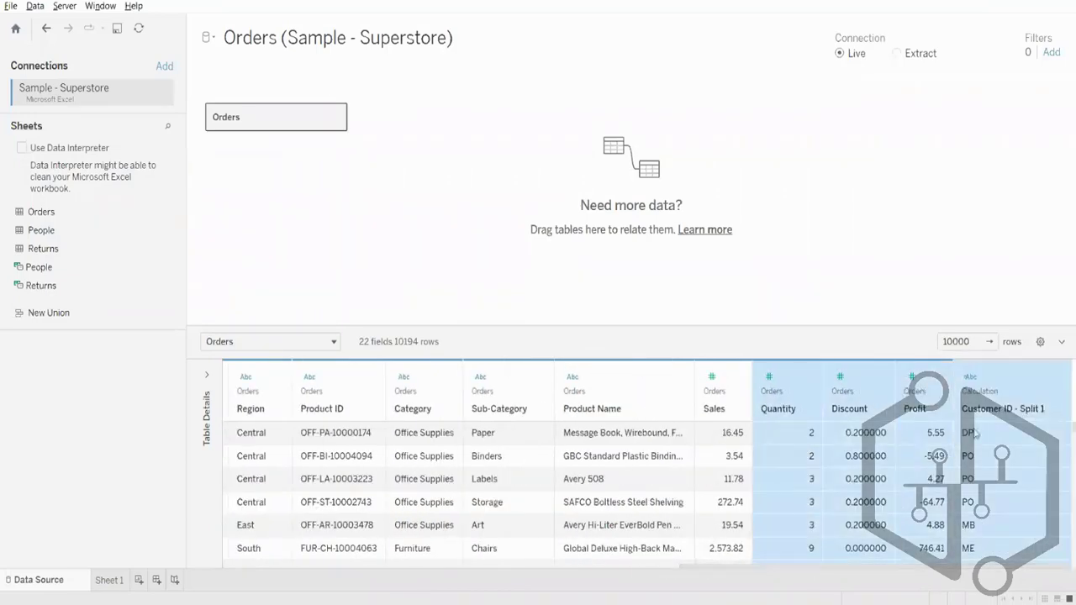
pyautogui.click(975, 374)
pyautogui.click(1056, 378)
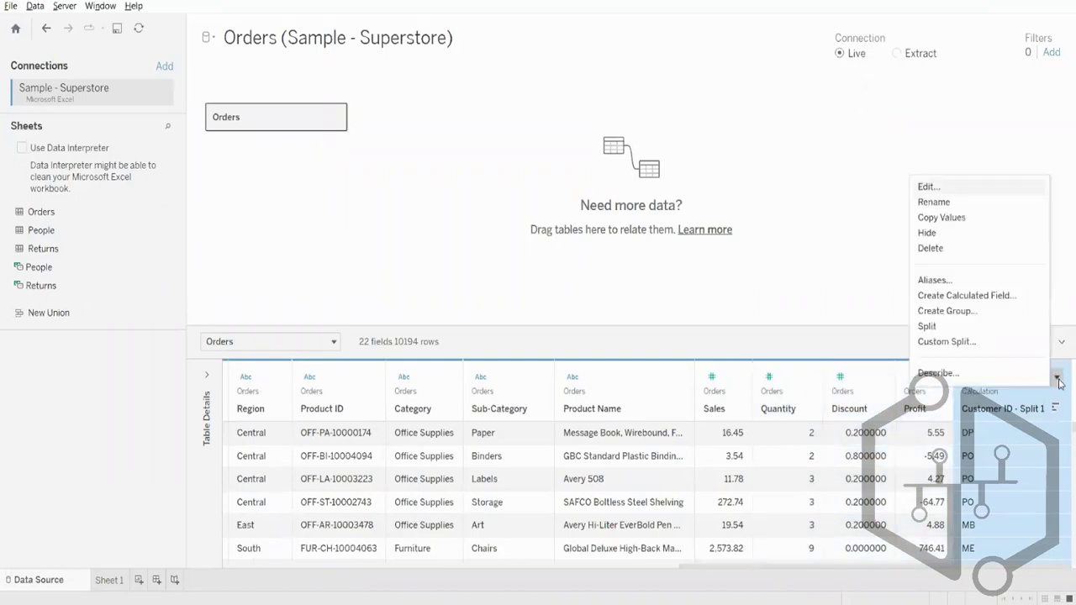
pyautogui.click(1060, 283)
pyautogui.click(983, 435)
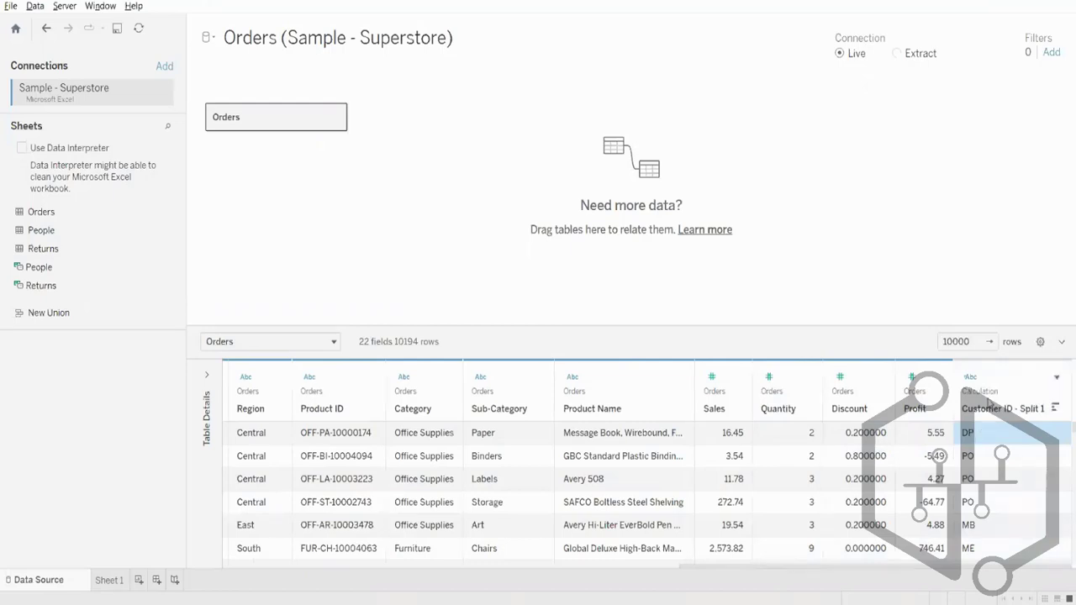
pyautogui.click(988, 461)
pyautogui.click(984, 481)
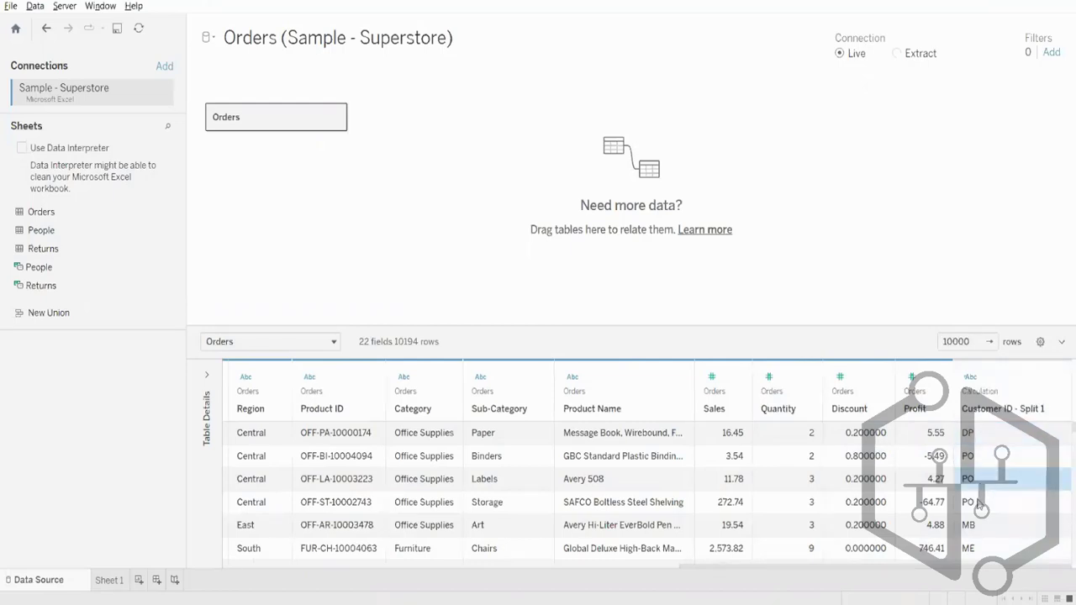
pyautogui.click(979, 503)
# - Try to custom split Customer ID into the last 1 column with the separator left blank, and check the split columns
pyautogui.moveTo(862, 568); pyautogui.dragTo(482, 568)
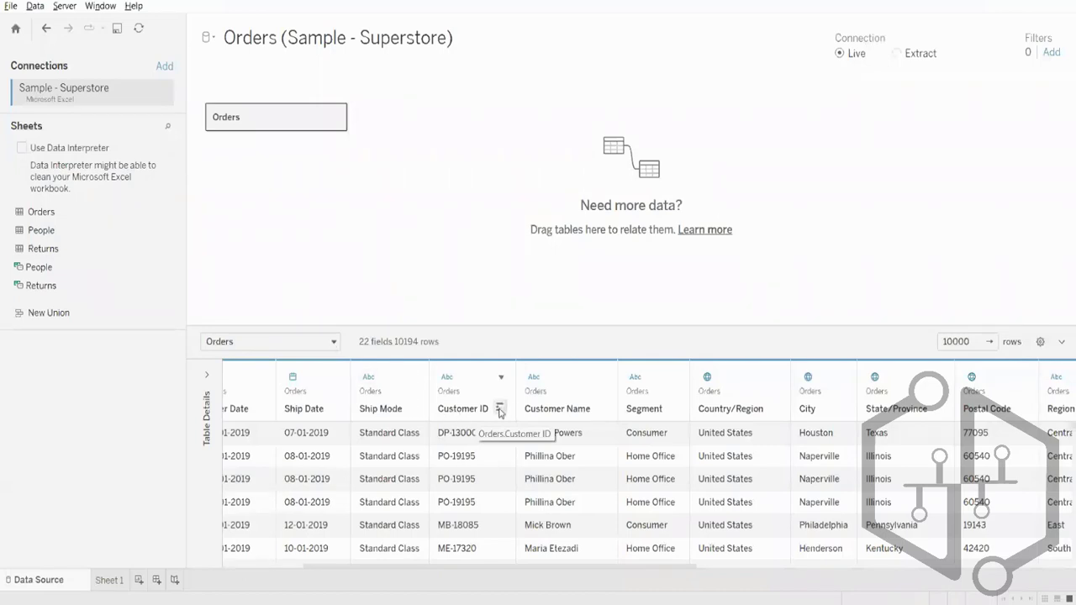
pyautogui.click(501, 376)
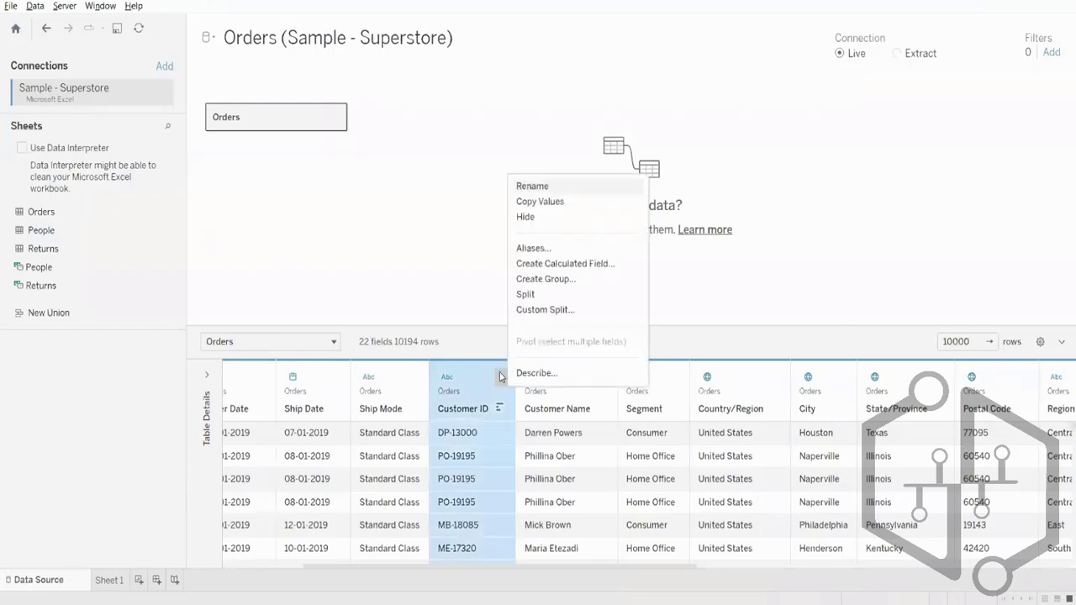
pyautogui.click(531, 311)
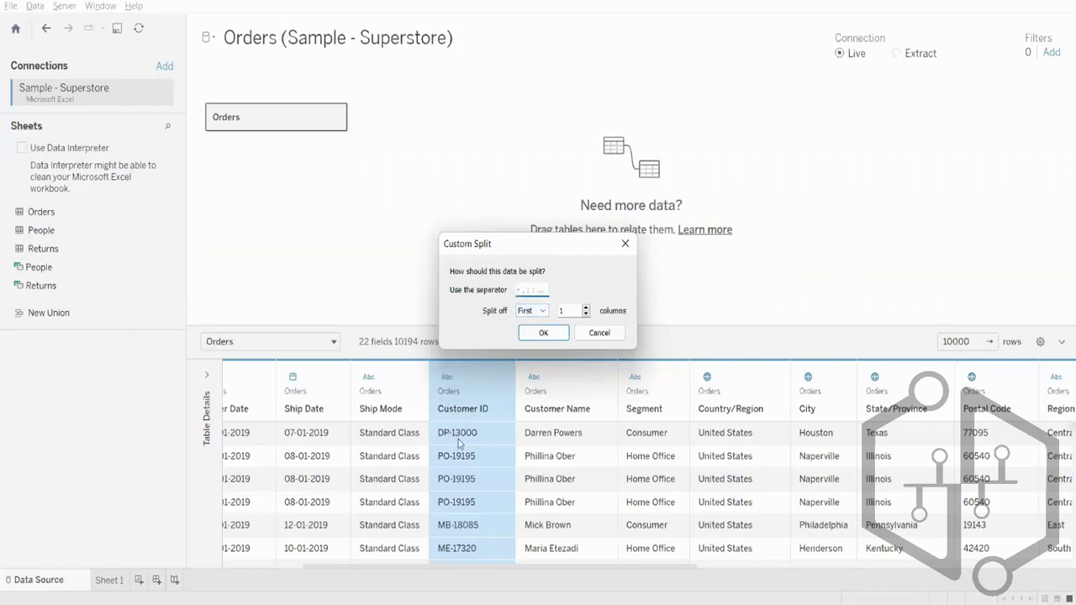
pyautogui.click(530, 311)
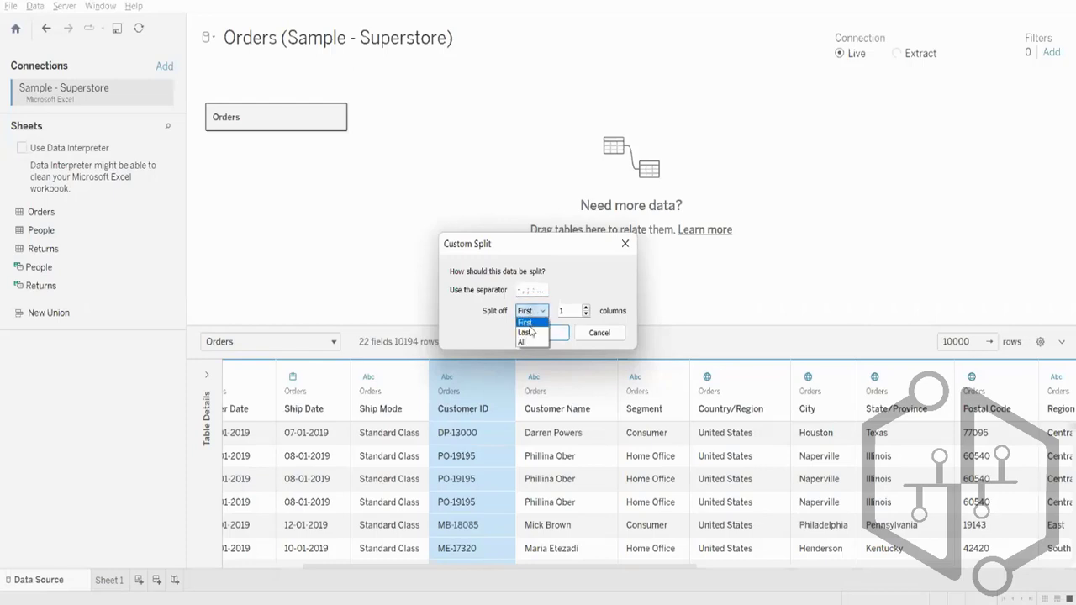
pyautogui.click(529, 335)
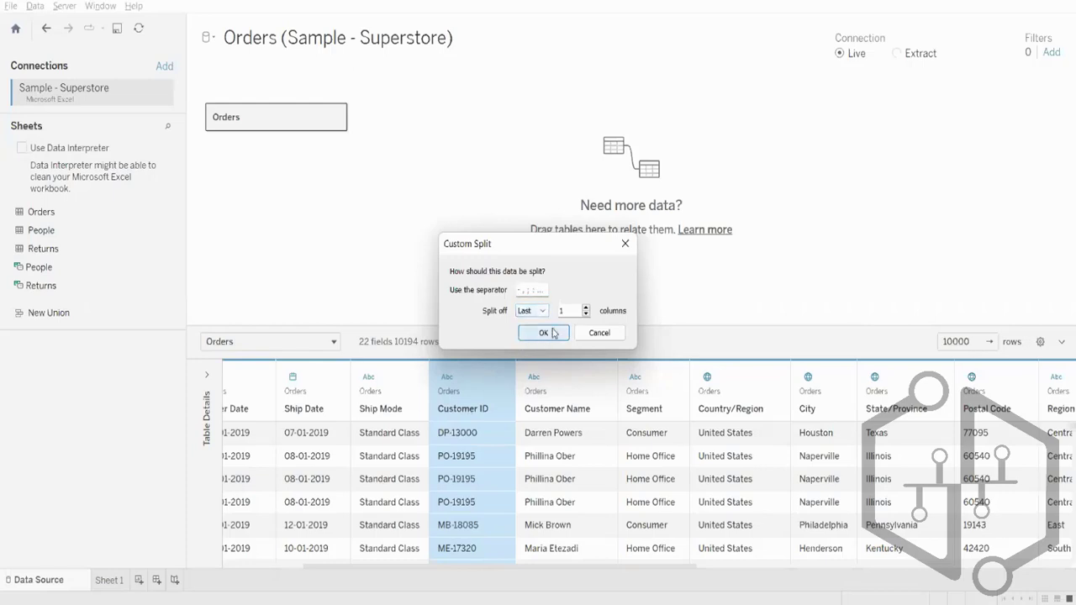
pyautogui.click(554, 333)
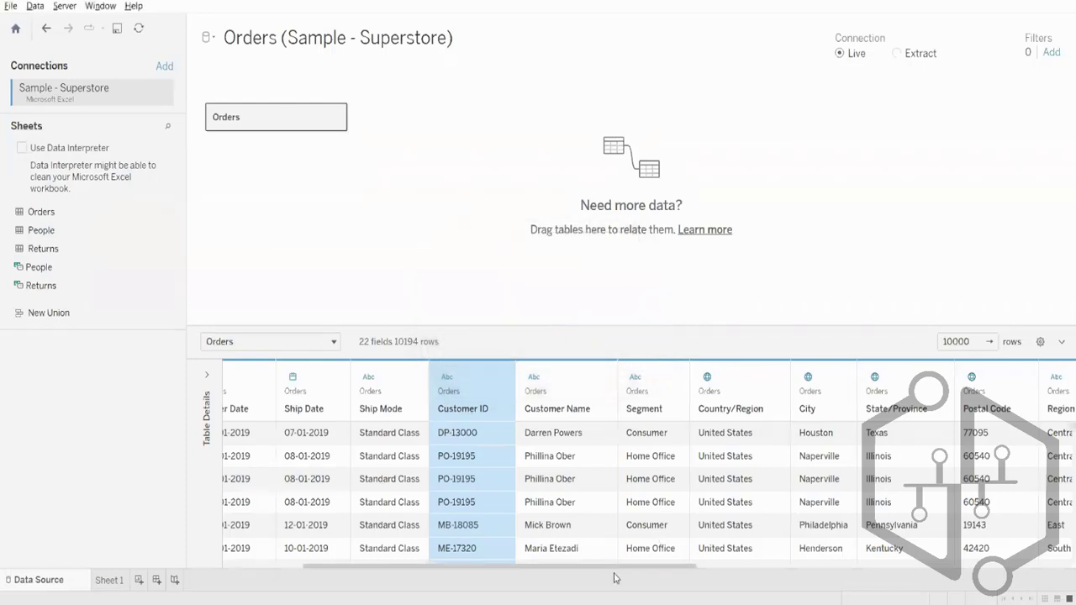
pyautogui.moveTo(614, 567); pyautogui.dragTo(1048, 566)
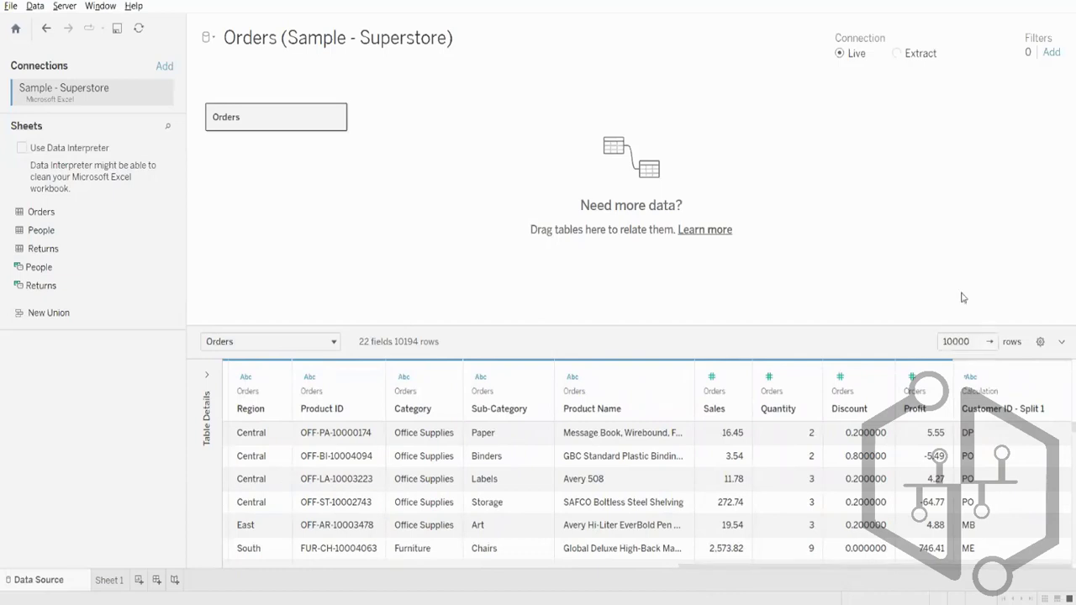
pyautogui.moveTo(883, 567); pyautogui.dragTo(513, 580)
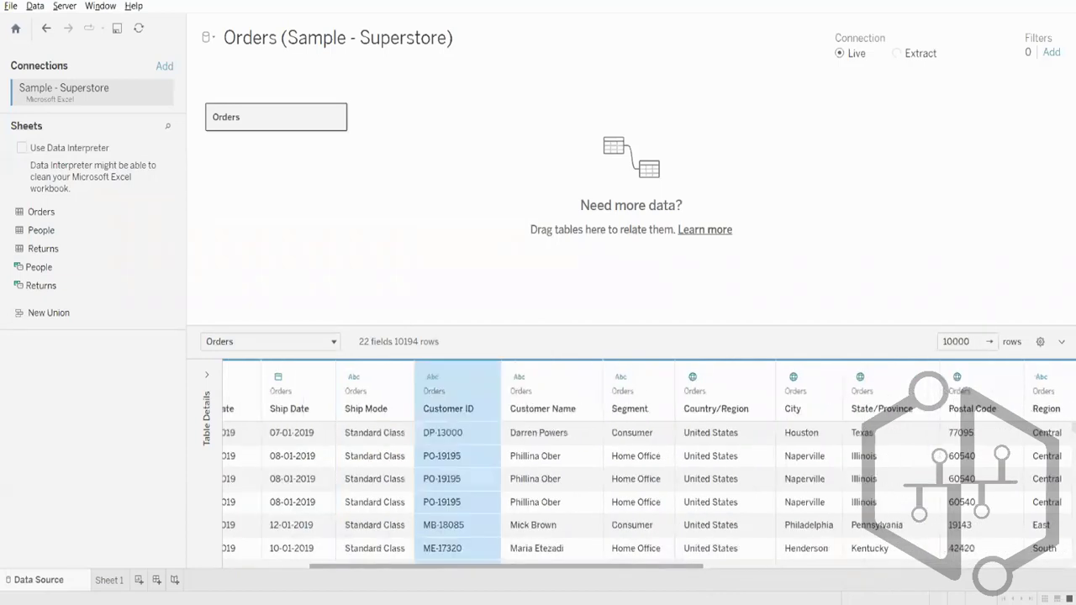
# - Retry the Customer ID custom split for the last 1 column, again without entering a separator
pyautogui.click(490, 381)
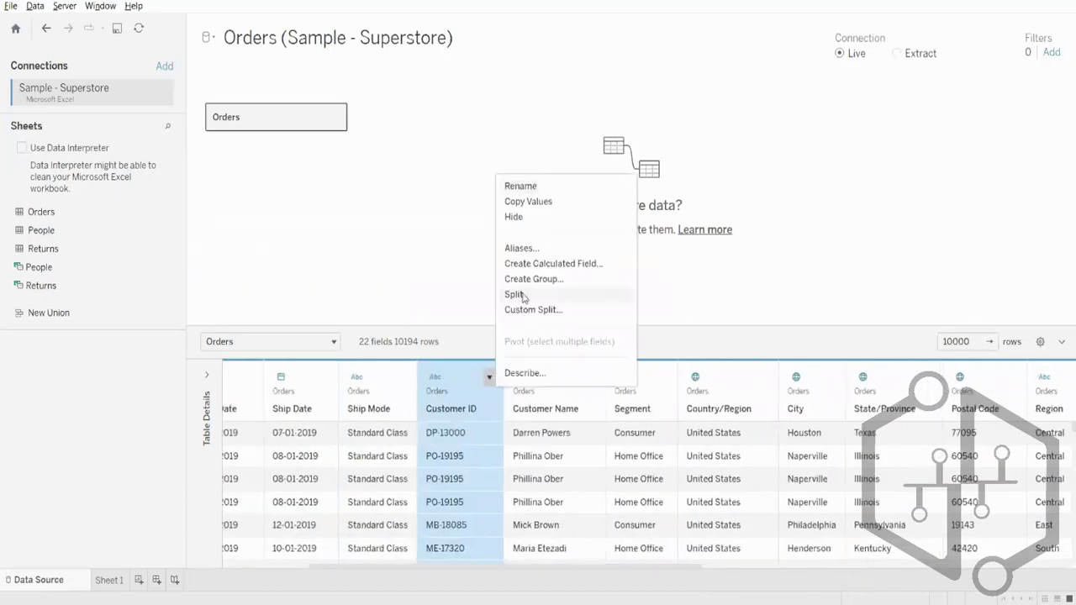
pyautogui.click(524, 309)
pyautogui.click(530, 310)
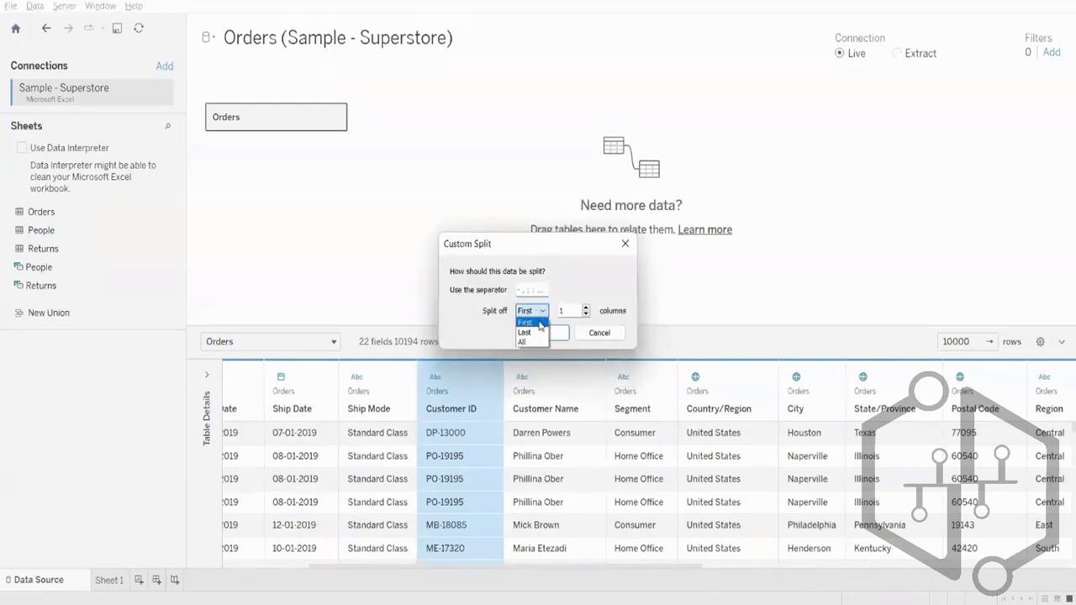
pyautogui.click(526, 322)
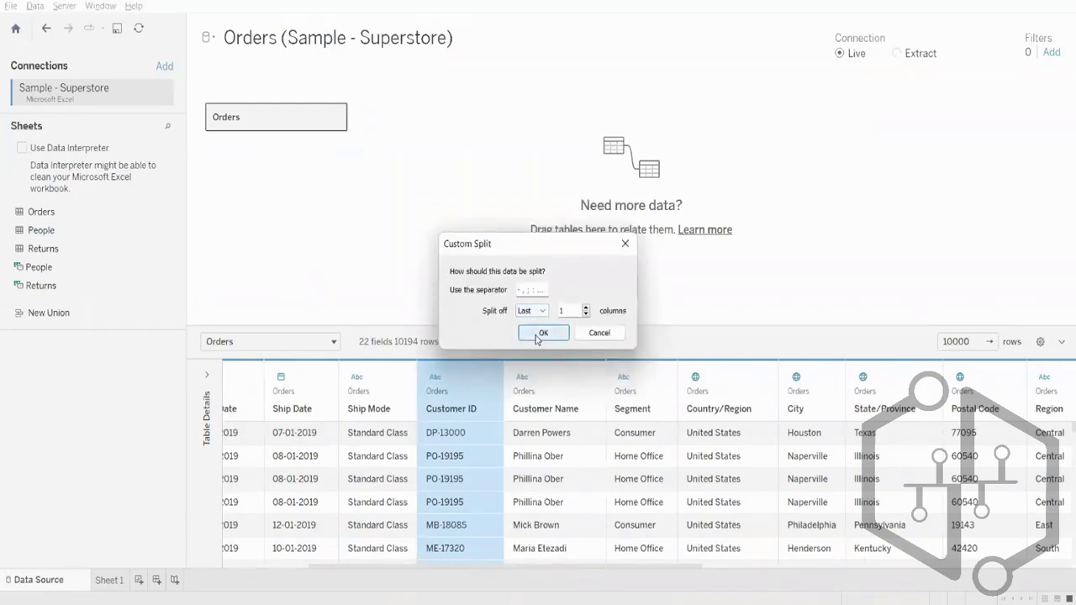
pyautogui.click(537, 336)
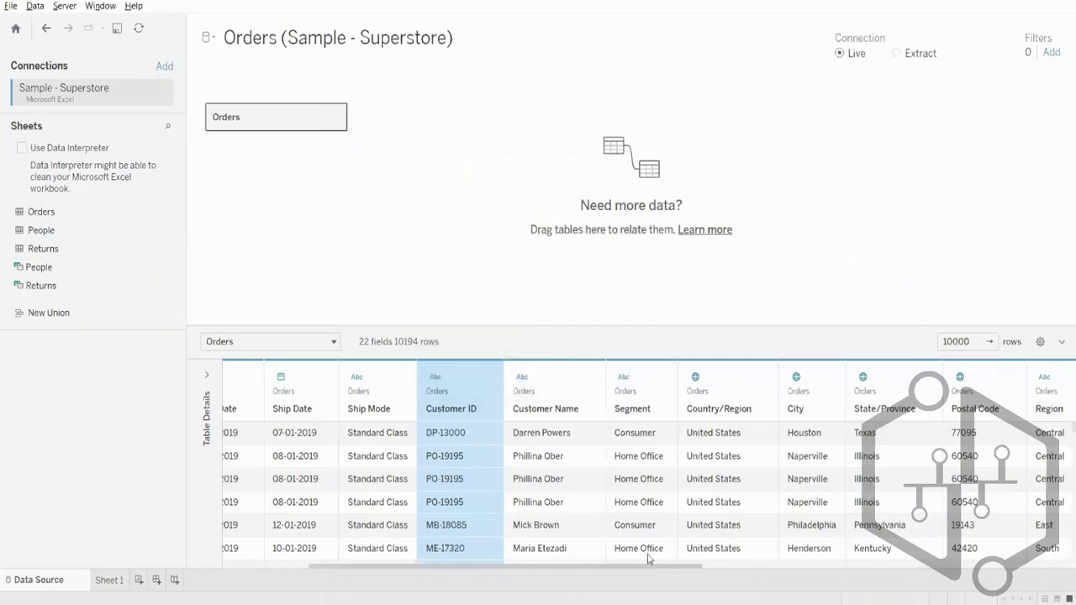
# - Custom split Customer ID on the "-" separator, splitting off the last 1 column, and view the resulting column
pyautogui.click(488, 376)
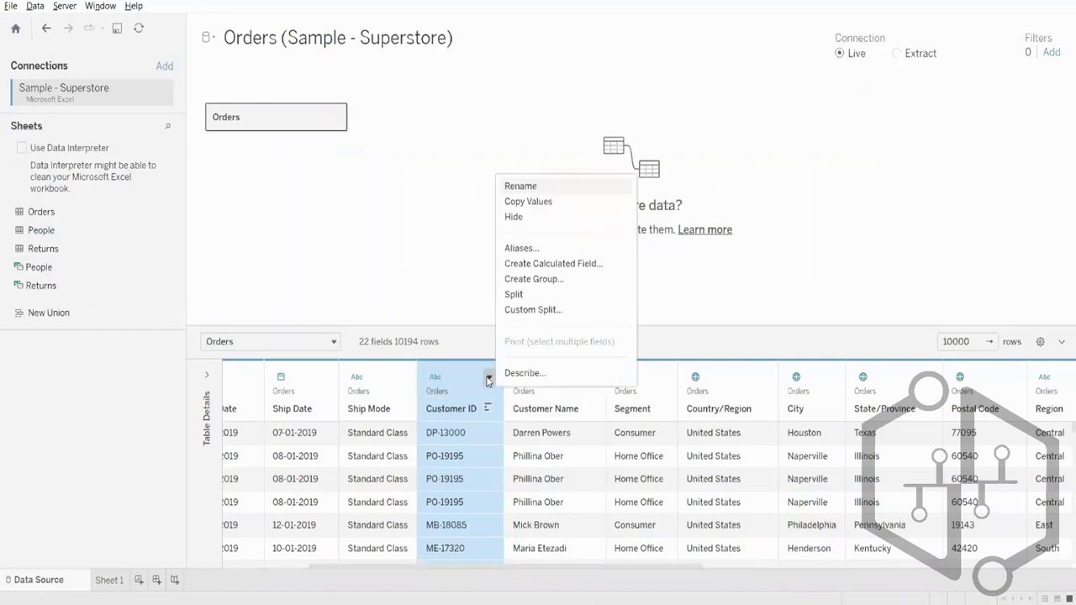
pyautogui.click(521, 310)
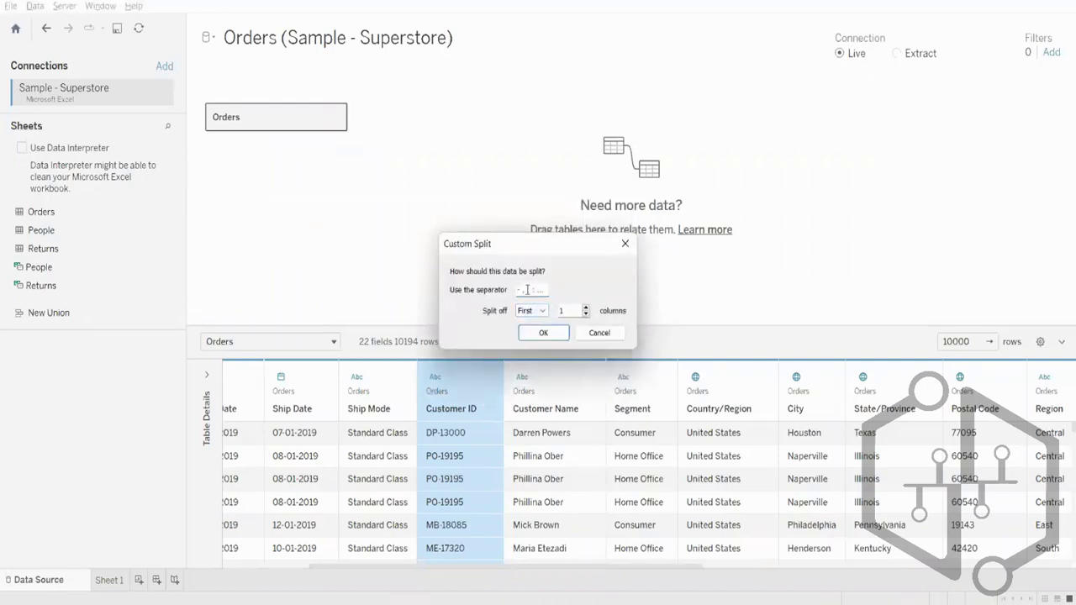
pyautogui.write('-')
pyautogui.click(542, 310)
pyautogui.click(529, 326)
pyautogui.click(543, 332)
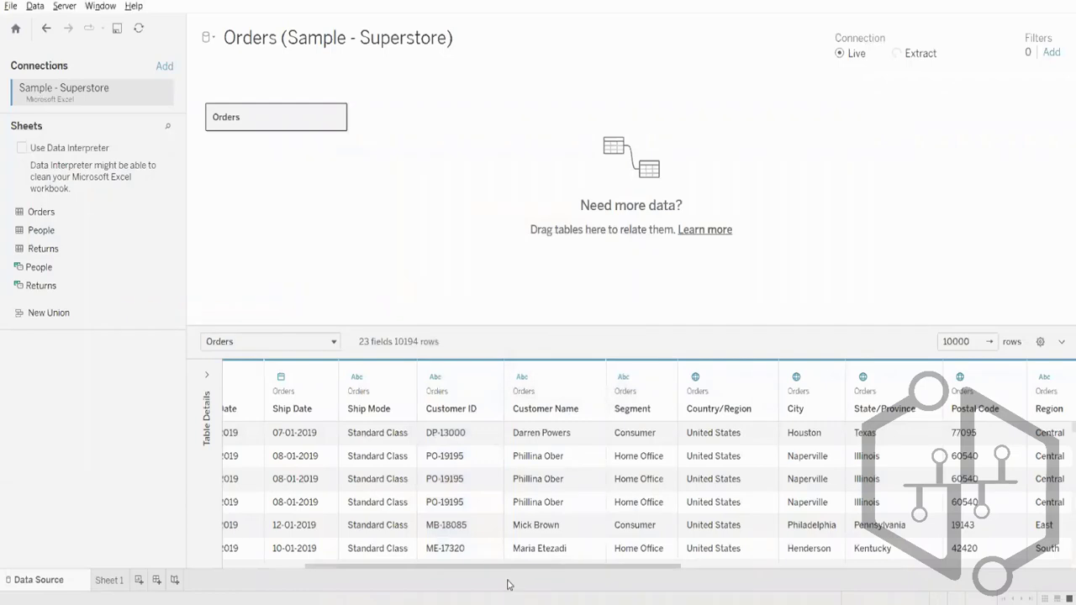
pyautogui.moveTo(511, 568); pyautogui.dragTo(1040, 565)
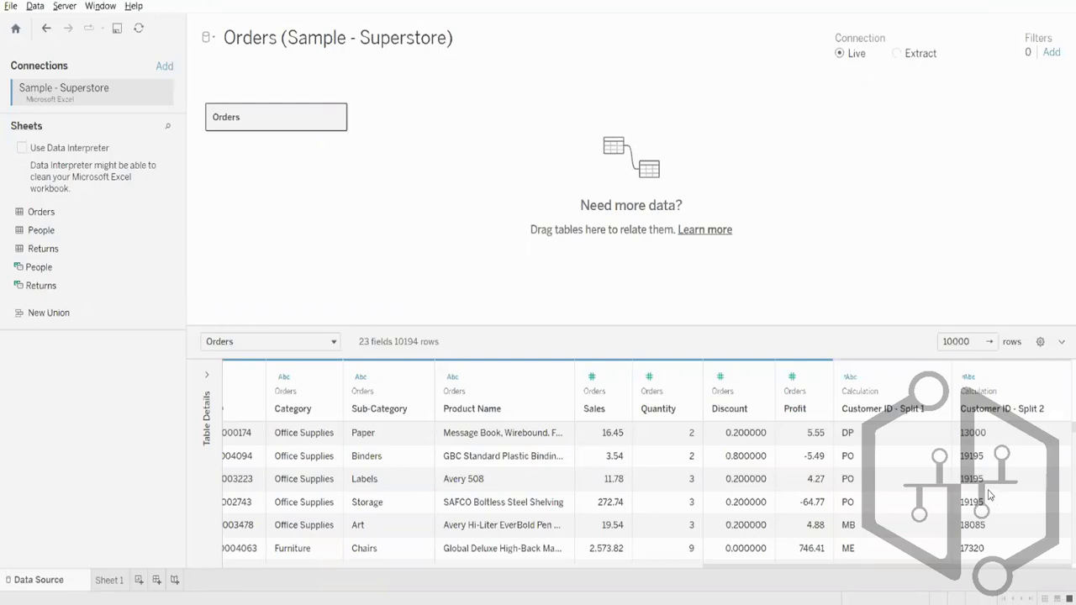
# - Delete the calculated fields Customer ID - Split 1 and Customer ID - Split 2 from the Orders table
pyautogui.click(935, 378)
pyautogui.click(810, 248)
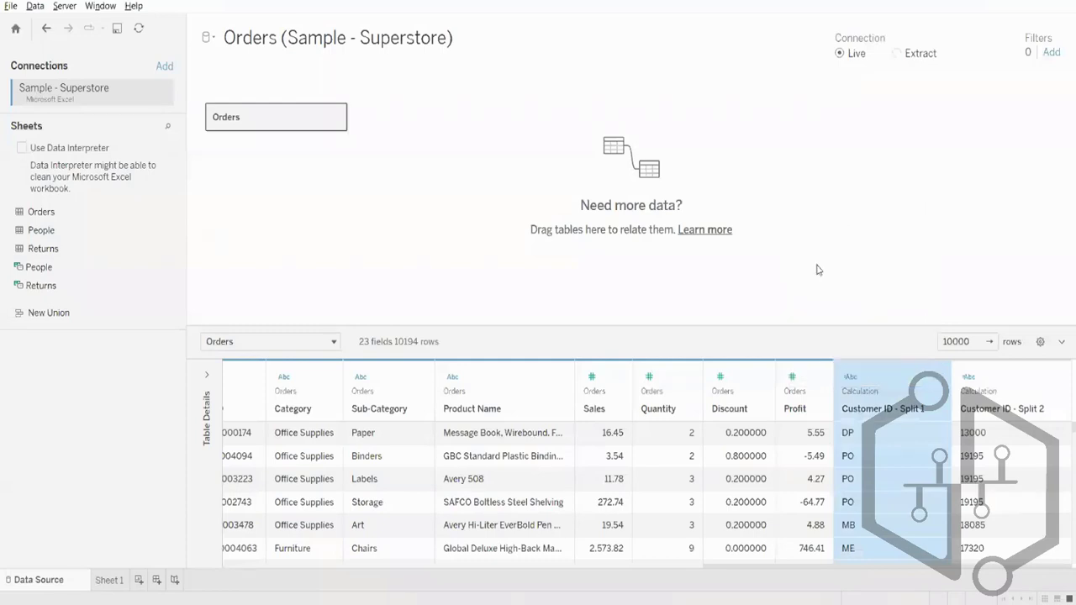
pyautogui.click(1060, 380)
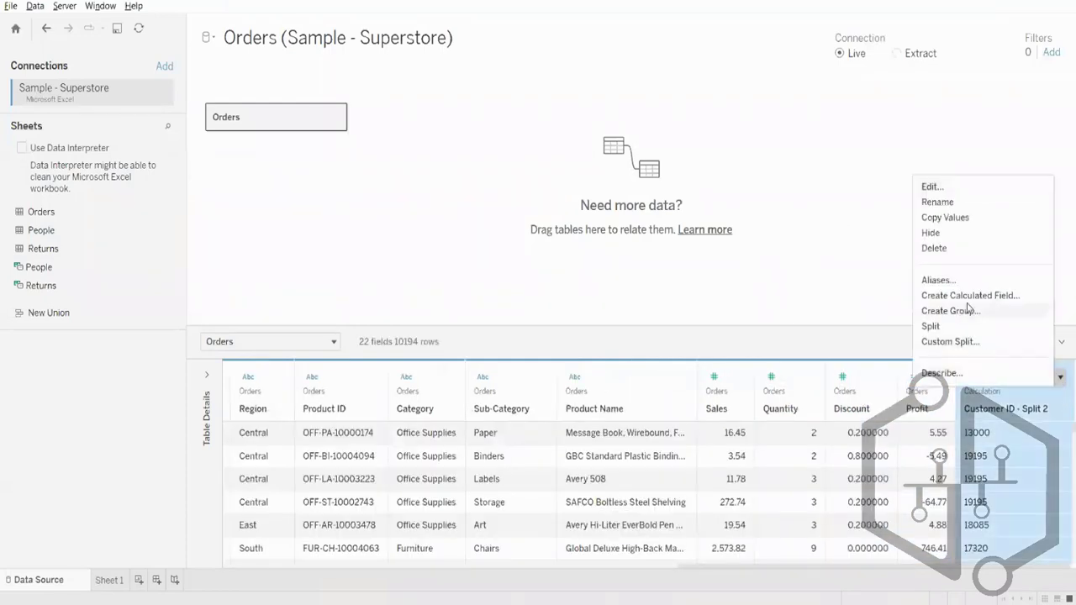
pyautogui.click(953, 250)
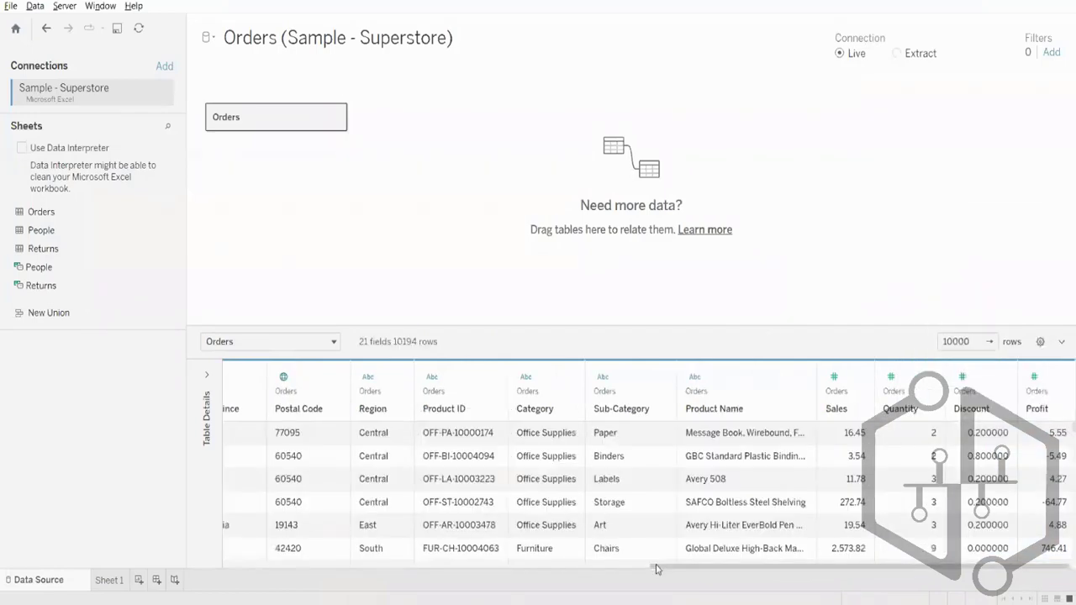
# - Sort the Orders fields A to Z ascending and look across the reordered columns
pyautogui.moveTo(639, 568); pyautogui.dragTo(201, 550)
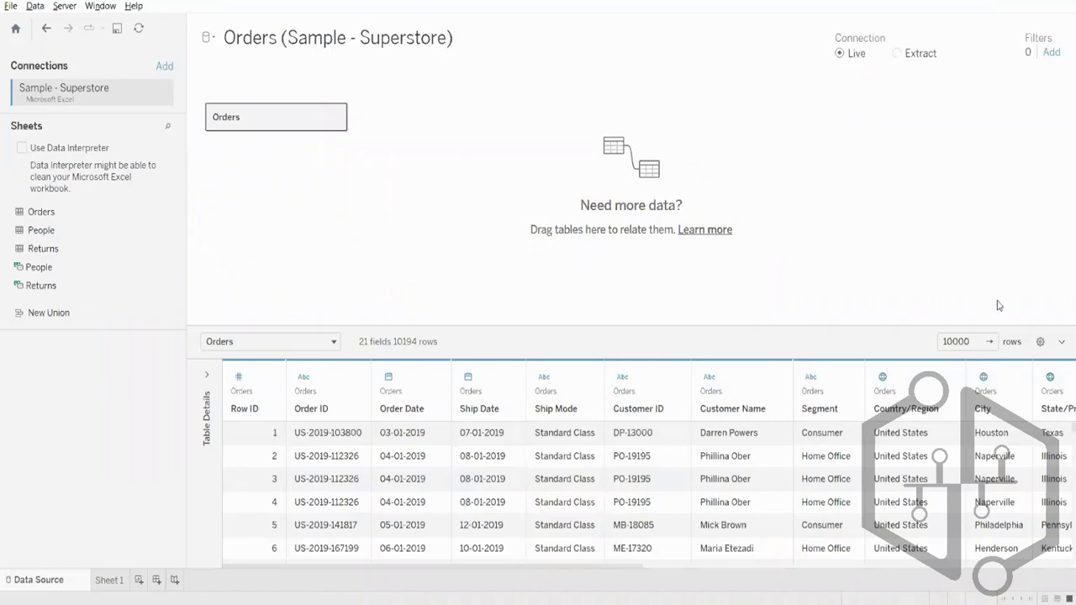
pyautogui.click(1039, 343)
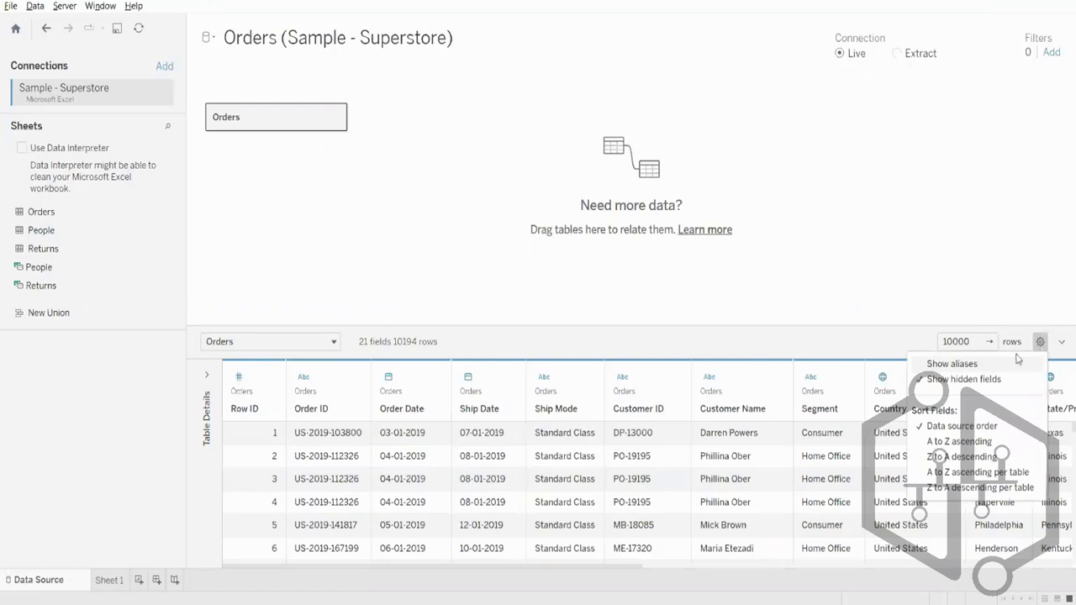
pyautogui.click(1040, 343)
pyautogui.click(1040, 343)
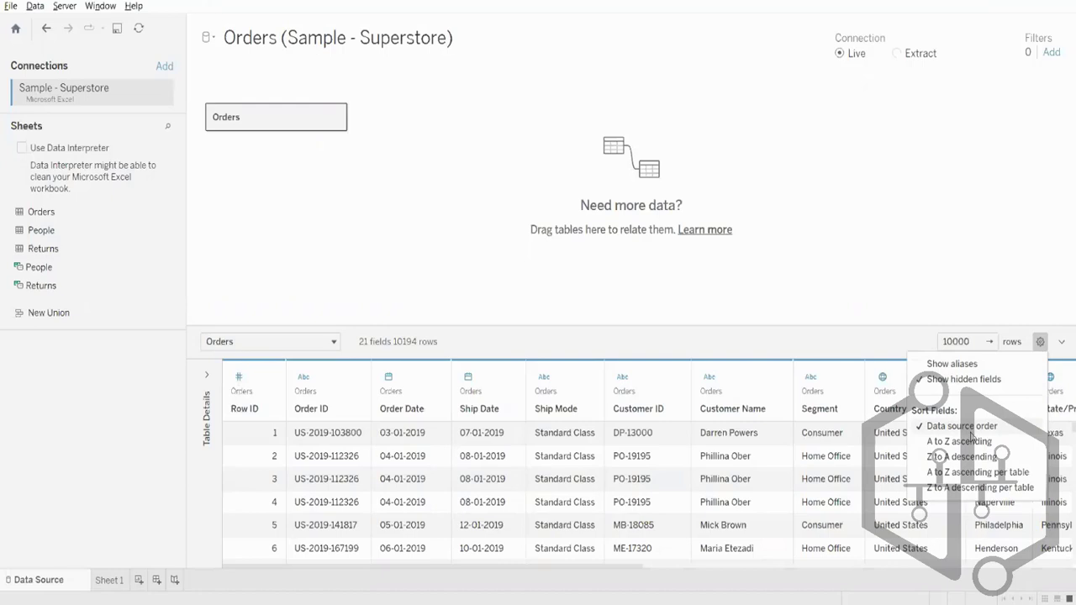
pyautogui.click(965, 443)
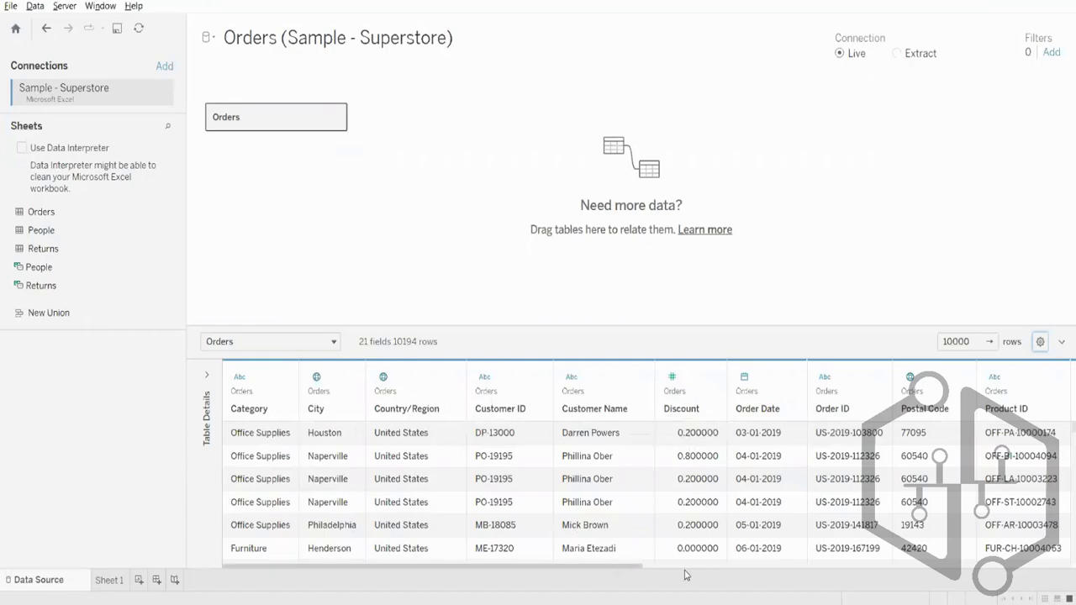
pyautogui.hscroll(8, 664, 538)
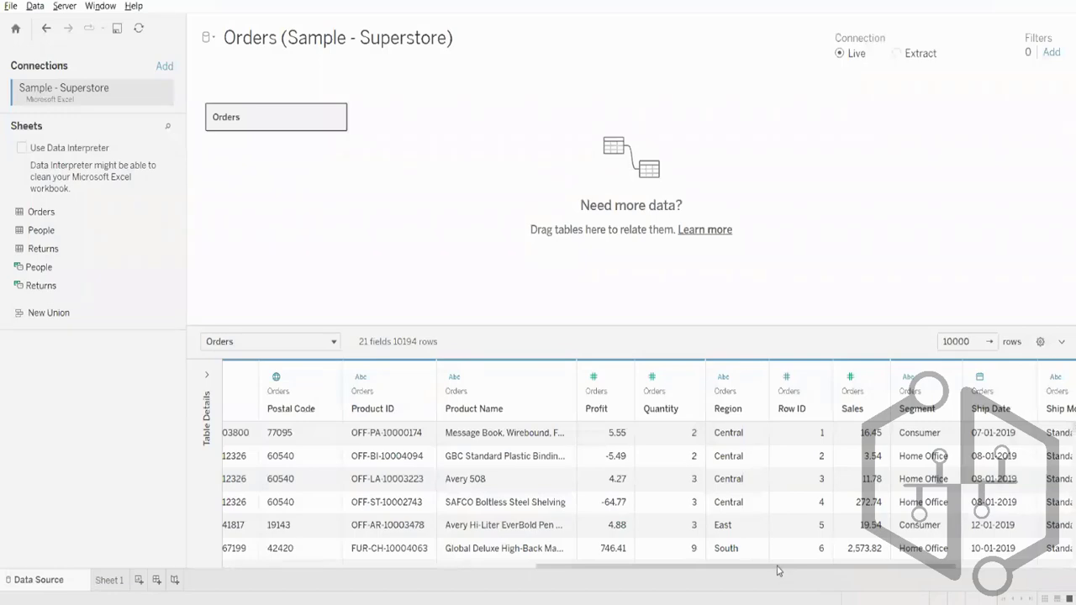
# - Sort the Orders fields Z to A descending
pyautogui.moveTo(777, 570); pyautogui.dragTo(465, 571)
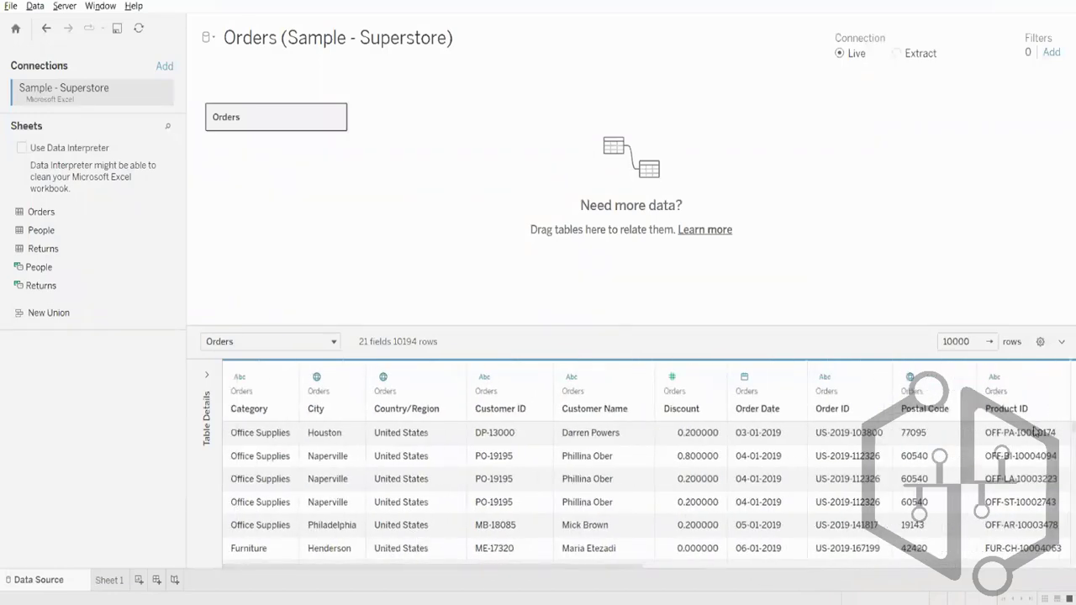
pyautogui.moveTo(1035, 432); pyautogui.dragTo(1017, 443)
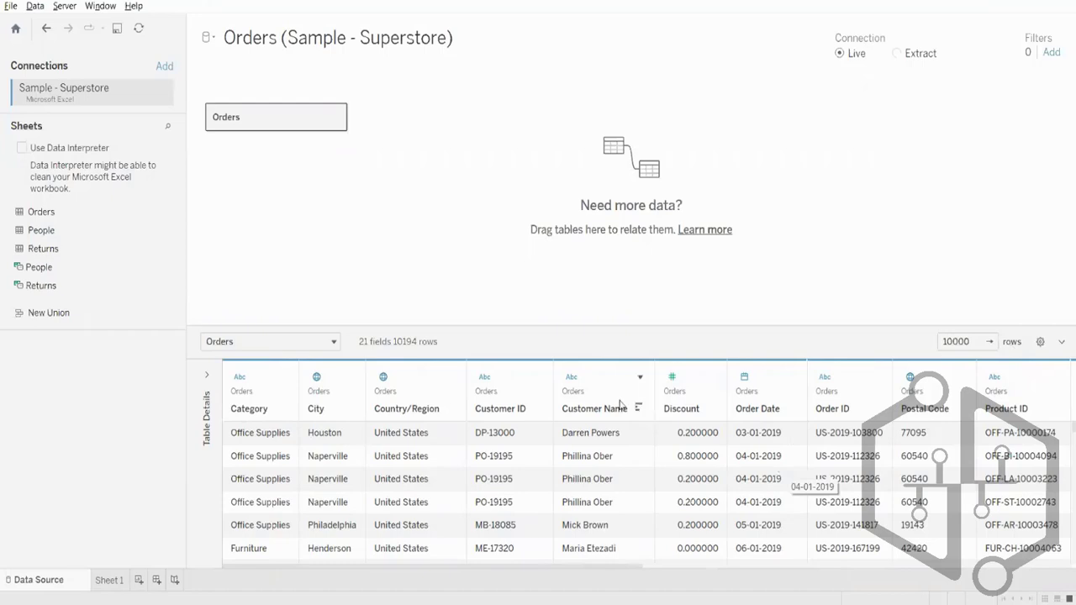
pyautogui.click(1041, 341)
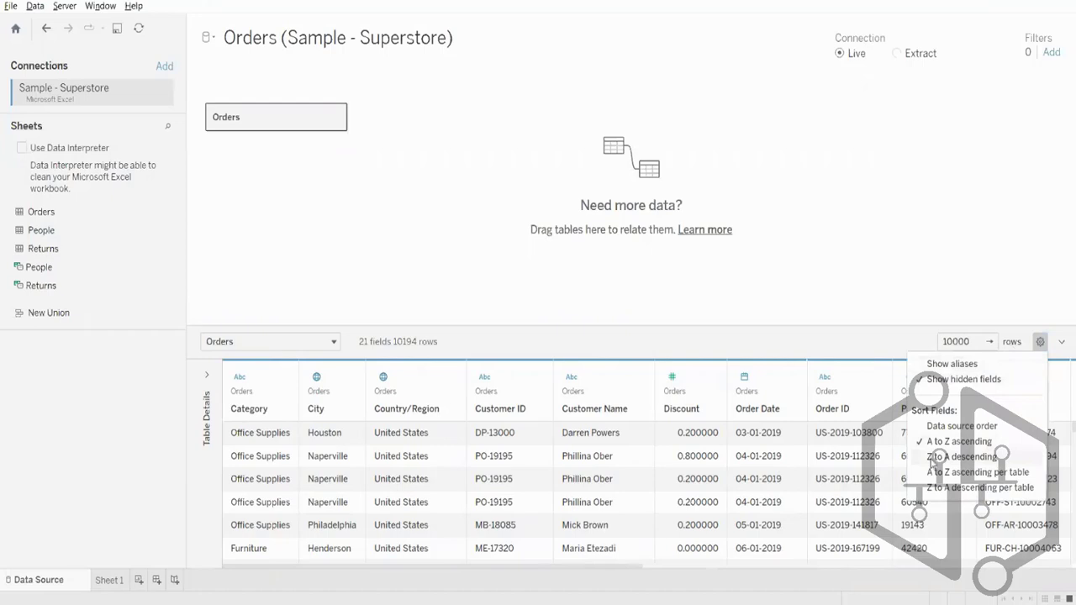
pyautogui.click(932, 457)
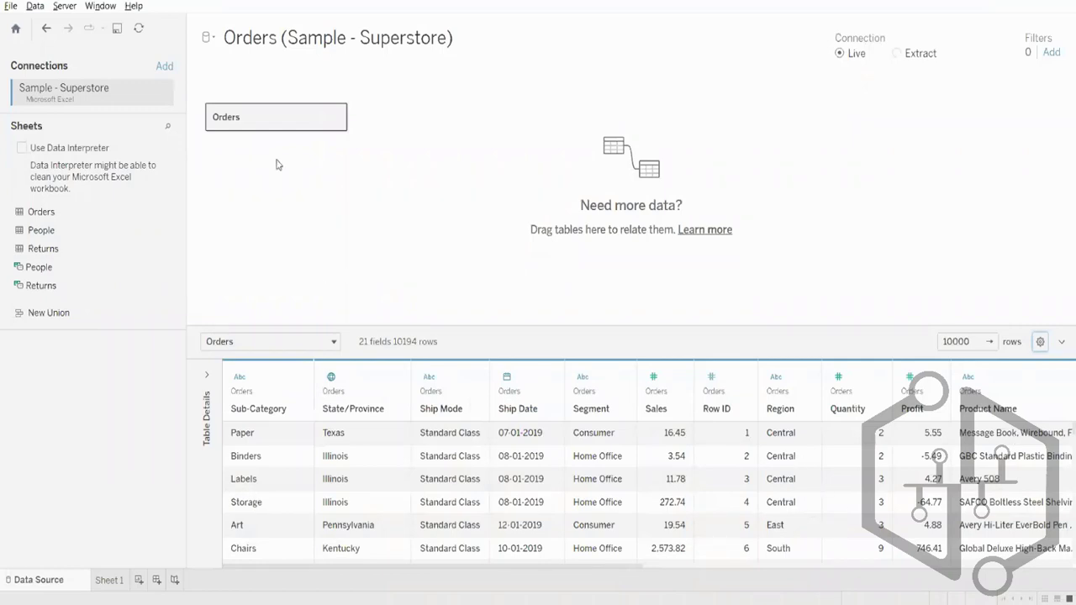
# - Open the Orders table's join canvas and return its fields to data source order
pyautogui.doubleClick(278, 118)
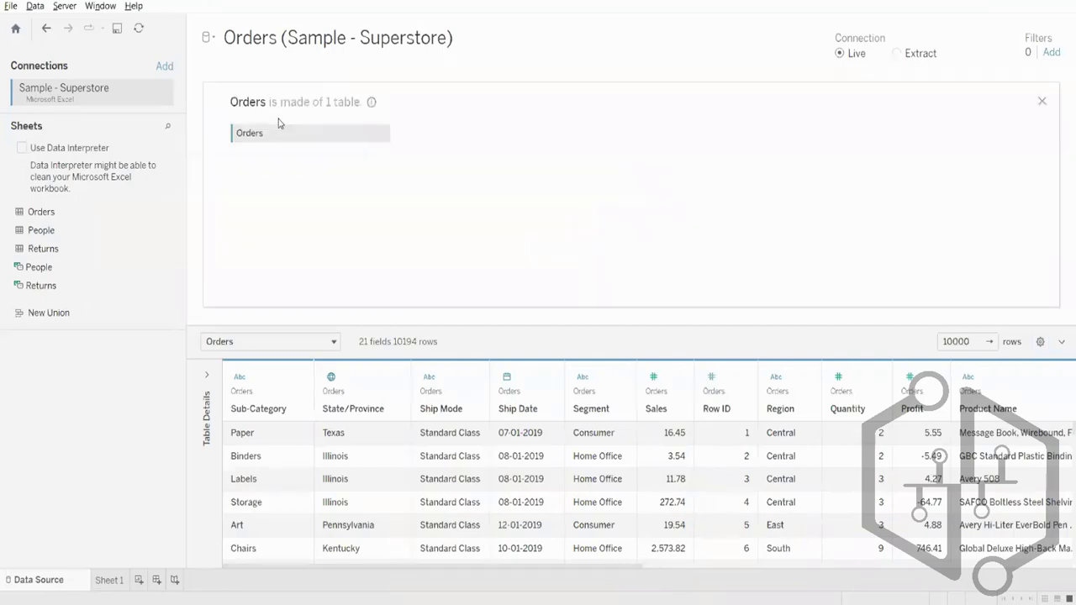
pyautogui.moveTo(70, 233); pyautogui.dragTo(11, 340)
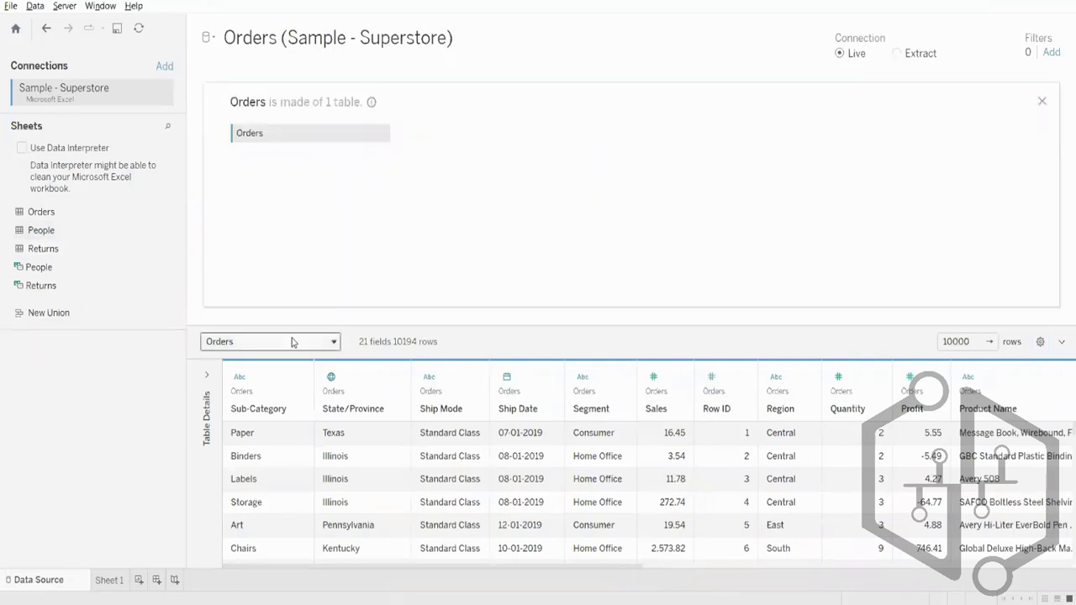
pyautogui.click(1039, 342)
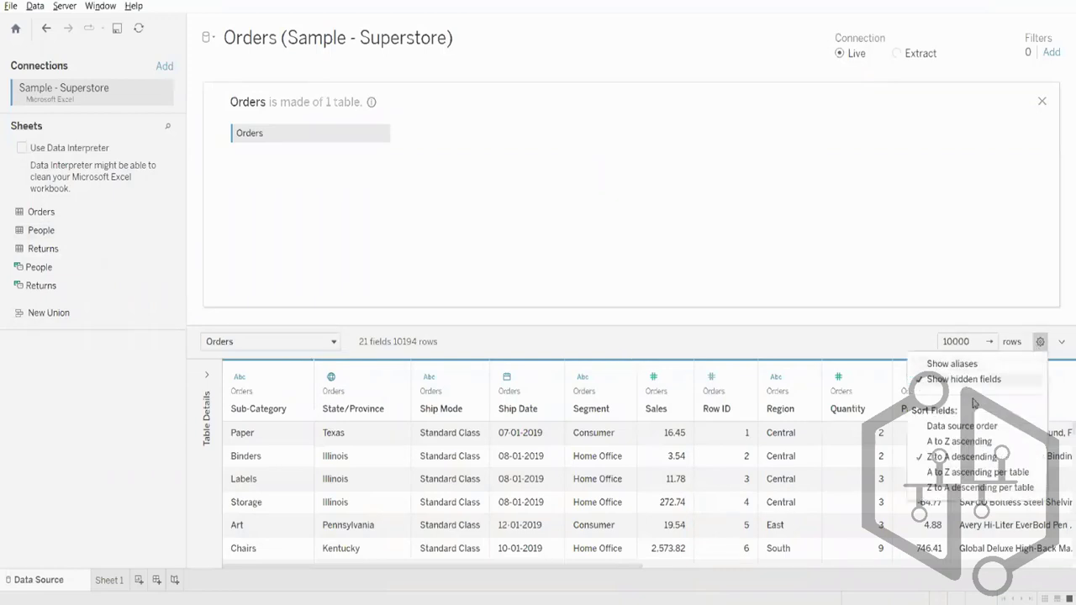
pyautogui.click(947, 434)
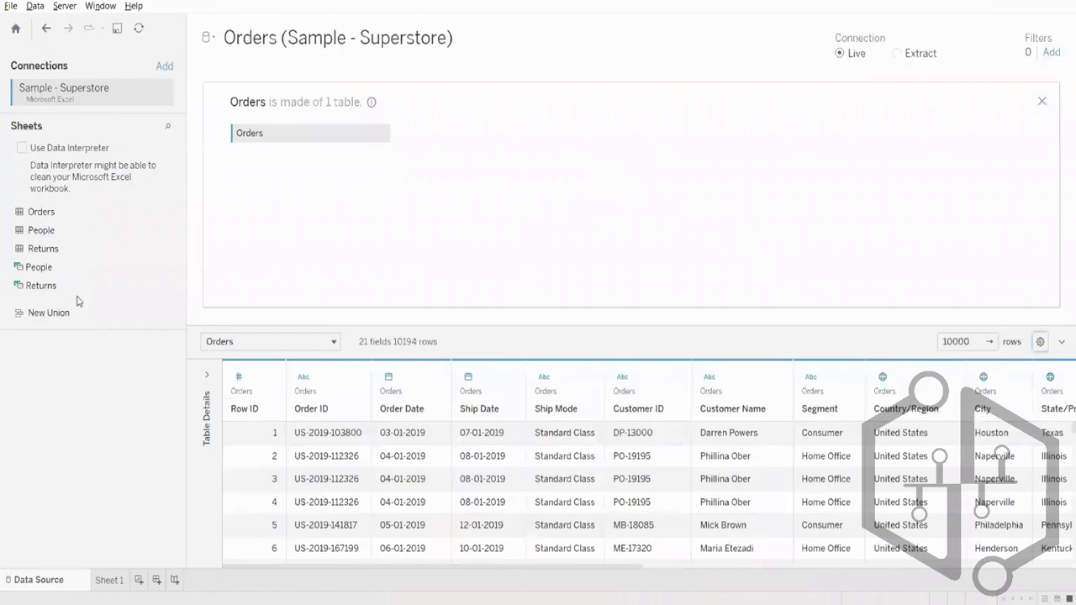
# - Join the People sheet to the Orders table with the default join
pyautogui.moveTo(51, 230); pyautogui.dragTo(446, 137)
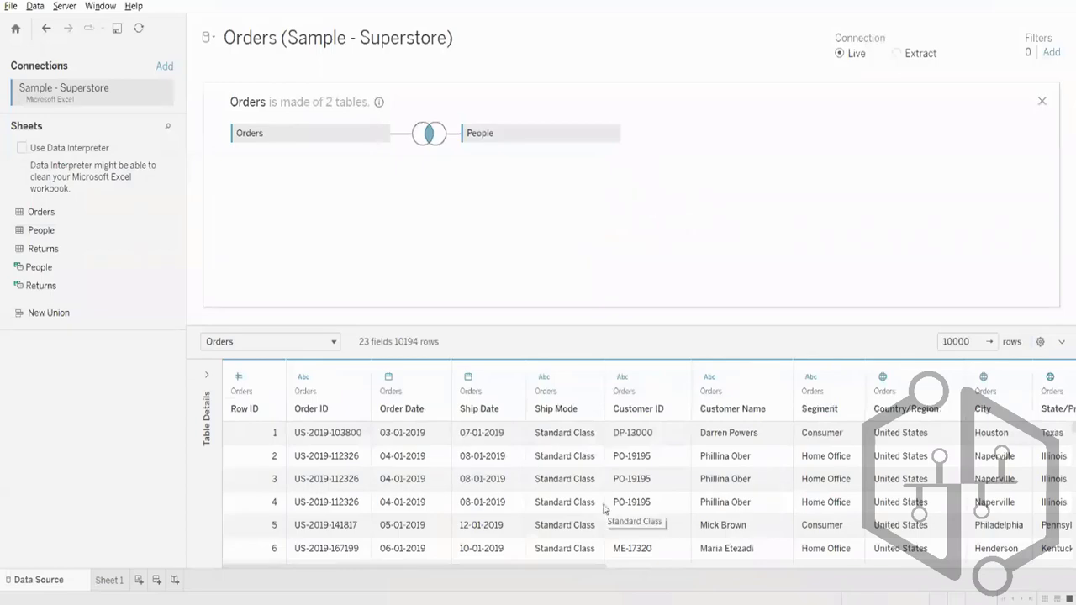
pyautogui.moveTo(569, 570)
pyautogui.mouseDown()
pyautogui.moveTo(1026, 569)
pyautogui.moveTo(558, 557)
pyautogui.mouseUp()
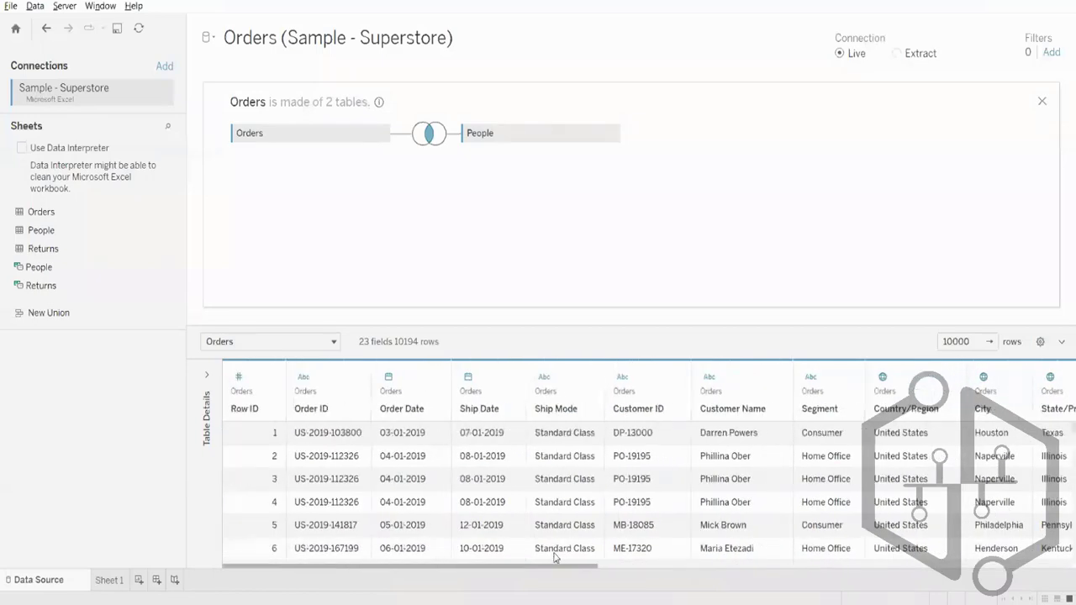
# - Sort the joined tables' fields A to Z ascending and look across the mixed Orders and People columns
pyautogui.click(1040, 342)
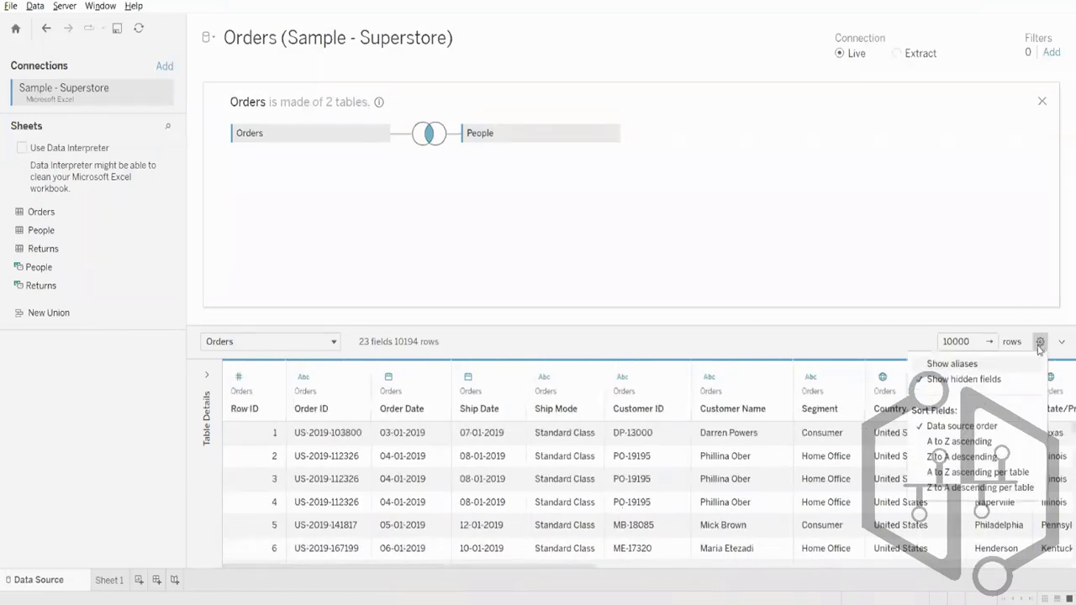
pyautogui.click(959, 441)
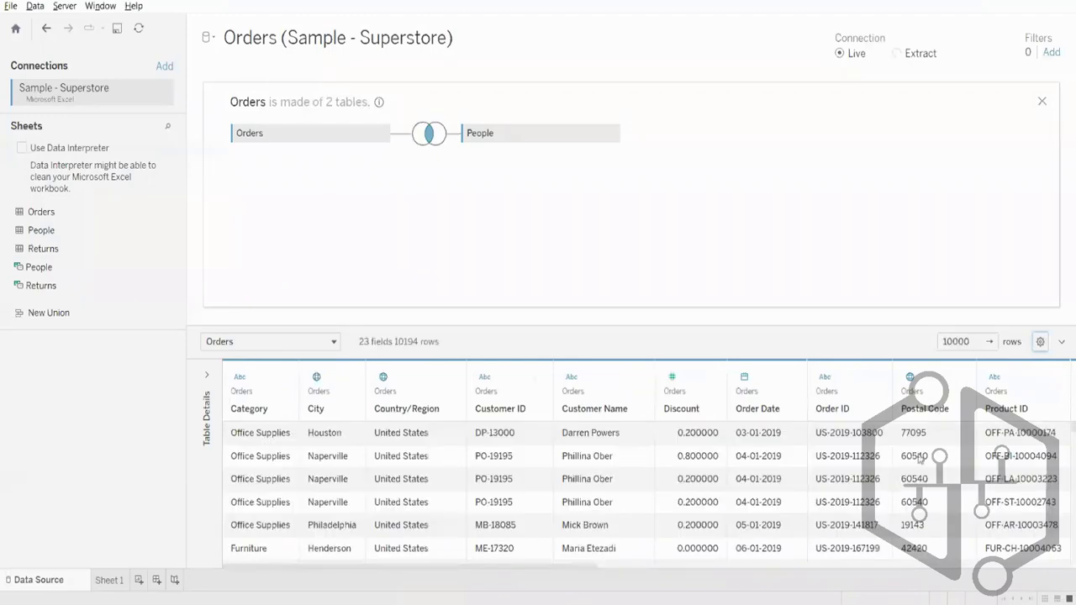
pyautogui.moveTo(553, 569); pyautogui.dragTo(305, 569)
pyautogui.moveTo(425, 134)
pyautogui.moveTo(580, 569)
pyautogui.mouseDown()
pyautogui.moveTo(614, 569)
pyautogui.moveTo(578, 568)
pyautogui.mouseUp()
pyautogui.moveTo(475, 569); pyautogui.dragTo(758, 523)
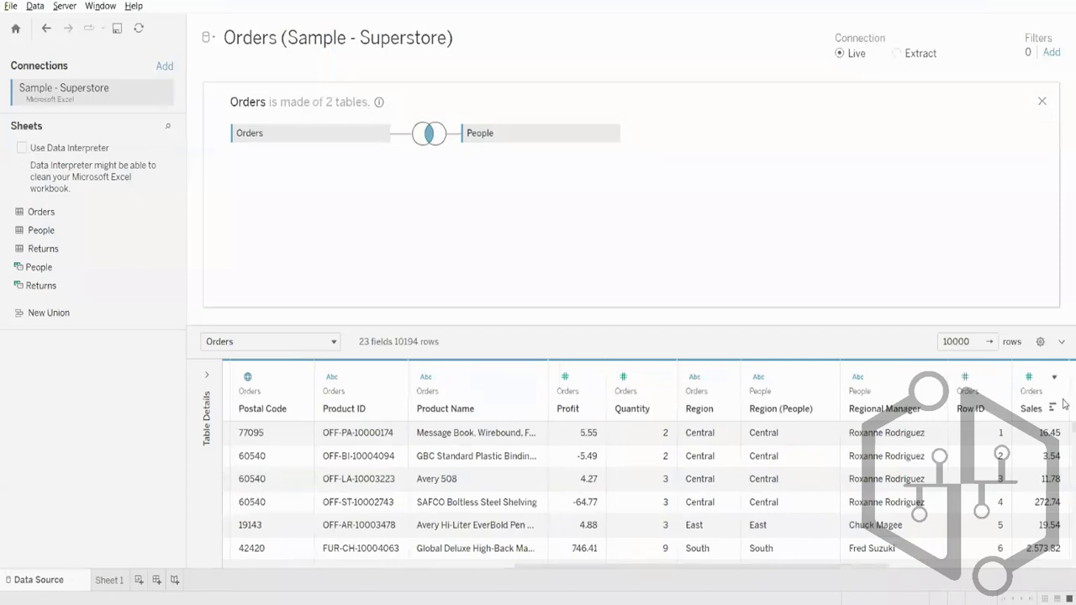
# - Sort the fields A to Z ascending per table and inspect the People columns Region (People) and Regional Manager
pyautogui.click(1039, 343)
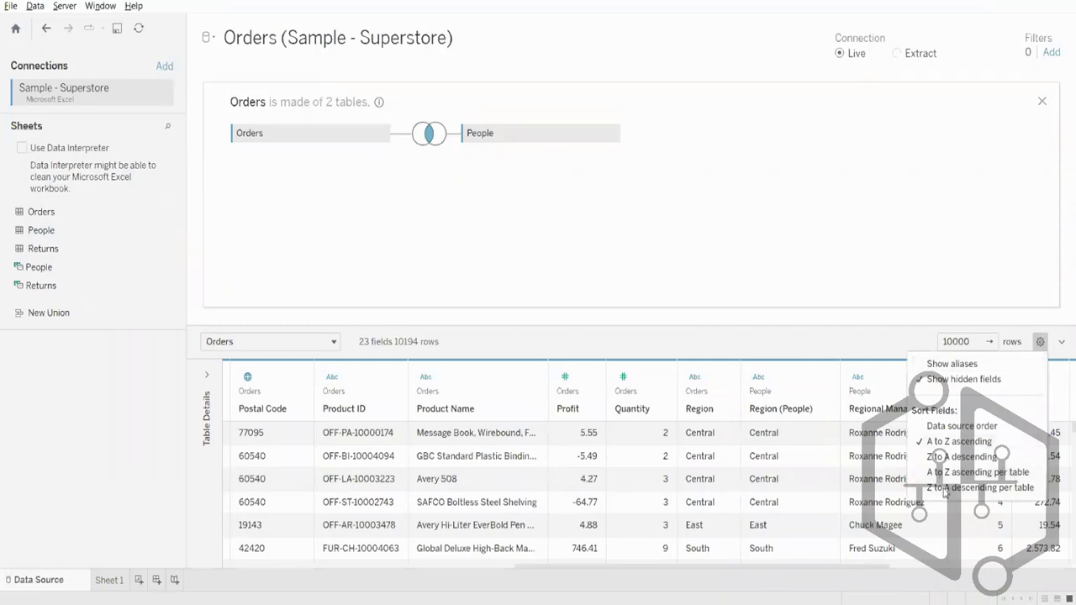
pyautogui.click(996, 472)
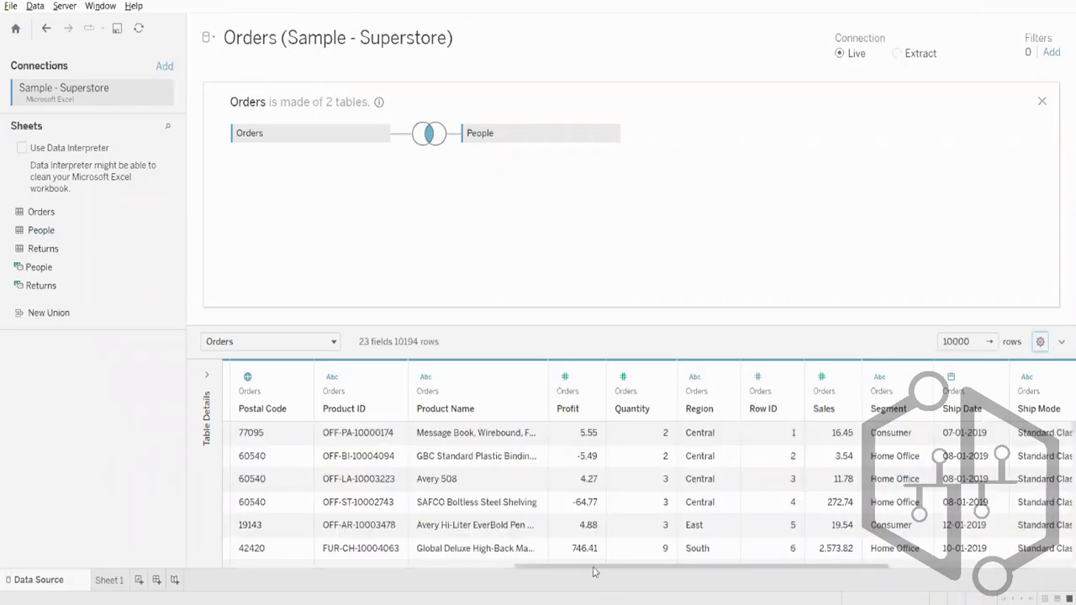
pyautogui.moveTo(596, 571); pyautogui.dragTo(270, 571)
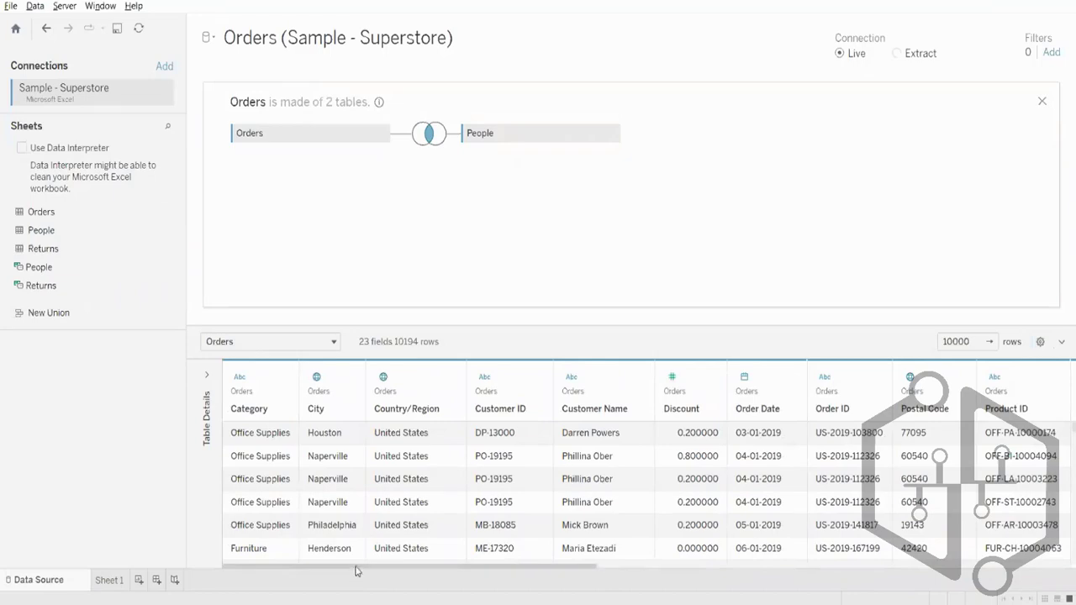
pyautogui.moveTo(360, 568); pyautogui.dragTo(848, 570)
pyautogui.click(914, 392)
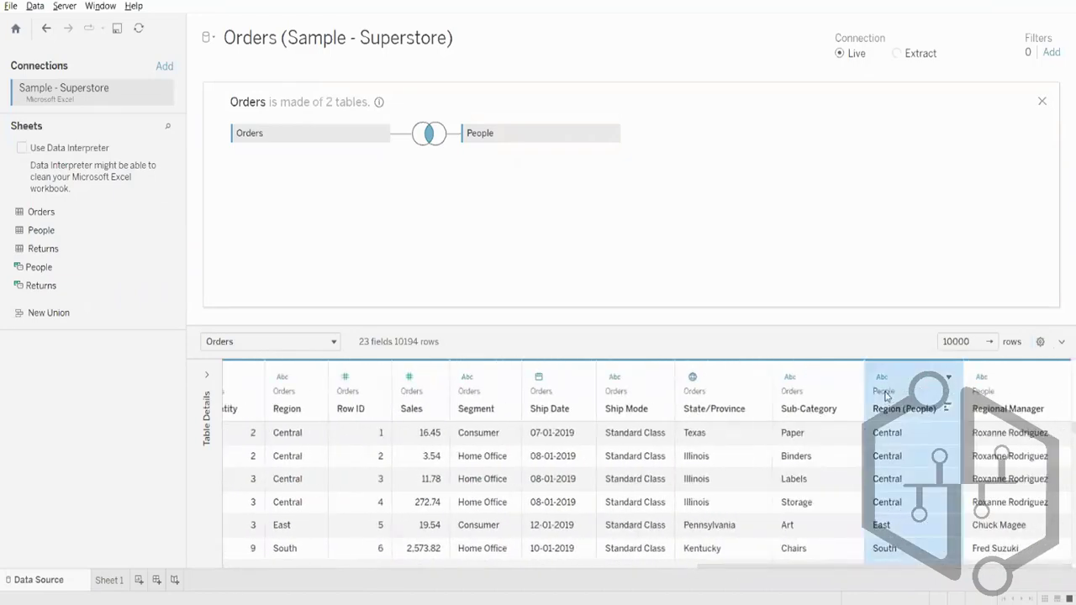
pyautogui.click(1015, 391)
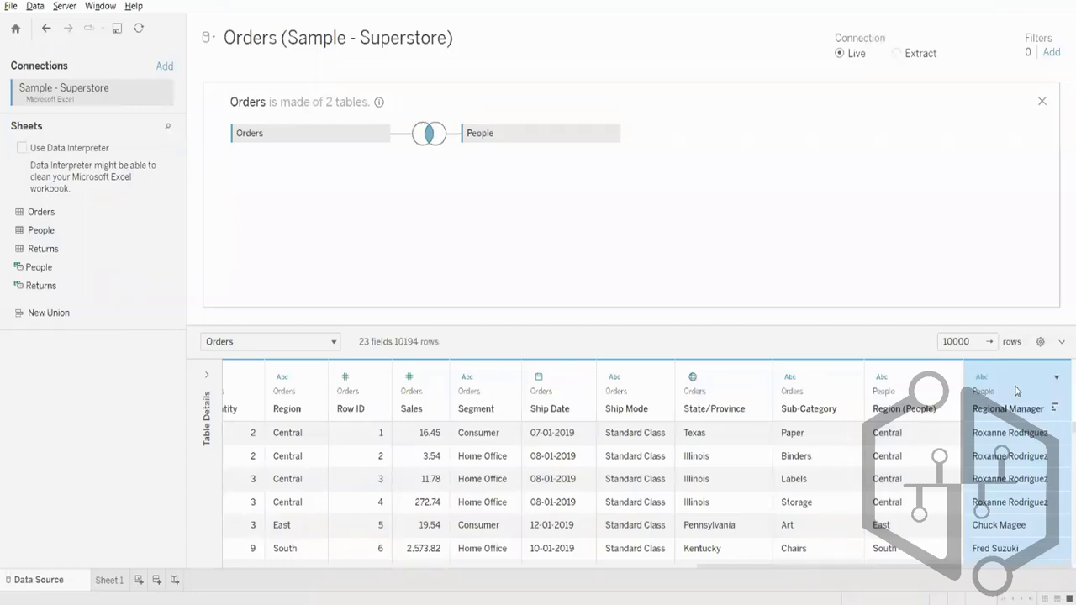
# - Sort the fields Z to A descending per table and look across the reordered columns
pyautogui.click(1039, 342)
pyautogui.click(945, 488)
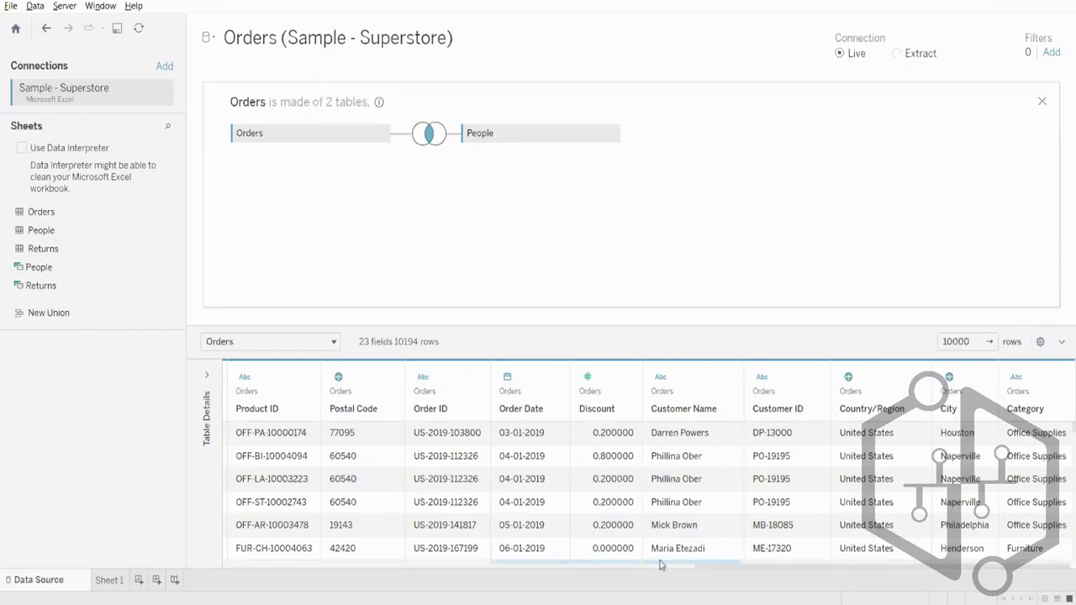
pyautogui.moveTo(719, 569); pyautogui.dragTo(632, 571)
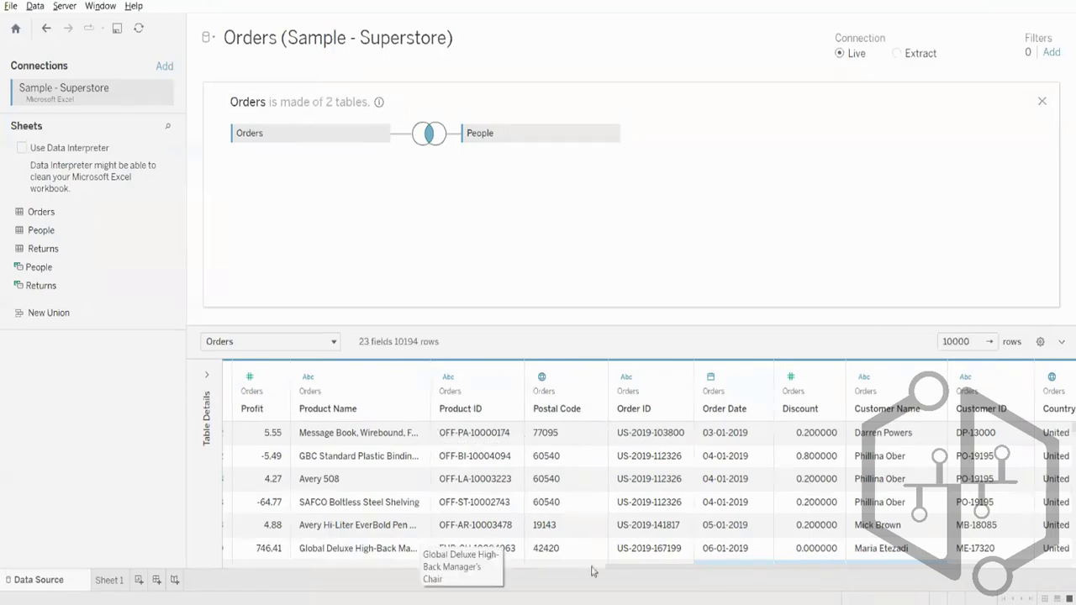
pyautogui.moveTo(619, 569); pyautogui.dragTo(108, 570)
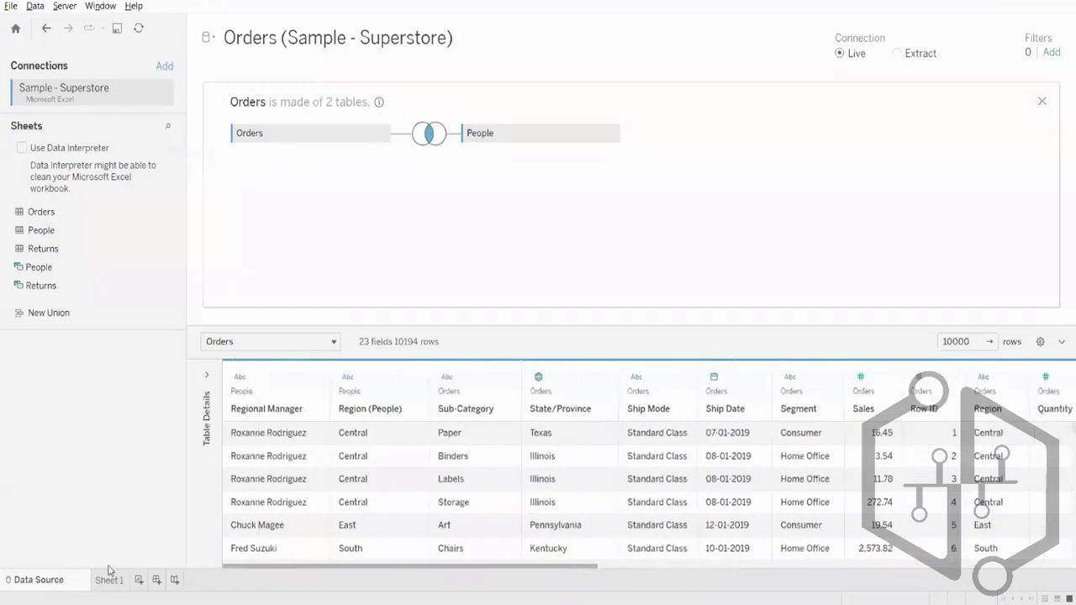
pyautogui.moveTo(235, 566); pyautogui.dragTo(261, 565)
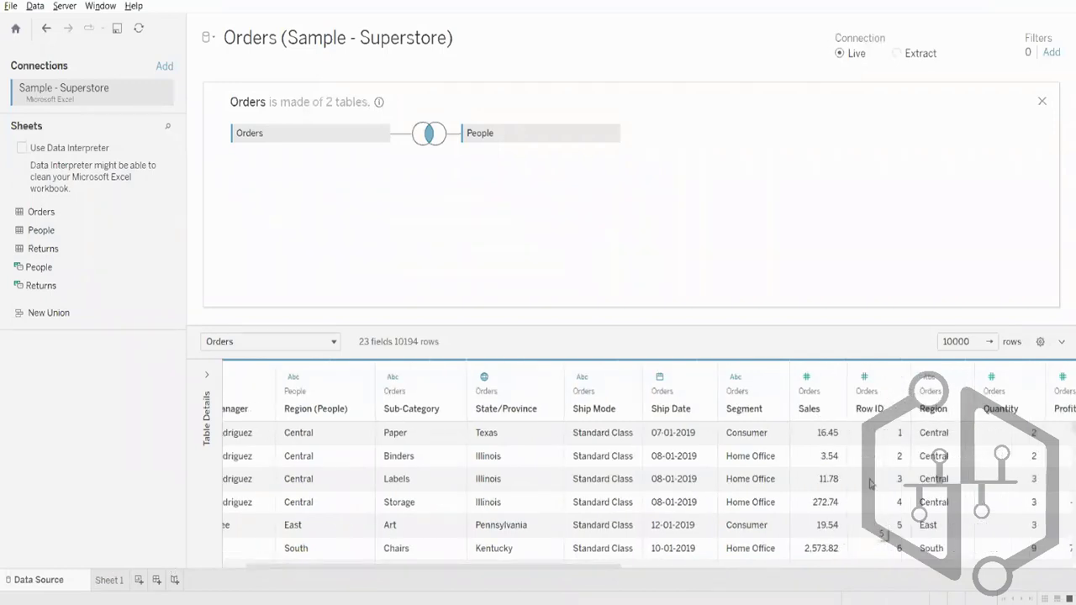
# - Sort the data rows by Row ID in descending order, and return them to their original order
pyautogui.click(895, 411)
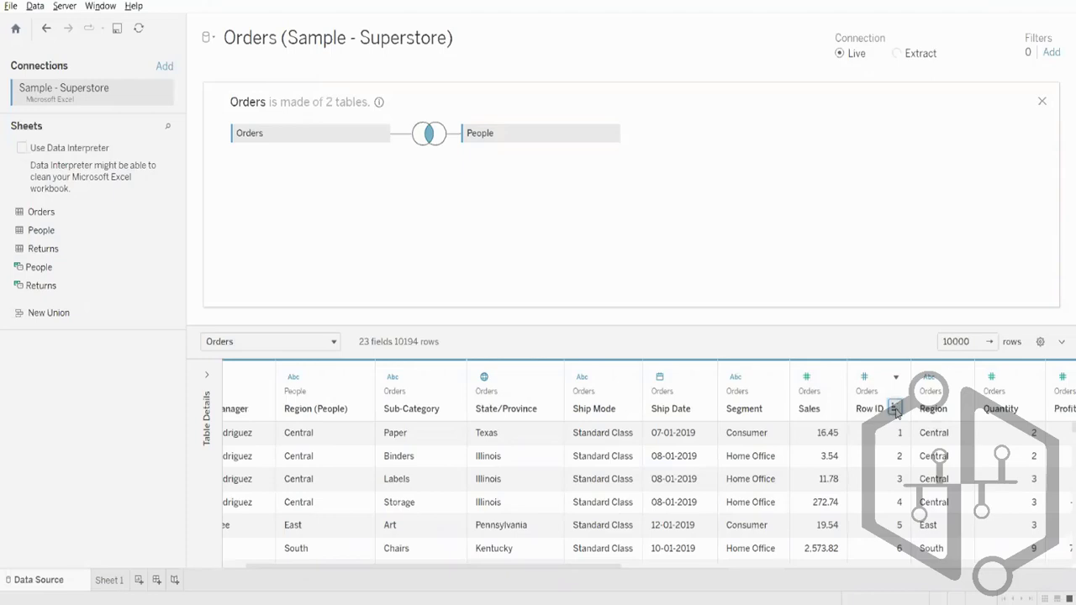
pyautogui.click(895, 411)
pyautogui.click(895, 411)
pyautogui.click(894, 411)
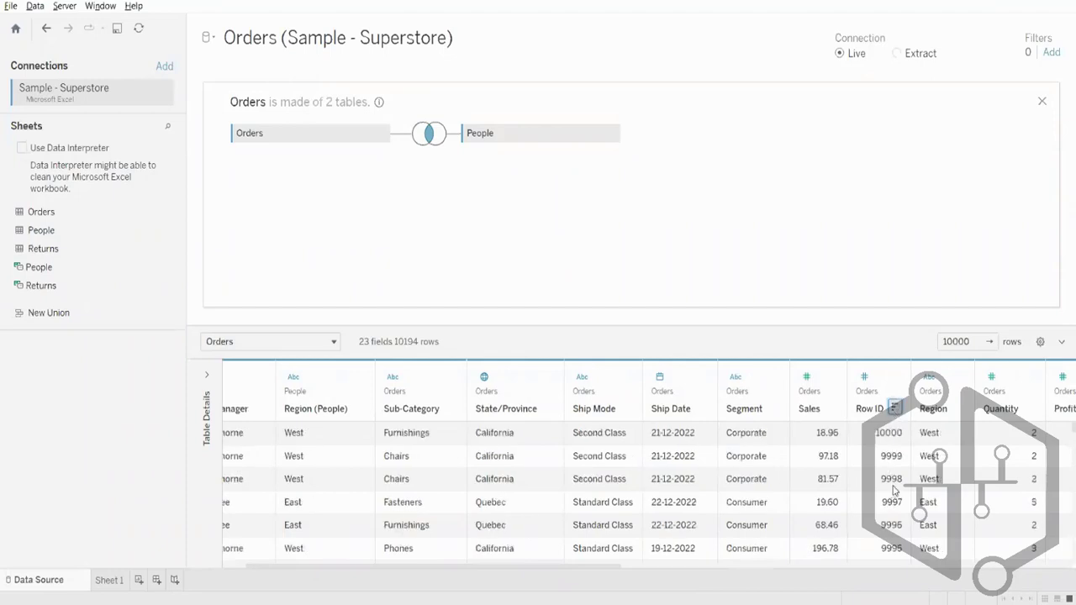
pyautogui.click(895, 409)
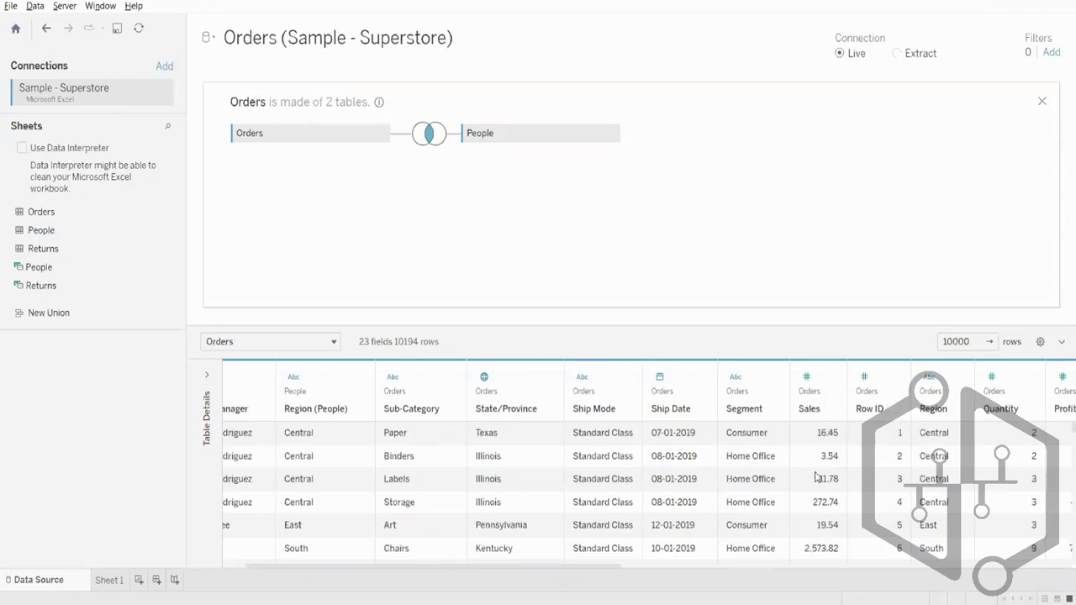
pyautogui.moveTo(603, 571); pyautogui.dragTo(473, 567)
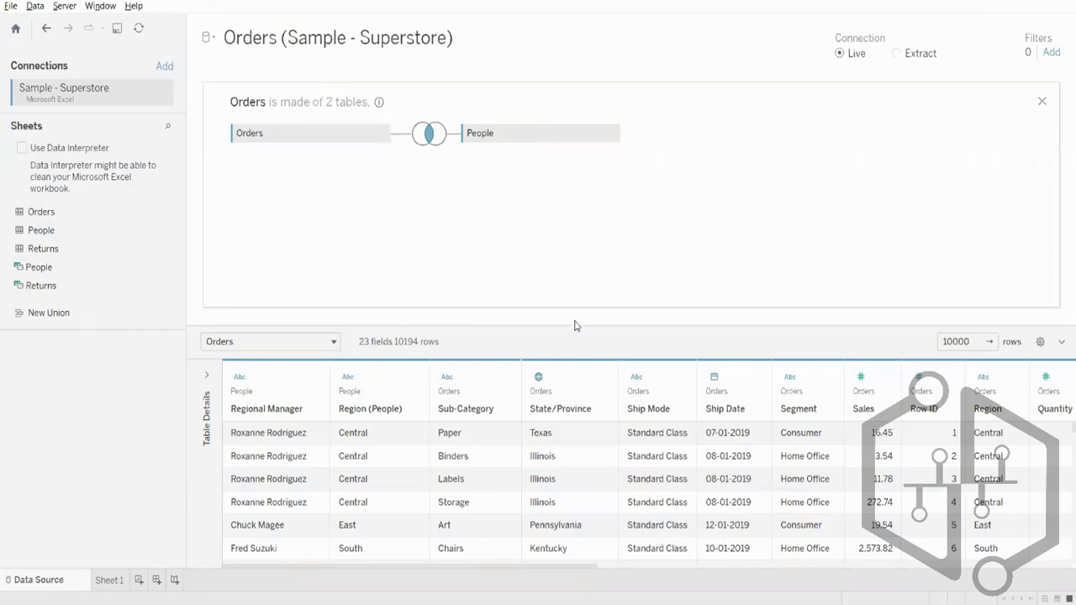
pyautogui.click(1040, 341)
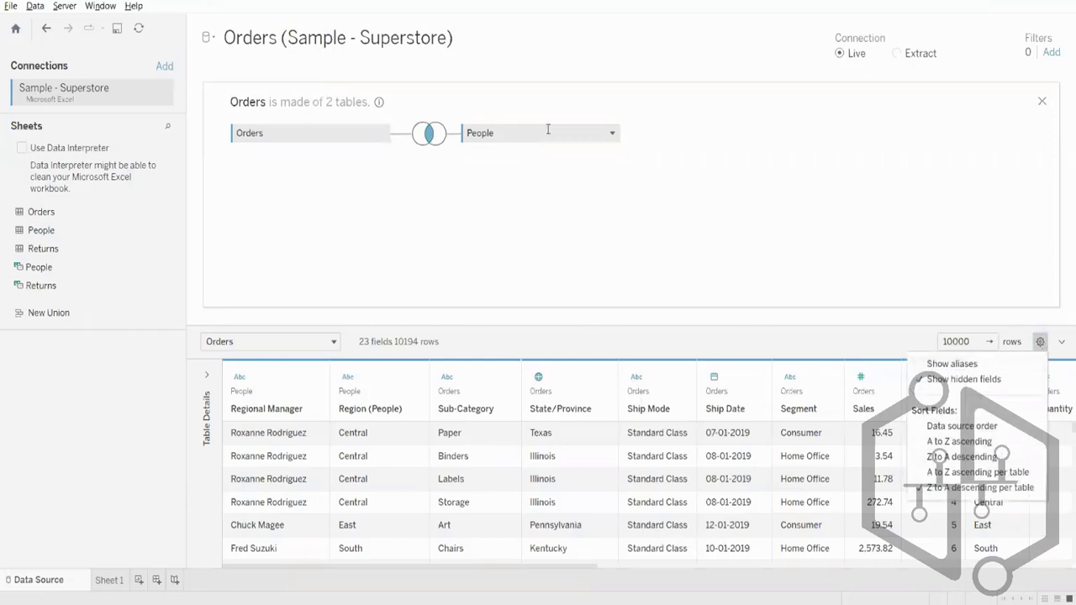
pyautogui.click(638, 124)
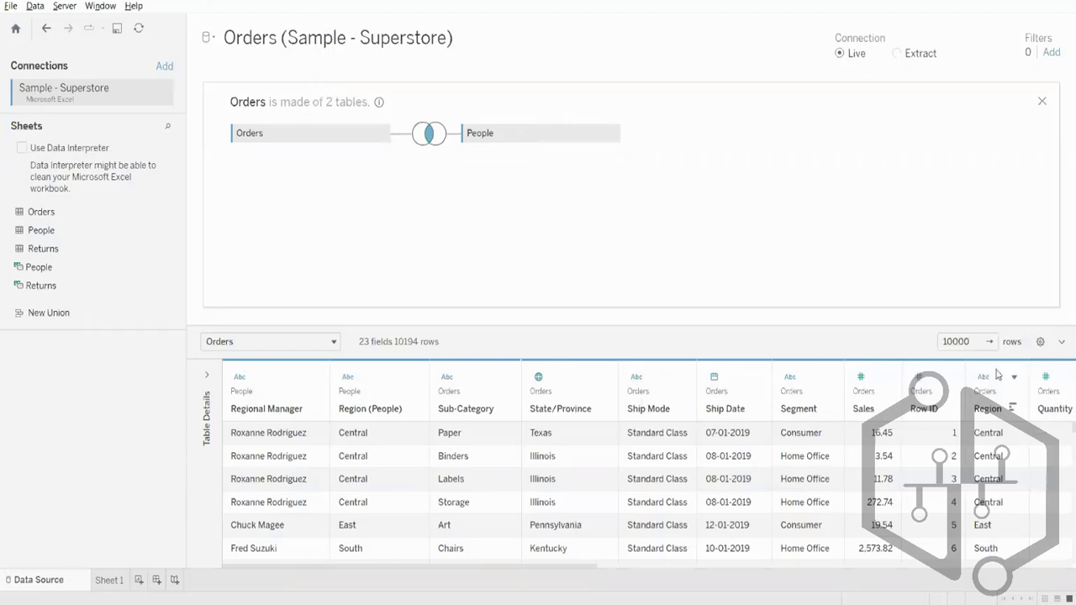
pyautogui.click(1040, 341)
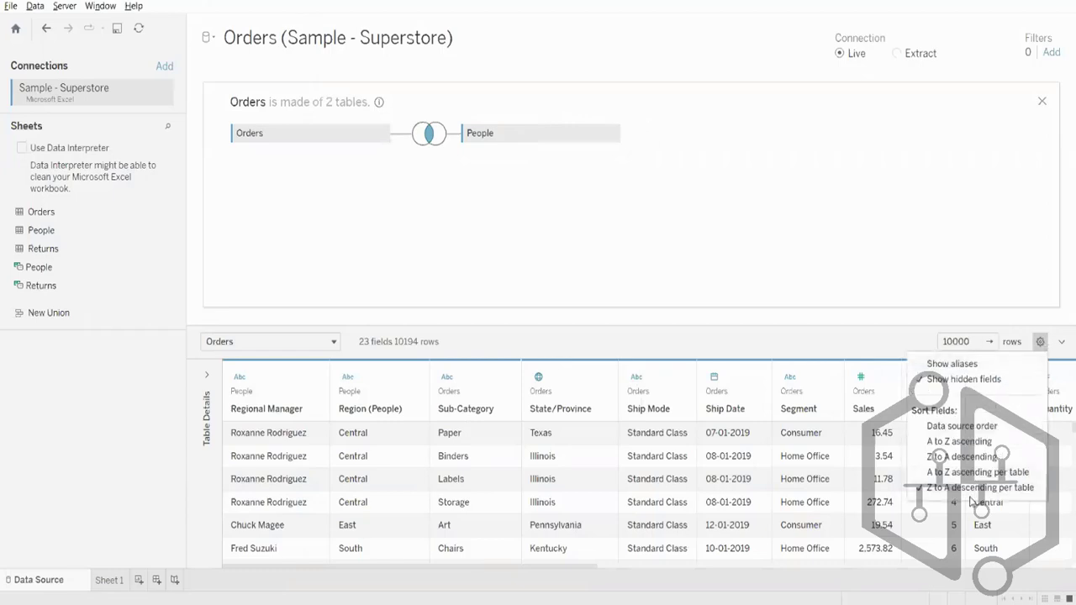
pyautogui.click(703, 231)
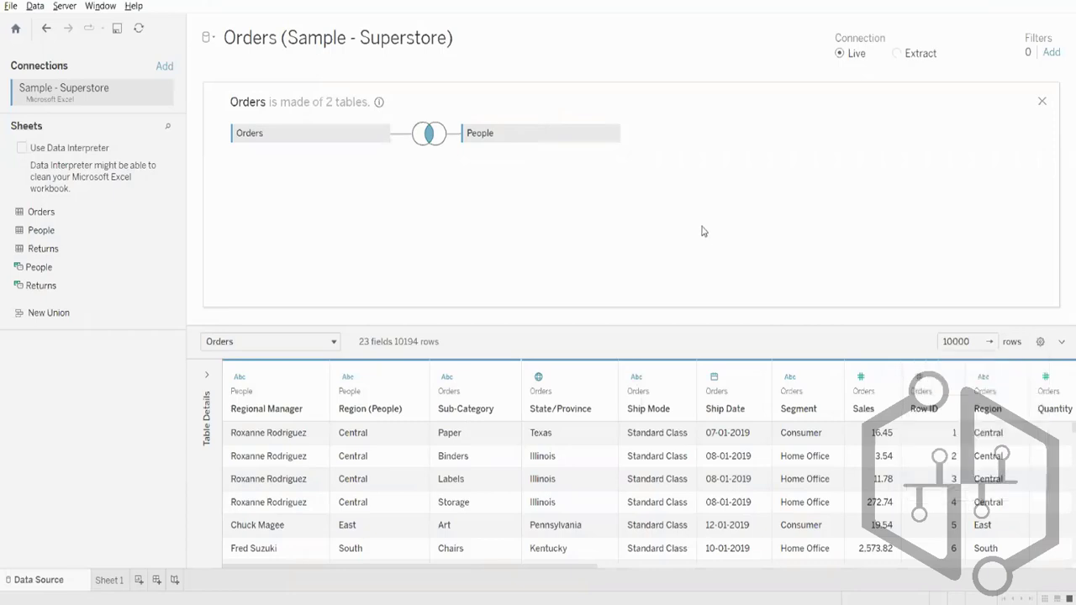
pyautogui.click(1040, 343)
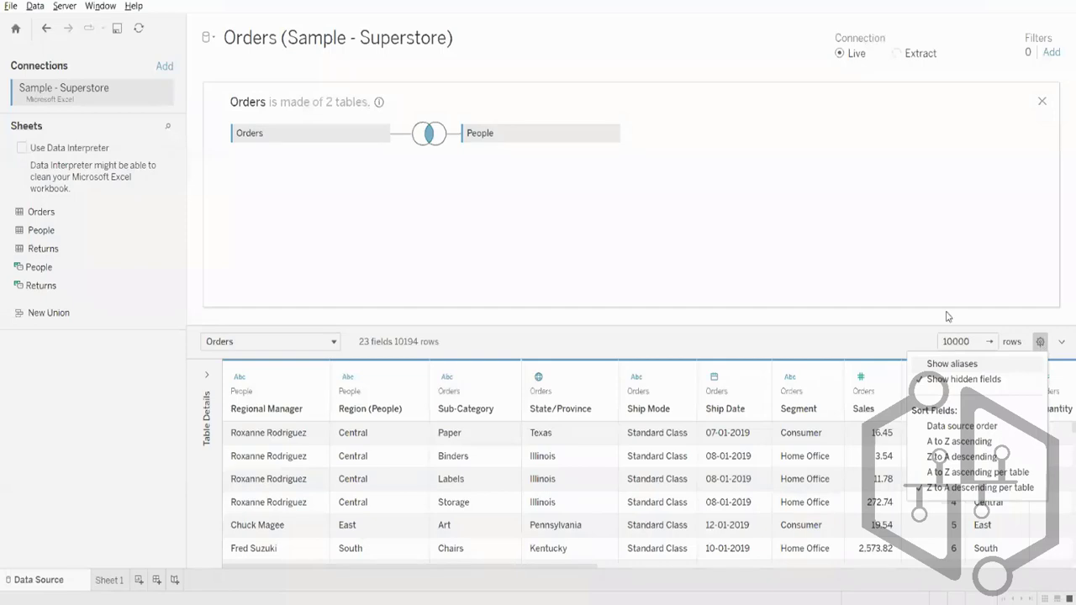
pyautogui.click(716, 246)
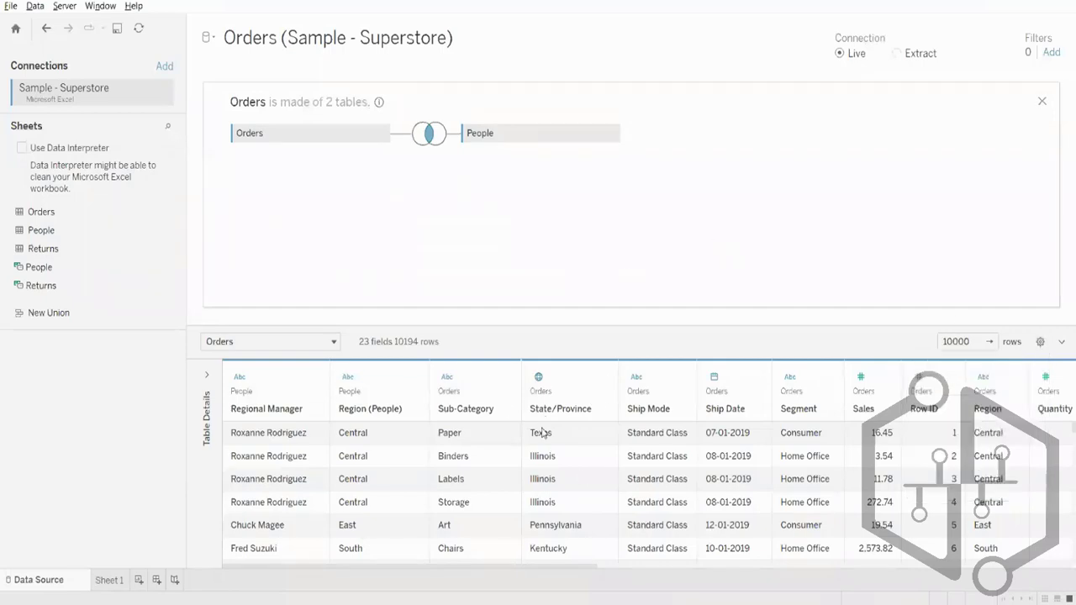